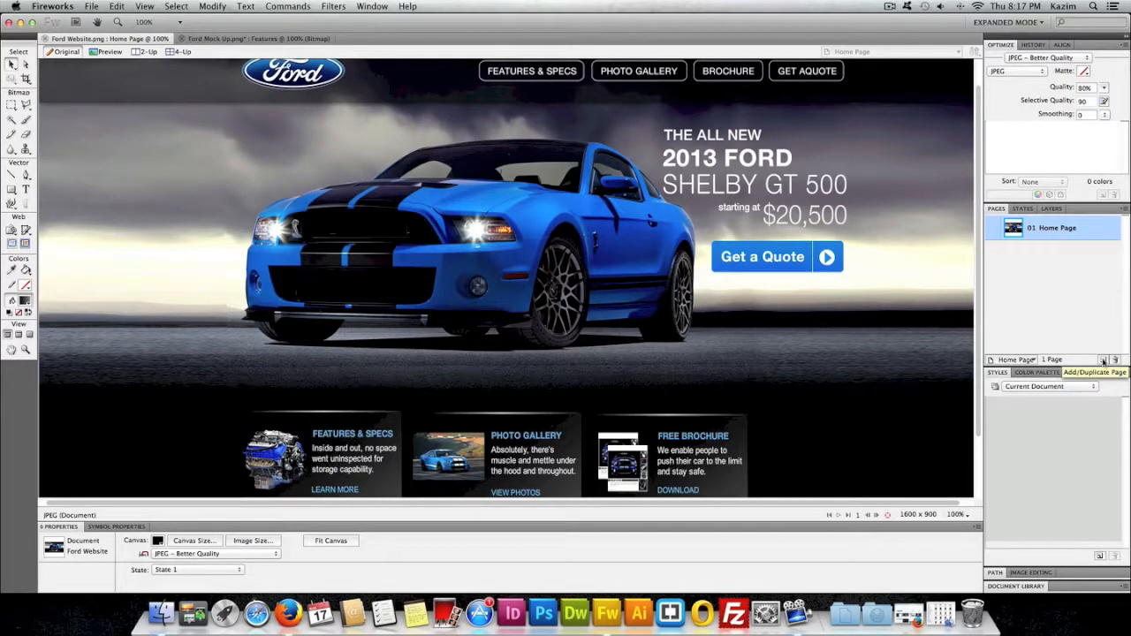
Add a second page to the Ford Website document and name it "Features Page"
{"action": "left_click", "coordinate": [1102, 360]}
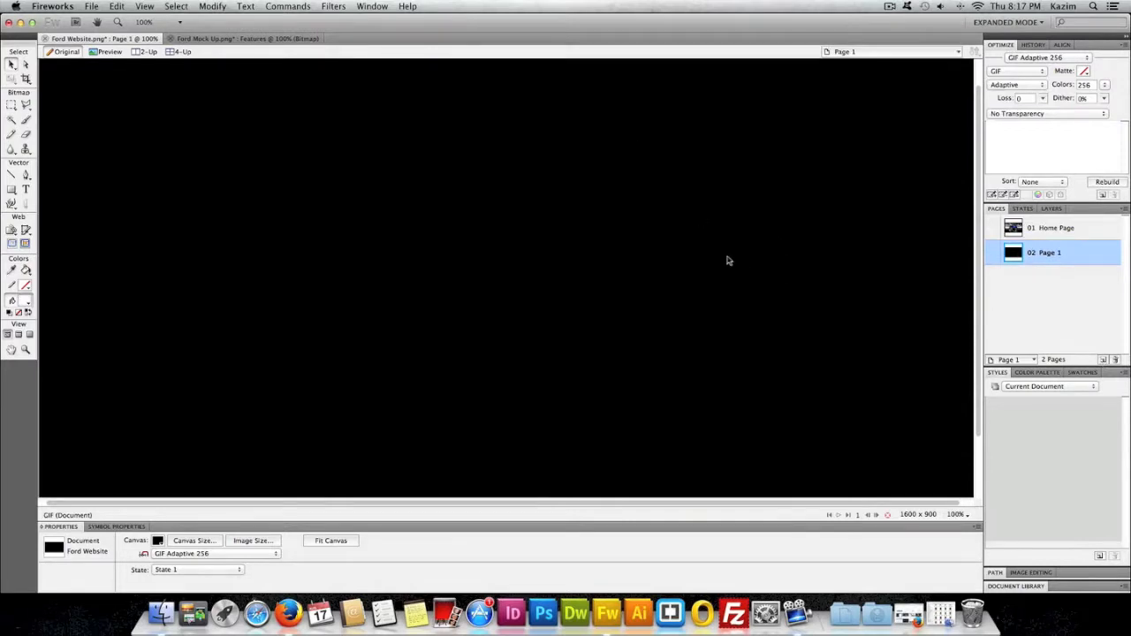
{"action": "double_click", "coordinate": [1049, 257]}
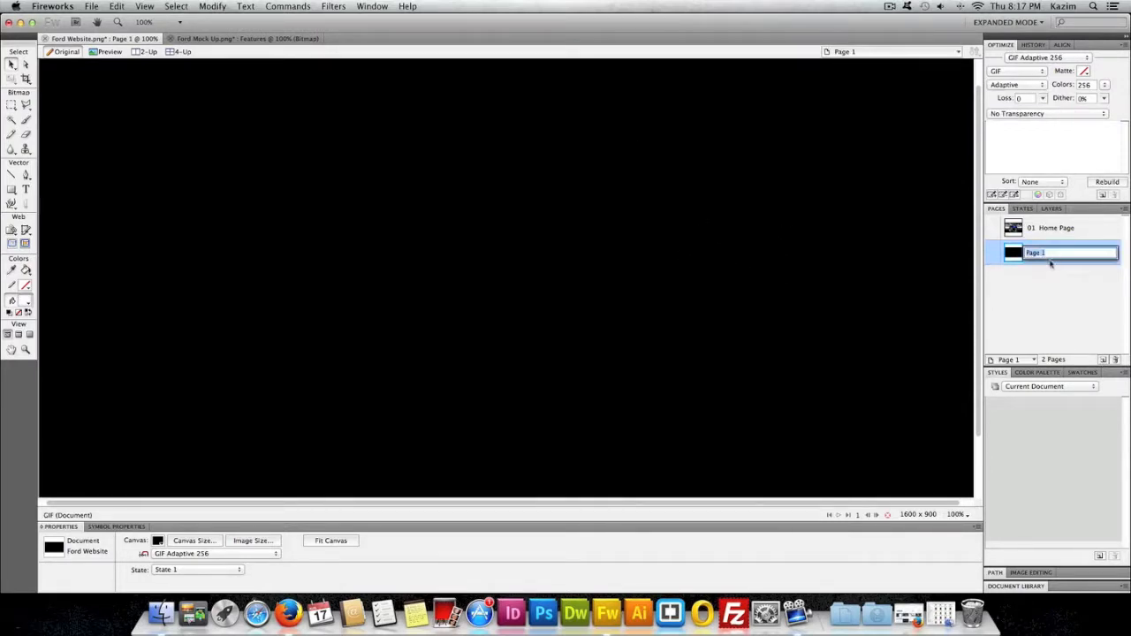
{"action": "type", "text": "Features"}
{"action": "key", "text": "Return"}
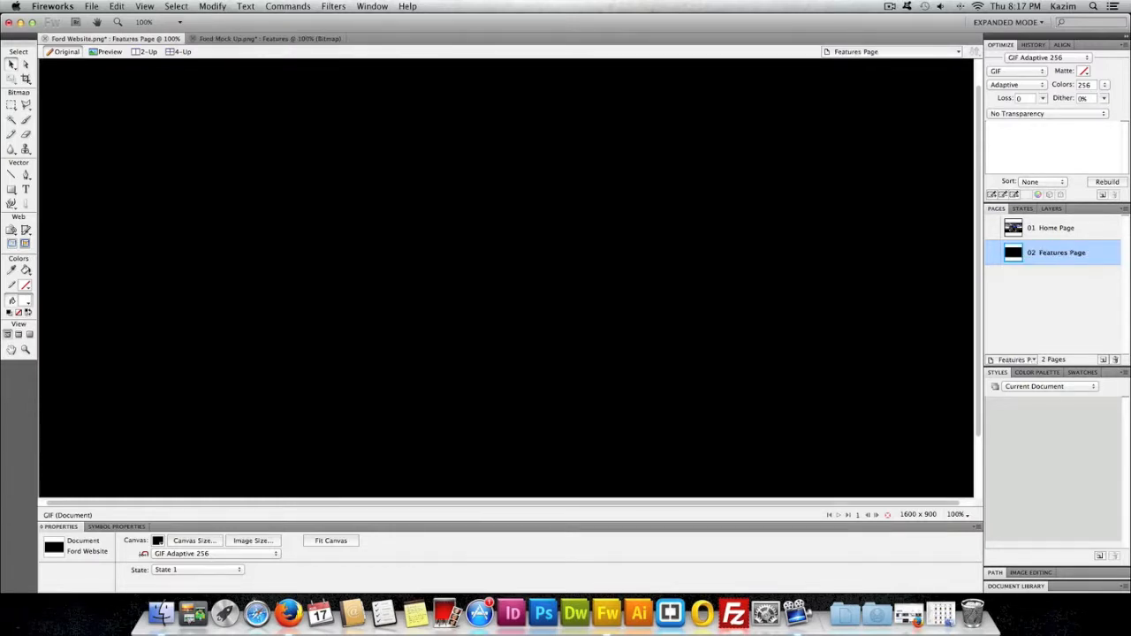
Set the Features Page canvas height to 1100 pixels, for the current page only
{"action": "left_click", "coordinate": [190, 541]}
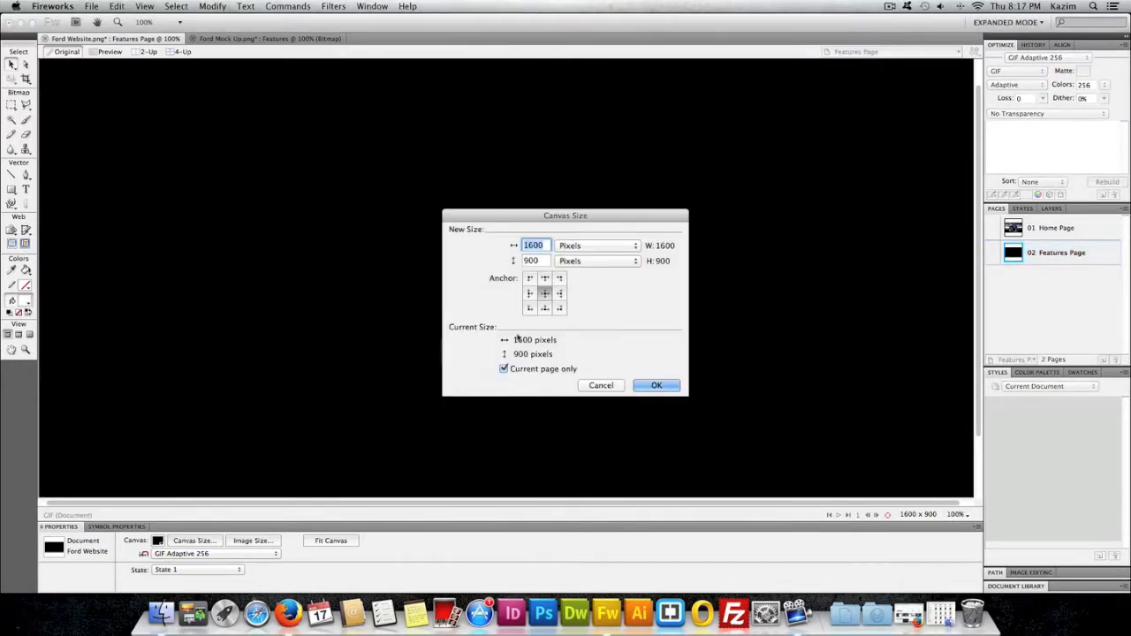
{"action": "key", "text": "Tab"}
{"action": "type", "text": "1100"}
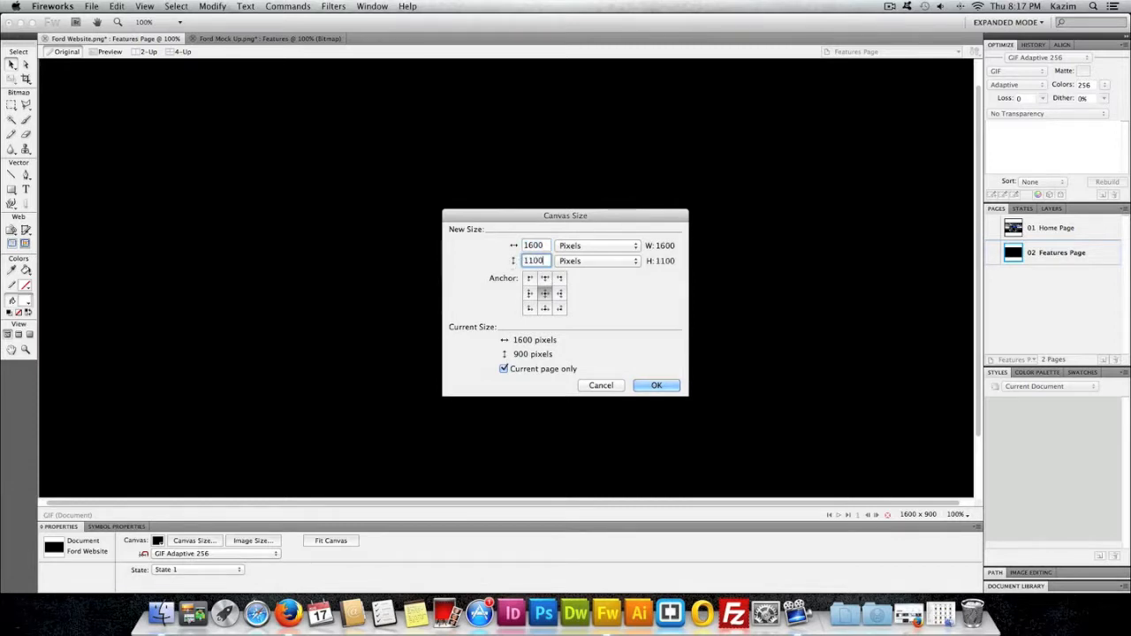
{"action": "left_click", "coordinate": [665, 386]}
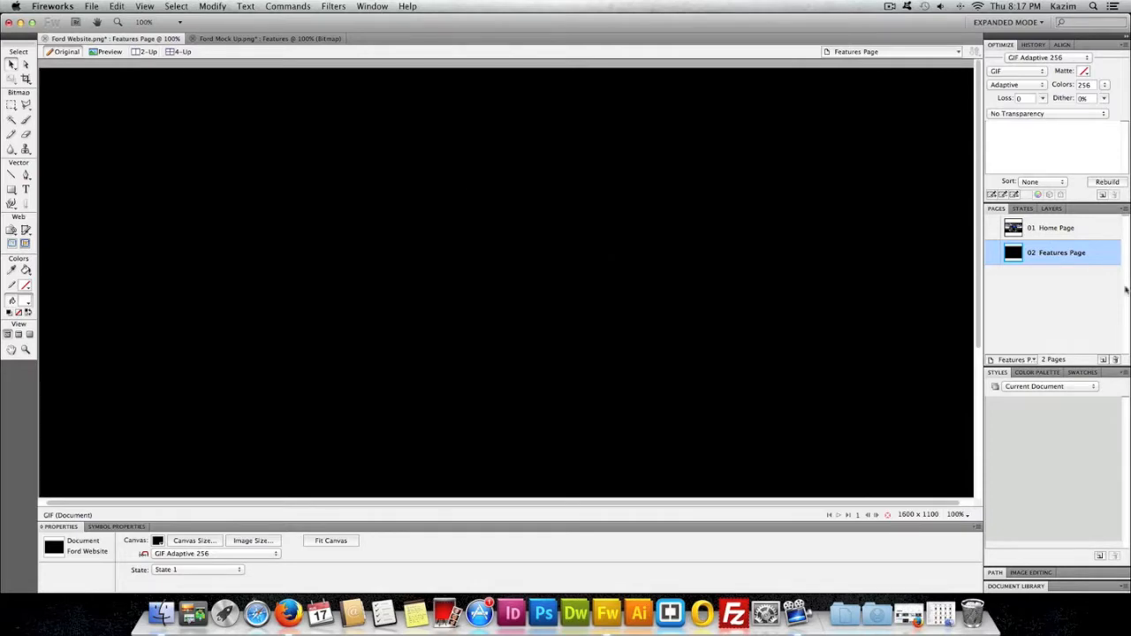
Copy the Ford logo and the four navigation buttons from the Home Page and paste them onto the Features Page
{"action": "left_click", "coordinate": [1048, 231]}
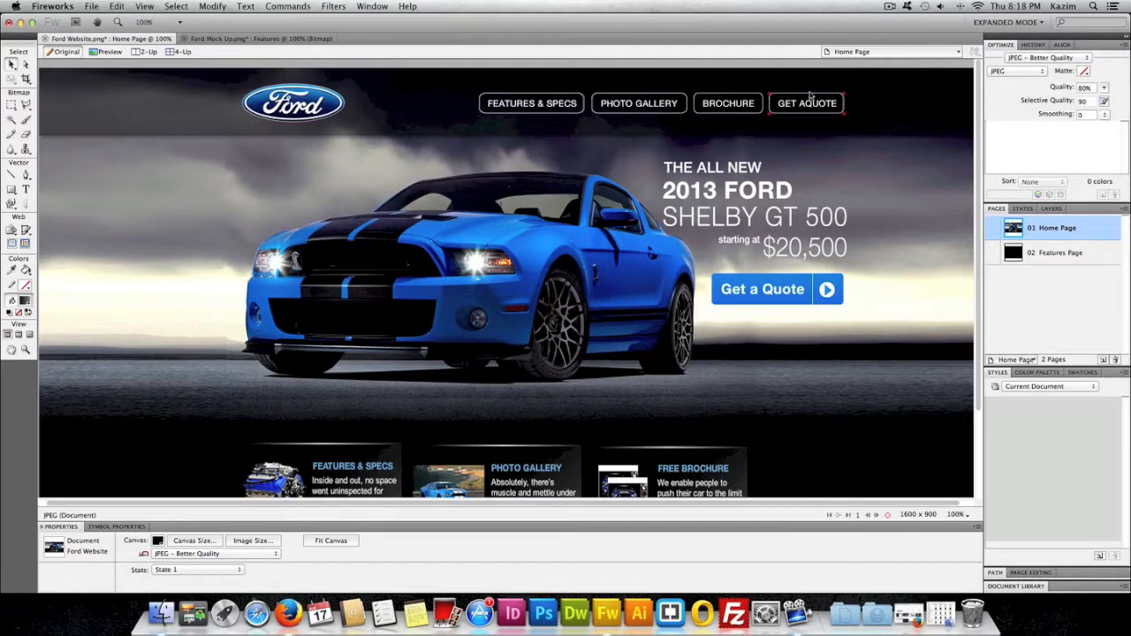
{"action": "left_click_drag", "start_coordinate": [236, 112], "coordinate": [868, 92]}
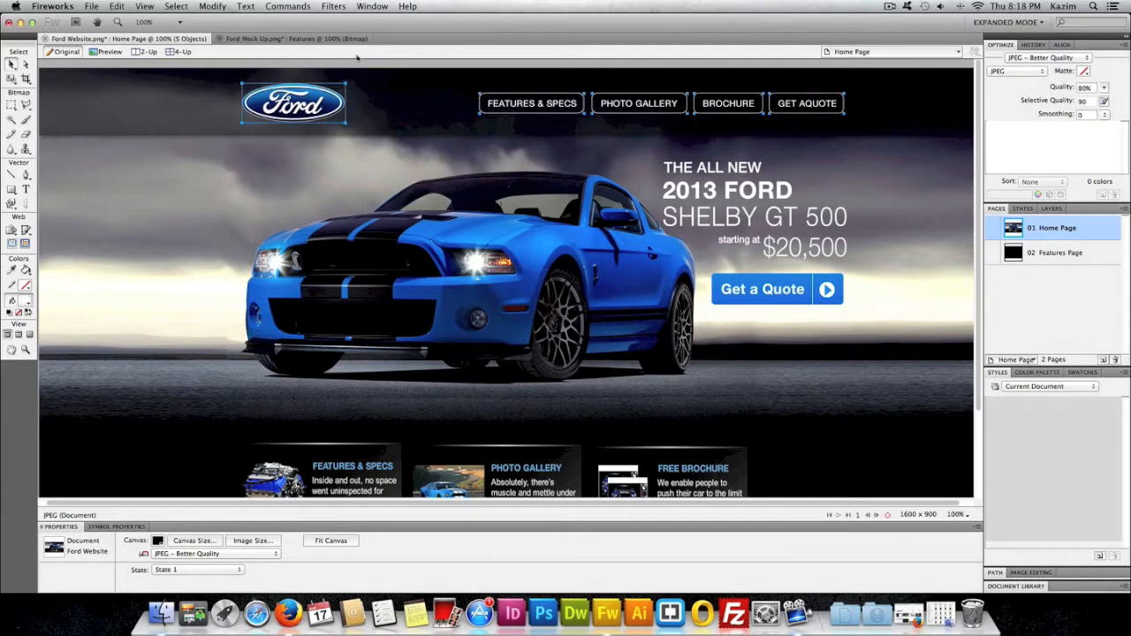
{"action": "left_click", "coordinate": [124, 6]}
{"action": "left_click", "coordinate": [176, 93]}
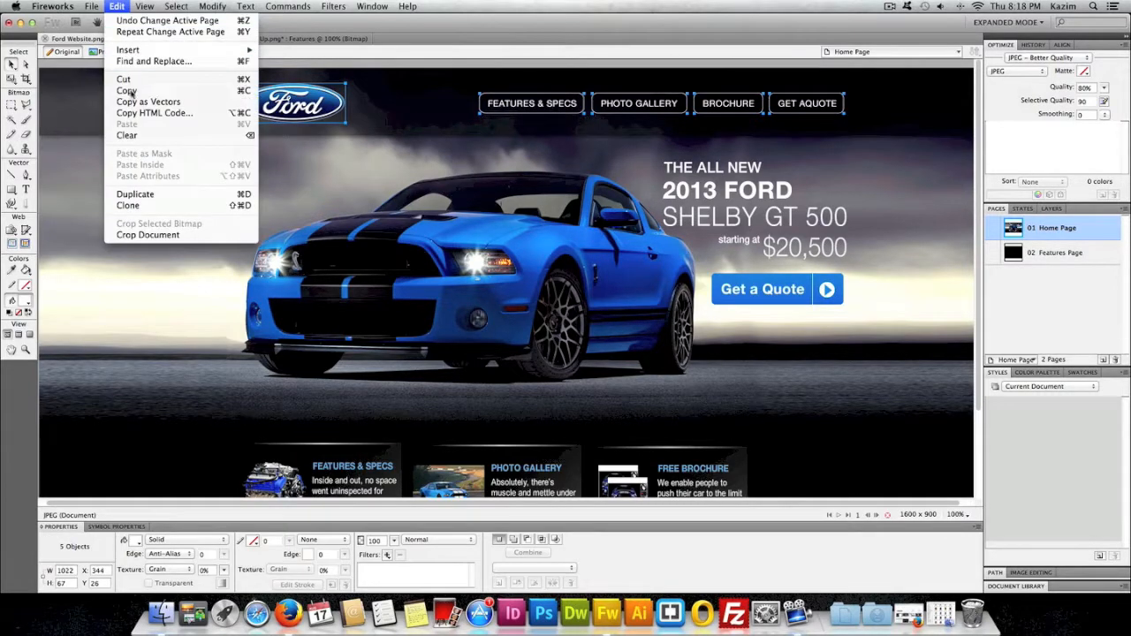
{"action": "left_click", "coordinate": [1011, 254]}
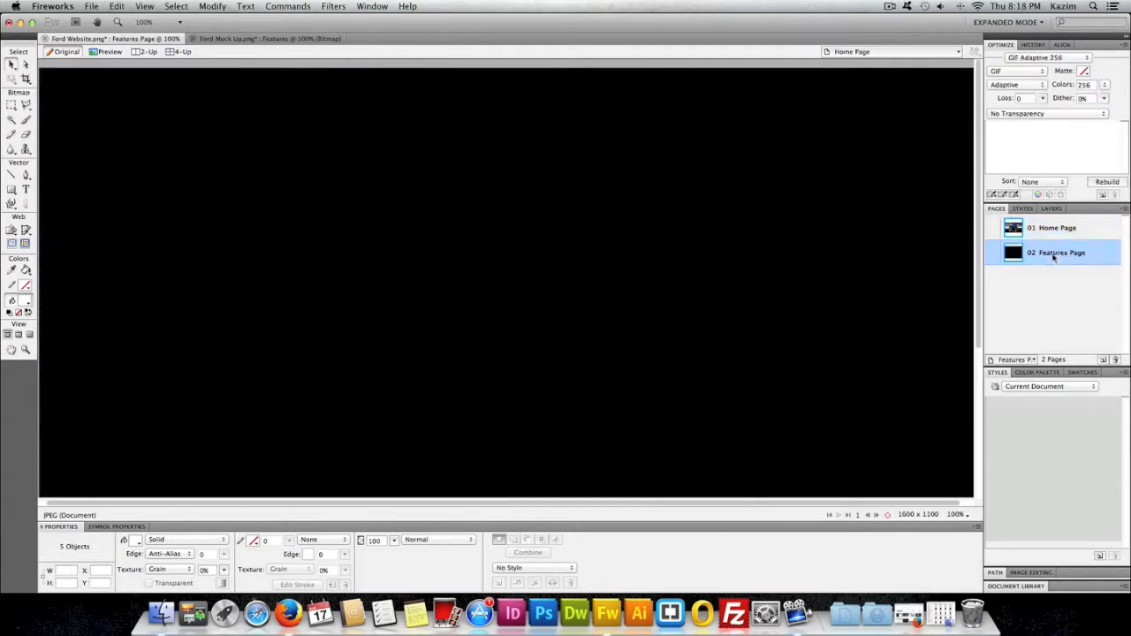
{"action": "left_click", "coordinate": [117, 6]}
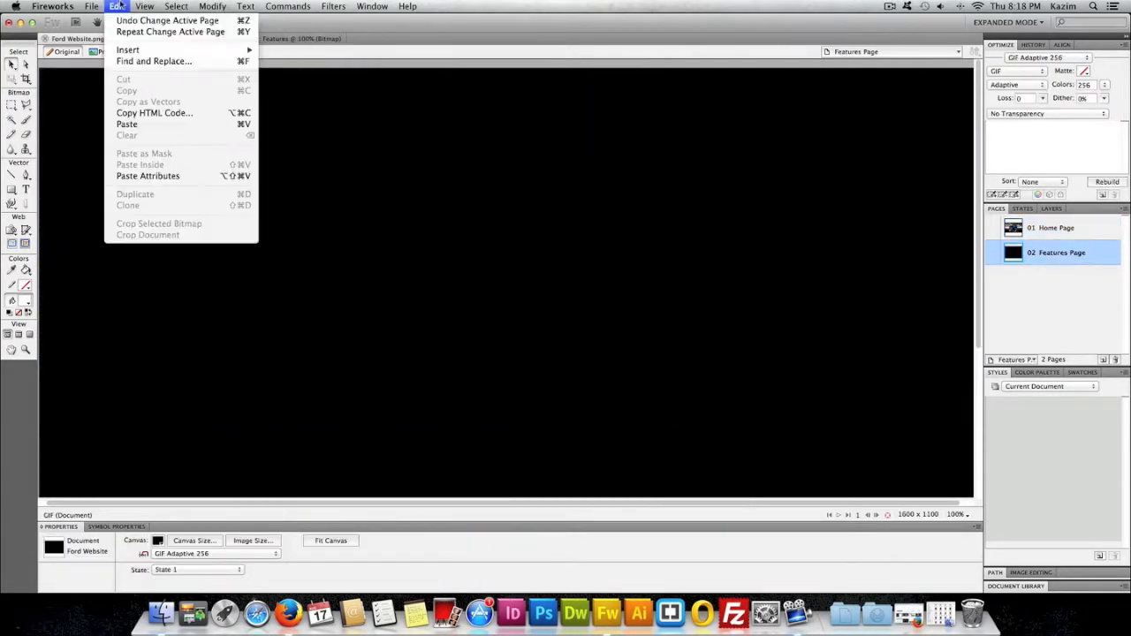
{"action": "left_click", "coordinate": [135, 124]}
{"action": "left_click", "coordinate": [427, 122]}
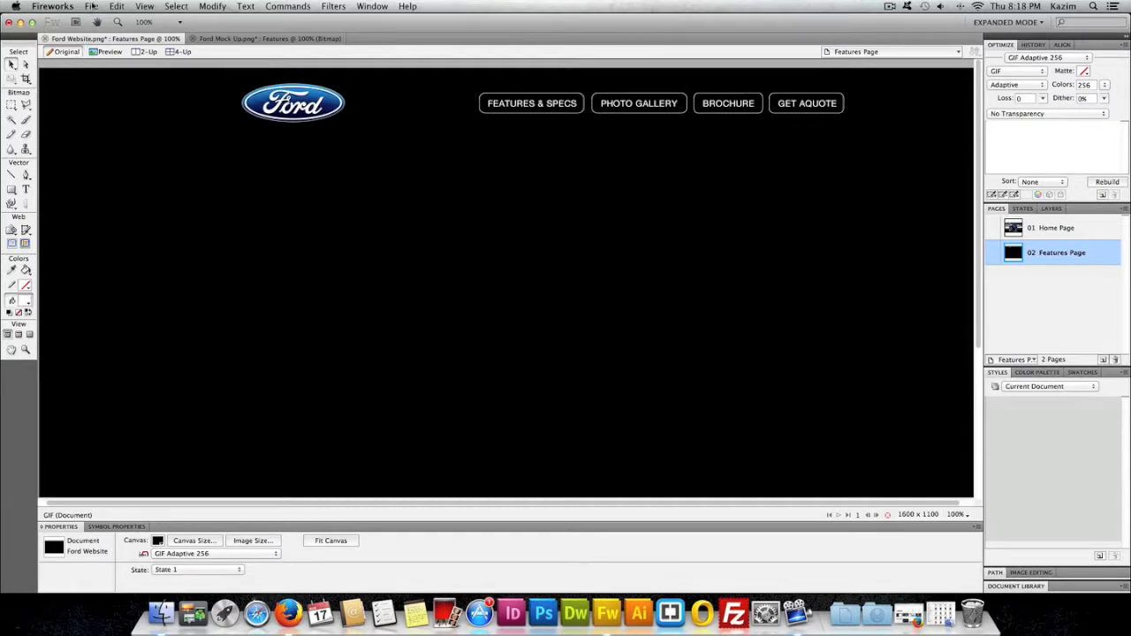
Import background2.jpg from the Images folder and place it on the Features Page
{"action": "left_click", "coordinate": [92, 6]}
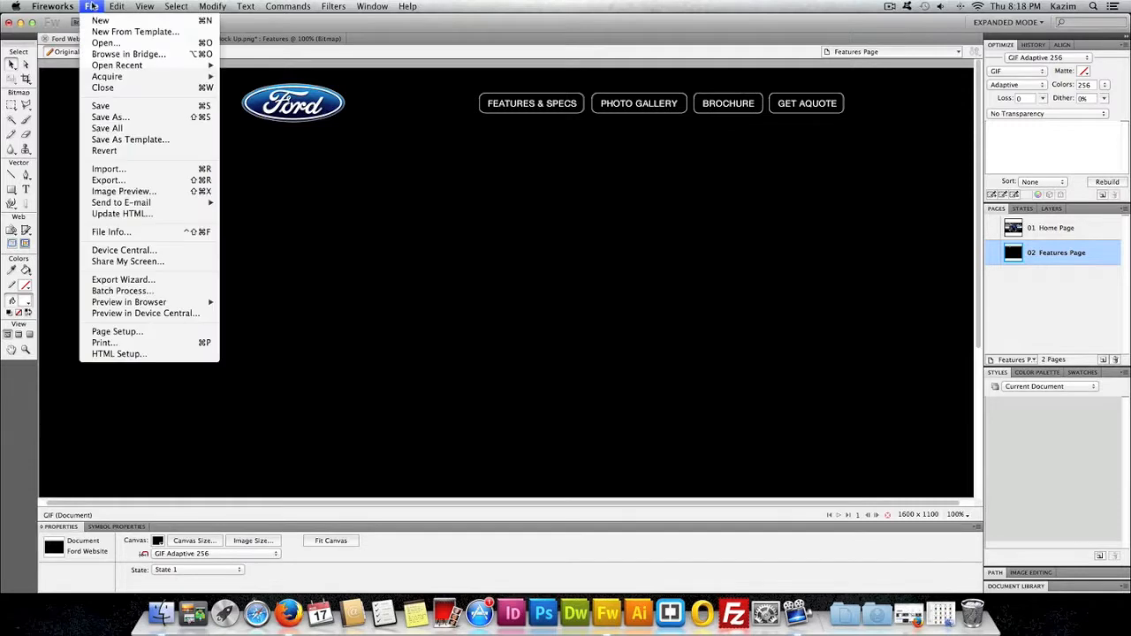
{"action": "left_click", "coordinate": [99, 168]}
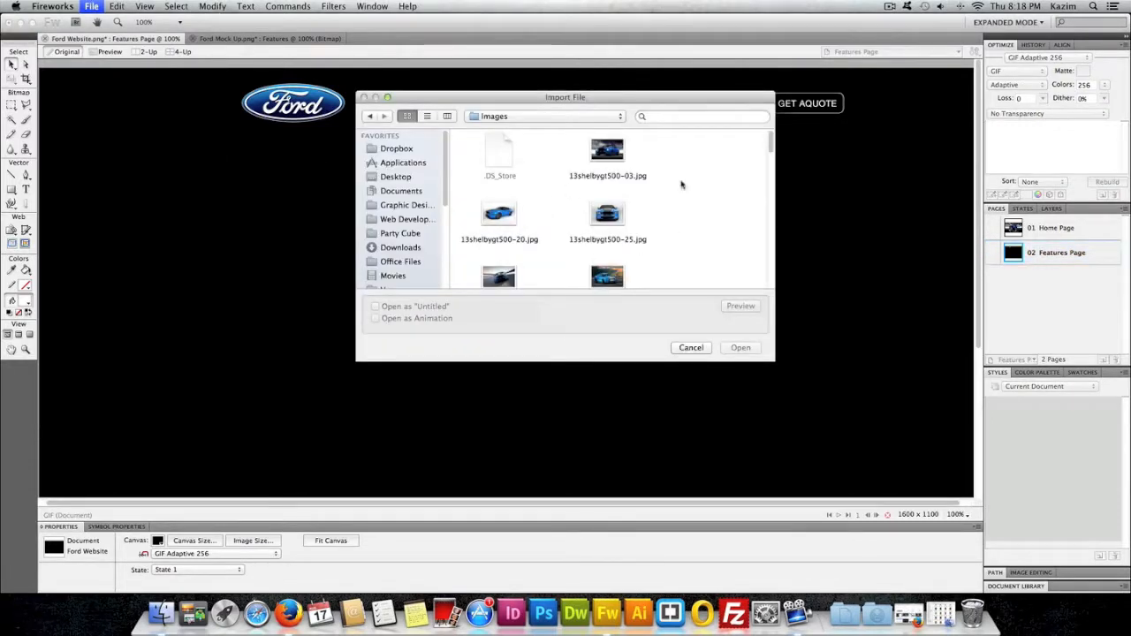
{"action": "left_click_drag", "start_coordinate": [772, 139], "coordinate": [770, 256]}
{"action": "left_click", "coordinate": [616, 168]}
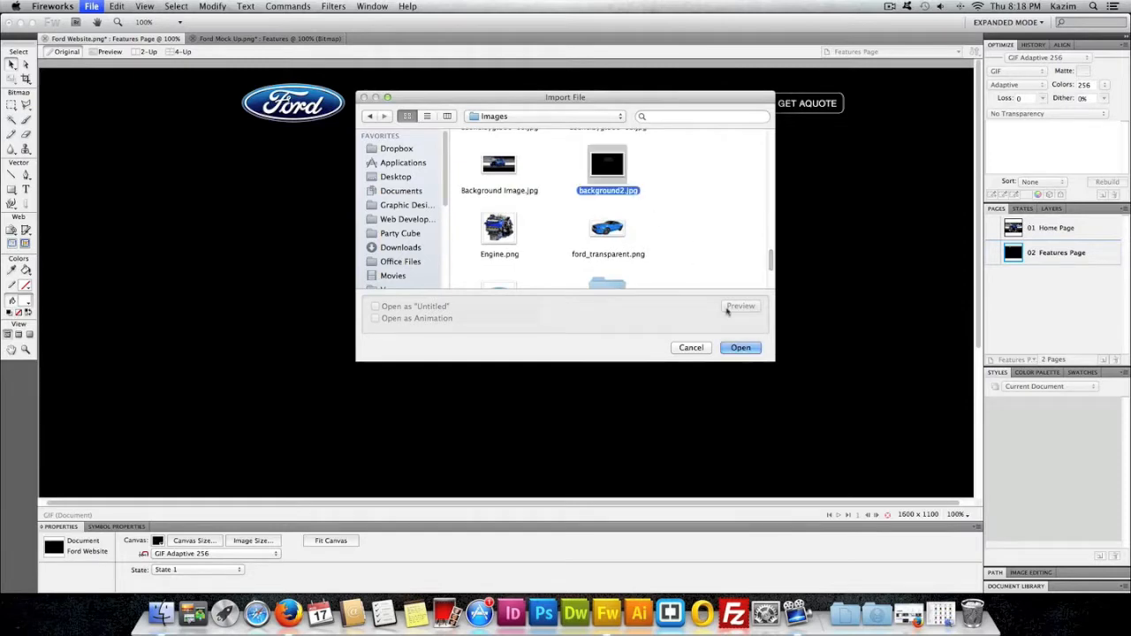
{"action": "left_click", "coordinate": [747, 349]}
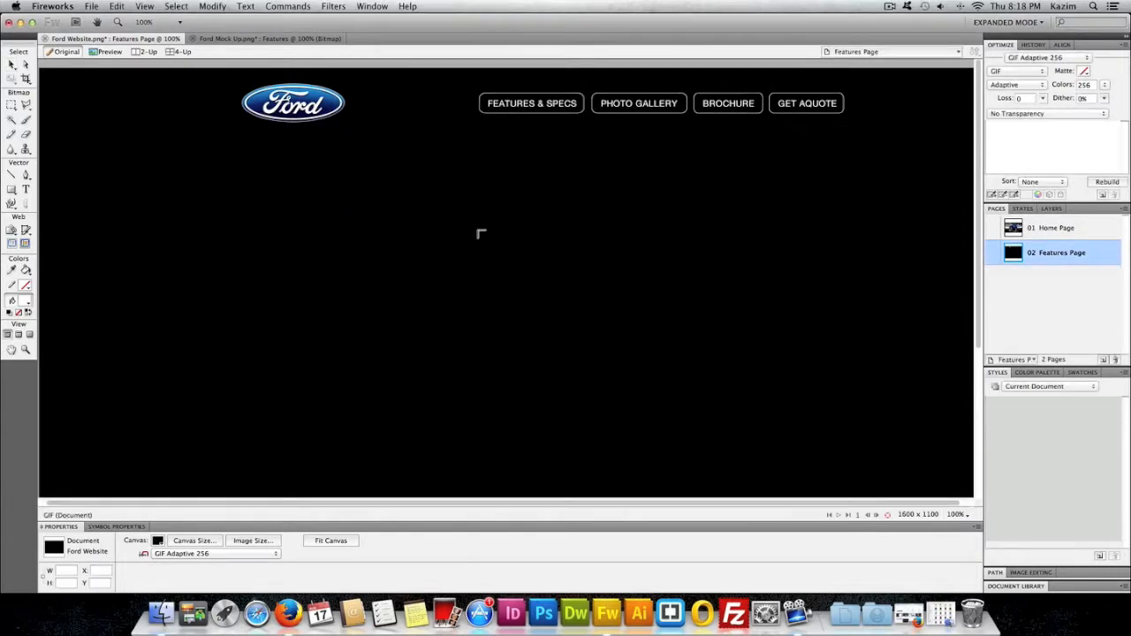
{"action": "left_click", "coordinate": [117, 137]}
Move the background image to about X 8, Y 0 on the canvas and send it to the back
{"action": "left_click_drag", "start_coordinate": [557, 253], "coordinate": [477, 177]}
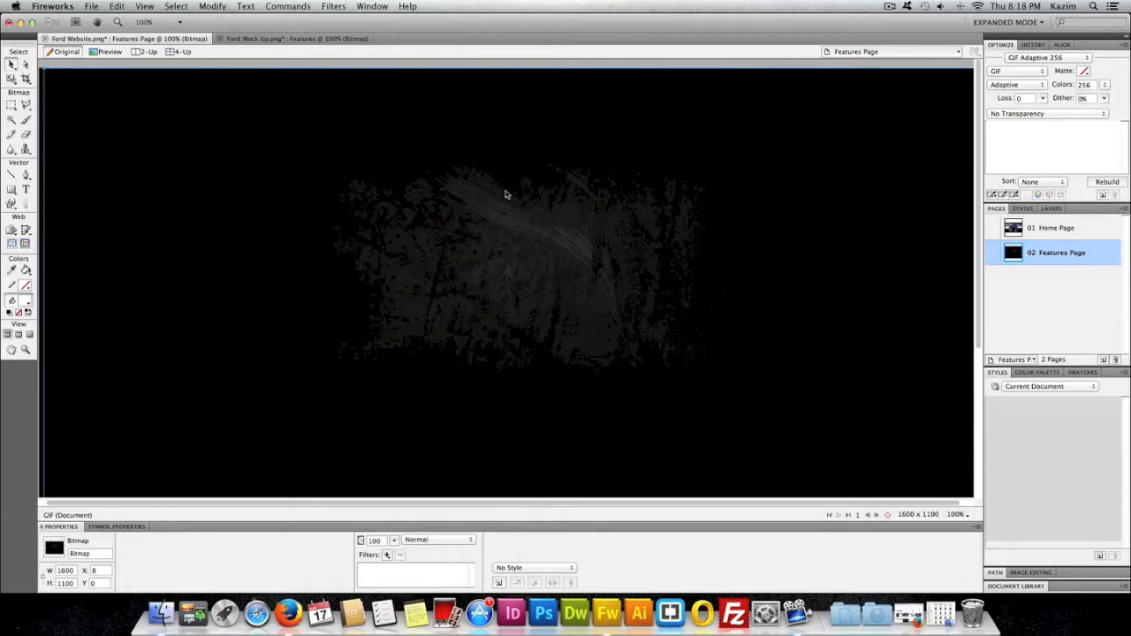
{"action": "right_click", "coordinate": [496, 183]}
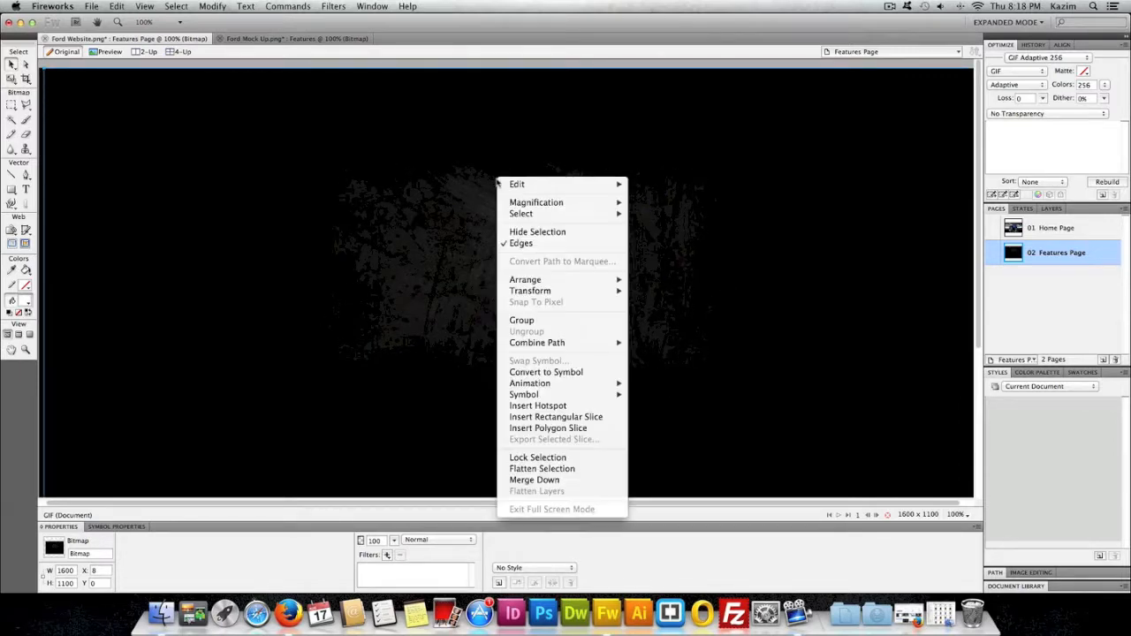
{"action": "mouse_move", "coordinate": [543, 280]}
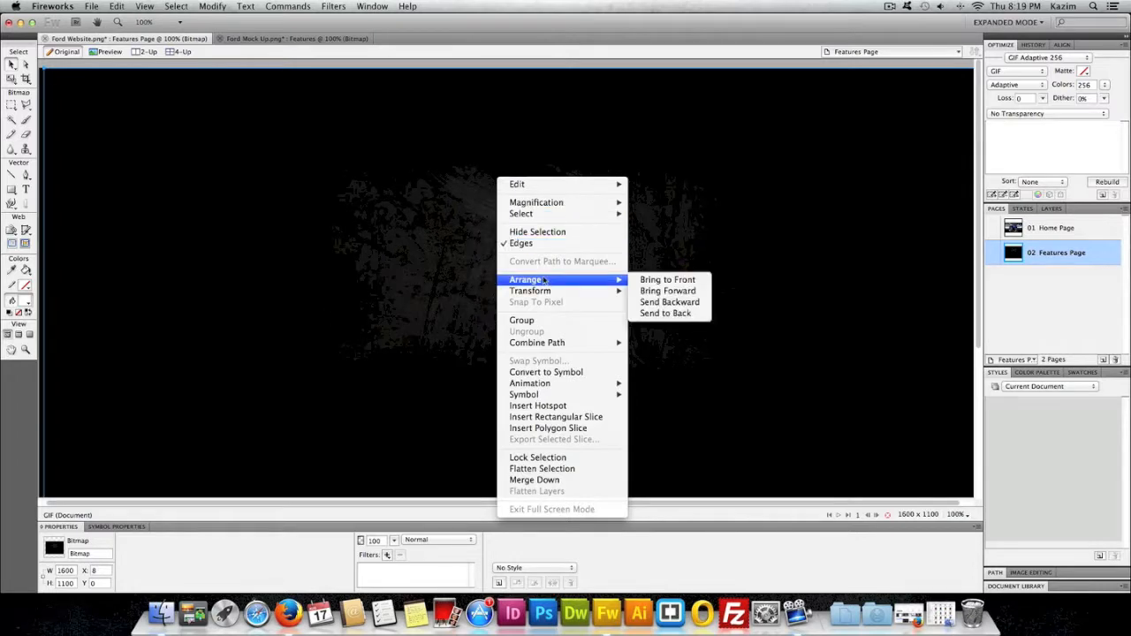
{"action": "left_click", "coordinate": [648, 314]}
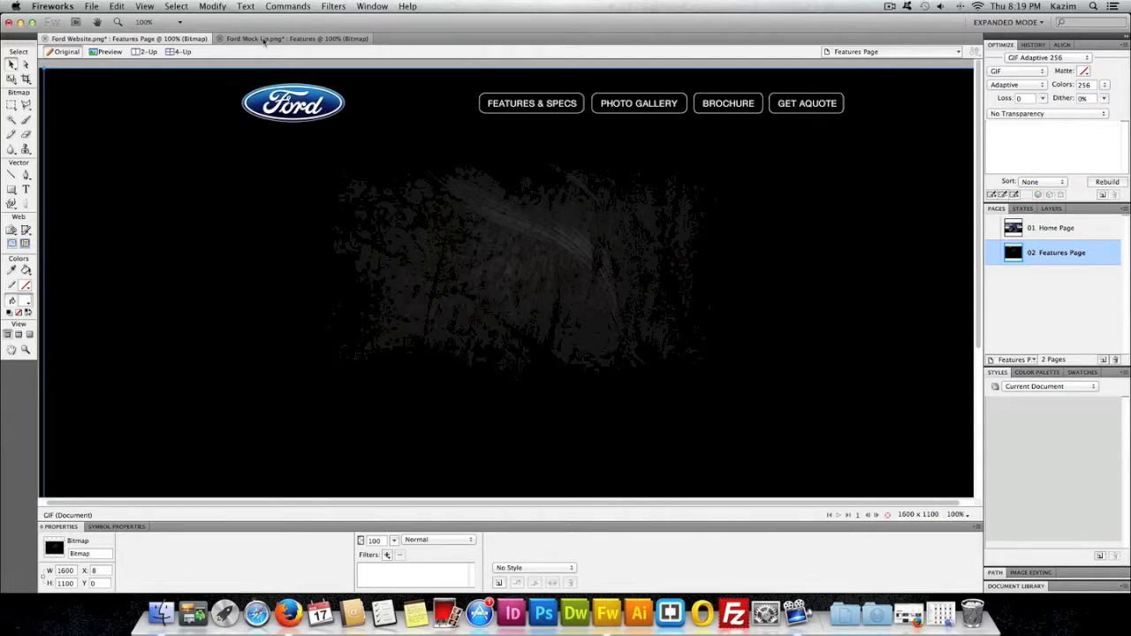
Following the mock-up, draw a full-width white rectangle about 1599 by 64 px below the navigation and move it up to about Y 110
{"action": "left_click", "coordinate": [313, 39]}
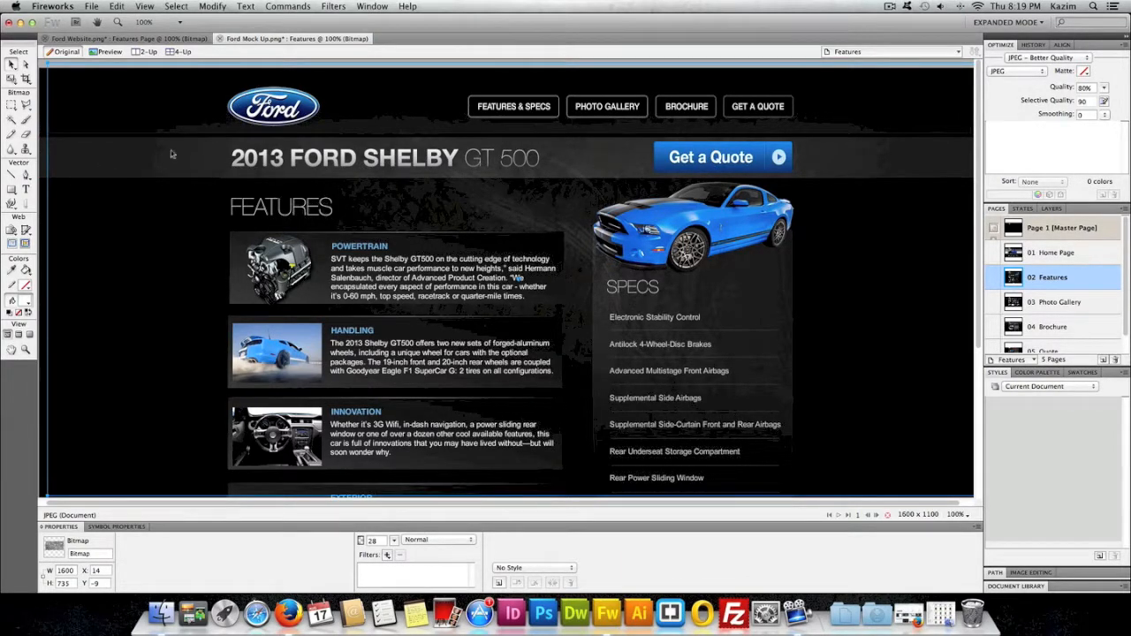
{"action": "left_click", "coordinate": [133, 39]}
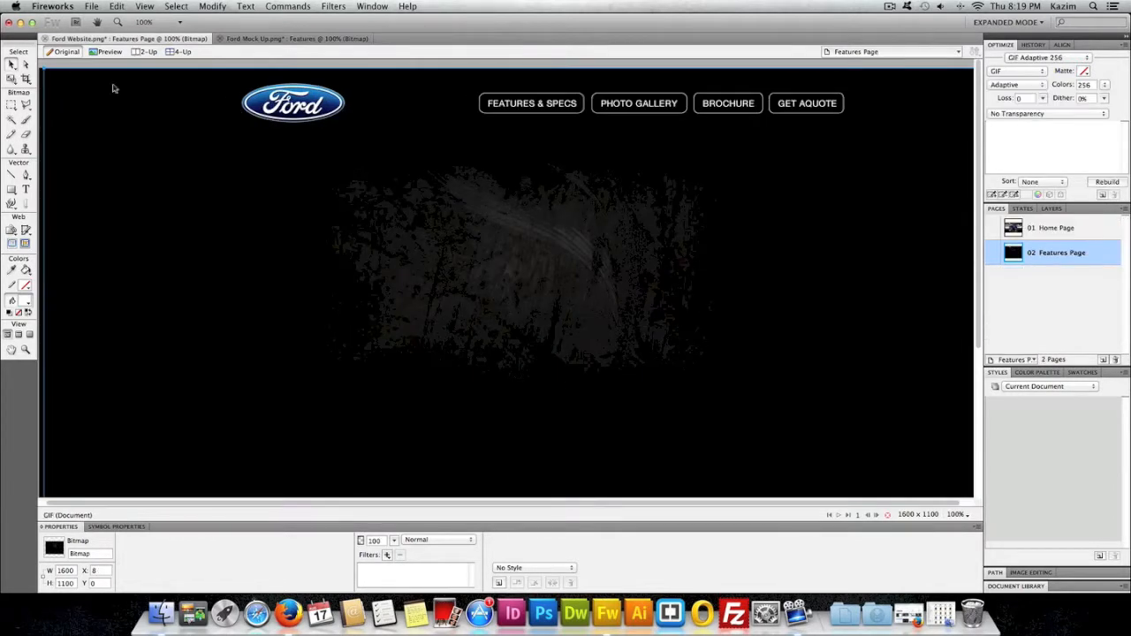
{"action": "left_click", "coordinate": [12, 189]}
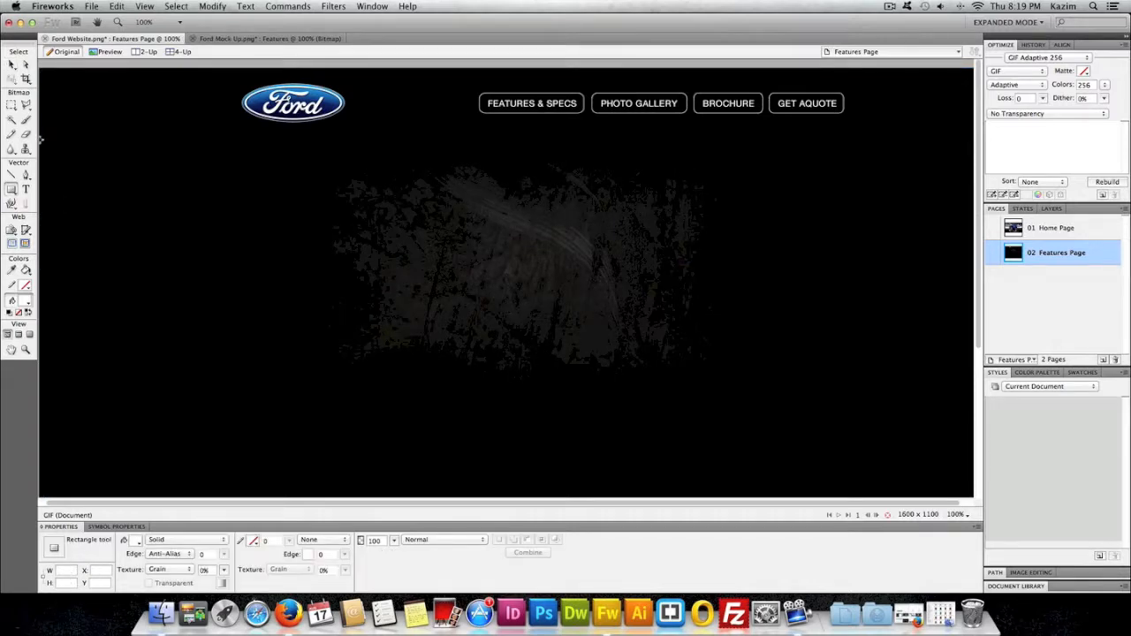
{"action": "left_click_drag", "start_coordinate": [39, 138], "coordinate": [962, 177]}
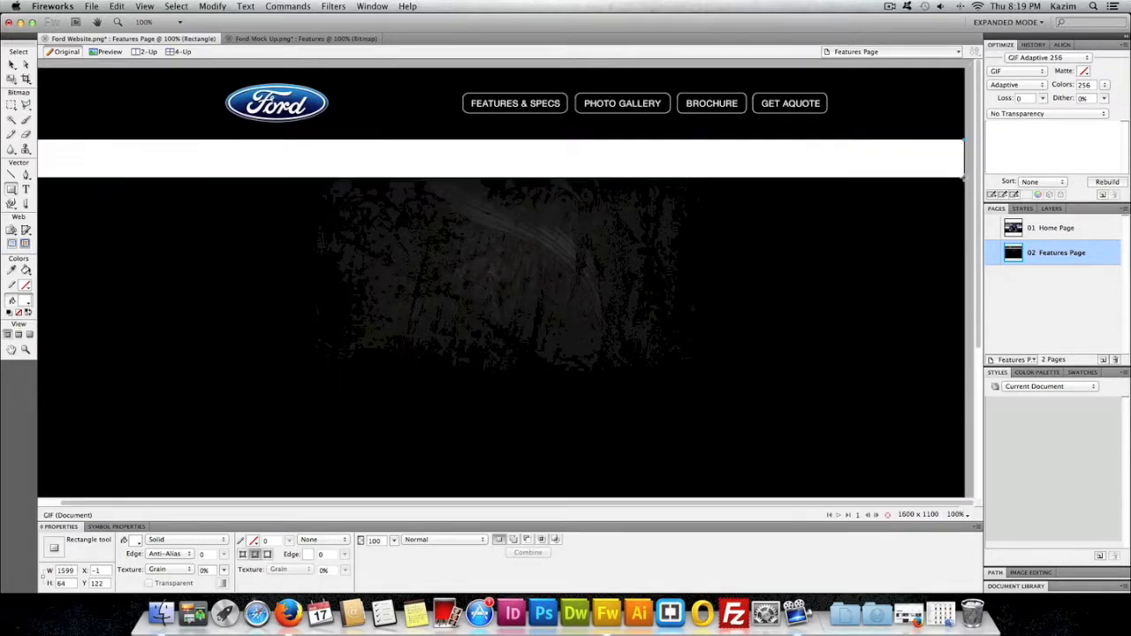
{"action": "left_click", "coordinate": [12, 64]}
{"action": "left_click_drag", "start_coordinate": [212, 154], "coordinate": [215, 147]}
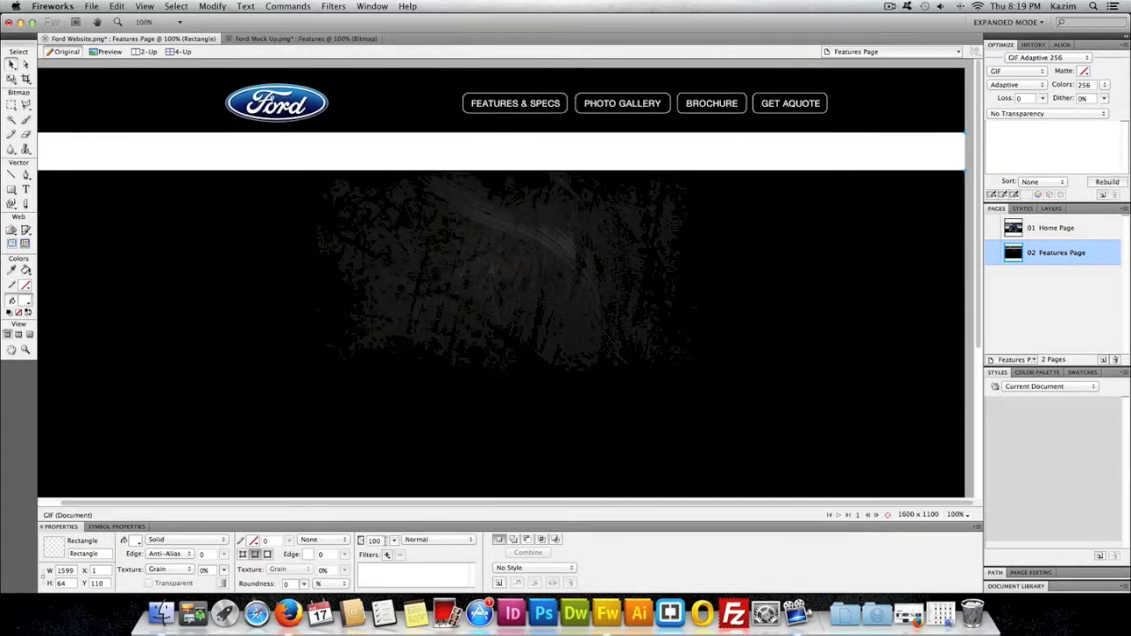
Lower the white rectangle's opacity to make it a translucent dark grey band, then deselect it
{"action": "double_click", "coordinate": [377, 541]}
{"action": "left_click", "coordinate": [393, 540]}
{"action": "left_click_drag", "start_coordinate": [395, 540], "coordinate": [394, 548]}
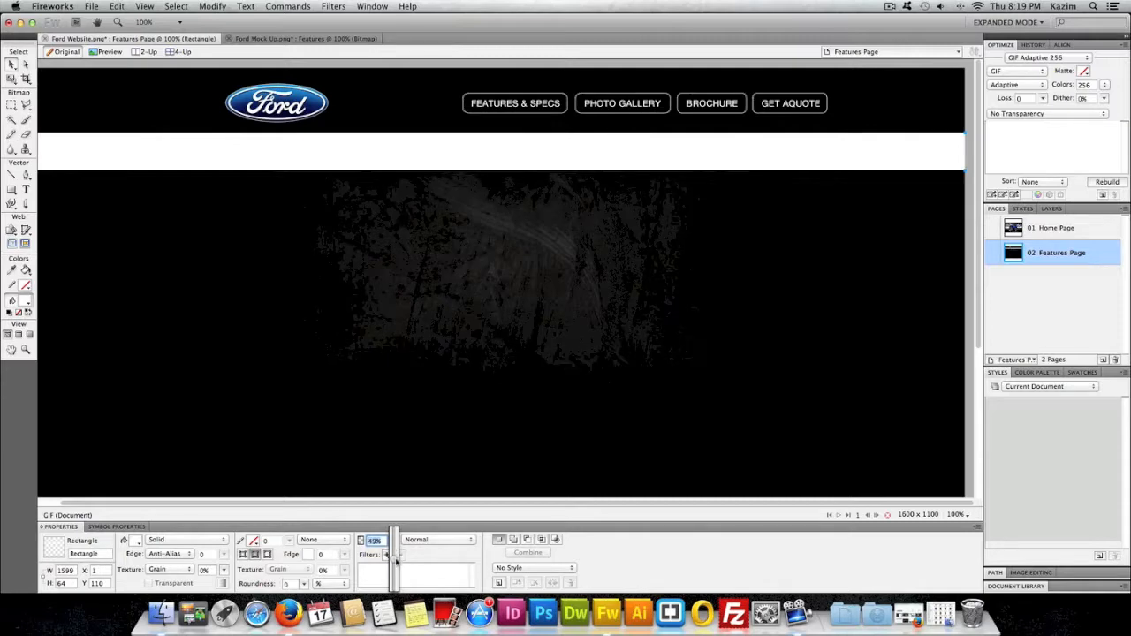
{"action": "mouse_move", "coordinate": [395, 558]}
{"action": "left_mouse_down"}
{"action": "mouse_move", "coordinate": [394, 542]}
{"action": "mouse_move", "coordinate": [395, 553]}
{"action": "left_mouse_up"}
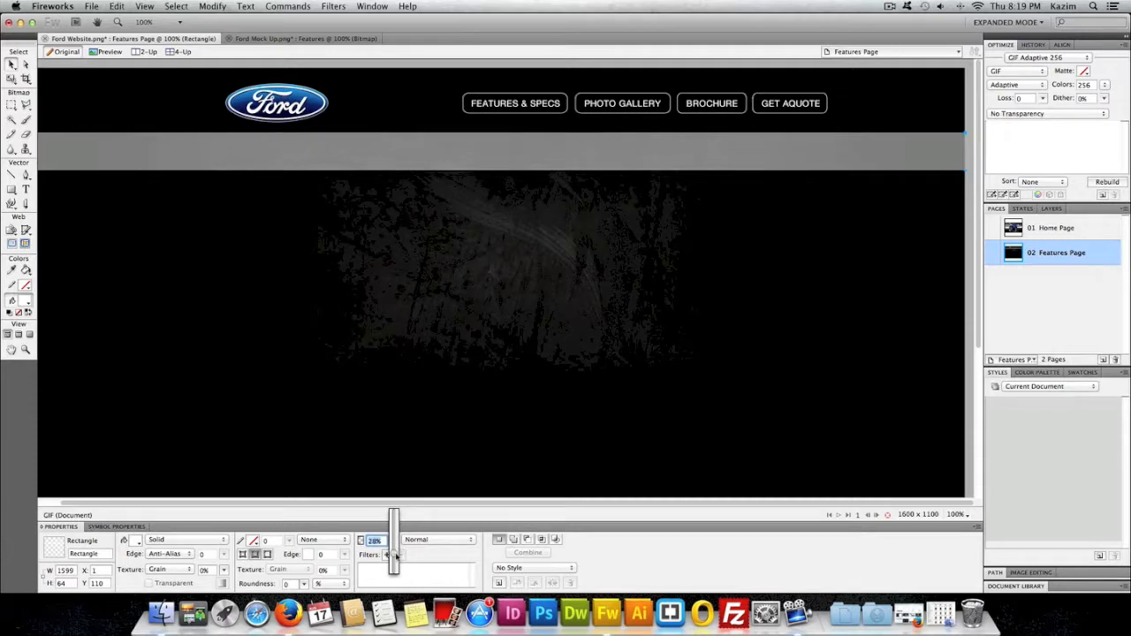
{"action": "left_click_drag", "start_coordinate": [395, 554], "coordinate": [396, 562]}
{"action": "left_click", "coordinate": [397, 409]}
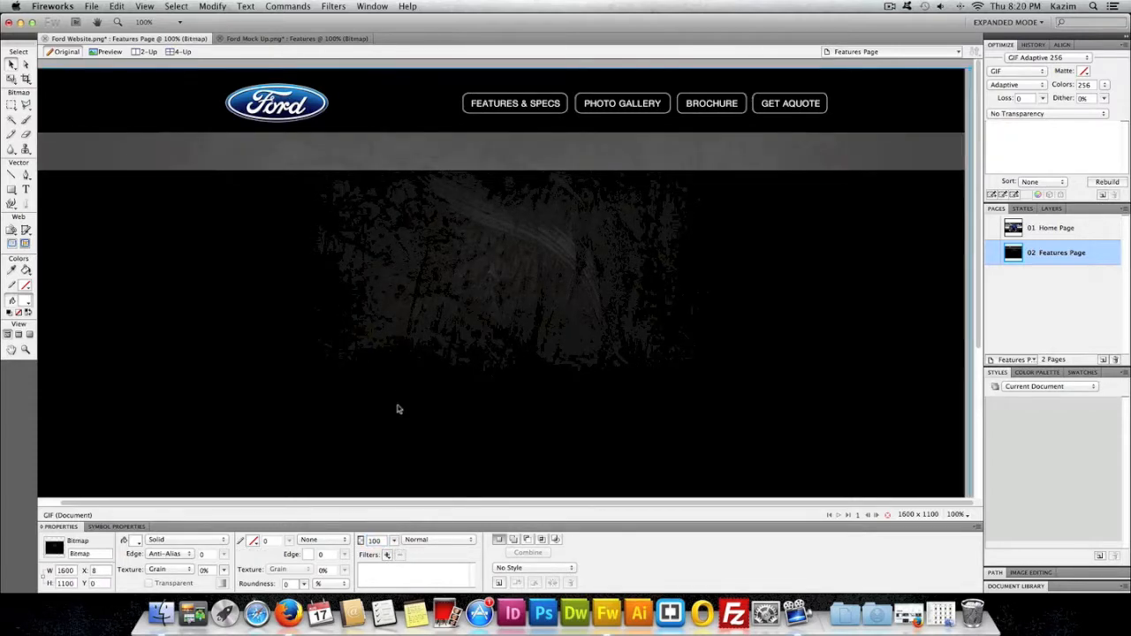
Check the heading in the mock-up and add the text "2013 FORD" below the grey band on the Features Page
{"action": "left_click", "coordinate": [292, 39]}
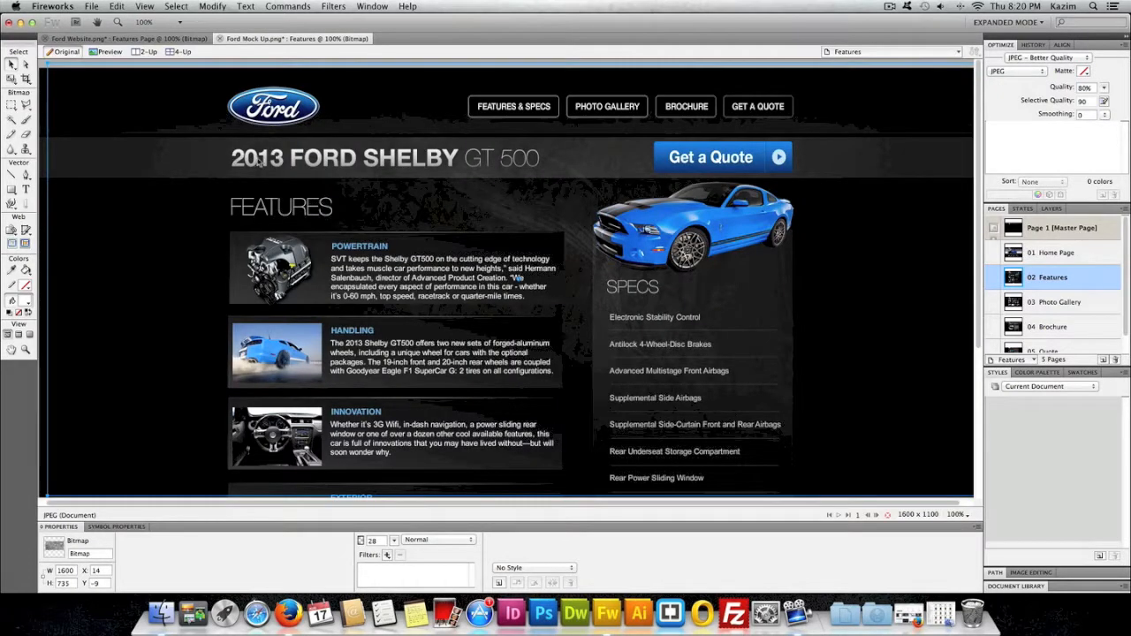
{"action": "left_click", "coordinate": [161, 39]}
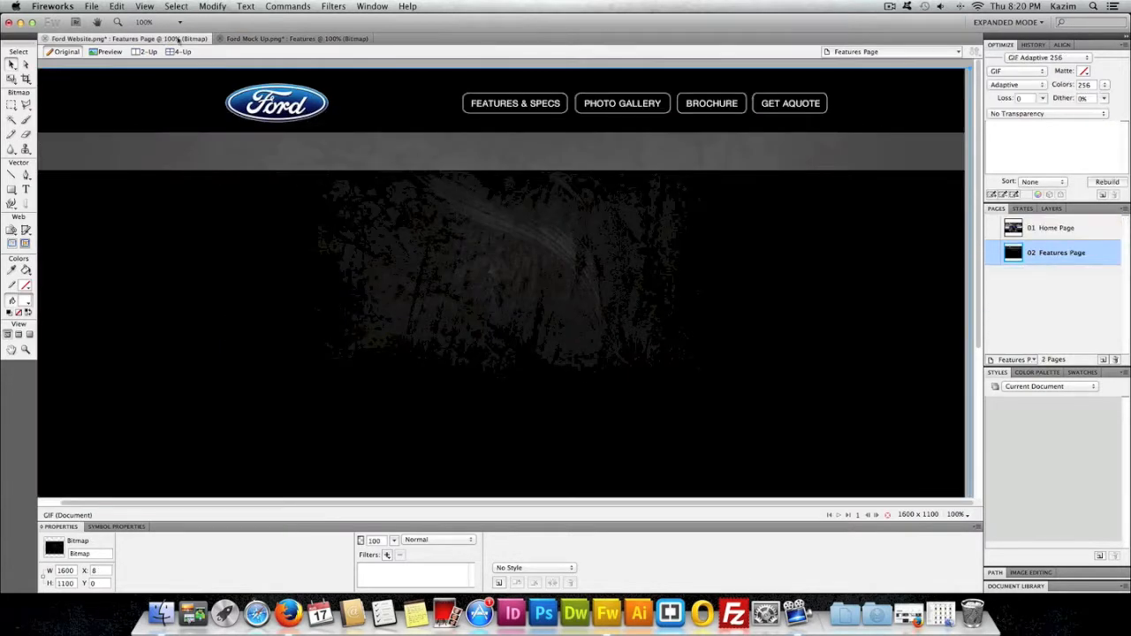
{"action": "left_click", "coordinate": [27, 189]}
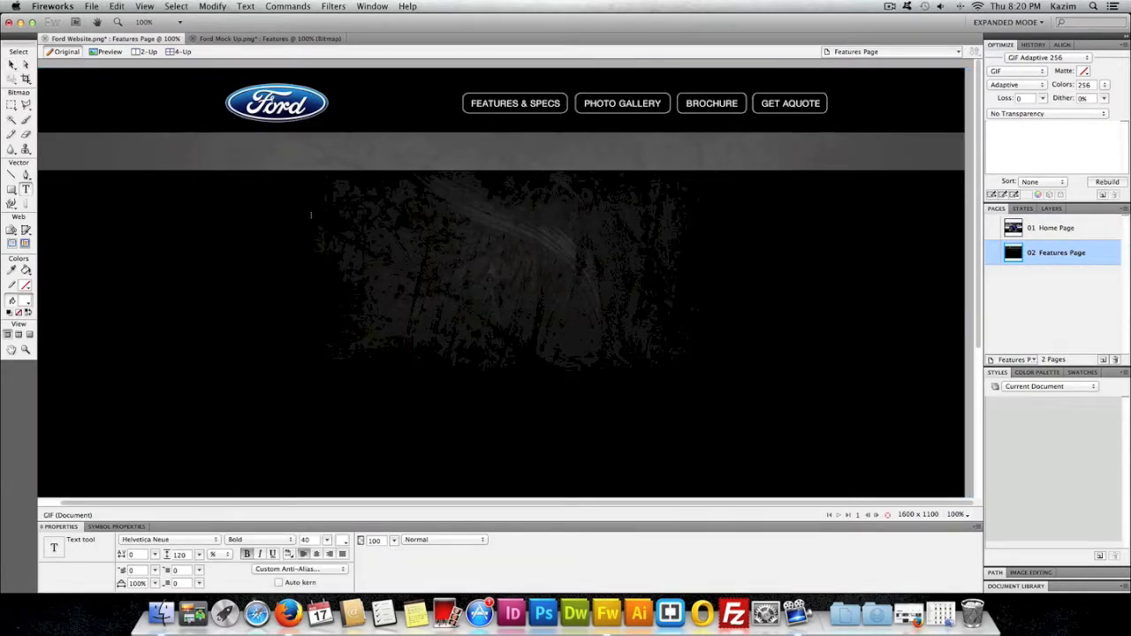
{"action": "left_click", "coordinate": [376, 206]}
{"action": "type", "text": "2013 FORD"}
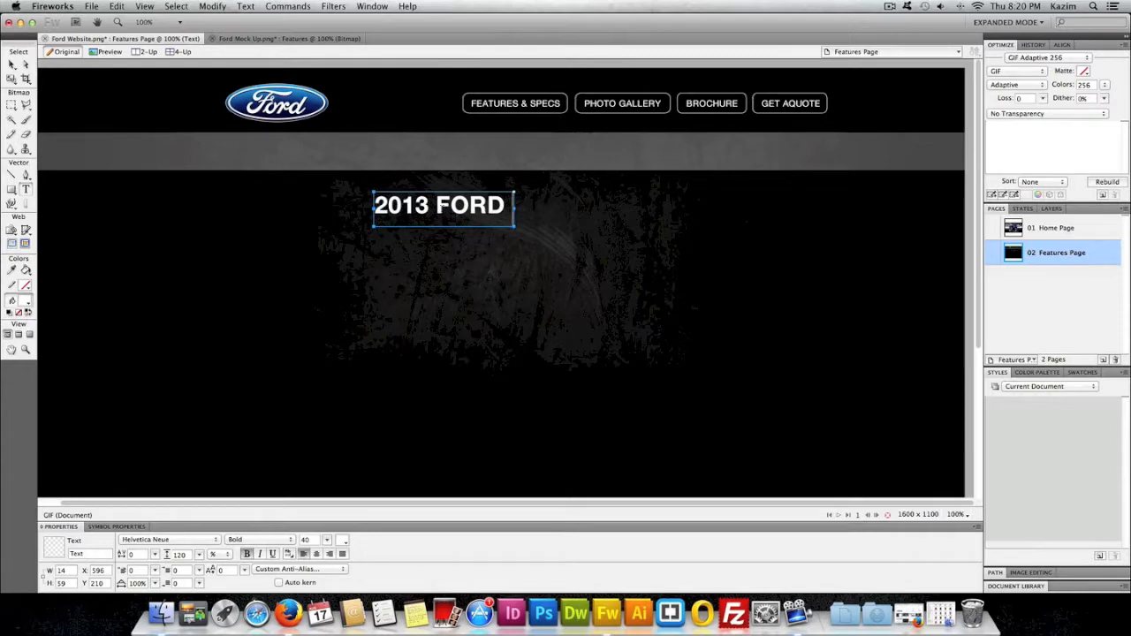
Check the heading in the mock-up and extend the "2013 FORD" text on the Features Page to read "2013 FORD SHELBY GT 500"
{"action": "left_click", "coordinate": [235, 36]}
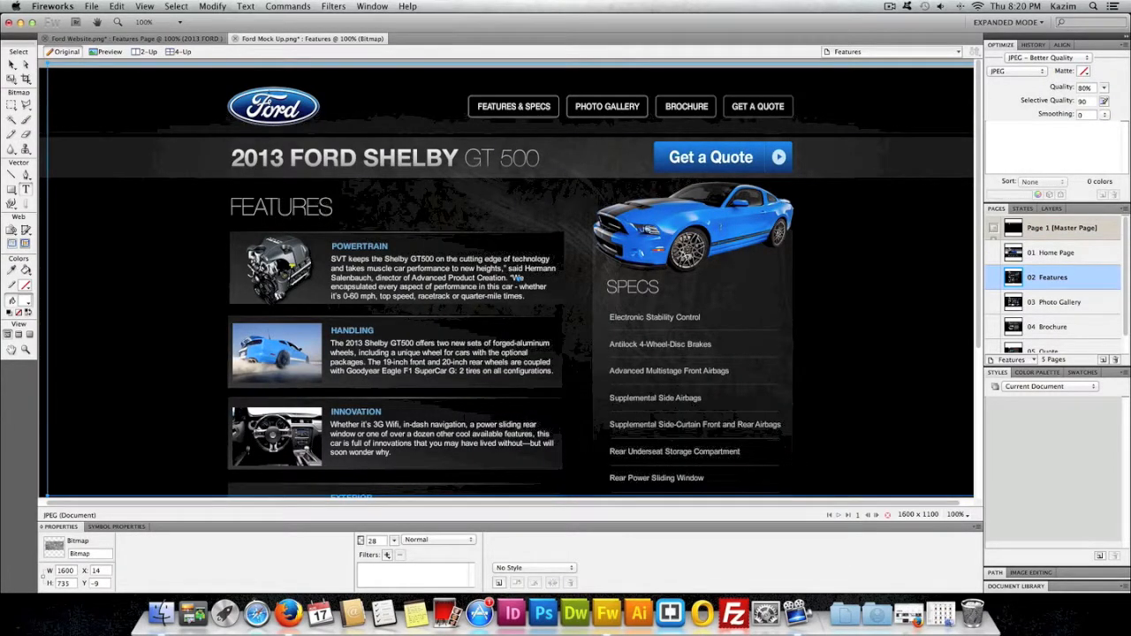
{"action": "left_click", "coordinate": [196, 38]}
{"action": "double_click", "coordinate": [501, 204]}
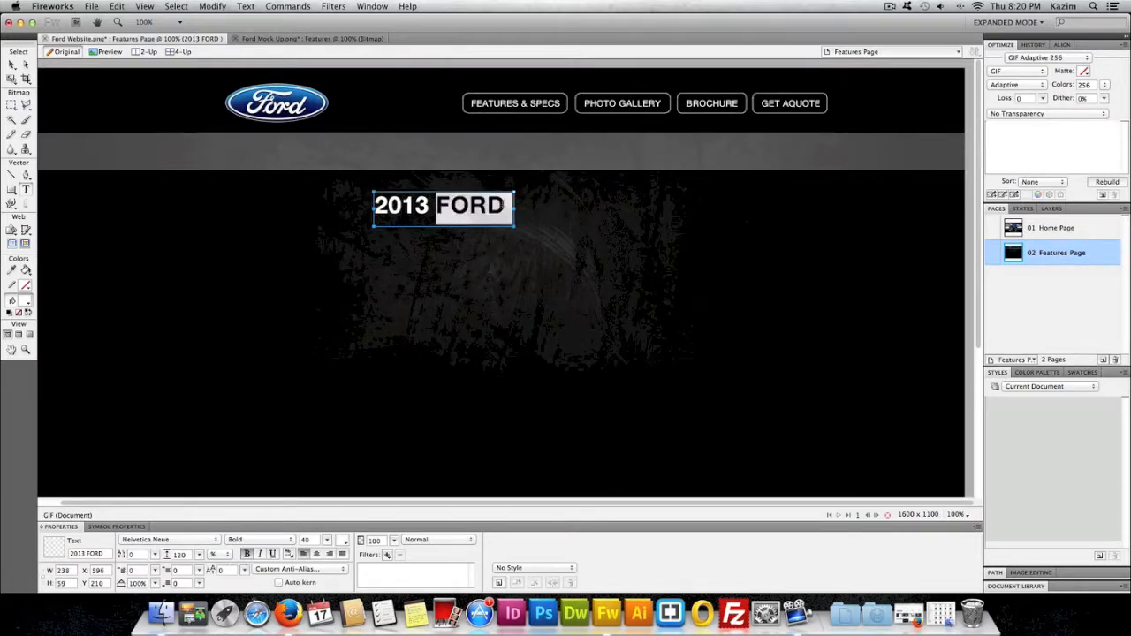
{"action": "left_click", "coordinate": [505, 205]}
{"action": "type", "text": "SHELB"}
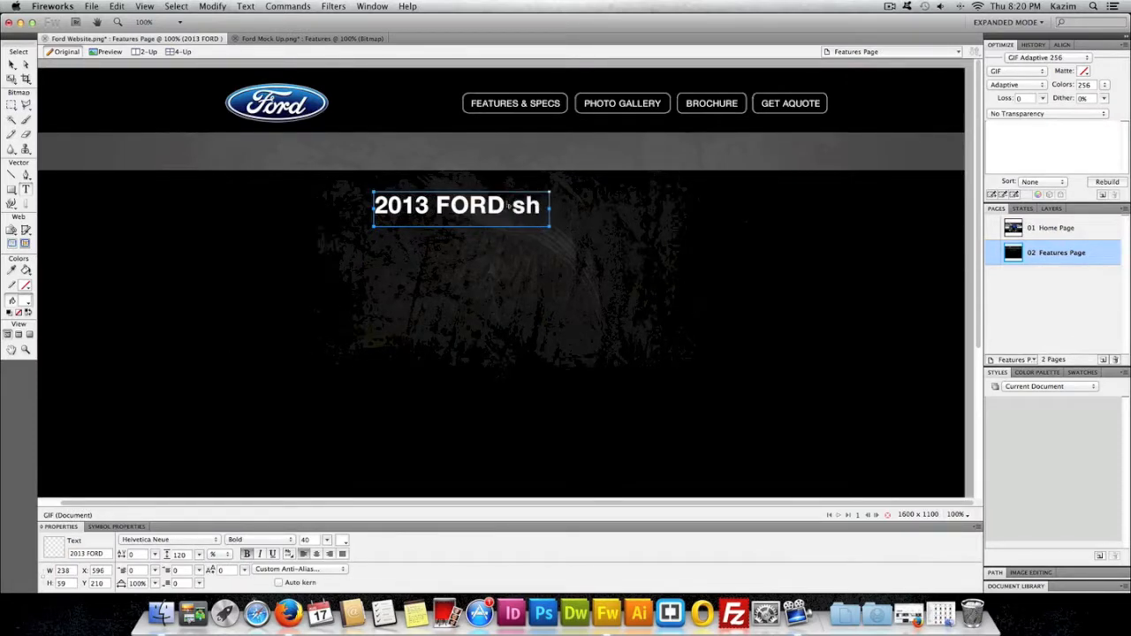
{"action": "type", "text": "Y "}
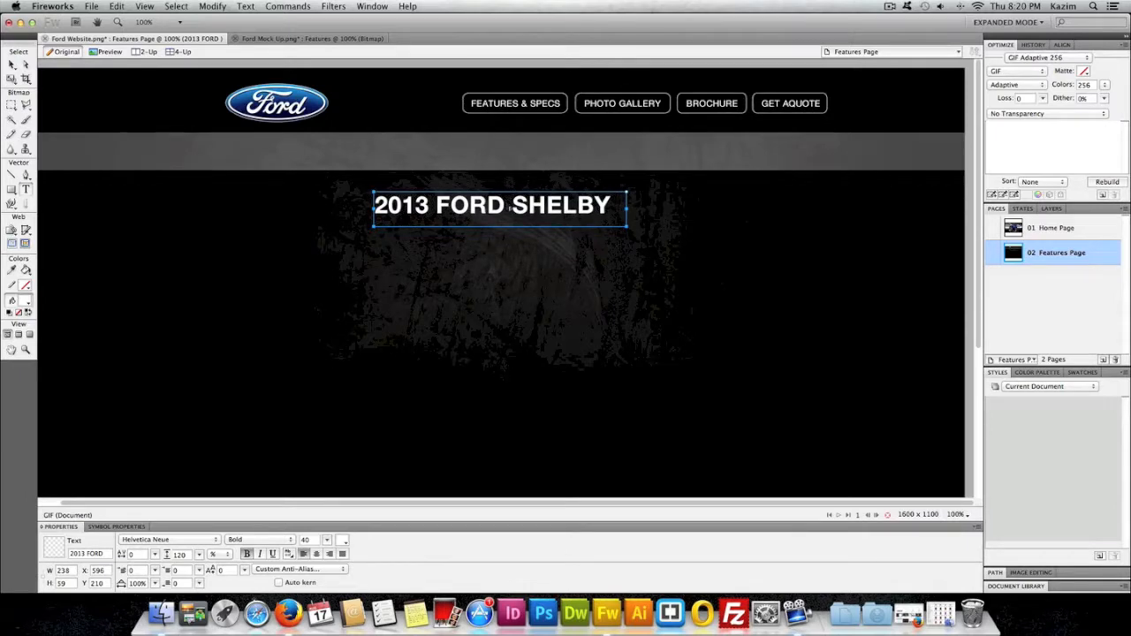
{"action": "type", "text": "GT 500"}
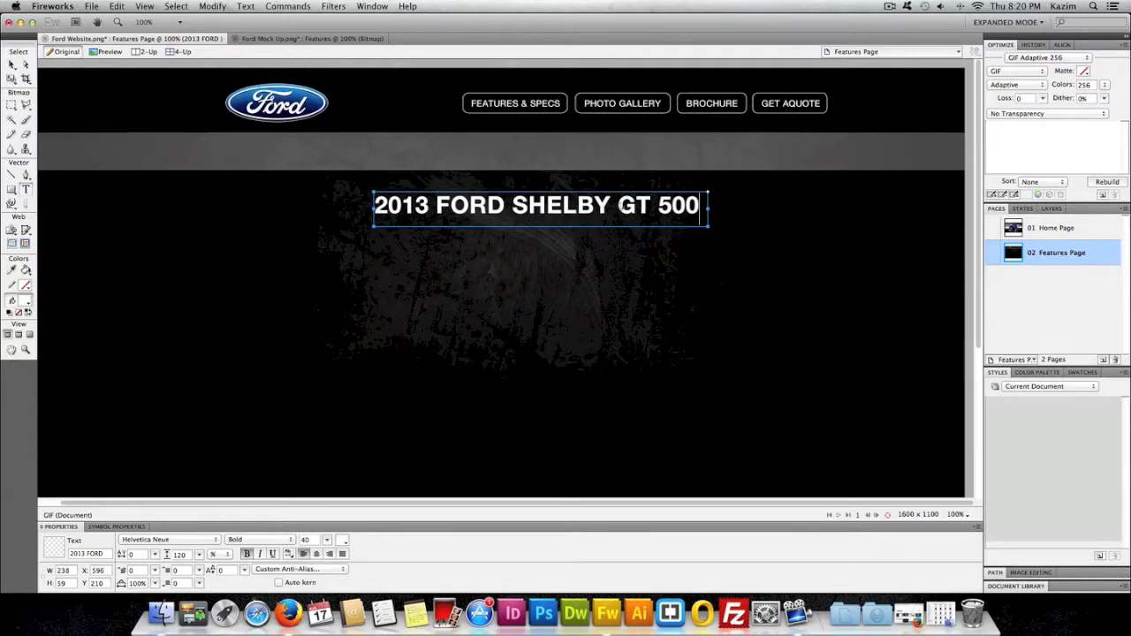
Set the font style of the words "GT 500" in the heading to Light
{"action": "left_click_drag", "start_coordinate": [619, 206], "coordinate": [695, 206]}
{"action": "left_click", "coordinate": [270, 540]}
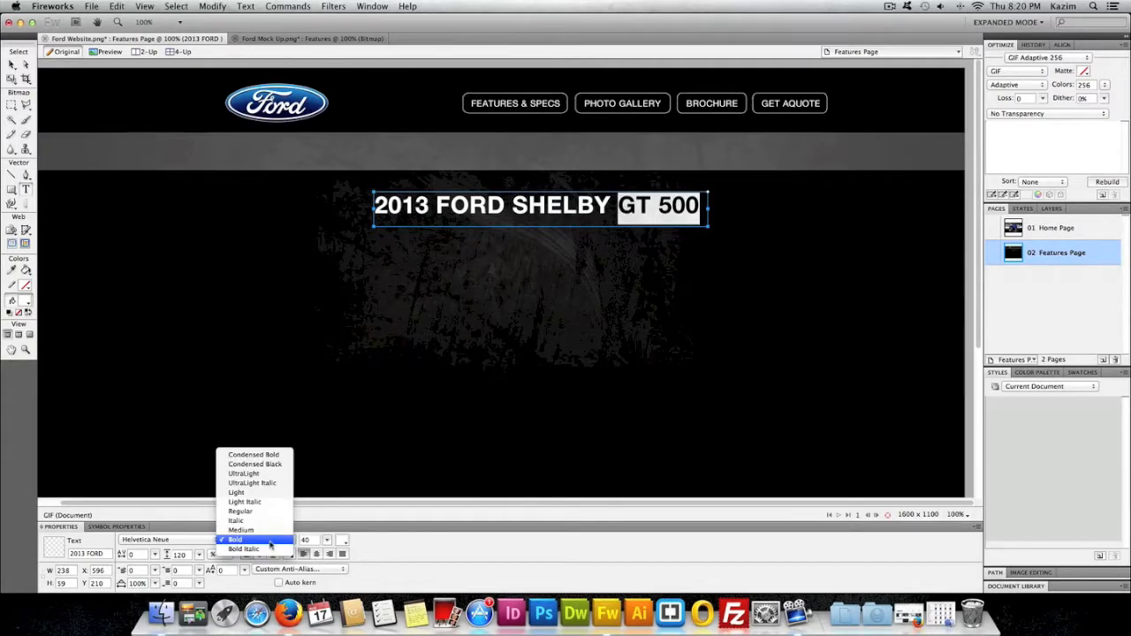
{"action": "left_click", "coordinate": [268, 494]}
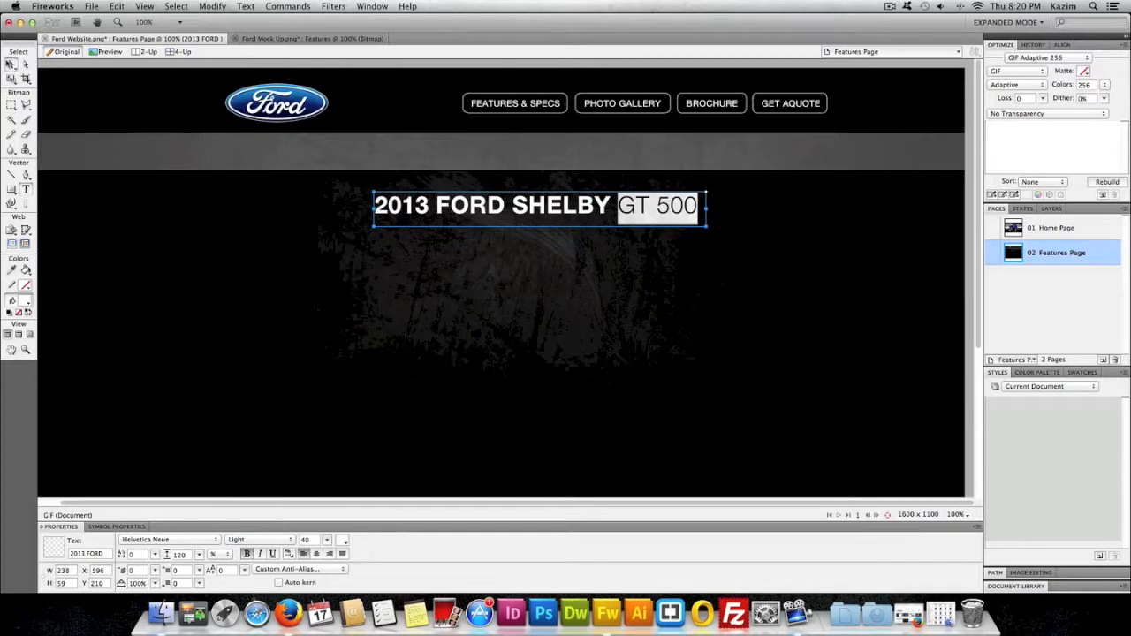
{"action": "left_click", "coordinate": [12, 64]}
Set the font style of "GT 500" in the heading to UltraLight and deselect the text
{"action": "key", "text": "t"}
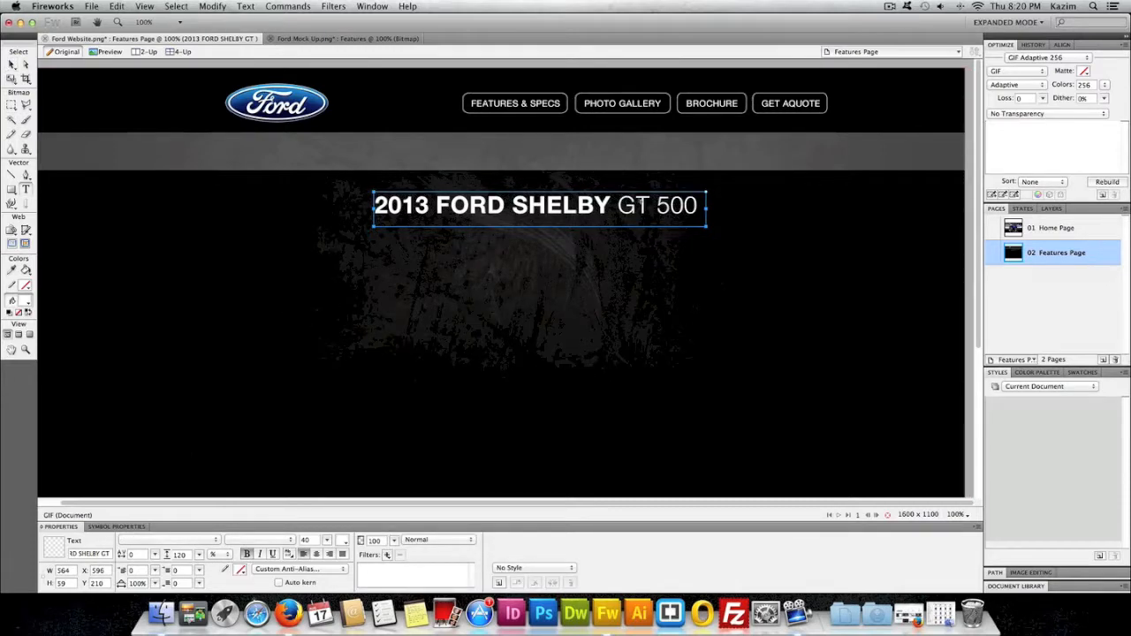
{"action": "left_click_drag", "start_coordinate": [618, 205], "coordinate": [698, 205]}
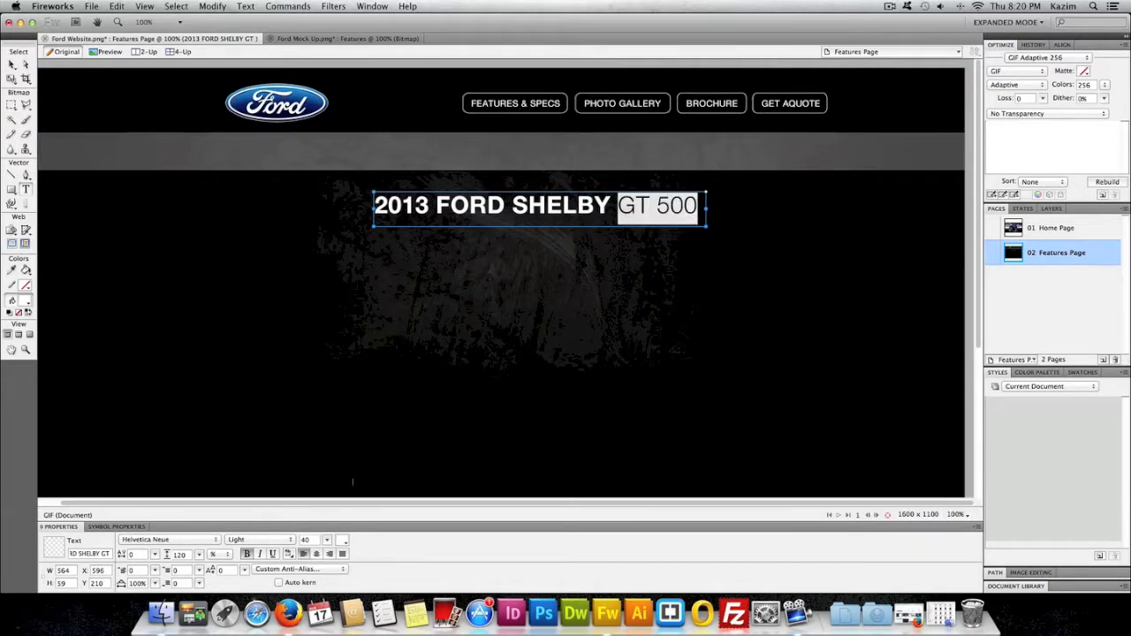
{"action": "left_click", "coordinate": [272, 540]}
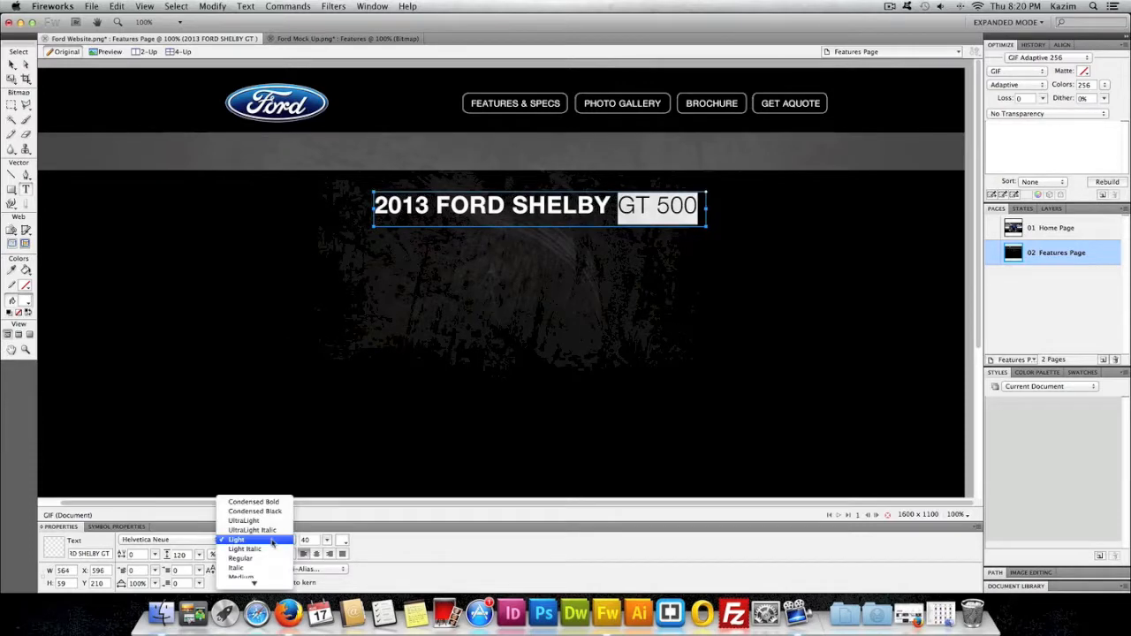
{"action": "left_click", "coordinate": [265, 521]}
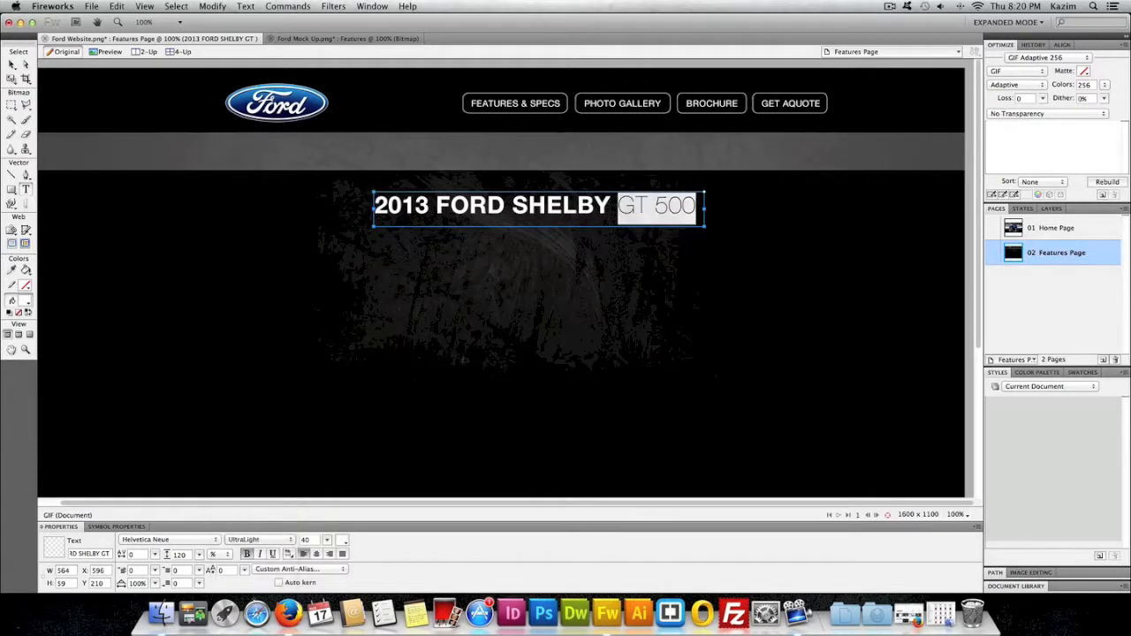
{"action": "left_click", "coordinate": [12, 64]}
{"action": "left_click", "coordinate": [371, 231]}
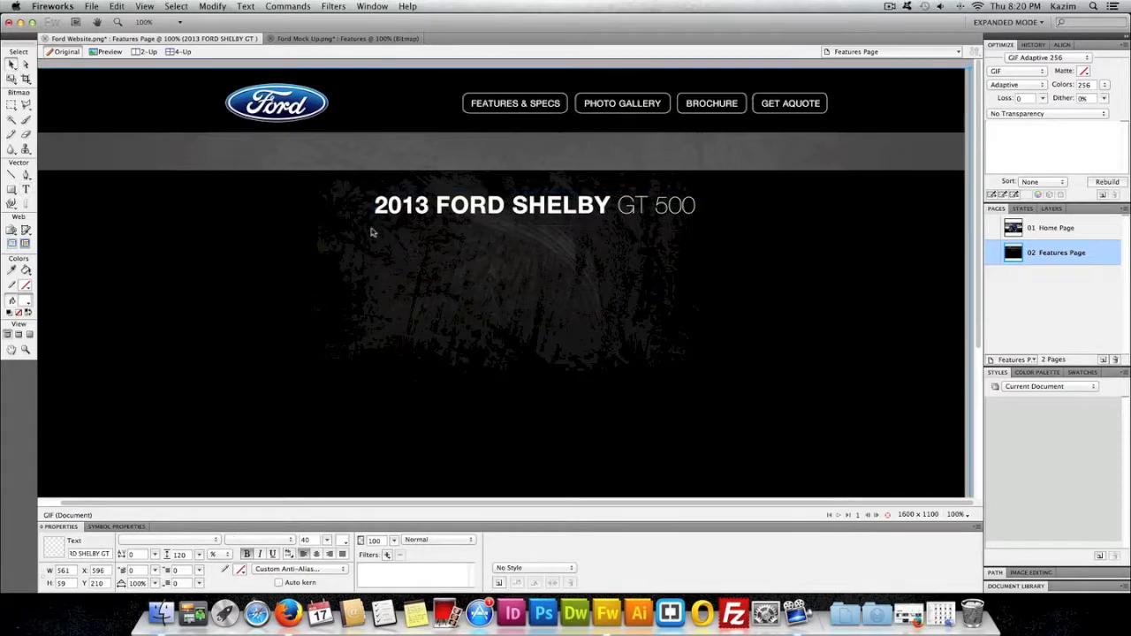
Move the heading into the grey band, aligned with the left edge of the Ford logo, and nudge it up to centre it vertically
{"action": "left_click_drag", "start_coordinate": [392, 218], "coordinate": [243, 157]}
{"action": "key", "text": "Up"}
{"action": "key", "text": "Up"}
{"action": "left_click", "coordinate": [420, 217]}
Lower the opacity of the grey band behind the heading to 20, then deselect it
{"action": "left_click", "coordinate": [711, 157]}
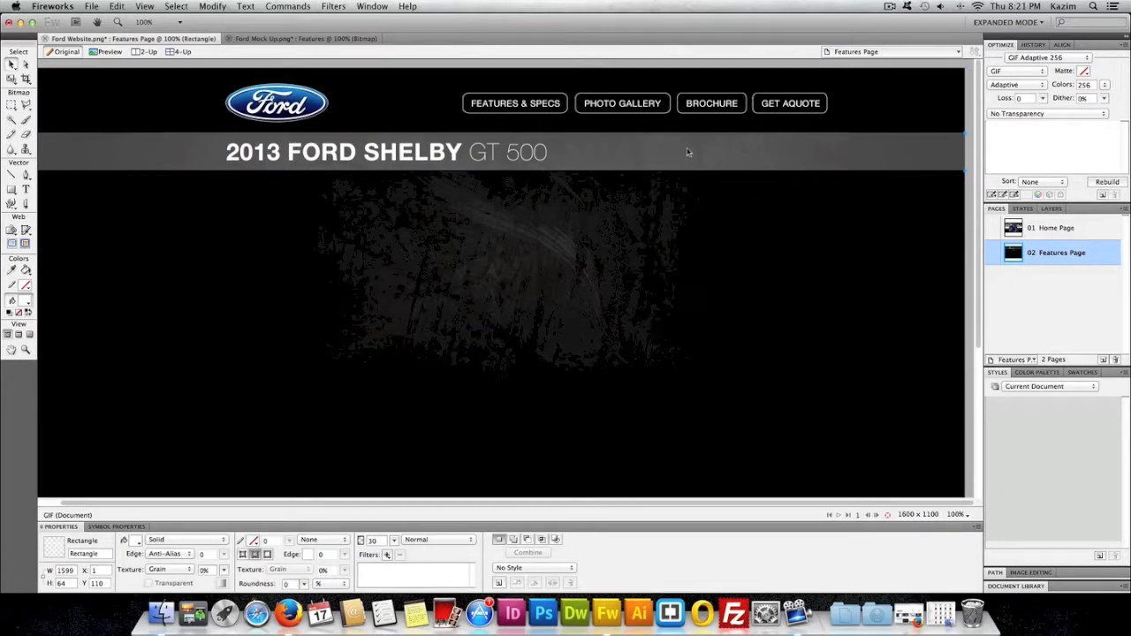
{"action": "left_click_drag", "start_coordinate": [394, 545], "coordinate": [394, 557]}
{"action": "left_click", "coordinate": [458, 346]}
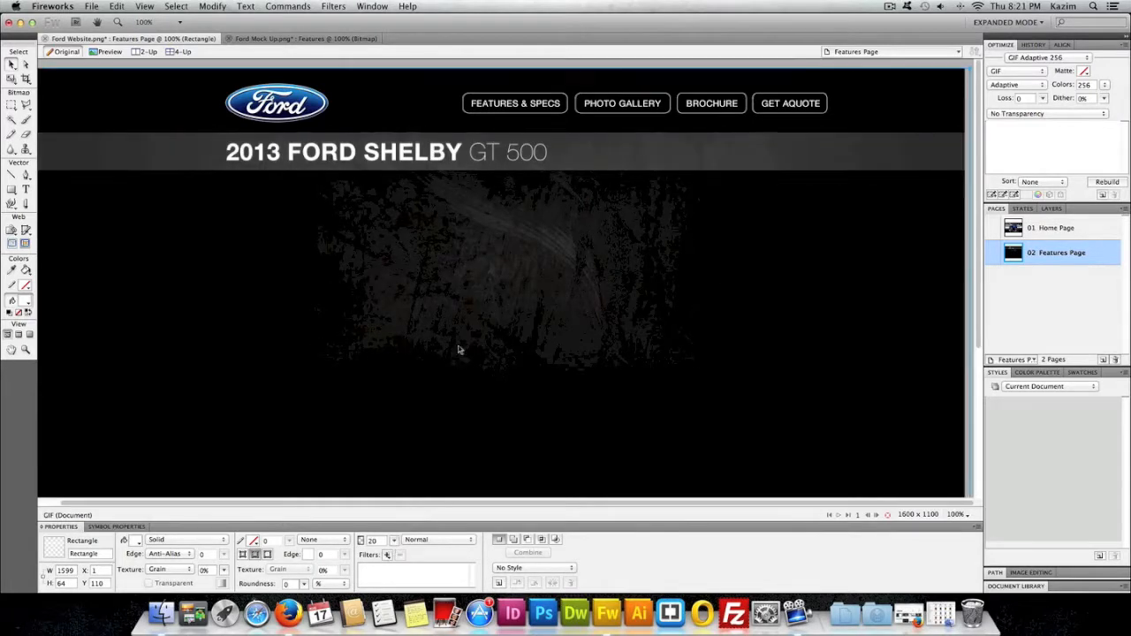
Following the mock-up, copy the Get a Quote button from the Home Page onto the Features Page and place it in the band at Y 115
{"action": "left_click", "coordinate": [279, 40]}
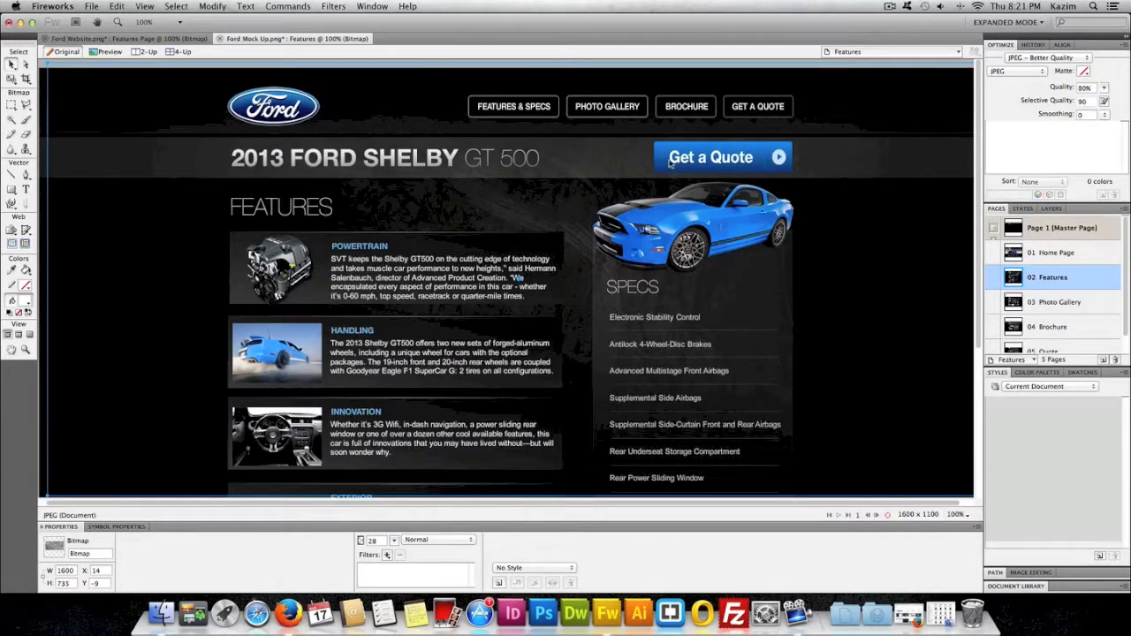
{"action": "left_click", "coordinate": [128, 39]}
{"action": "left_click", "coordinate": [1052, 228]}
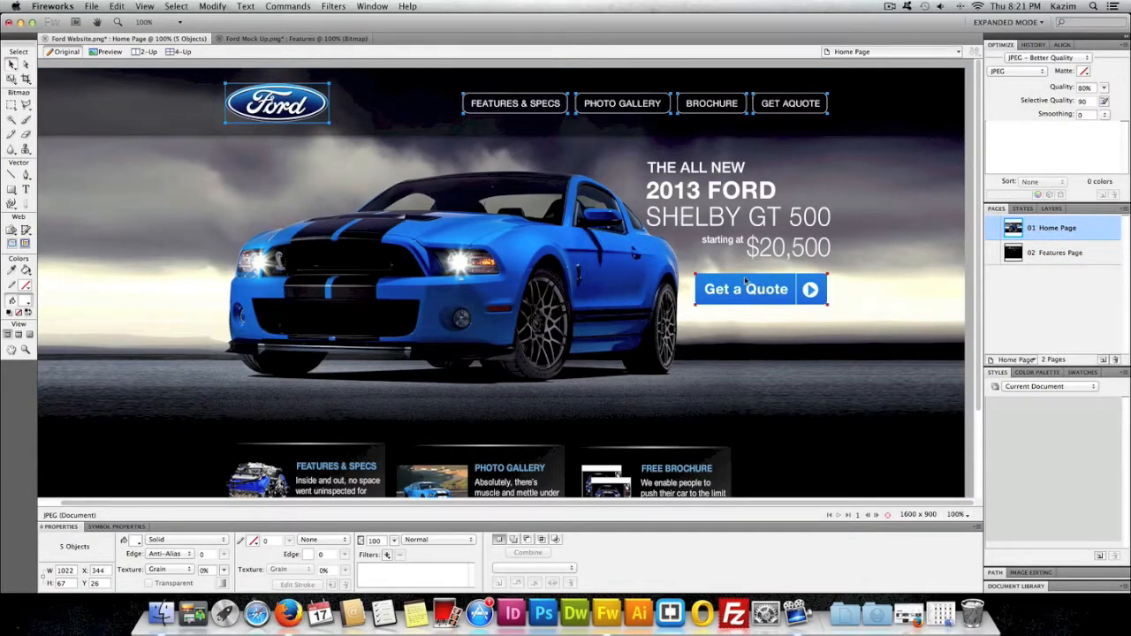
{"action": "left_click", "coordinate": [745, 282]}
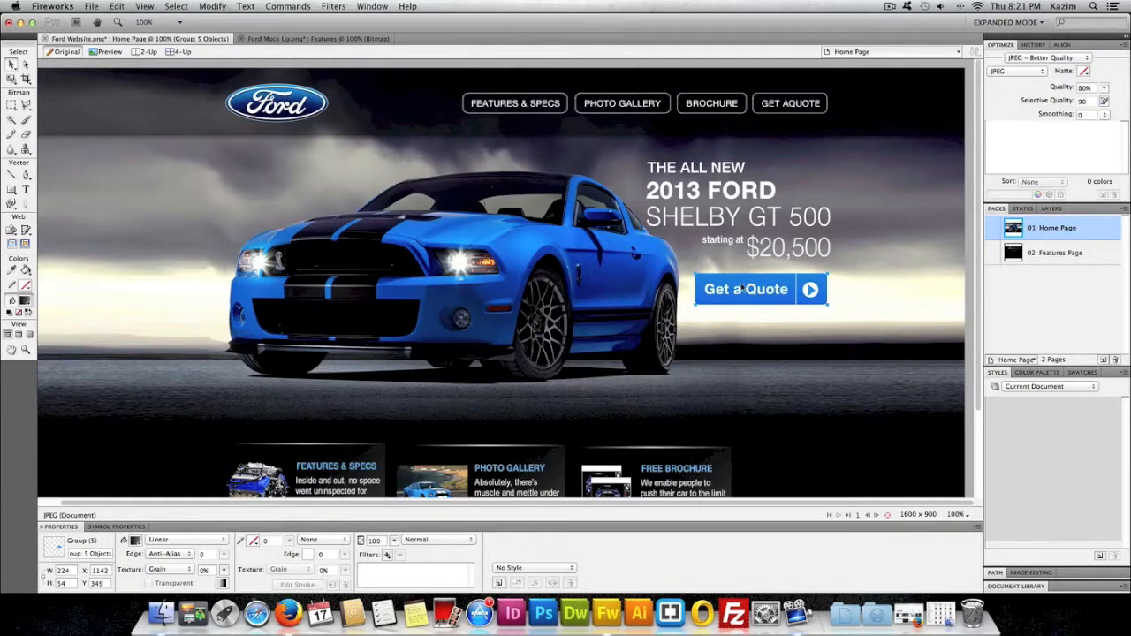
{"action": "left_click", "coordinate": [1053, 255]}
{"action": "key", "text": "super+v"}
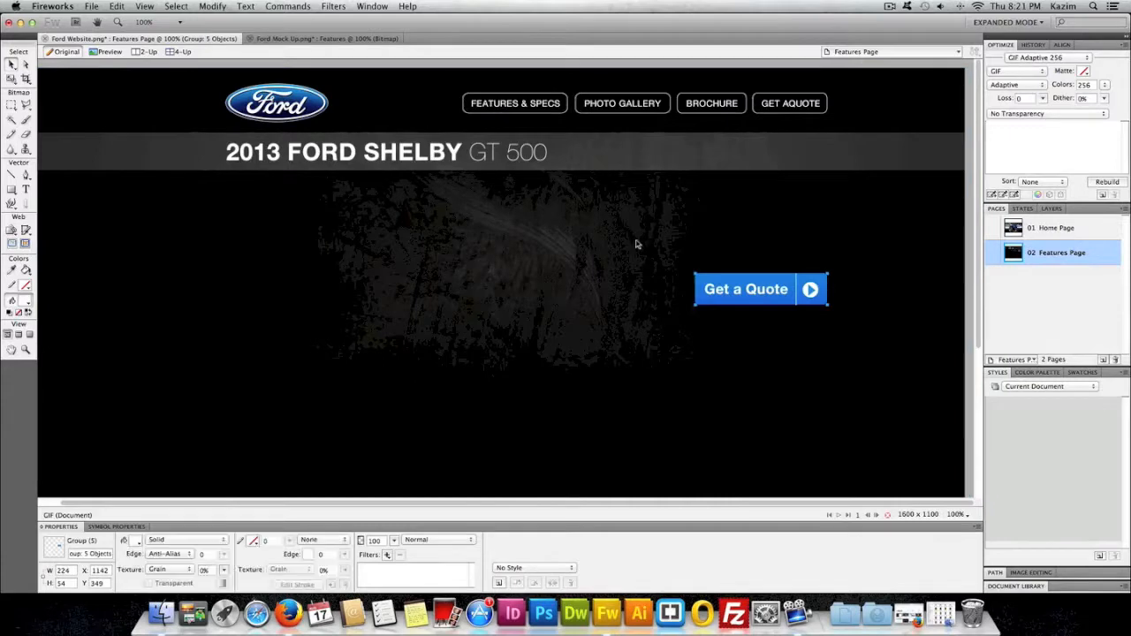
{"action": "left_click_drag", "start_coordinate": [722, 296], "coordinate": [725, 159]}
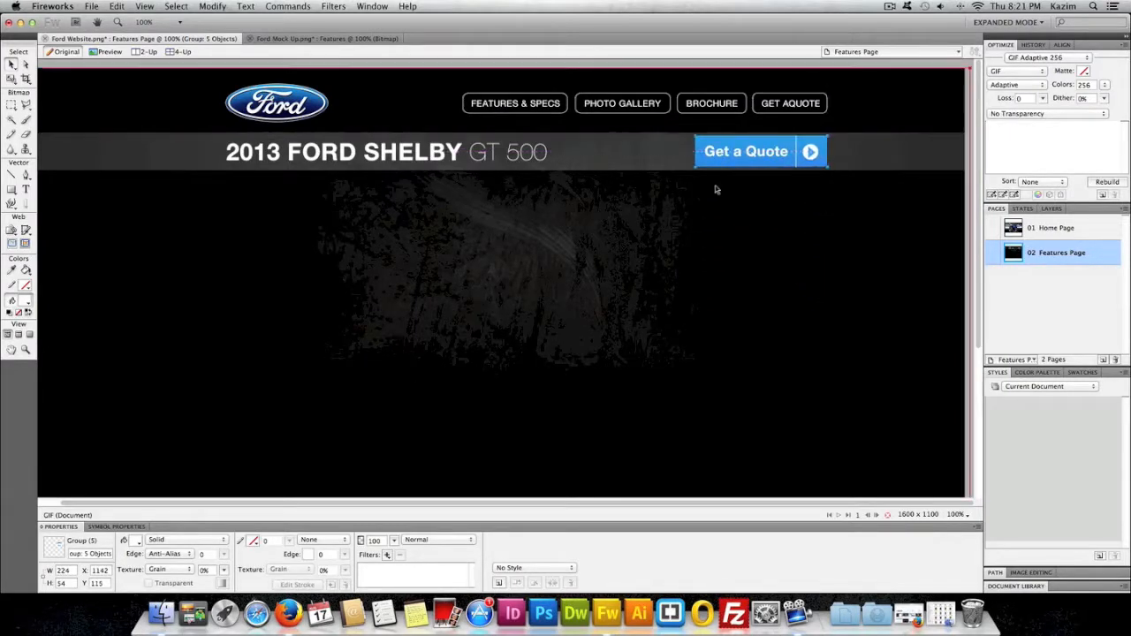
{"action": "left_click", "coordinate": [712, 207]}
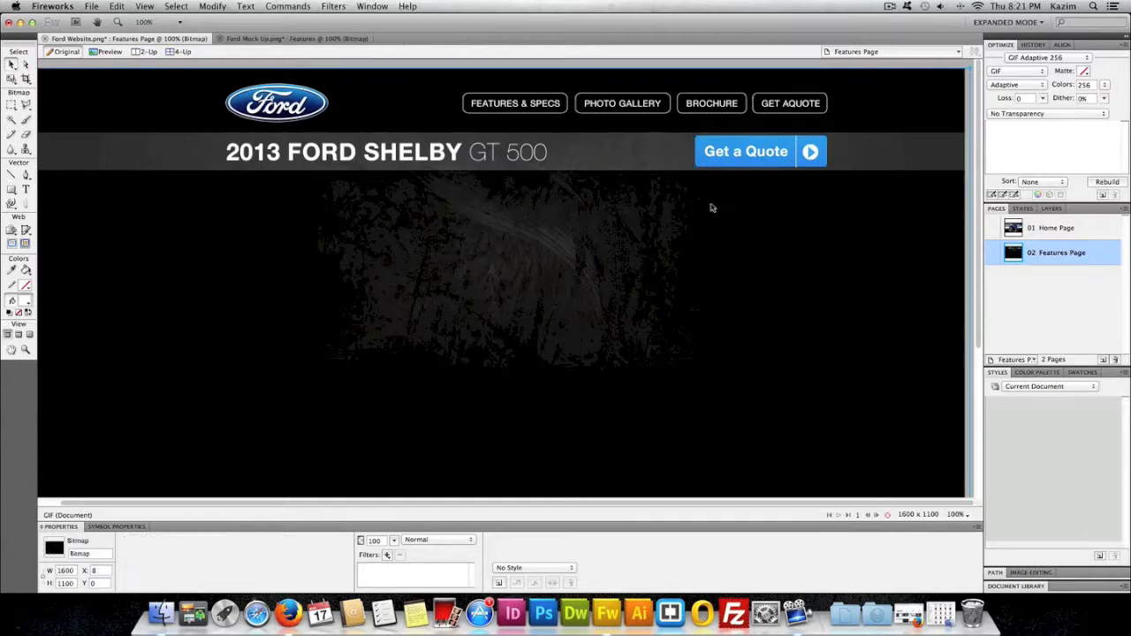
Check the mock-up's section heading and add the text "FEATURES" in Helvetica Neue UltraLight, size 40, below the band on the Features Page
{"action": "left_click", "coordinate": [254, 38]}
{"action": "left_click", "coordinate": [156, 40]}
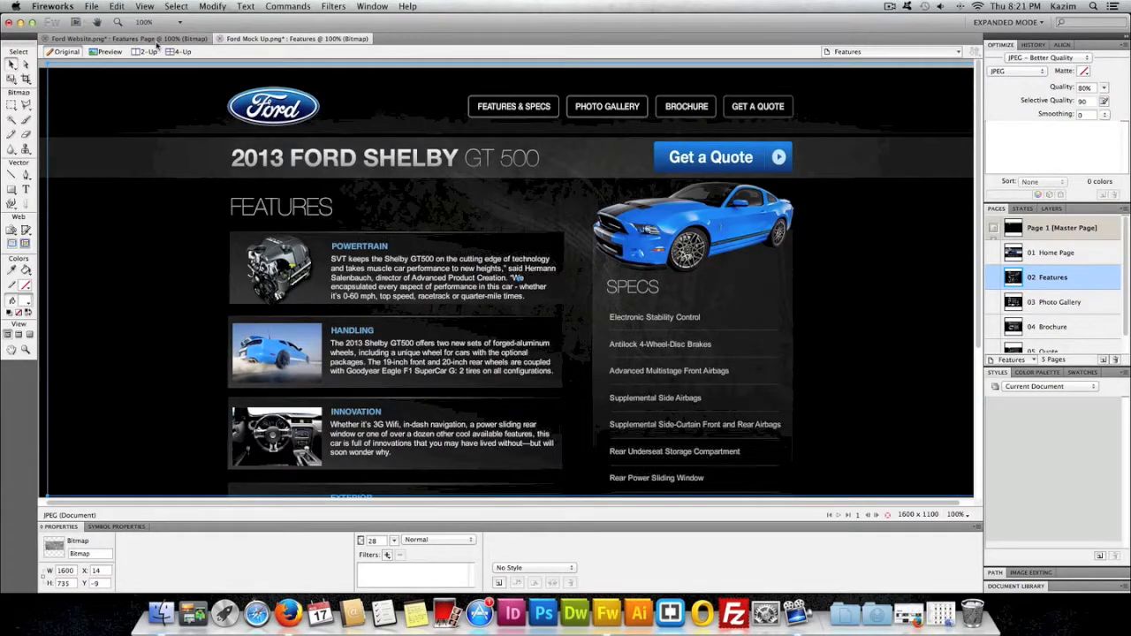
{"action": "left_click", "coordinate": [265, 39]}
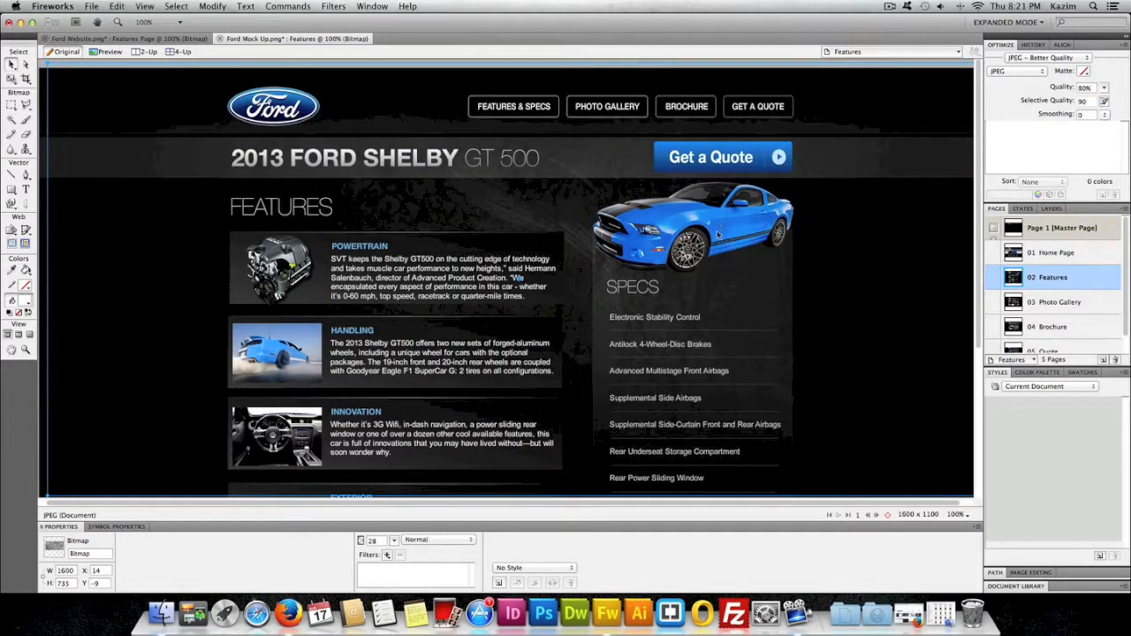
{"action": "left_click", "coordinate": [155, 40]}
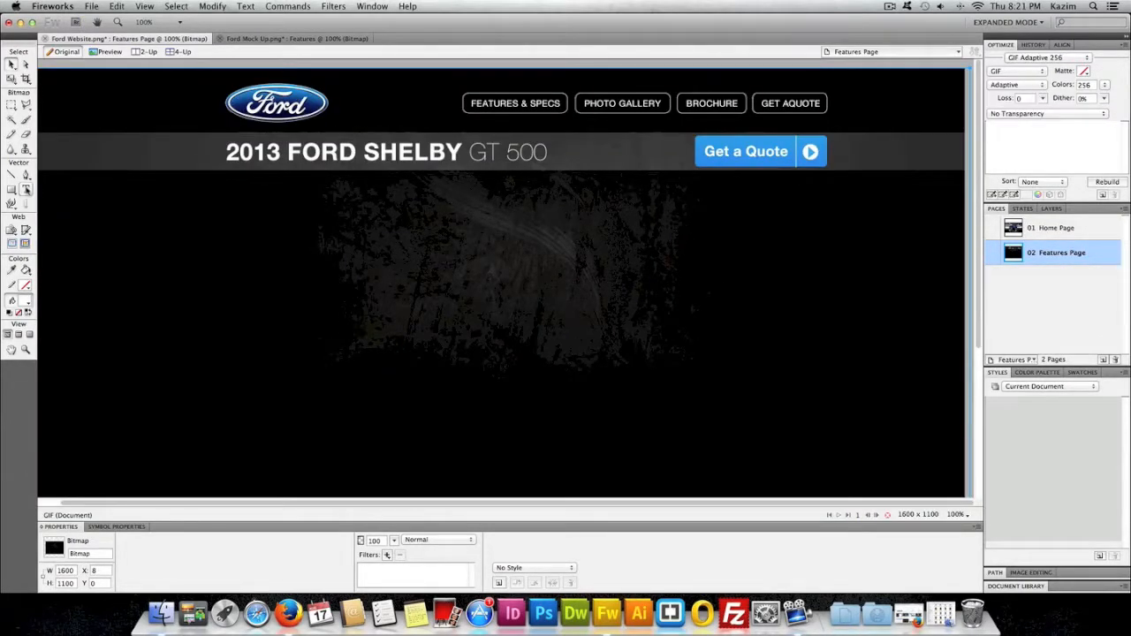
{"action": "left_click", "coordinate": [25, 189]}
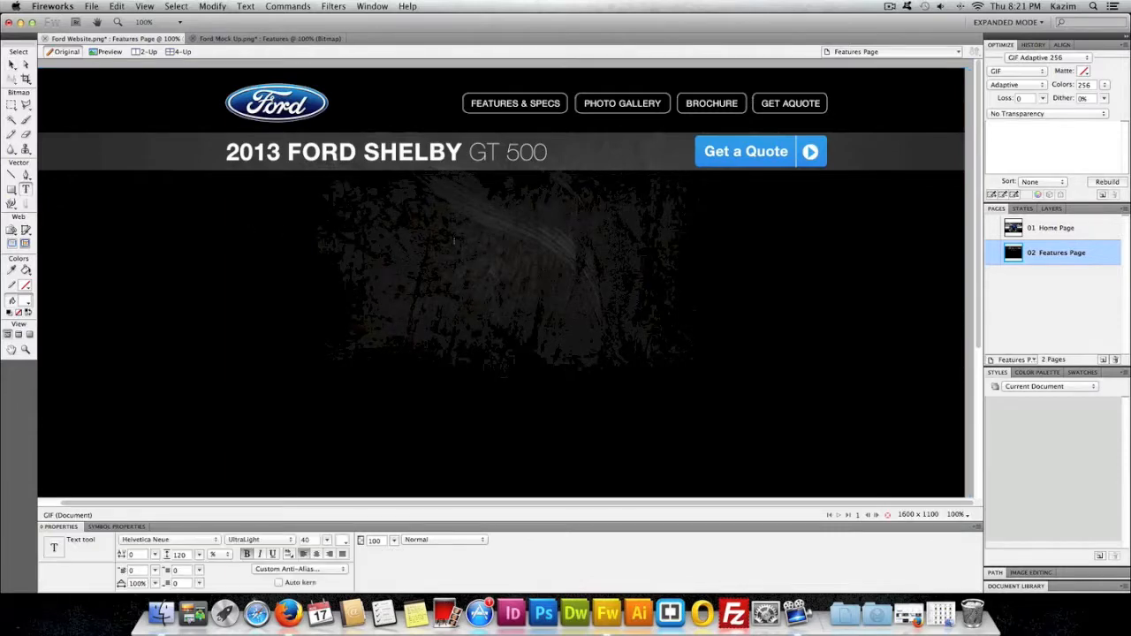
{"action": "left_click", "coordinate": [425, 239]}
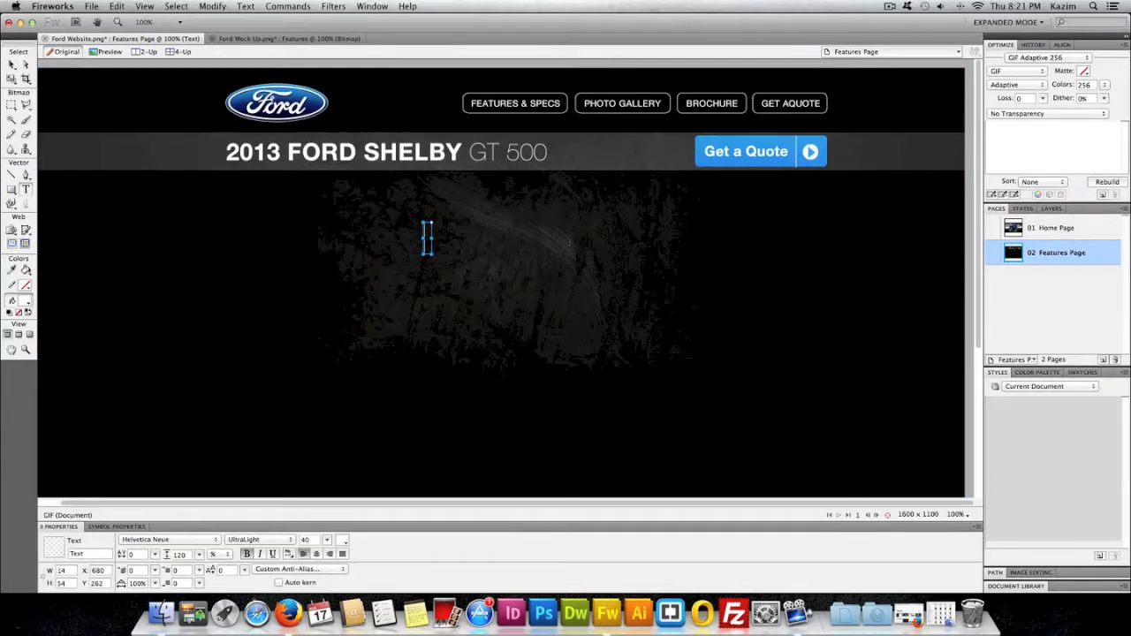
{"action": "type", "text": "FEATURES"}
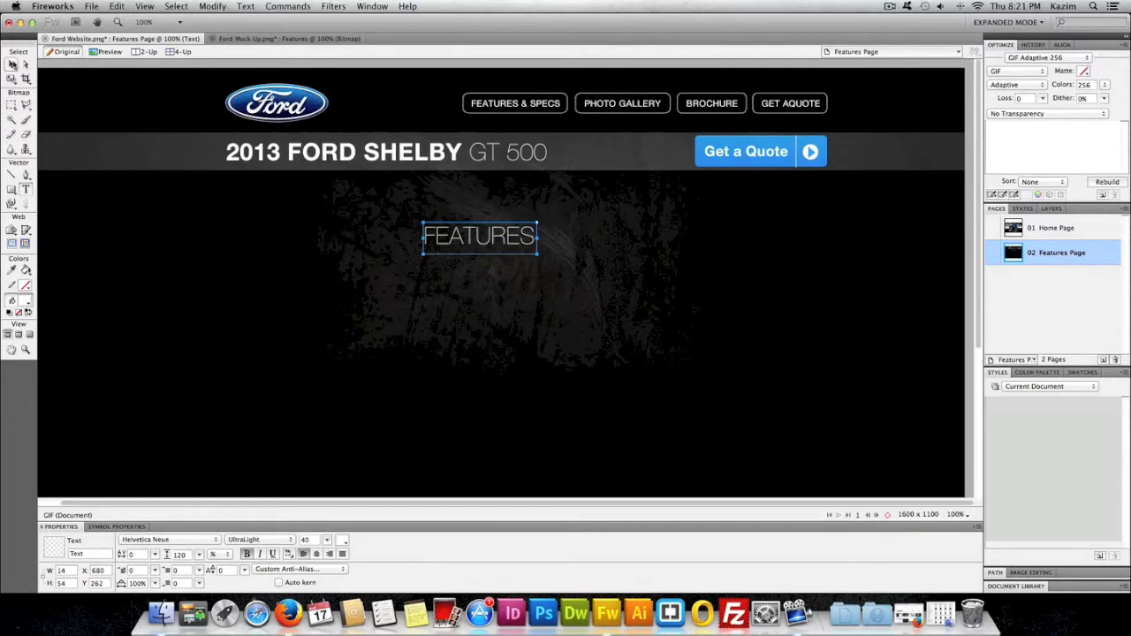
{"action": "left_click", "coordinate": [11, 64]}
Move the FEATURES heading to just below the band, aligned with the left edge of the title, and deselect it
{"action": "double_click", "coordinate": [446, 237]}
{"action": "left_click_drag", "start_coordinate": [429, 232], "coordinate": [511, 236]}
{"action": "left_click", "coordinate": [11, 64]}
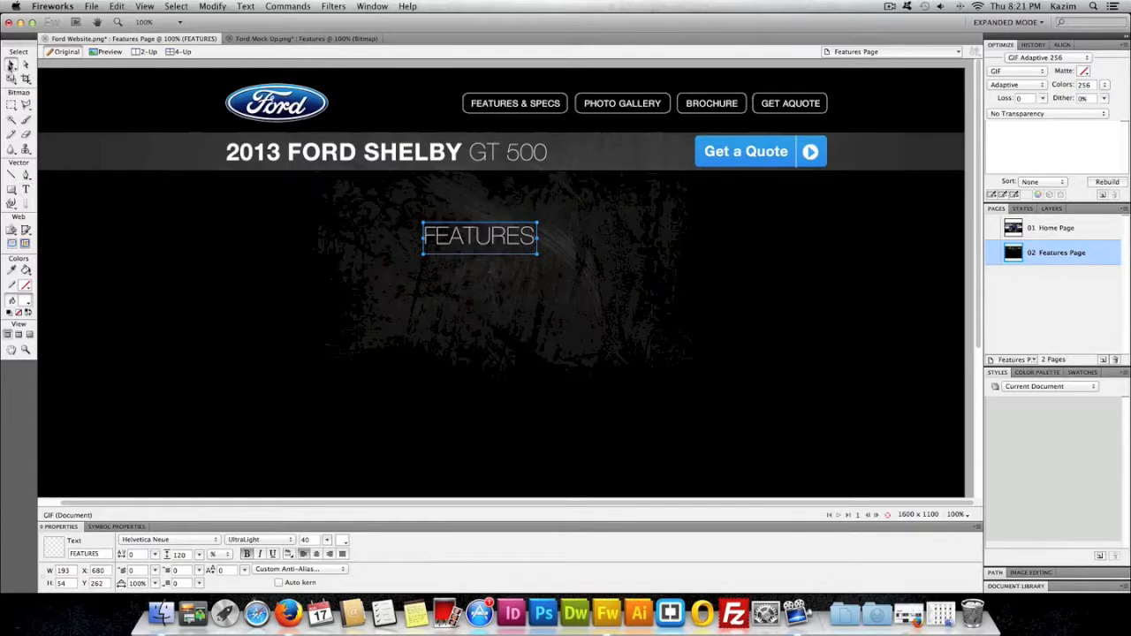
{"action": "left_click", "coordinate": [431, 267]}
{"action": "left_click_drag", "start_coordinate": [462, 238], "coordinate": [412, 228]}
{"action": "key", "text": "super+z"}
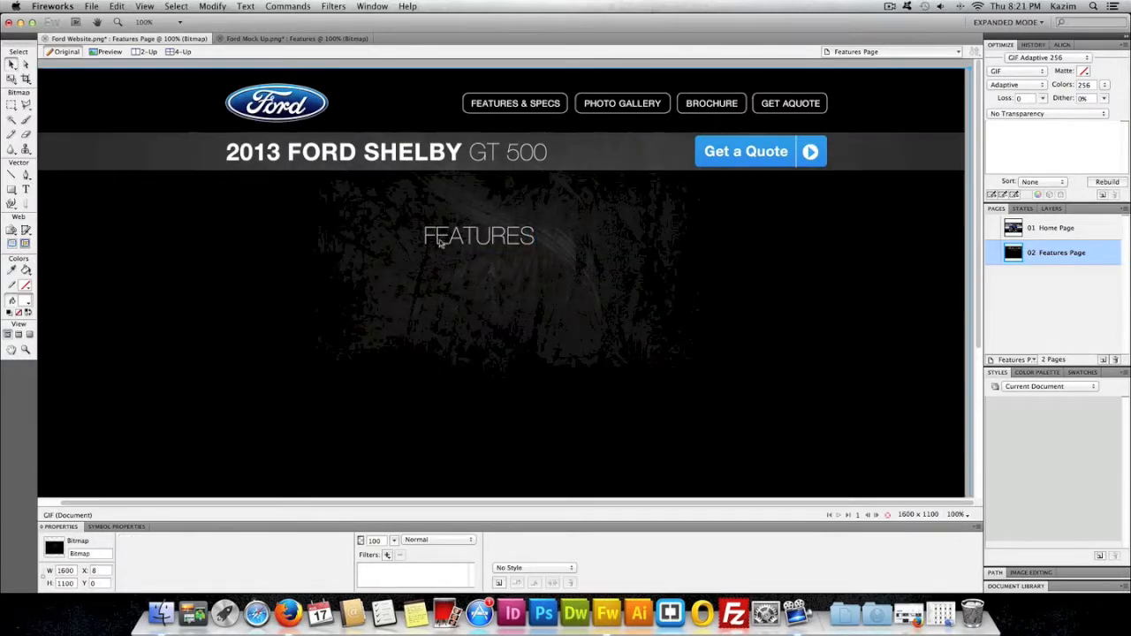
{"action": "left_click_drag", "start_coordinate": [444, 244], "coordinate": [253, 211]}
{"action": "left_click", "coordinate": [391, 222]}
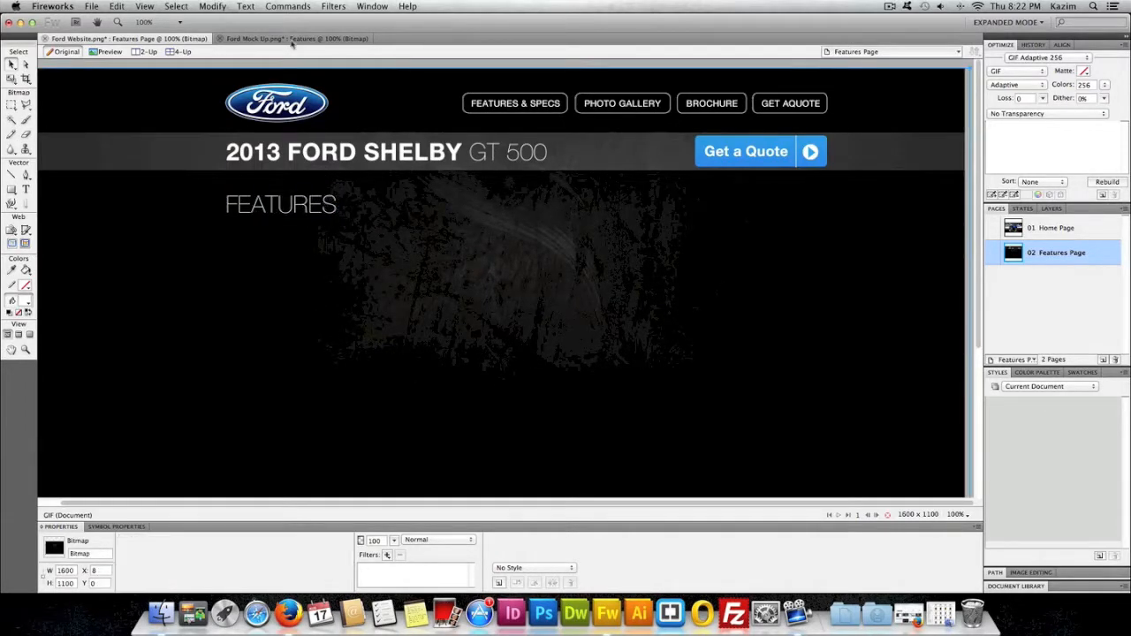
Check the car's placement in the mock-up and import ford_transparent.png onto the Features Page
{"action": "left_click", "coordinate": [292, 39]}
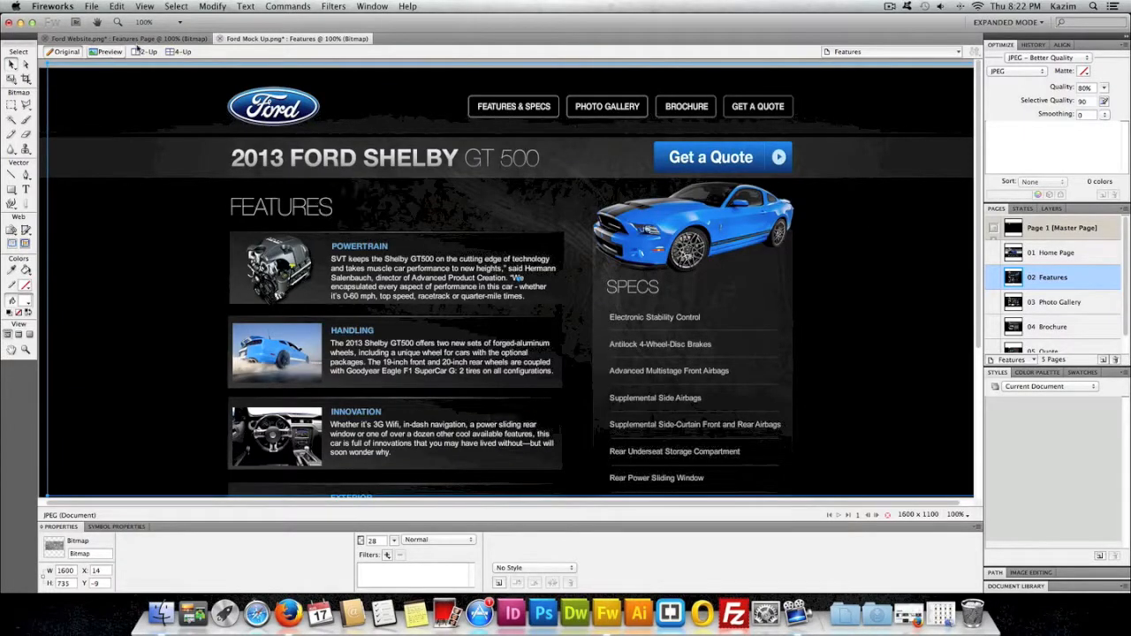
{"action": "left_click", "coordinate": [97, 39]}
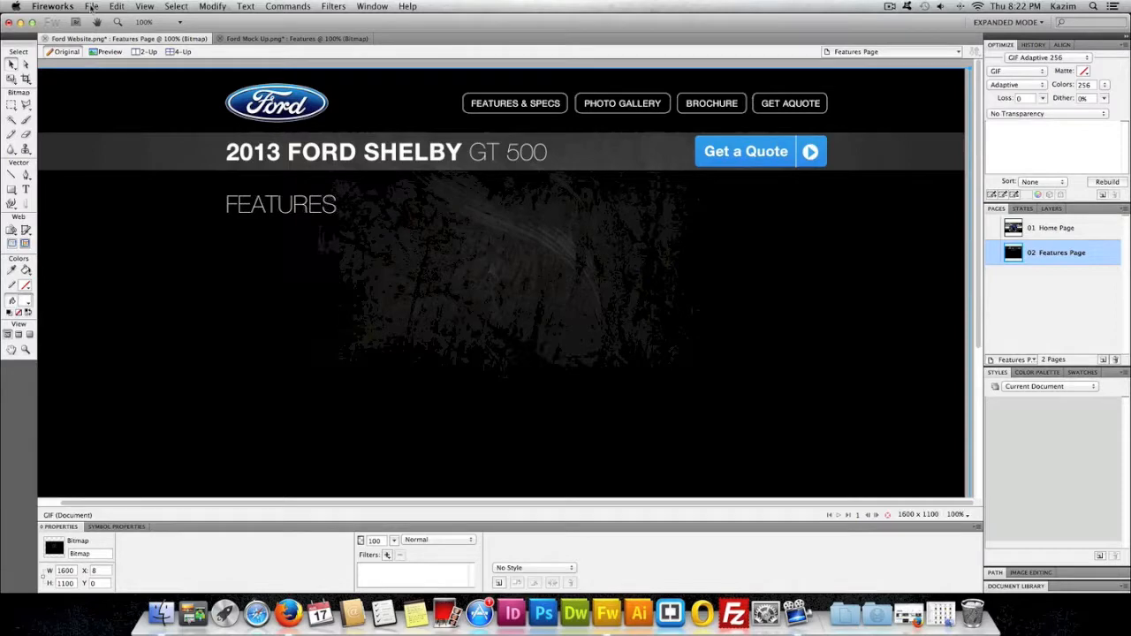
{"action": "left_click", "coordinate": [92, 7]}
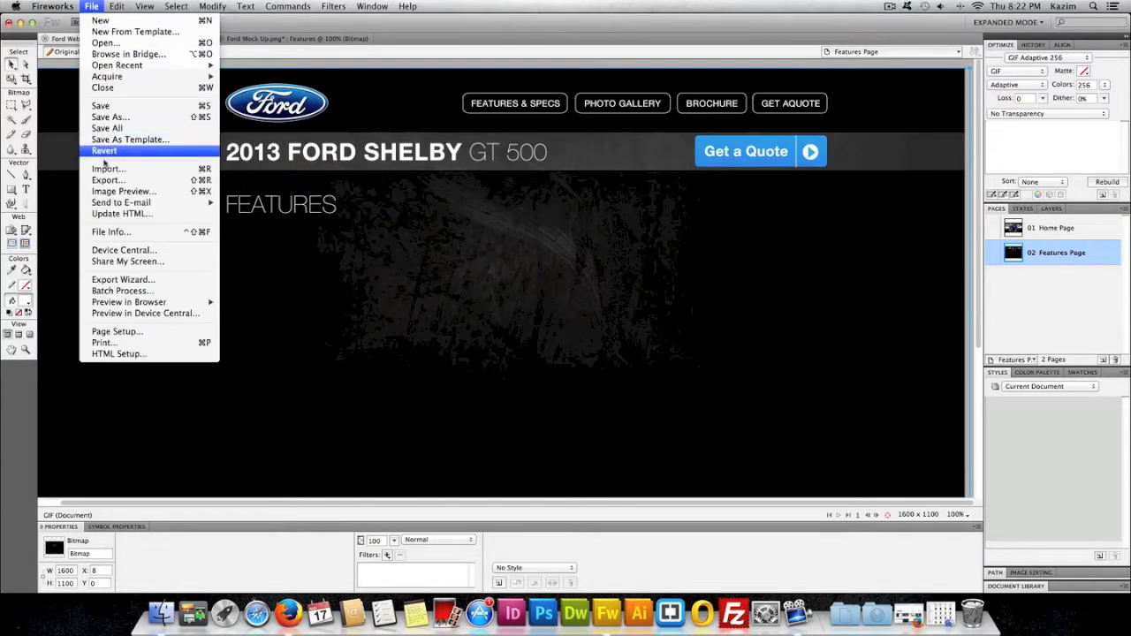
{"action": "left_click", "coordinate": [108, 169]}
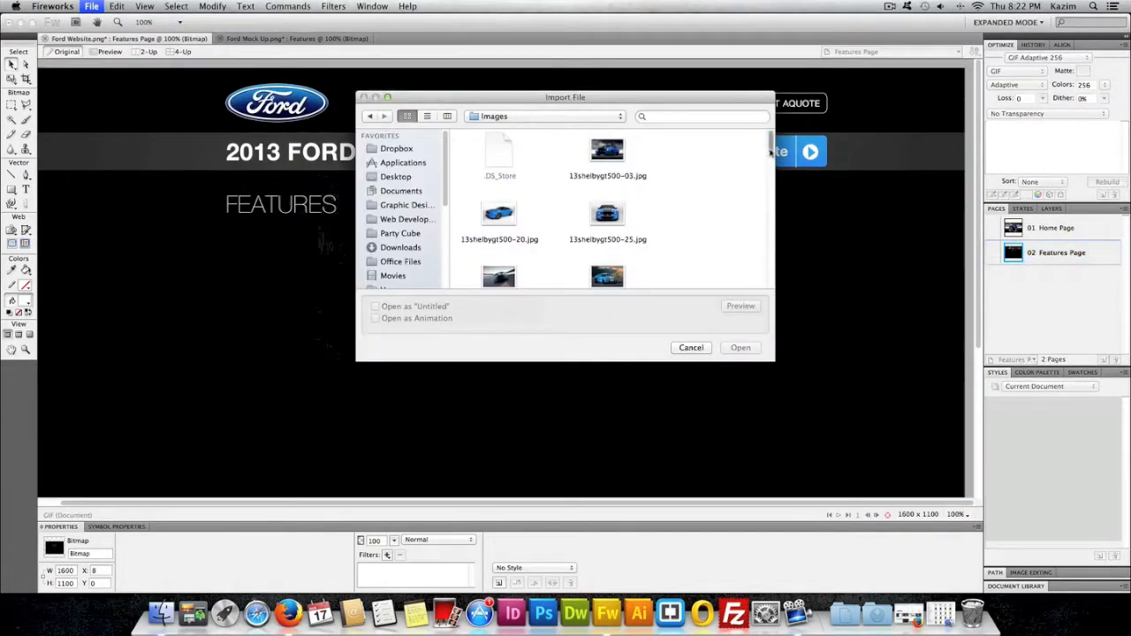
{"action": "left_click_drag", "start_coordinate": [771, 141], "coordinate": [757, 263]}
{"action": "left_click", "coordinate": [602, 237]}
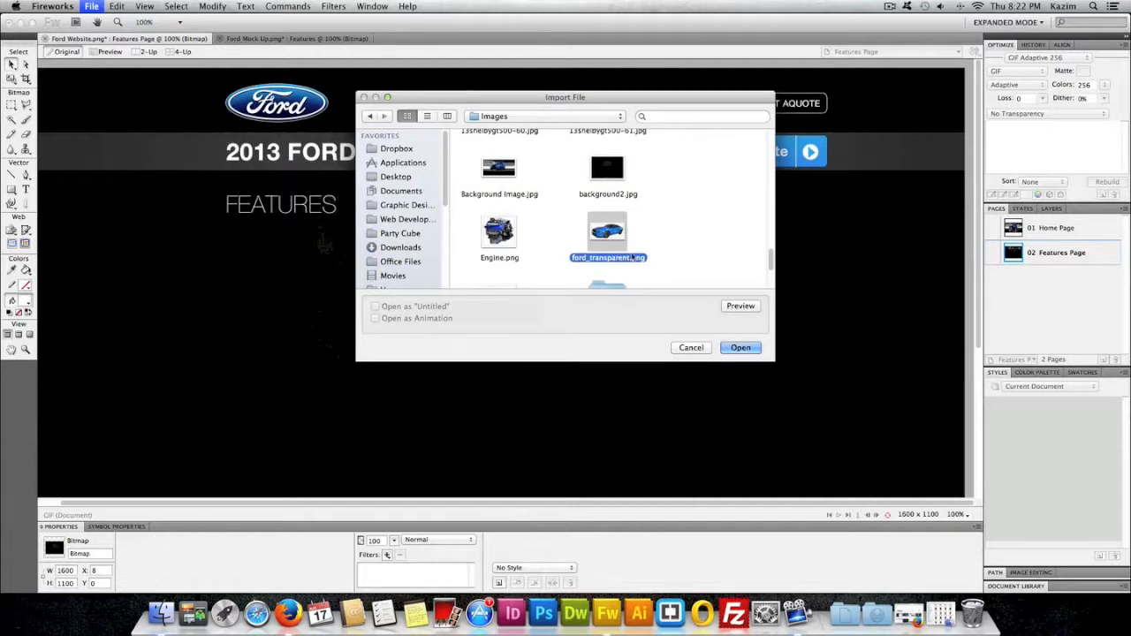
{"action": "left_click", "coordinate": [741, 347]}
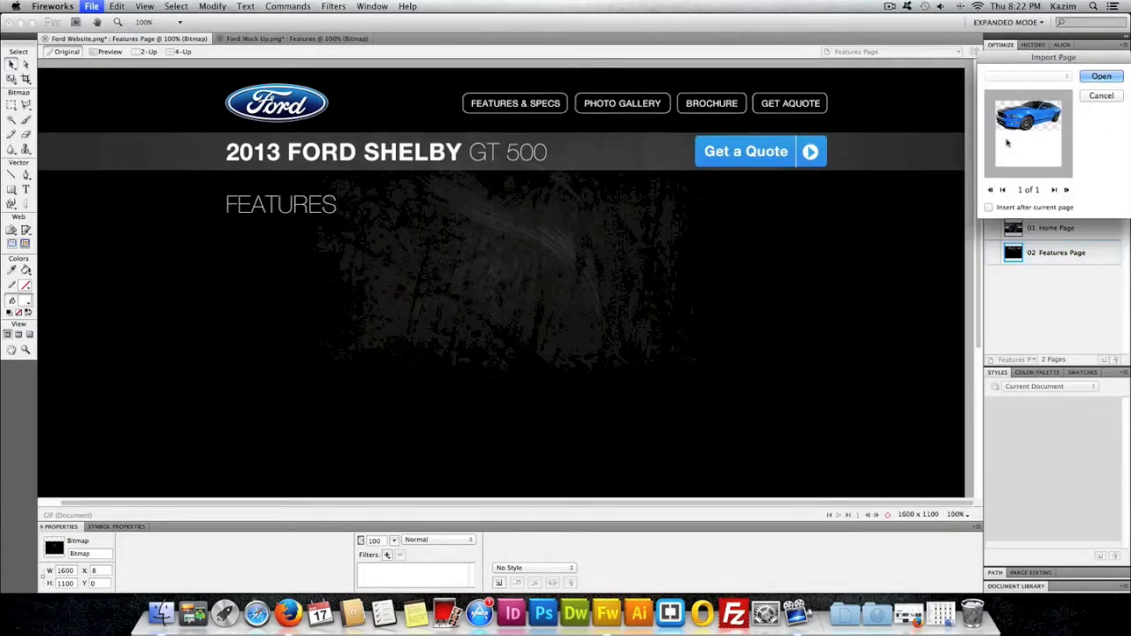
{"action": "left_click", "coordinate": [1100, 77]}
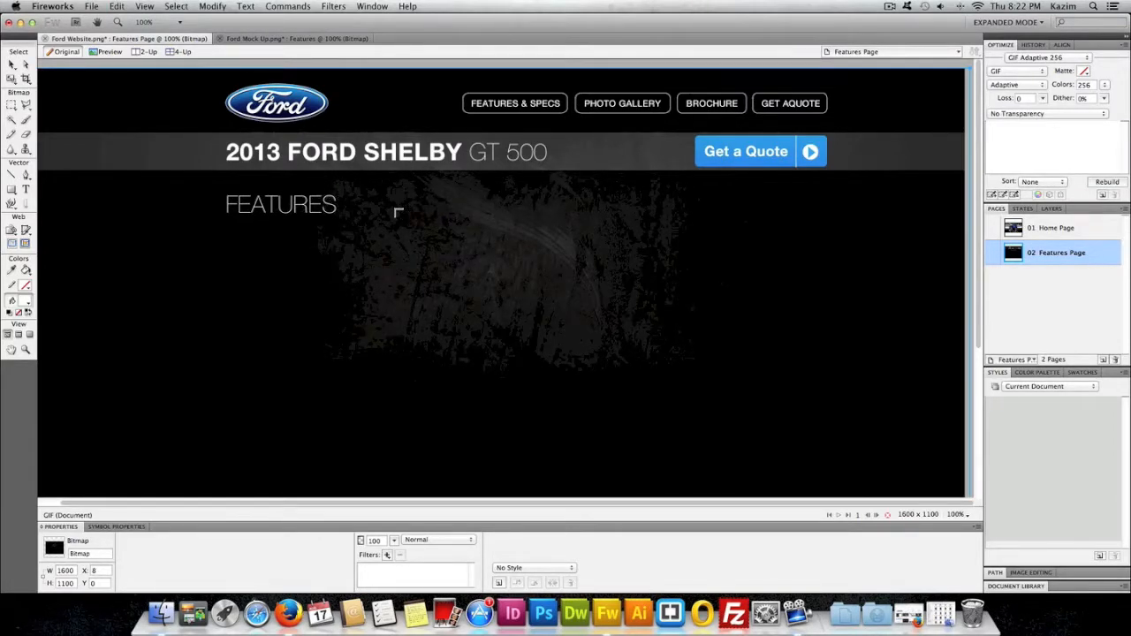
{"action": "left_click", "coordinate": [399, 208]}
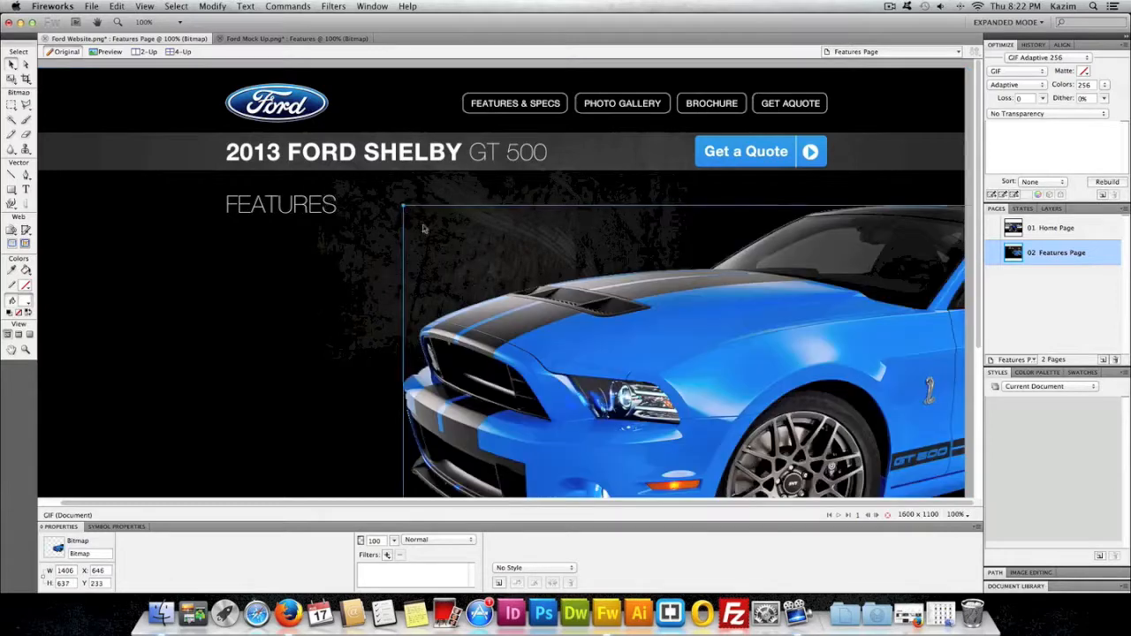
Scale the imported car down to about 351 x 159 and place it just below the Get a Quote button
{"action": "left_click_drag", "start_coordinate": [486, 285], "coordinate": [393, 249]}
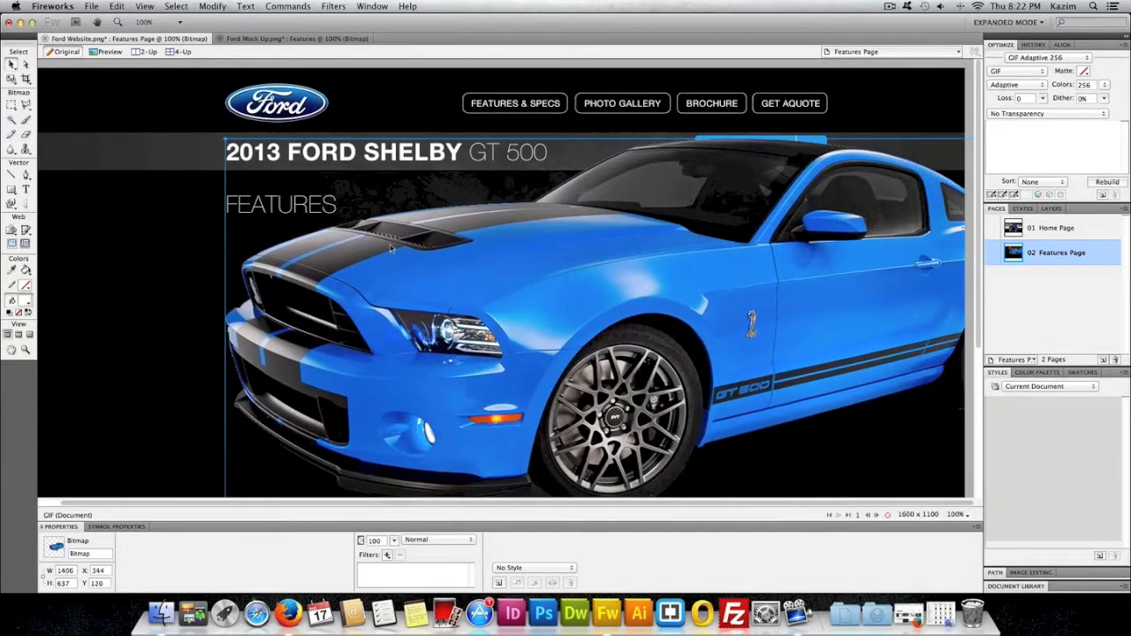
{"action": "left_click", "coordinate": [11, 79]}
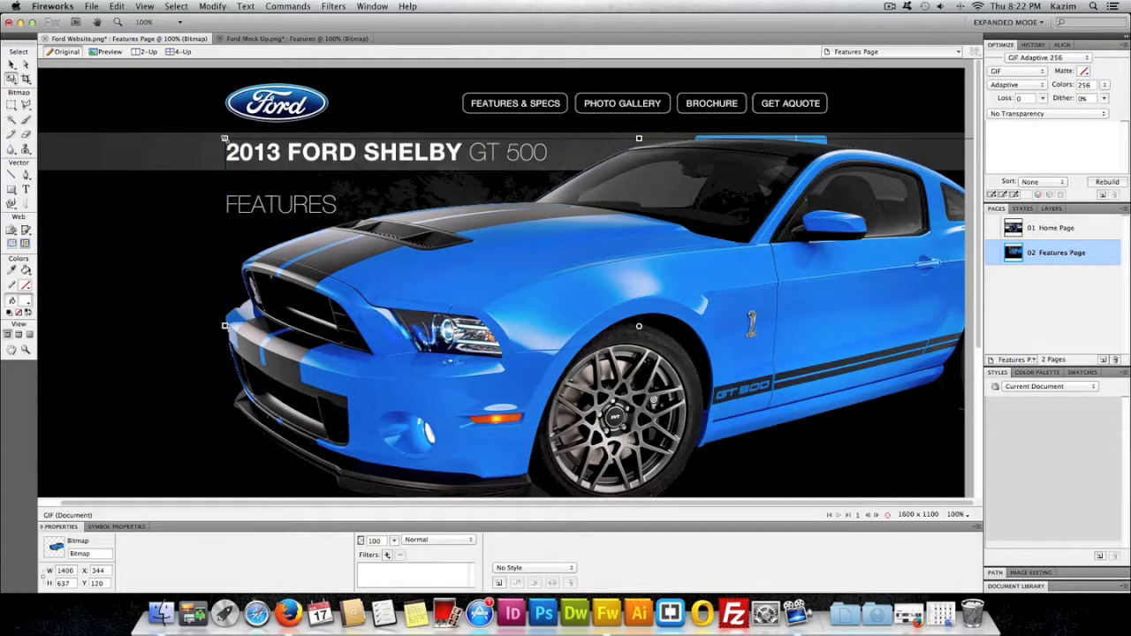
{"action": "left_click_drag", "start_coordinate": [224, 139], "coordinate": [600, 279]}
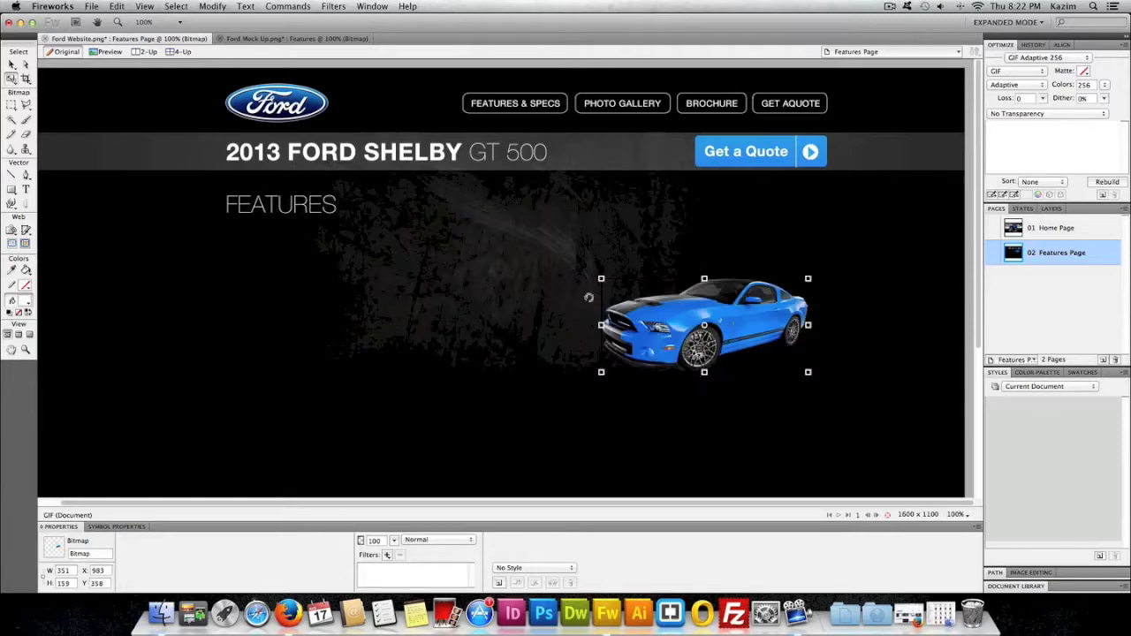
{"action": "left_click_drag", "start_coordinate": [661, 318], "coordinate": [680, 233]}
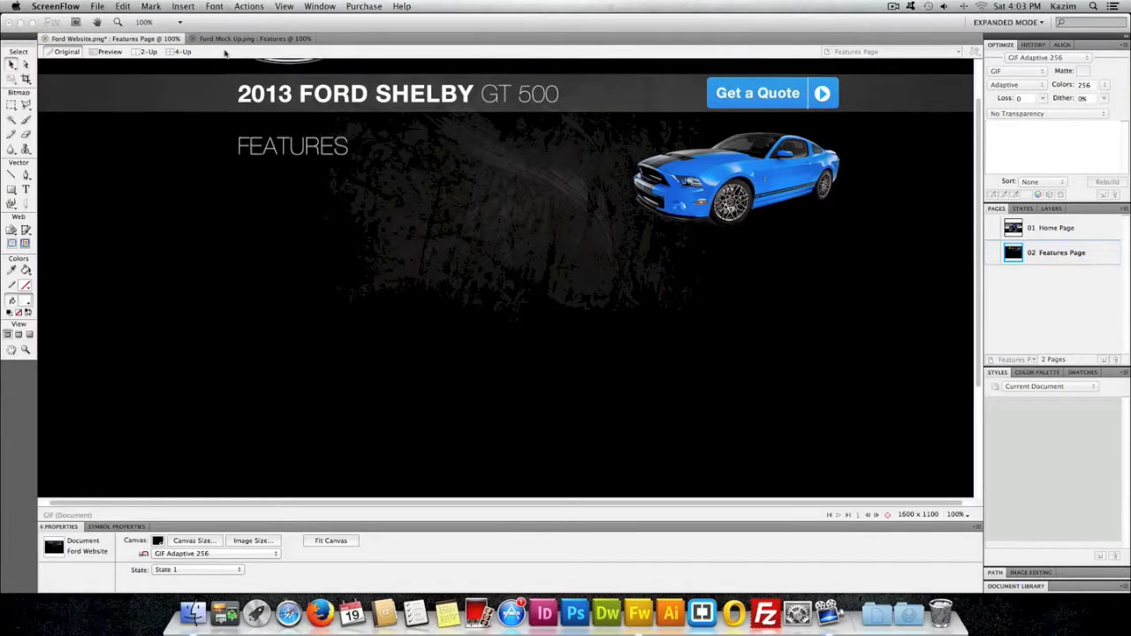
Review the mock-up's feature boxes, then copy the Features & Specs box's gradient rectangle and top highlight line from the Home Page
{"action": "left_click", "coordinate": [229, 39]}
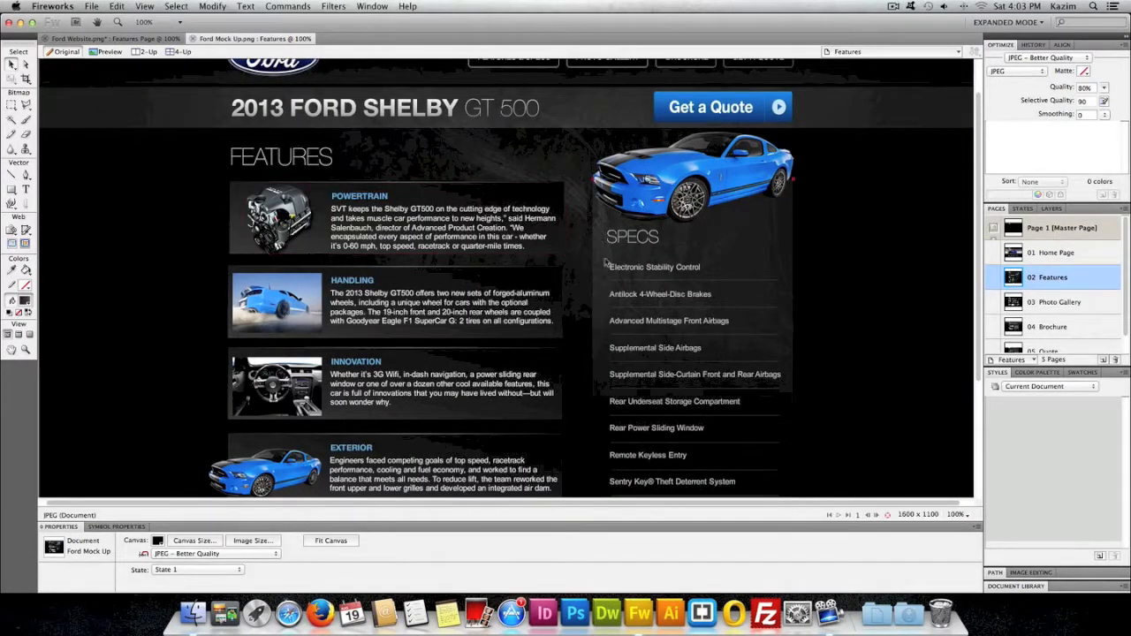
{"action": "scroll", "coordinate": [280, 301], "scroll_direction": "down", "scroll_amount": 3}
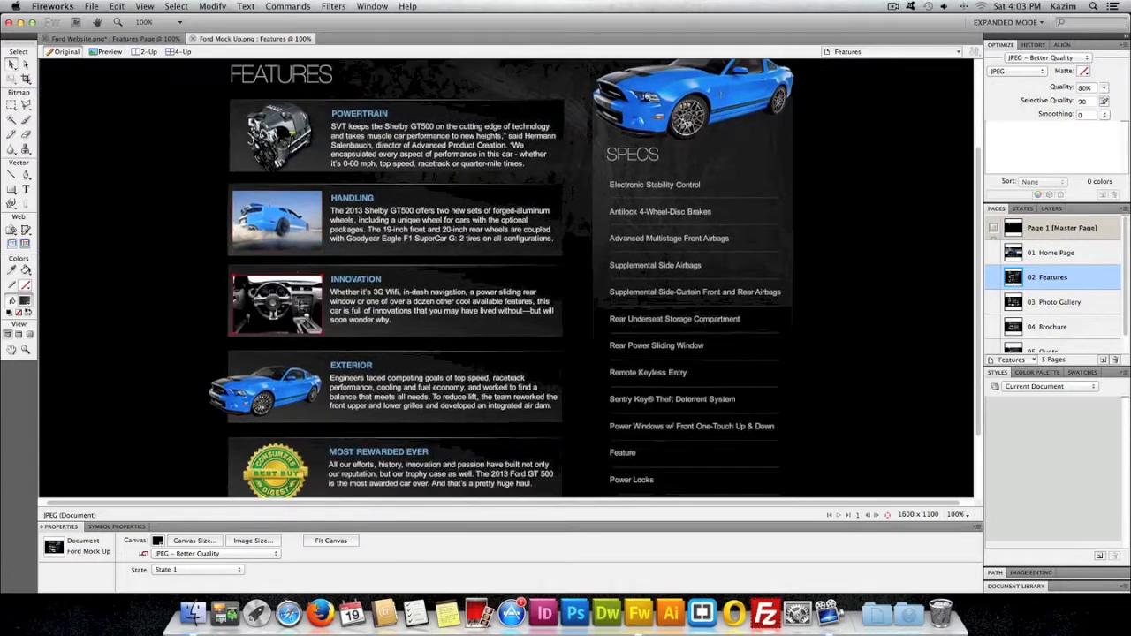
{"action": "scroll", "coordinate": [281, 300], "scroll_direction": "down", "scroll_amount": 2}
{"action": "scroll", "coordinate": [281, 300], "scroll_direction": "up", "scroll_amount": 4}
{"action": "left_click", "coordinate": [113, 39]}
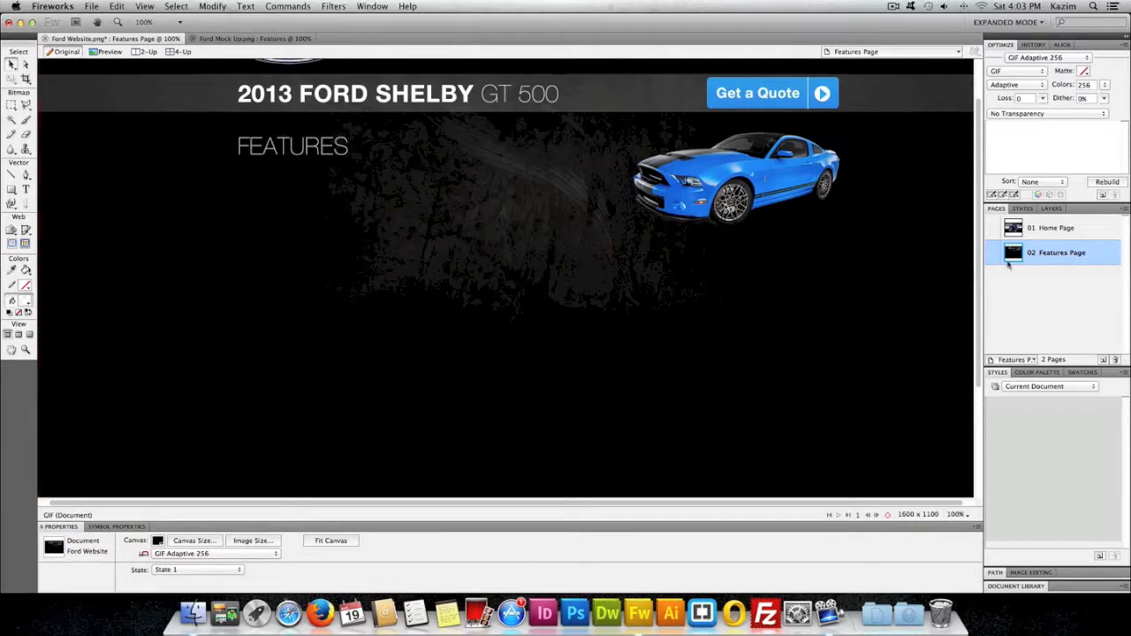
{"action": "left_click", "coordinate": [1045, 232]}
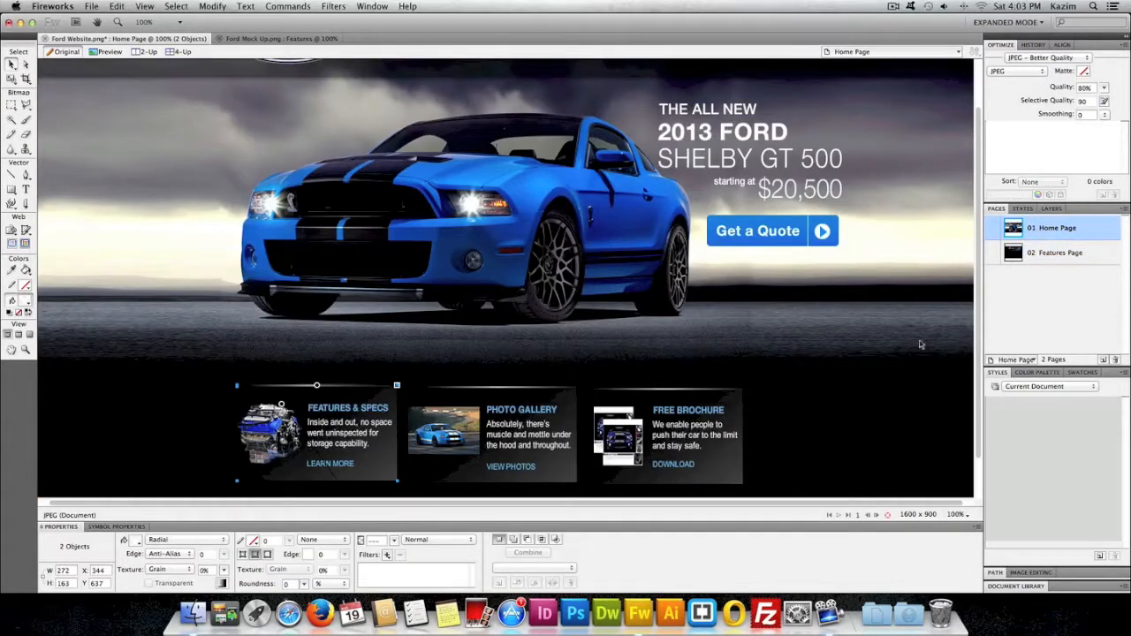
{"action": "scroll", "coordinate": [857, 359], "scroll_direction": "down", "scroll_amount": 1}
{"action": "left_click", "coordinate": [868, 419]}
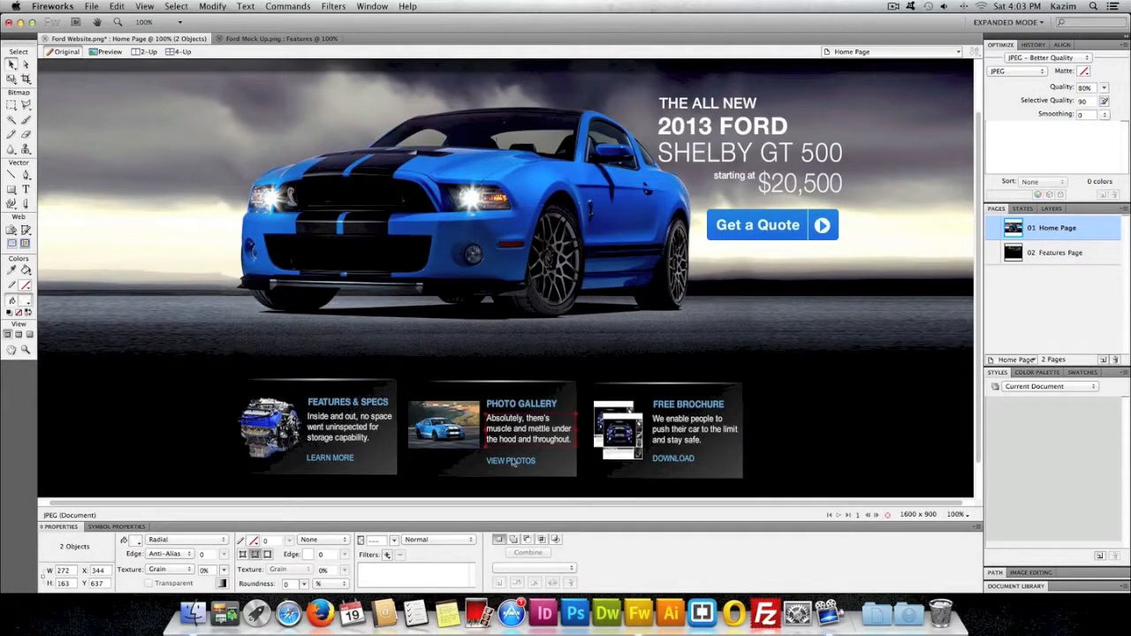
{"action": "left_click", "coordinate": [382, 481]}
{"action": "left_click", "coordinate": [380, 468]}
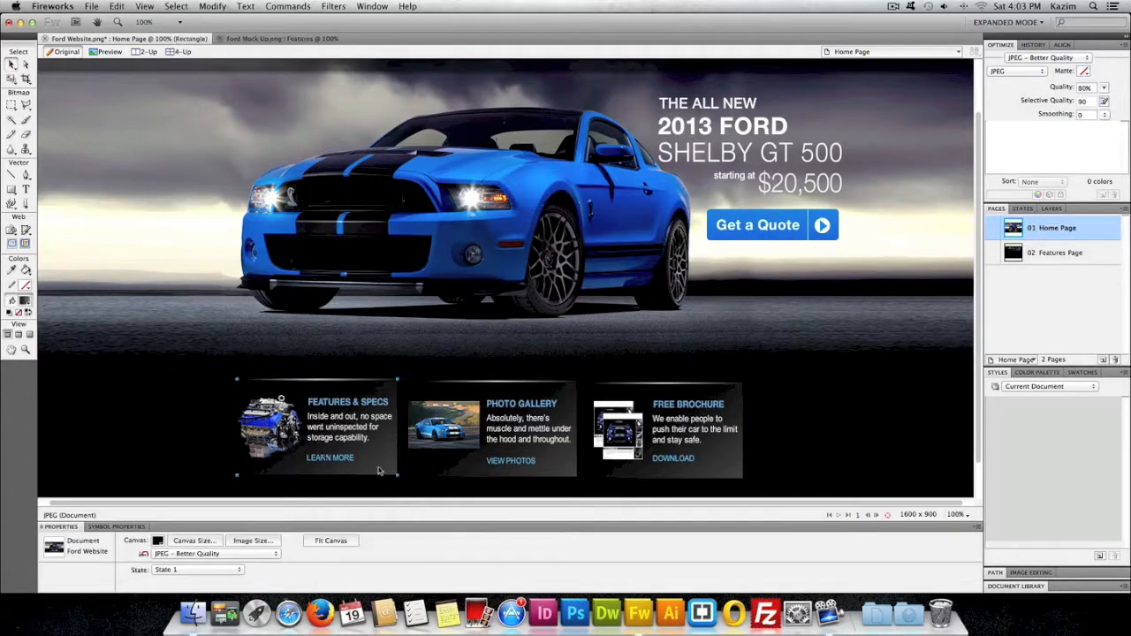
{"action": "left_click", "coordinate": [342, 384], "text": "shift"}
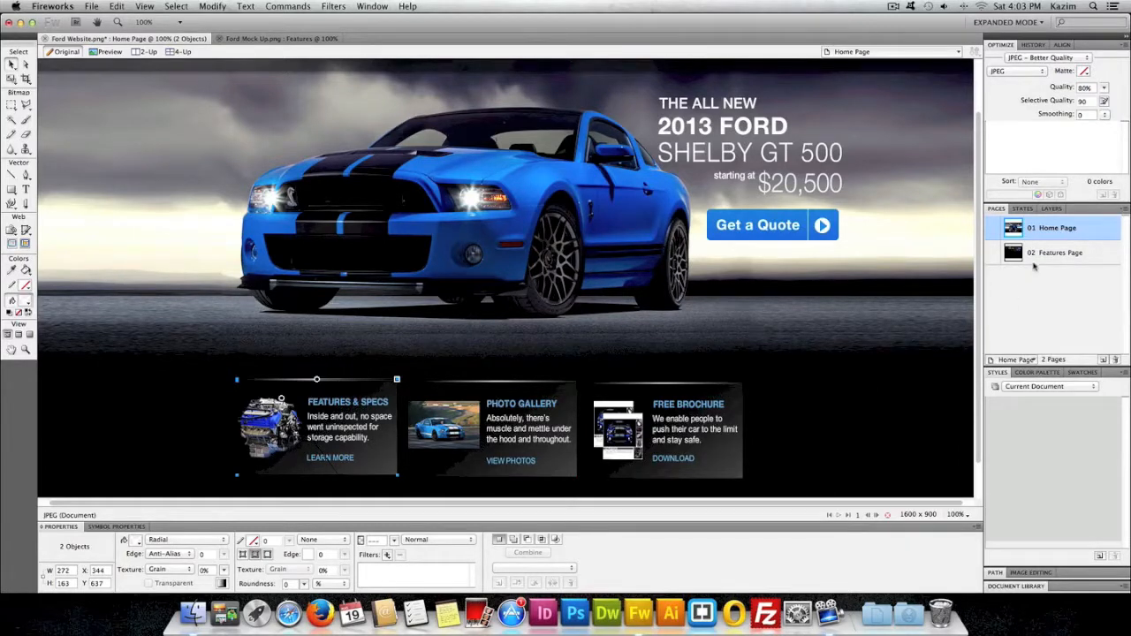
Paste the box background and its highlight line onto the Features Page and move them below the FEATURES heading, at about X 337, Y 286
{"action": "left_click", "coordinate": [1044, 256]}
{"action": "key", "text": "super+v"}
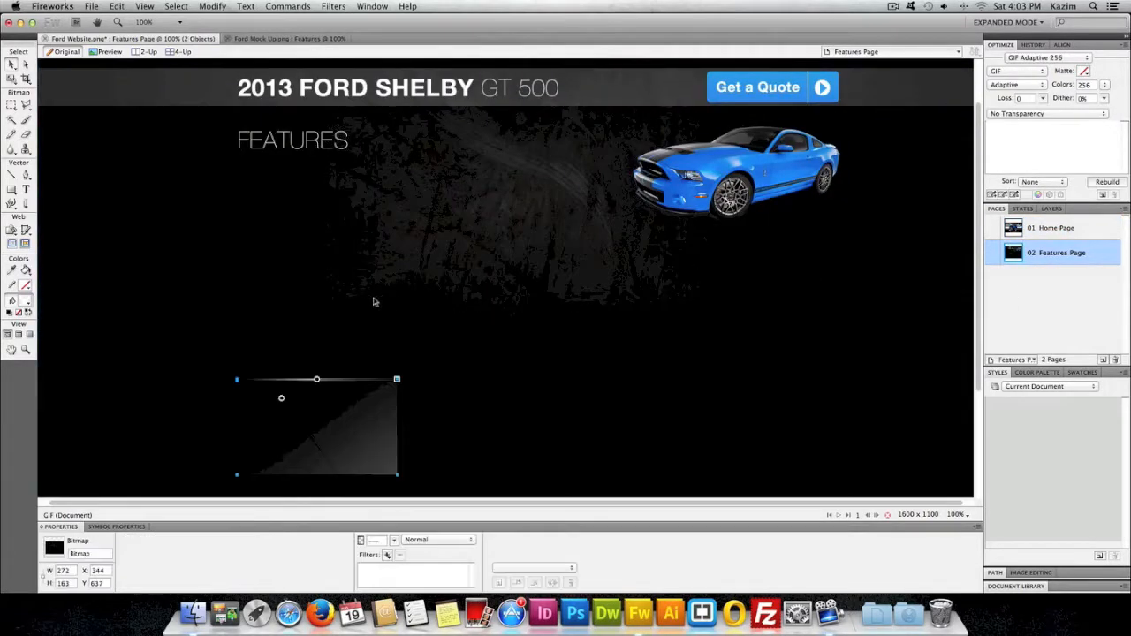
{"action": "left_click_drag", "start_coordinate": [356, 437], "coordinate": [350, 234]}
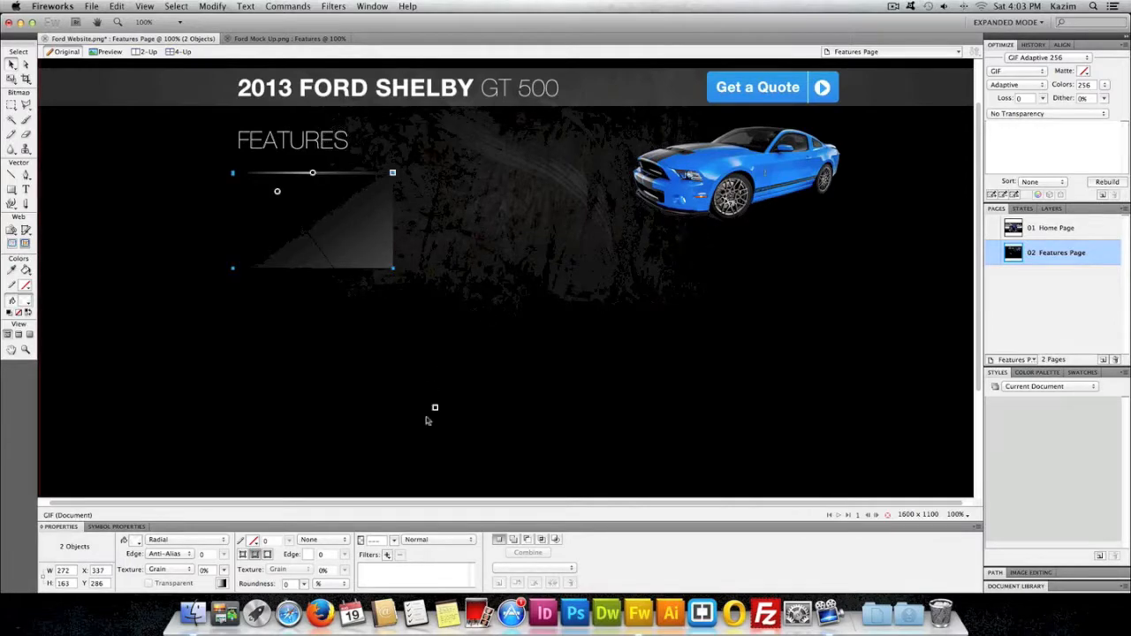
Redirect the box rectangle's linear gradient so its light area lies in the lower-left corner, then deselect it
{"action": "left_click", "coordinate": [359, 256]}
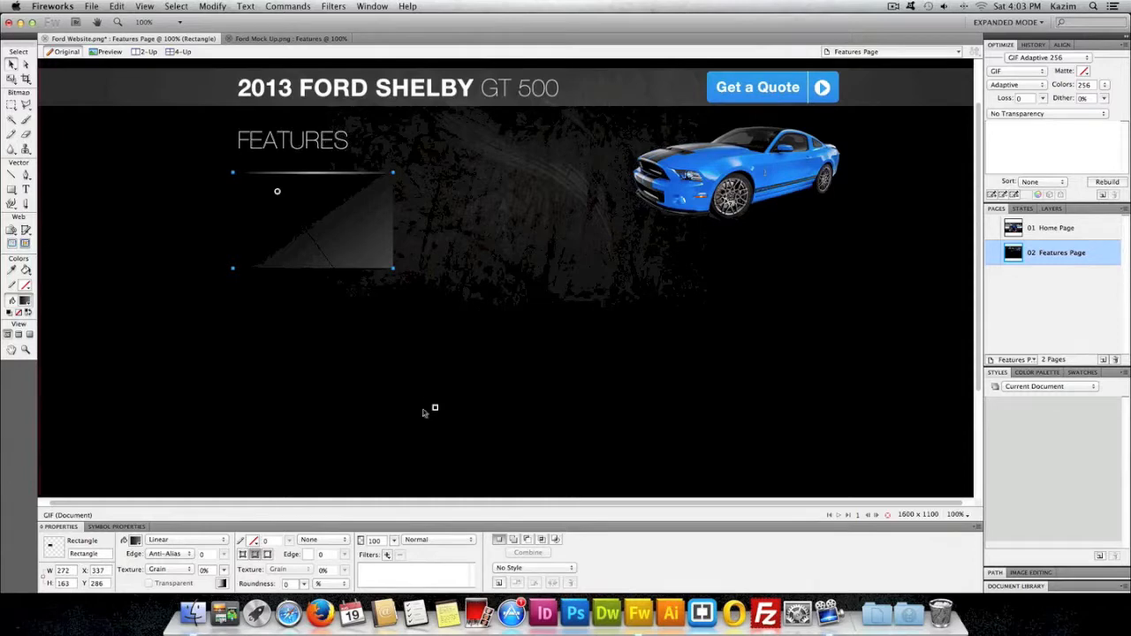
{"action": "left_click_drag", "start_coordinate": [435, 409], "coordinate": [196, 393]}
{"action": "left_click_drag", "start_coordinate": [279, 194], "coordinate": [353, 193]}
{"action": "left_click_drag", "start_coordinate": [273, 398], "coordinate": [231, 416]}
{"action": "left_click_drag", "start_coordinate": [355, 194], "coordinate": [372, 190]}
{"action": "left_click", "coordinate": [468, 269]}
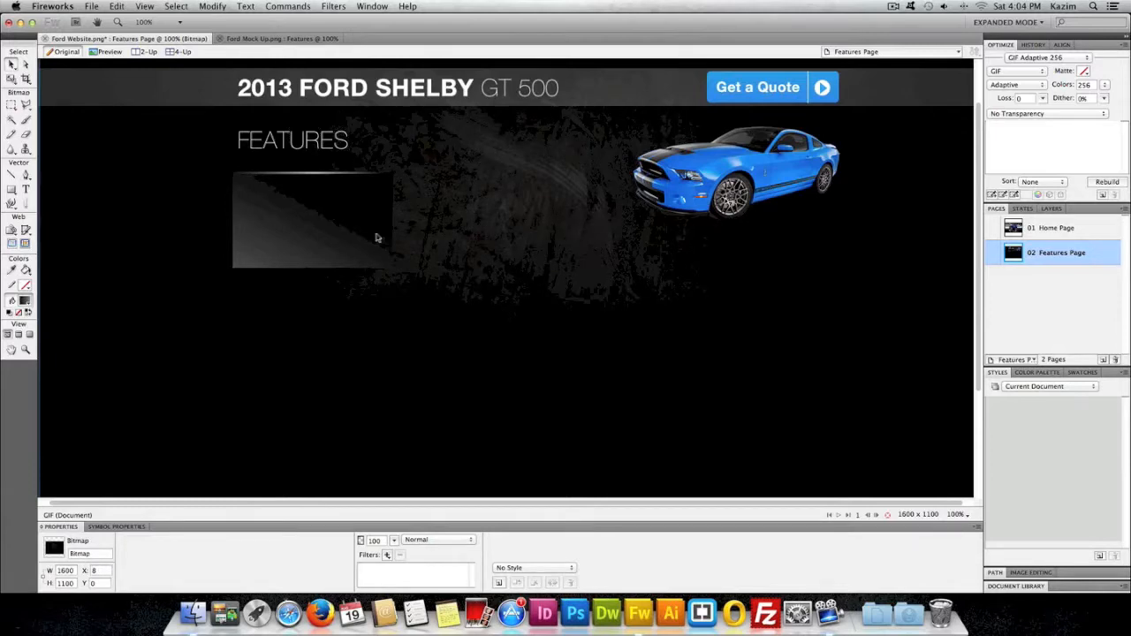
Stretch the gradient rectangle to about 620 wide and reduce its height to about 124
{"action": "left_click", "coordinate": [341, 215]}
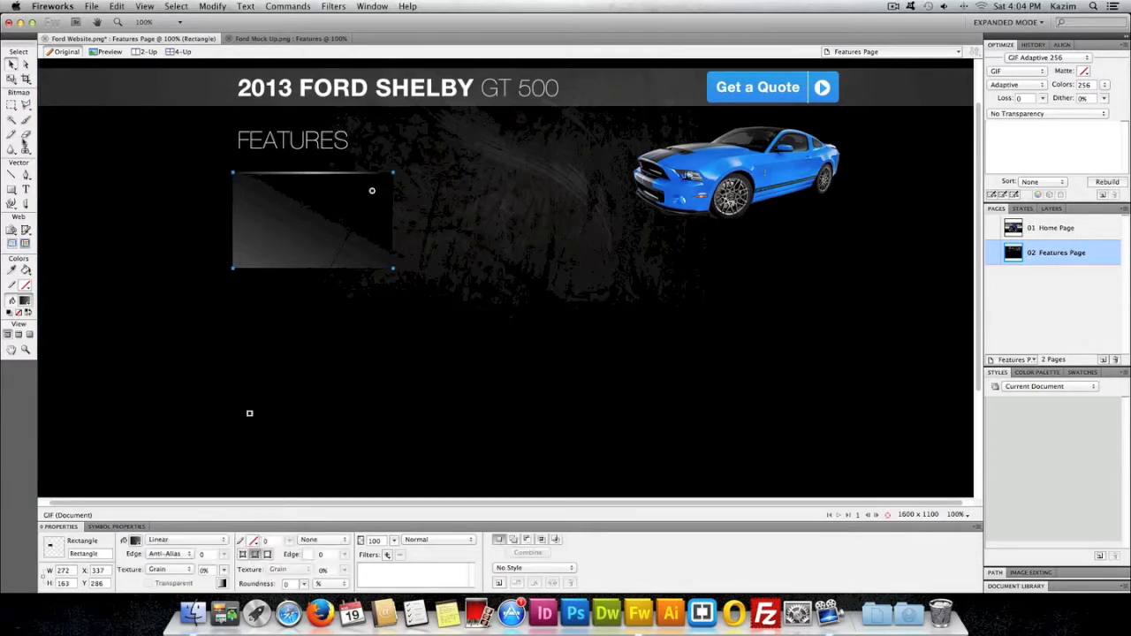
{"action": "left_click", "coordinate": [12, 79]}
{"action": "left_click_drag", "start_coordinate": [392, 219], "coordinate": [597, 220]}
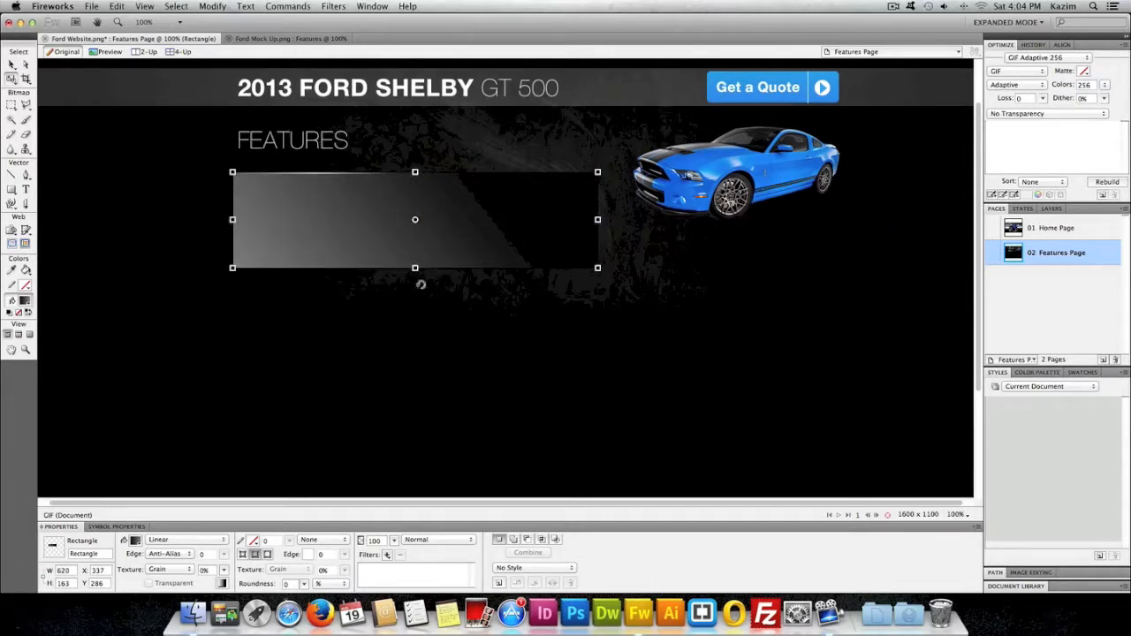
{"action": "left_click_drag", "start_coordinate": [414, 266], "coordinate": [414, 245]}
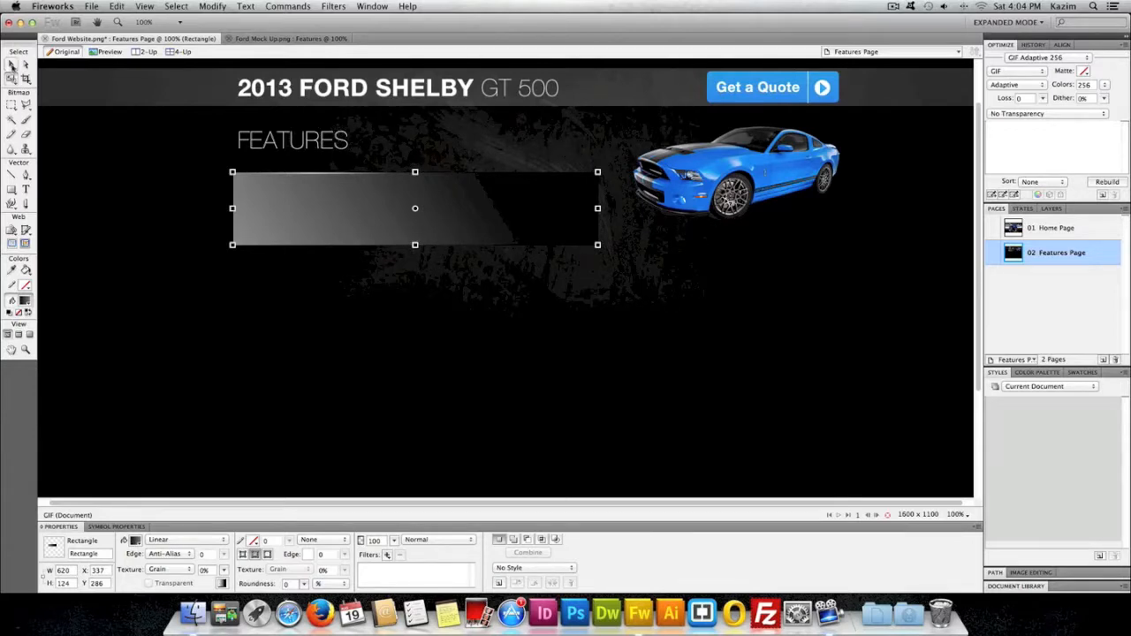
{"action": "left_click", "coordinate": [11, 64]}
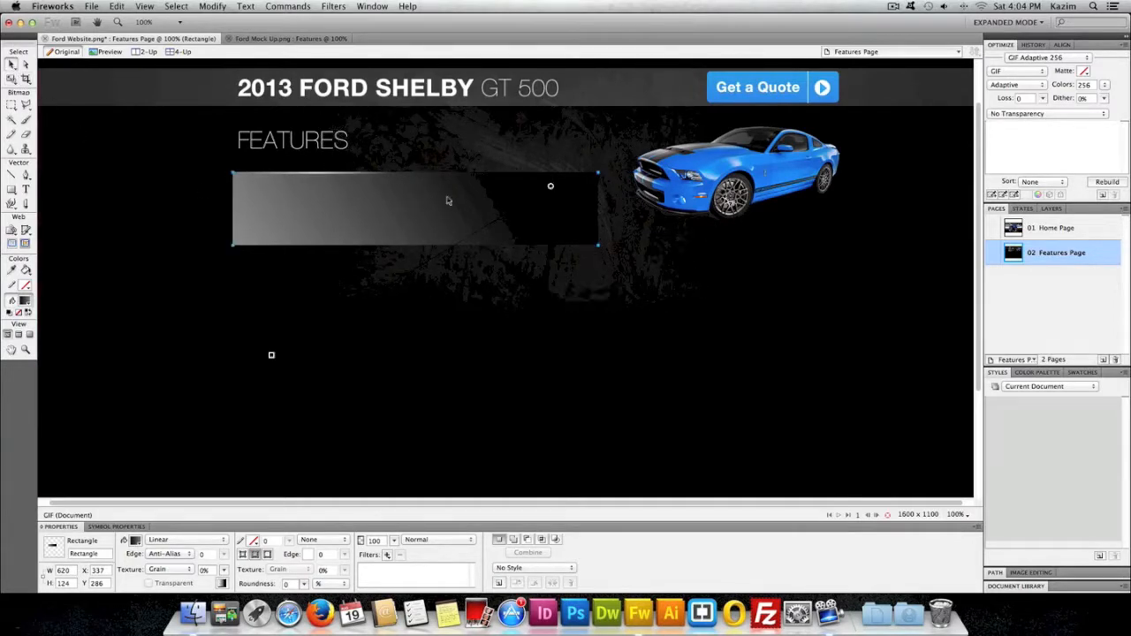
Readjust the resized rectangle's gradient so the light area fades out sooner from the lower-left corner, then deselect it
{"action": "left_click_drag", "start_coordinate": [551, 187], "coordinate": [564, 268]}
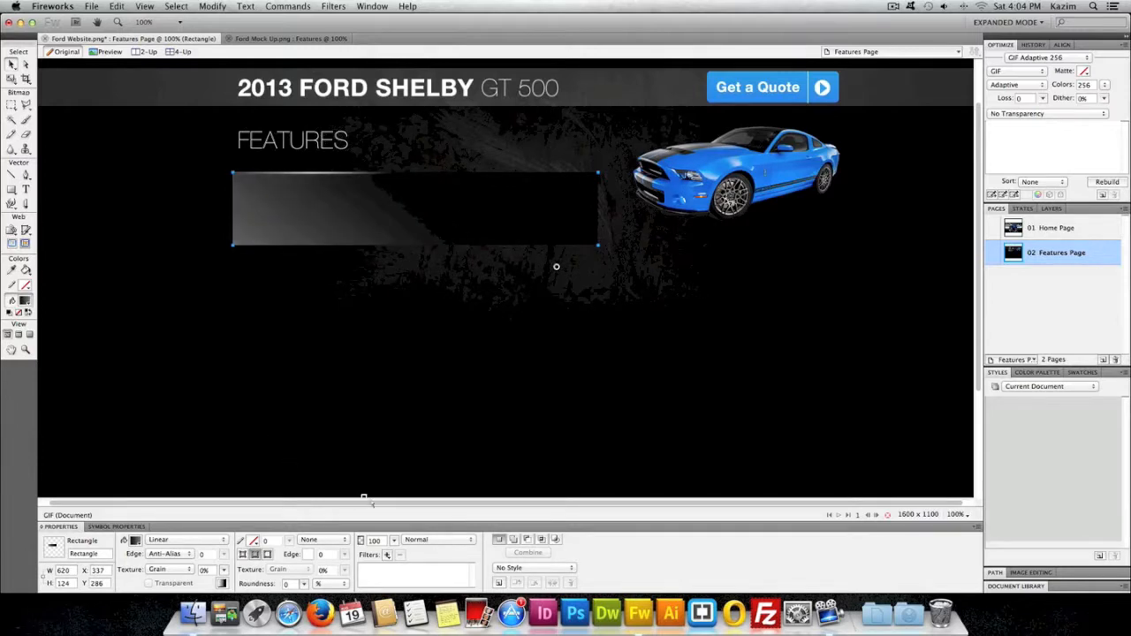
{"action": "left_click_drag", "start_coordinate": [556, 268], "coordinate": [570, 292]}
{"action": "left_click", "coordinate": [670, 270]}
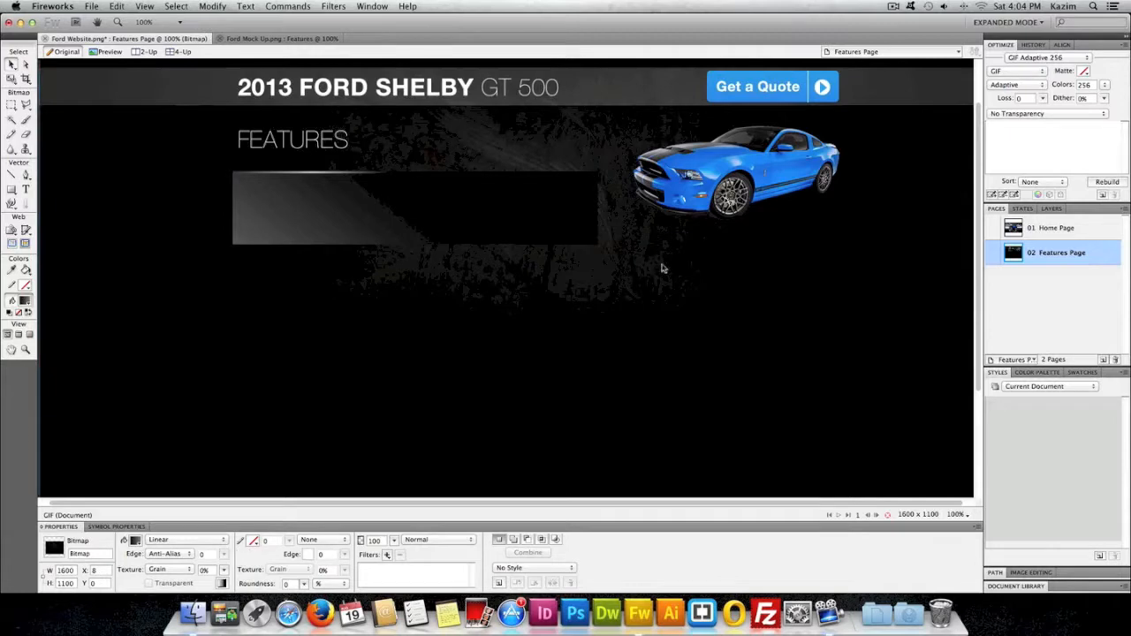
Stretch the highlight line along the box's top edge to the full box width of 620 and deselect it
{"action": "left_click", "coordinate": [321, 176]}
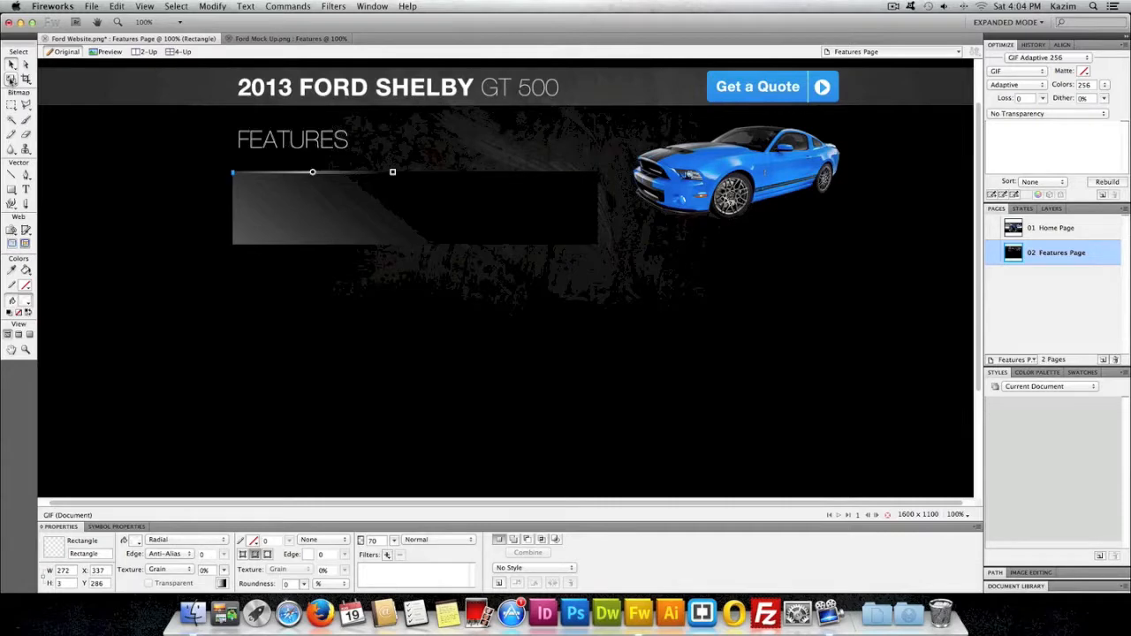
{"action": "left_click", "coordinate": [11, 79]}
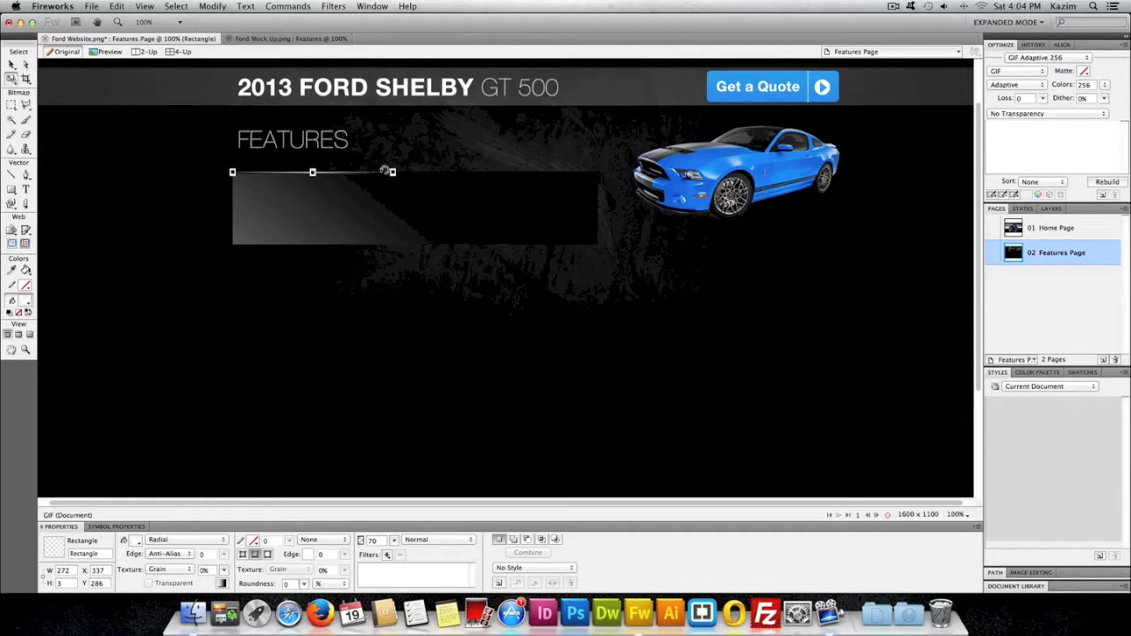
{"action": "left_click_drag", "start_coordinate": [393, 172], "coordinate": [596, 167]}
{"action": "left_click", "coordinate": [12, 65]}
{"action": "left_click", "coordinate": [114, 182]}
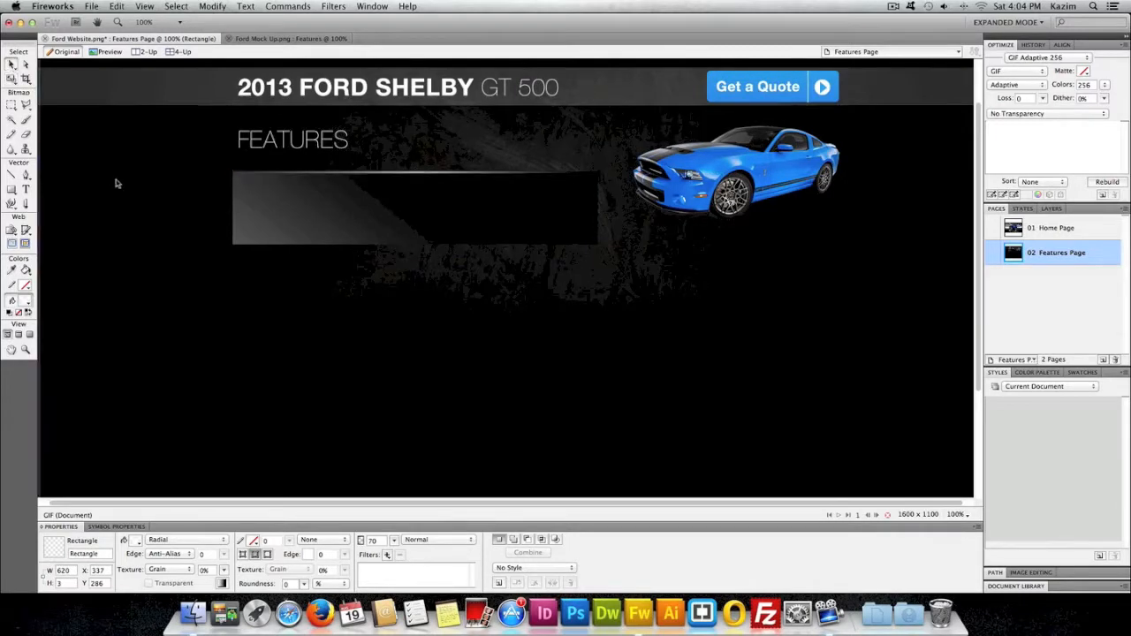
{"action": "left_click", "coordinate": [418, 172]}
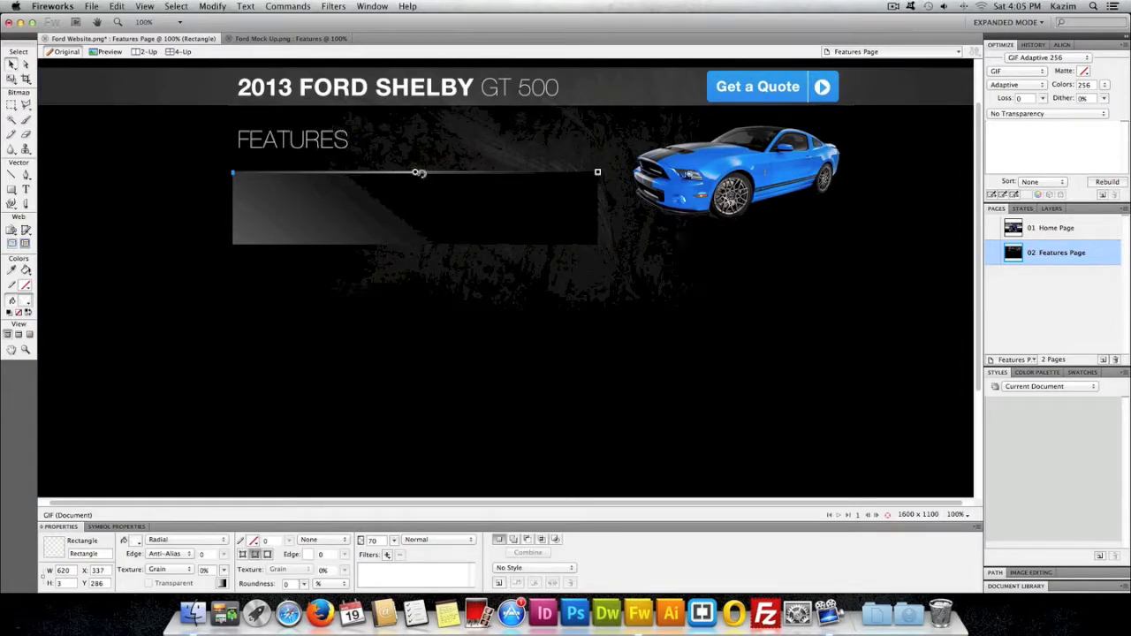
{"action": "left_click", "coordinate": [448, 220], "text": "shift"}
{"action": "right_click", "coordinate": [448, 219]}
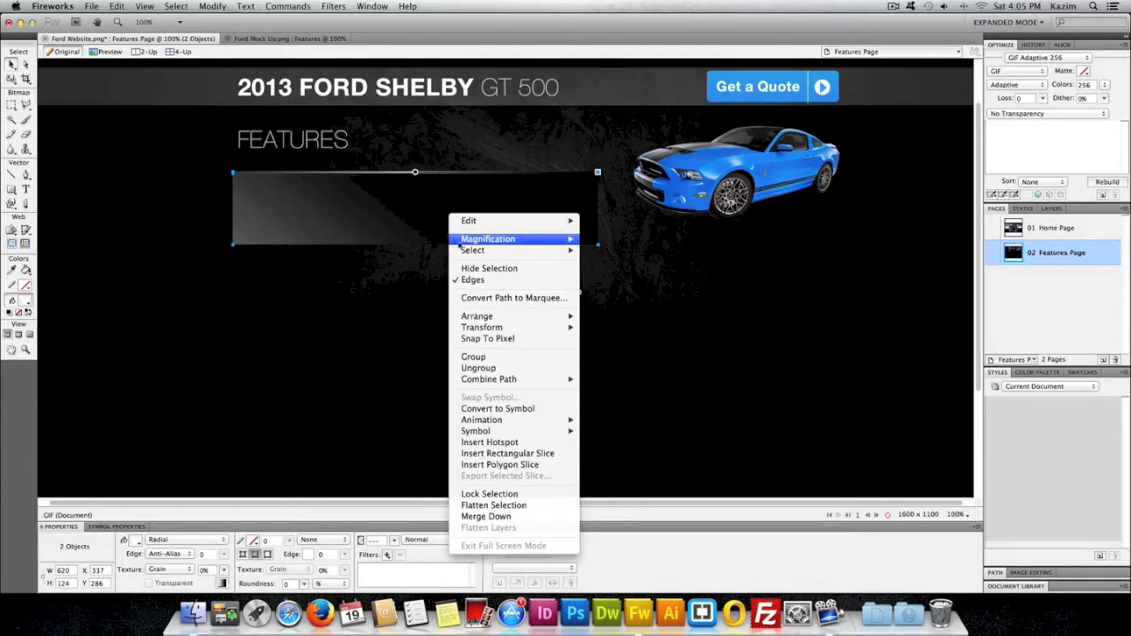
{"action": "left_click", "coordinate": [404, 206]}
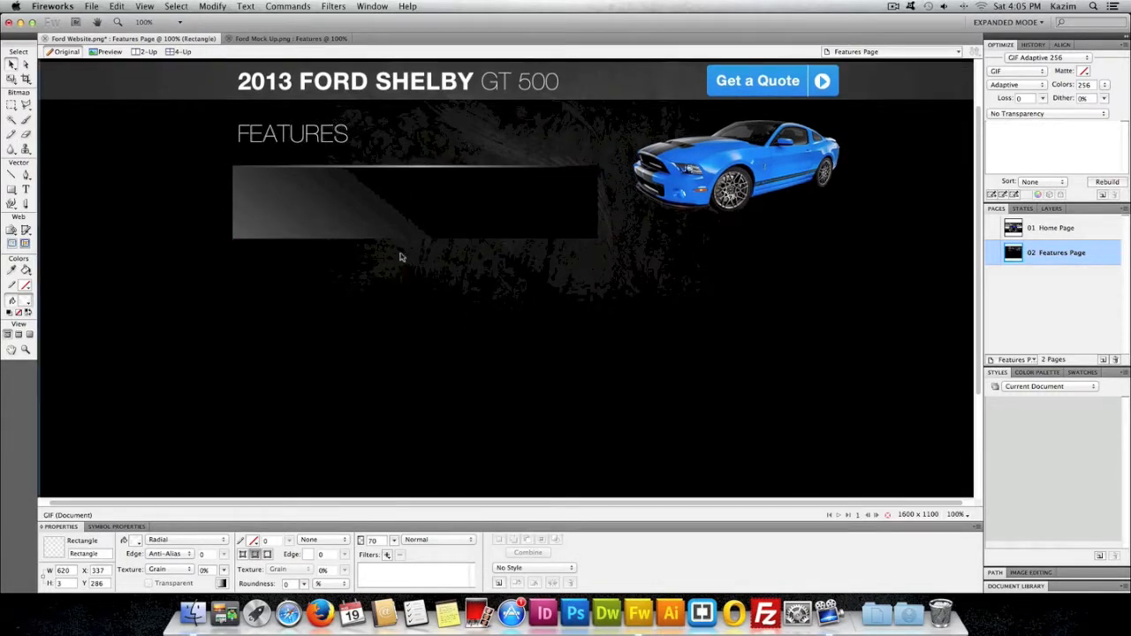
Group the gradient box with its highlight line and place a duplicate of the group directly below the original
{"action": "left_click", "coordinate": [404, 198]}
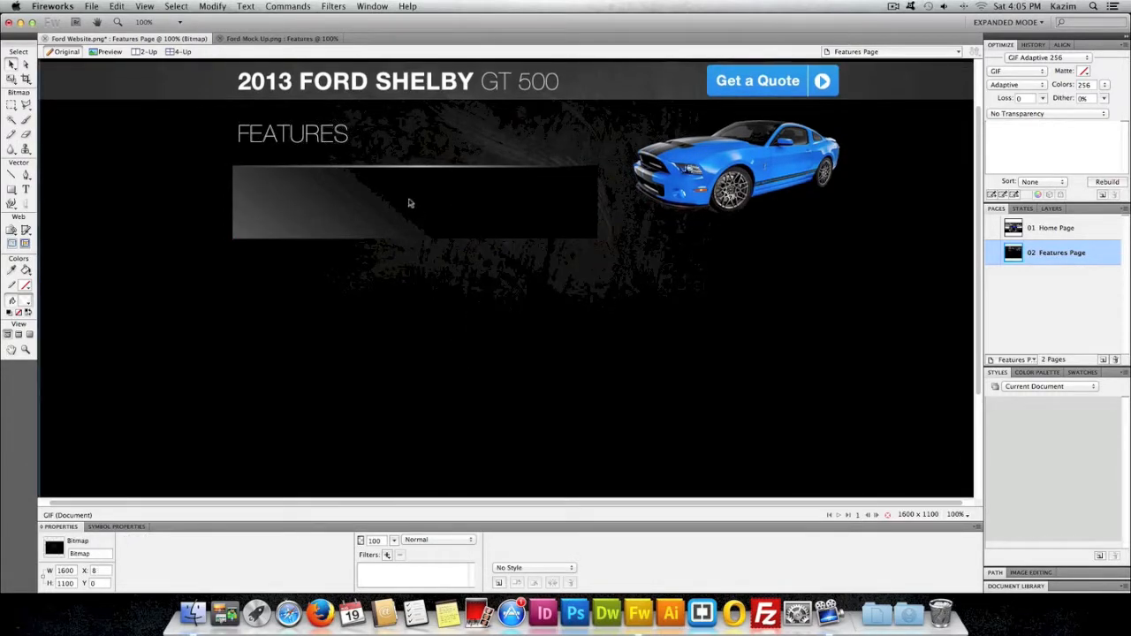
{"action": "left_click", "coordinate": [409, 203]}
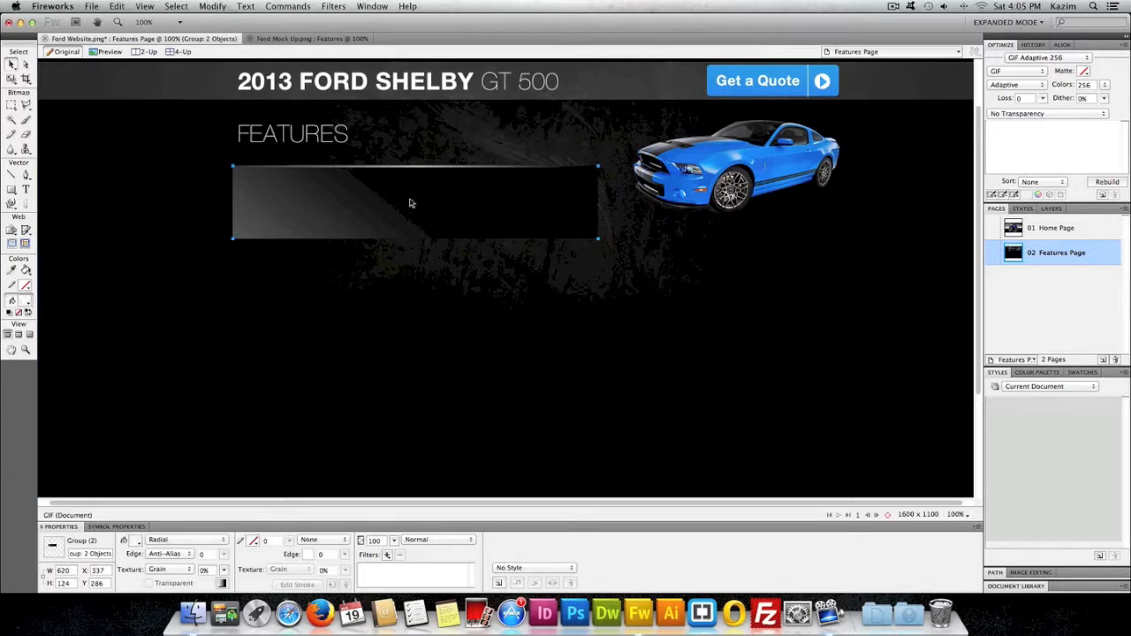
{"action": "left_click_drag", "start_coordinate": [449, 202], "coordinate": [447, 284]}
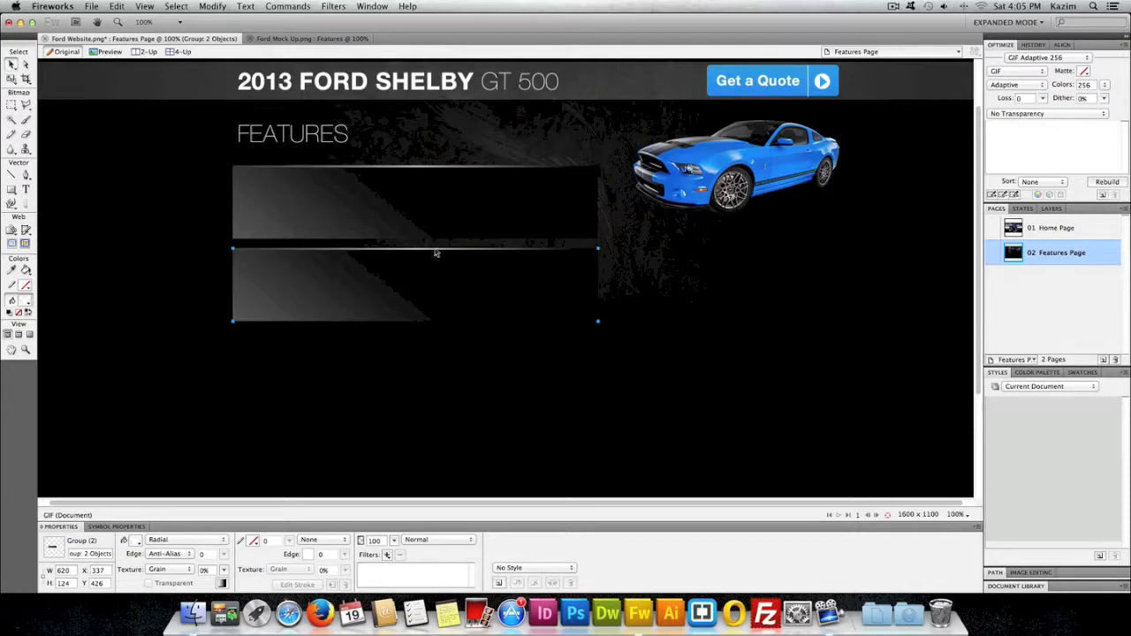
Duplicate the two feature boxes as a pair and place the copies beneath them with matching spacing
{"action": "left_click", "coordinate": [425, 212], "text": "shift"}
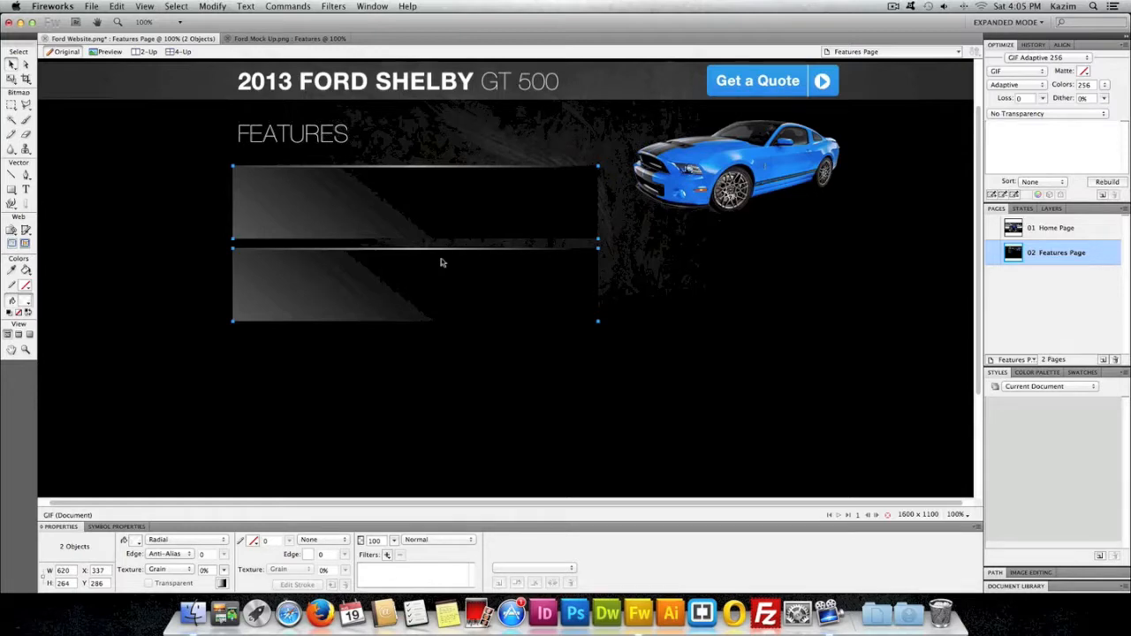
{"action": "left_click_drag", "start_coordinate": [441, 263], "coordinate": [432, 447]}
{"action": "scroll", "coordinate": [432, 371], "scroll_direction": "down", "scroll_amount": 3}
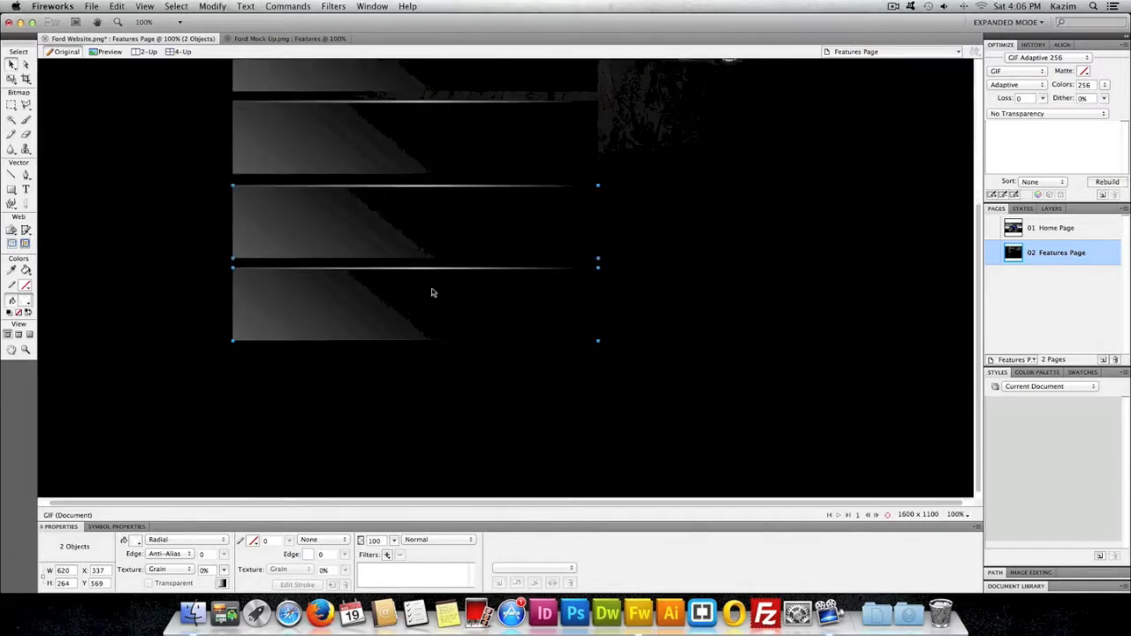
Duplicate the lower pair of feature boxes, placing the copies below to extend the evenly spaced column to six boxes
{"action": "left_click_drag", "start_coordinate": [418, 294], "coordinate": [427, 459]}
{"action": "key", "text": "super+z"}
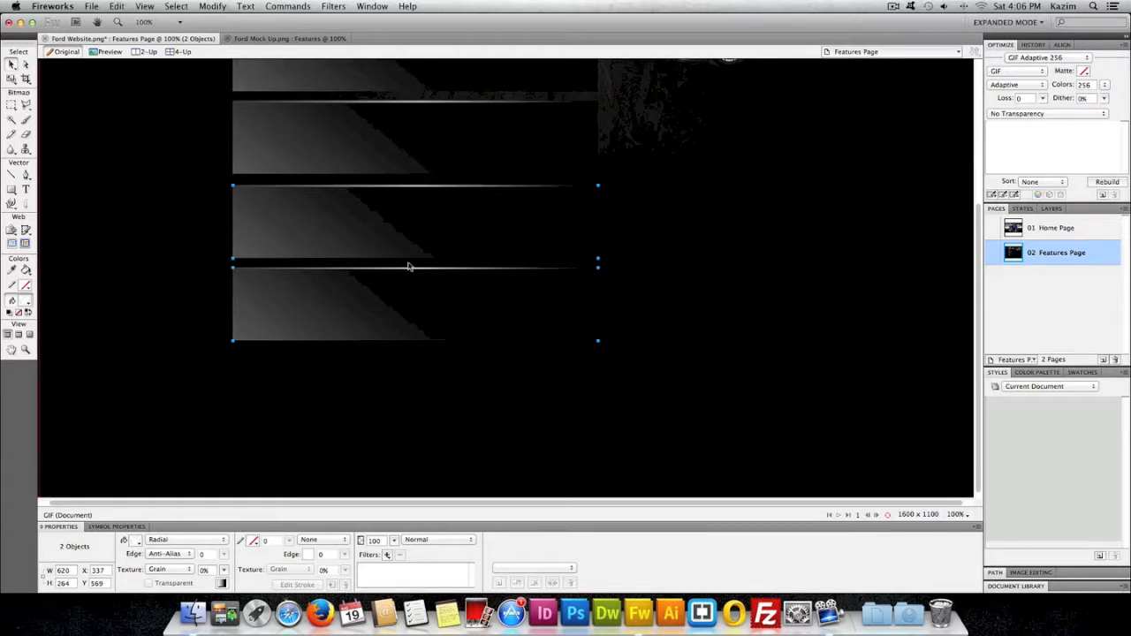
{"action": "left_click_drag", "start_coordinate": [411, 291], "coordinate": [415, 455]}
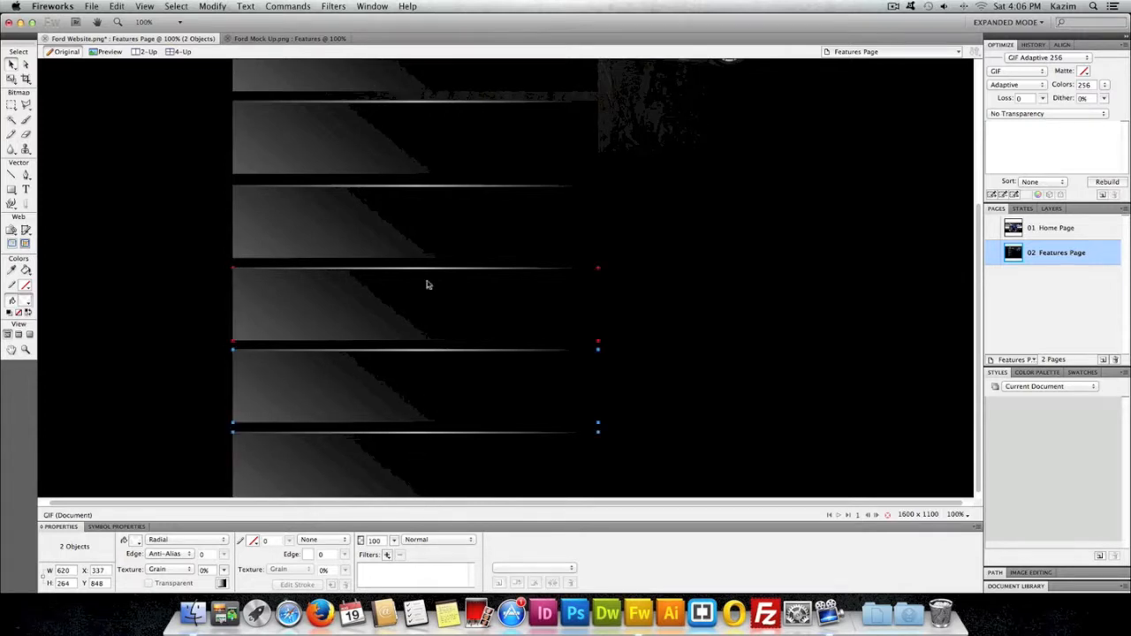
{"action": "scroll", "coordinate": [548, 309], "scroll_direction": "down", "scroll_amount": 1}
{"action": "key", "text": "super+g"}
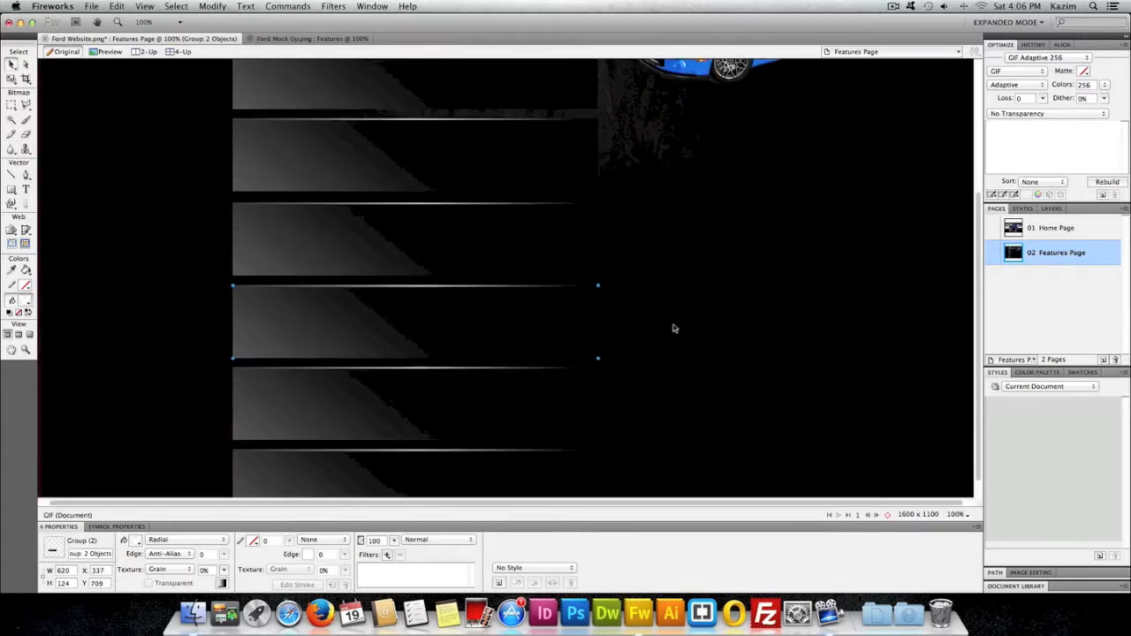
{"action": "left_click", "coordinate": [707, 298]}
{"action": "scroll", "coordinate": [401, 396], "scroll_direction": "up", "scroll_amount": 1}
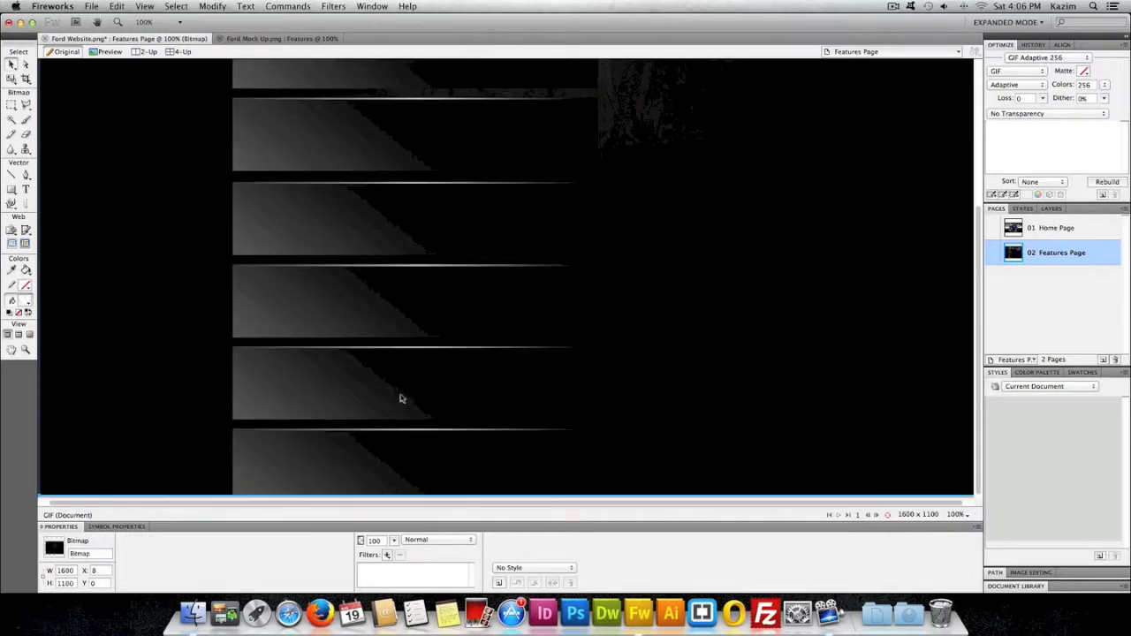
Set the Features page's canvas height to 1200 pixels
{"action": "left_click", "coordinate": [1053, 254]}
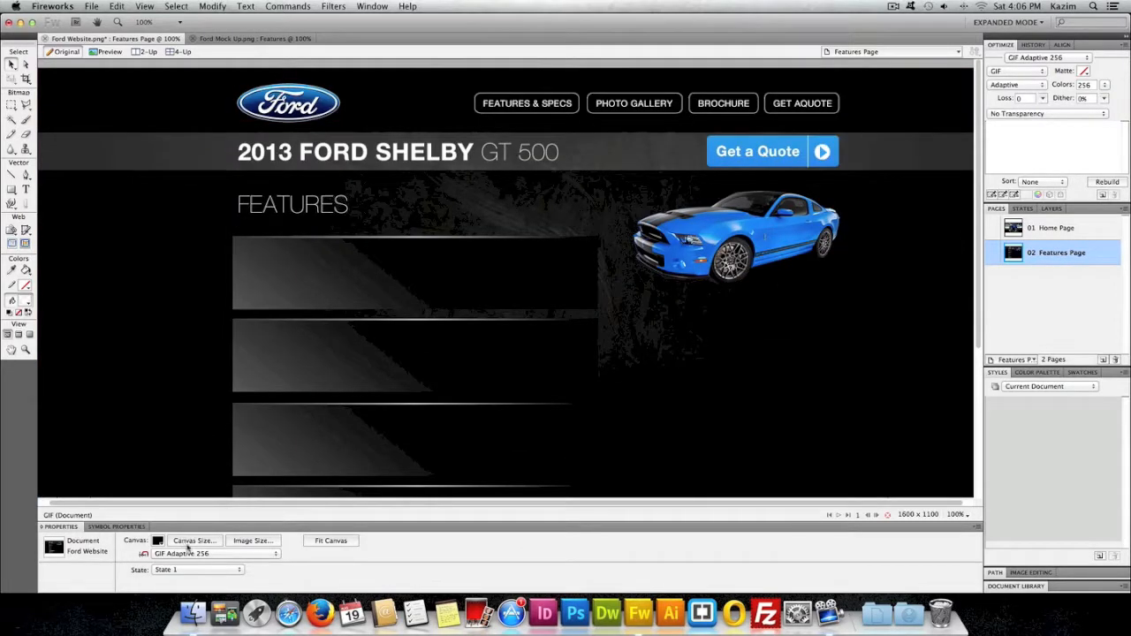
{"action": "left_click", "coordinate": [186, 542]}
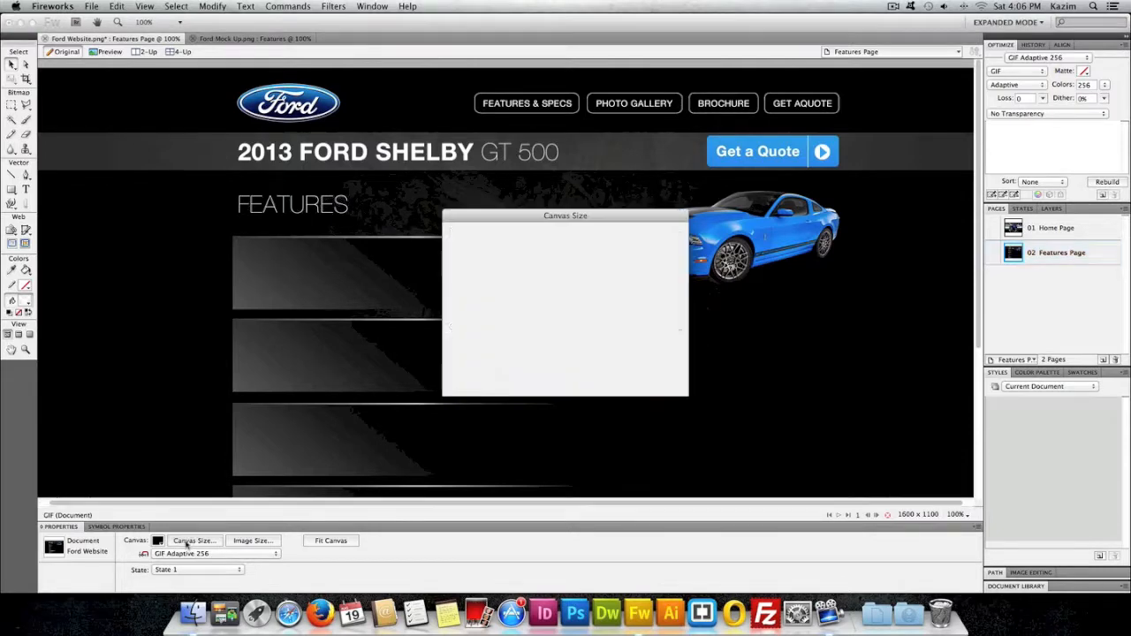
{"action": "key", "text": "Tab"}
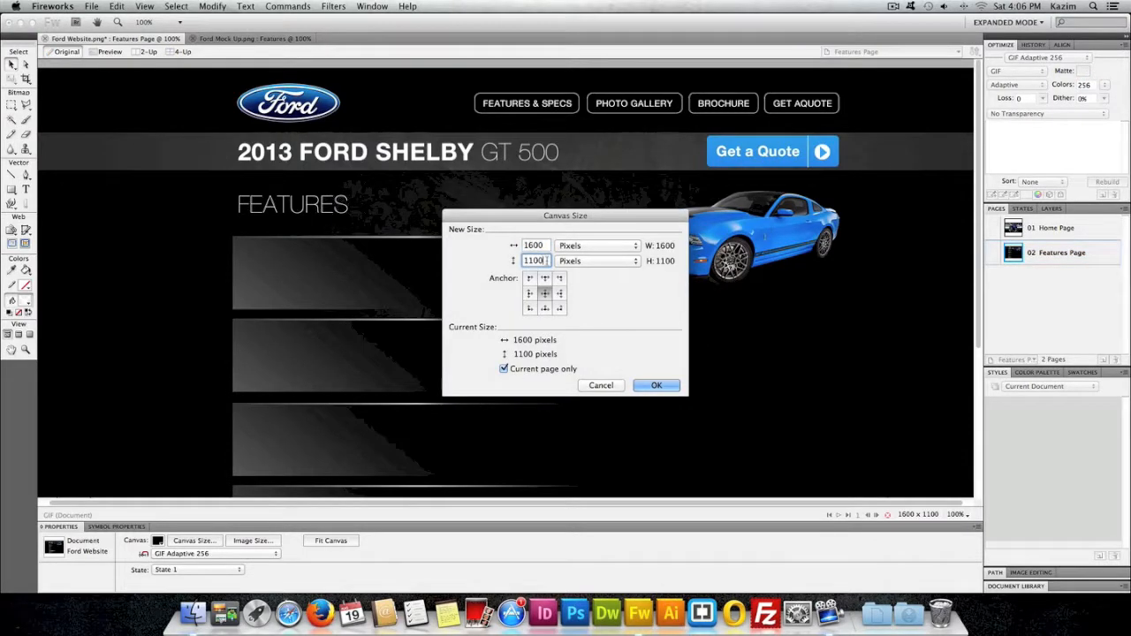
{"action": "type", "text": "1220"}
{"action": "key", "text": "Return"}
Select all objects on the Features page, shift them up toward the canvas's upper edge, and deselect them
{"action": "scroll", "coordinate": [822, 373], "scroll_direction": "down", "scroll_amount": 10}
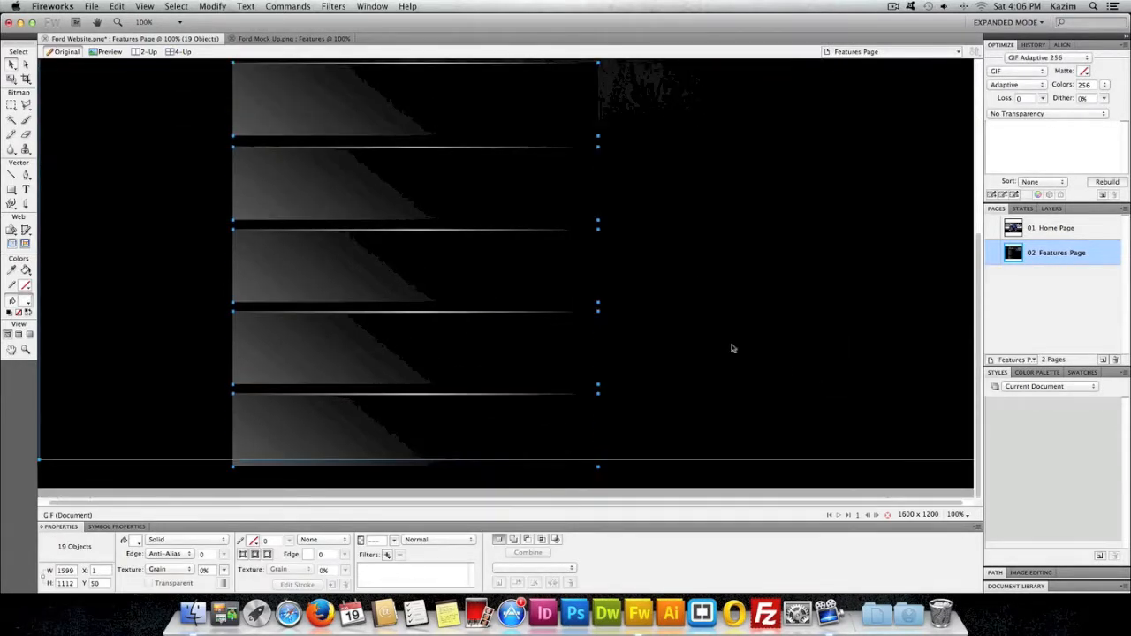
{"action": "scroll", "coordinate": [732, 348], "scroll_direction": "up", "scroll_amount": 10}
{"action": "key", "text": "super+minus"}
{"action": "left_click_drag", "start_coordinate": [149, 89], "coordinate": [804, 494]}
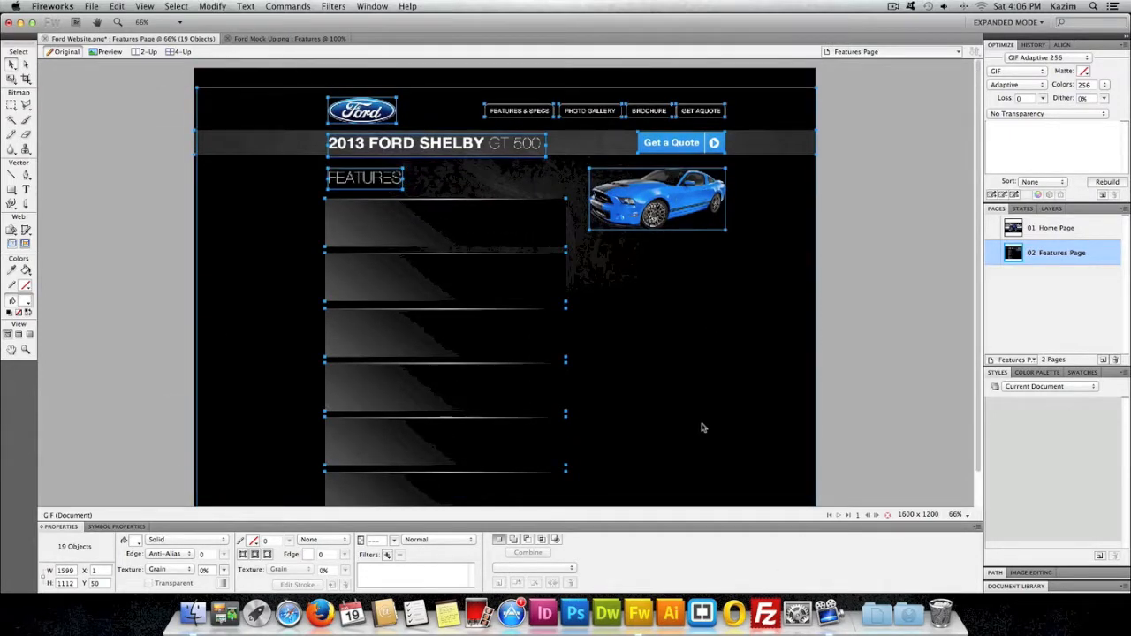
{"action": "key", "text": "Up"}
{"action": "key", "text": "Up"}
{"action": "key", "text": "Up"}
{"action": "key", "text": "Up"}
{"action": "key", "text": "Up"}
{"action": "key", "text": "Up"}
{"action": "key", "text": "Up"}
{"action": "key", "text": "Up"}
{"action": "key", "text": "Up"}
{"action": "key", "text": "Up"}
{"action": "left_click_drag", "start_coordinate": [365, 108], "coordinate": [365, 97]}
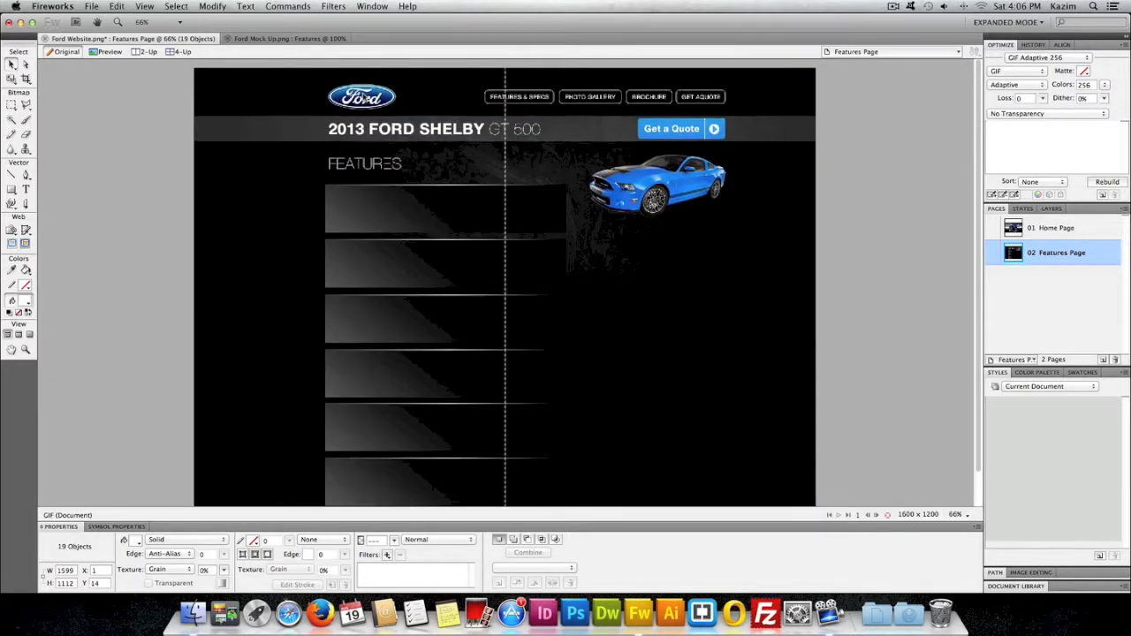
{"action": "scroll", "coordinate": [132, 221], "scroll_direction": "down", "scroll_amount": 3}
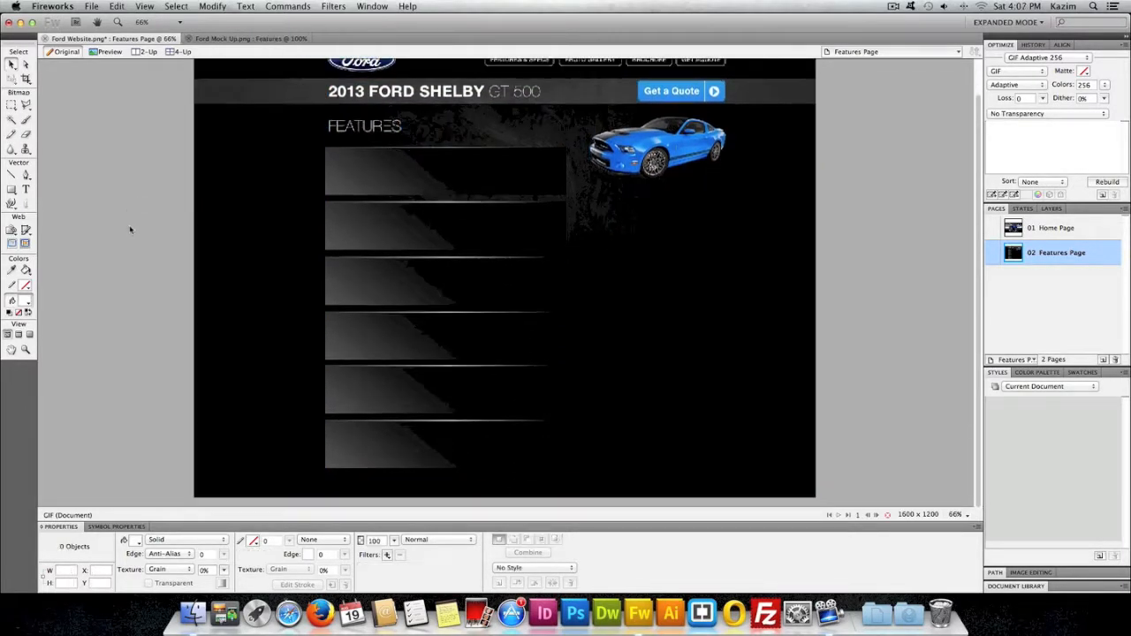
{"action": "left_click", "coordinate": [132, 230]}
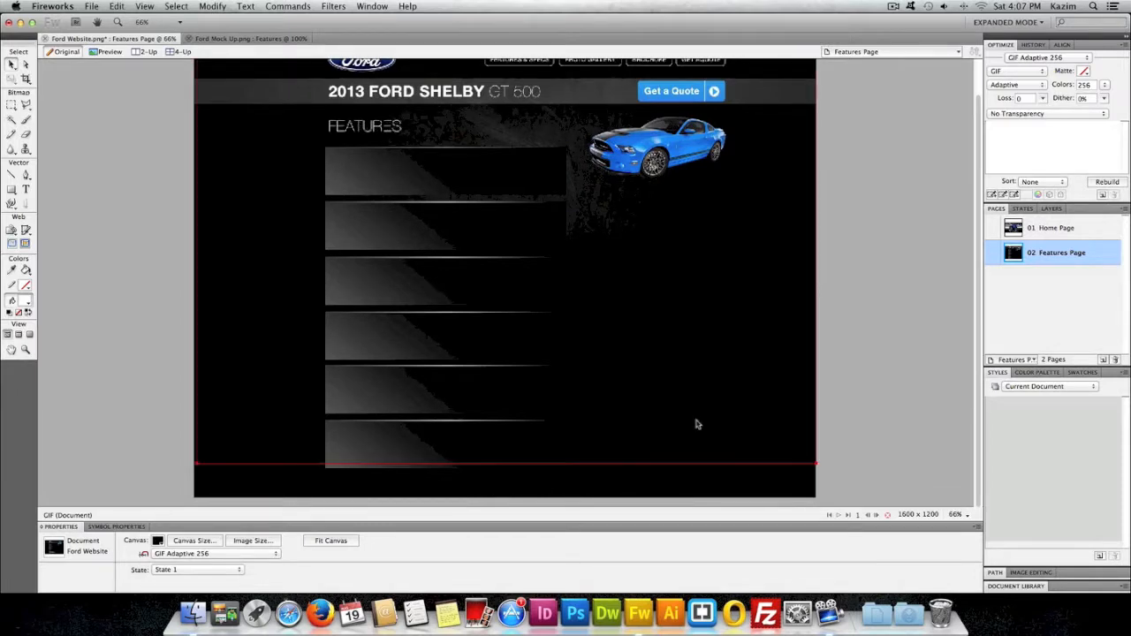
Copy the "© 2013 Ford Group. All Rights Reserved." line from the Home Page and place it below the Features page's last box
{"action": "left_click", "coordinate": [1055, 231]}
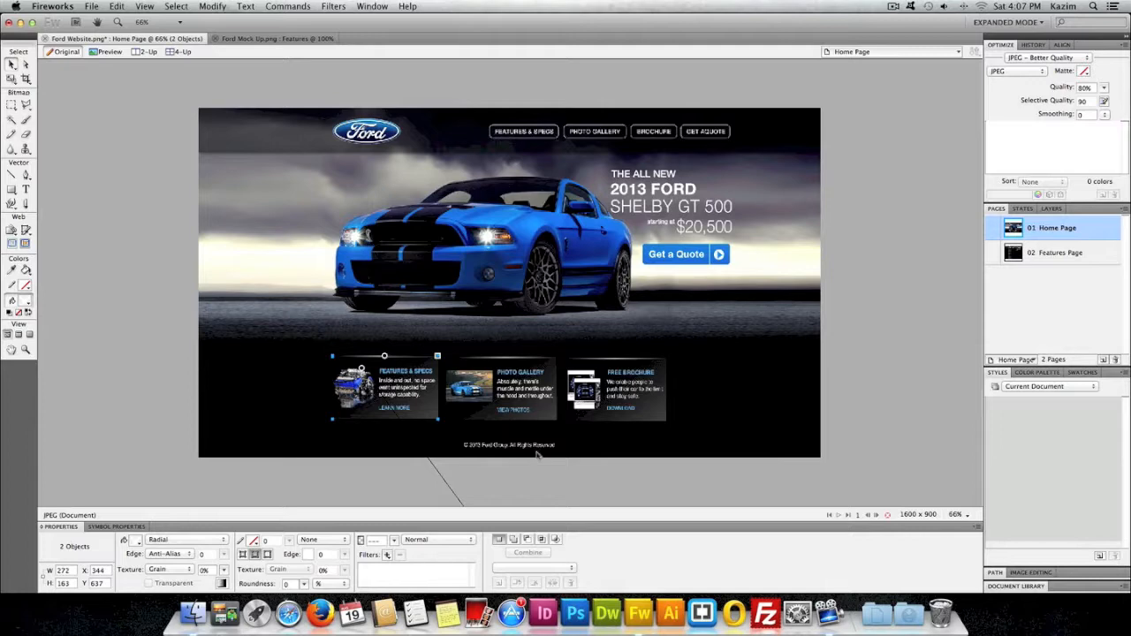
{"action": "left_click", "coordinate": [1056, 256]}
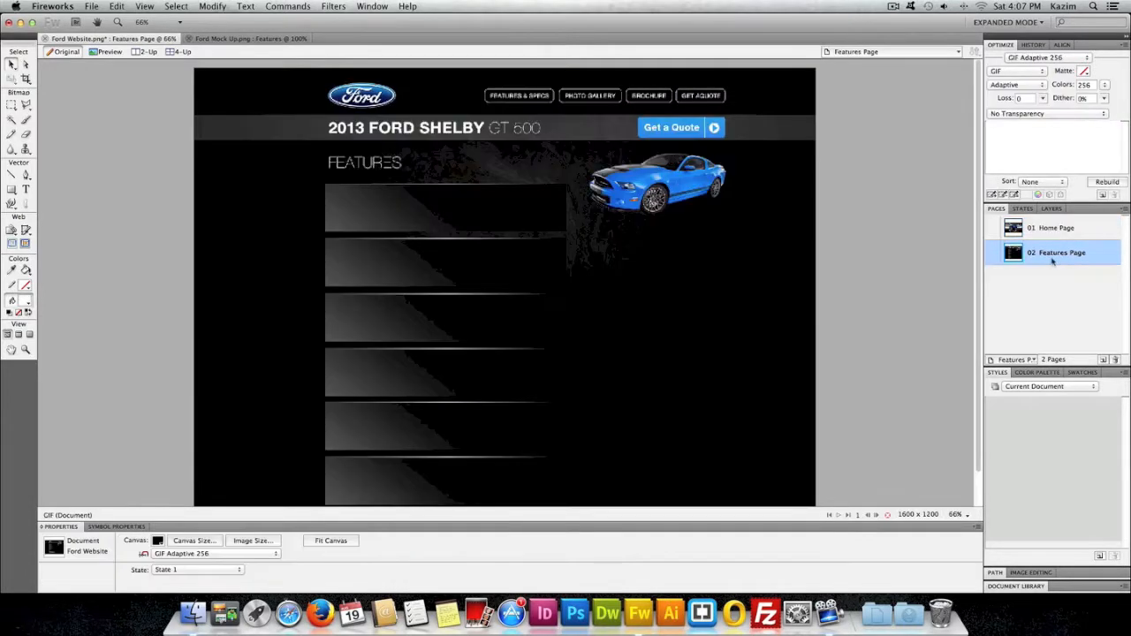
{"action": "scroll", "coordinate": [766, 355], "scroll_direction": "down", "scroll_amount": 2}
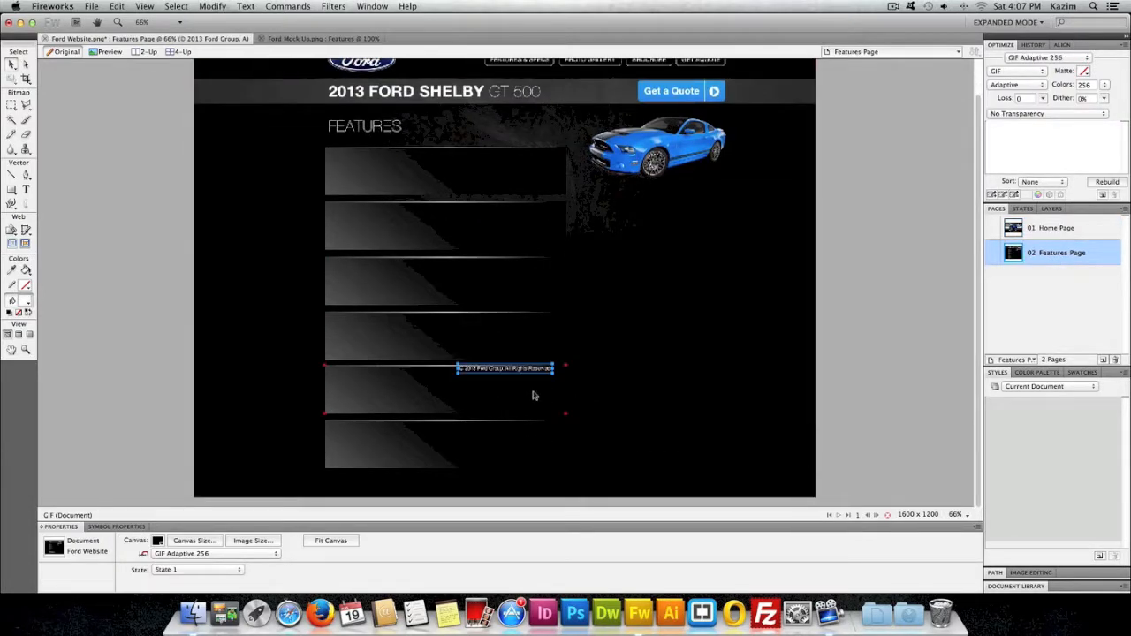
{"action": "left_click_drag", "start_coordinate": [519, 373], "coordinate": [545, 490]}
{"action": "left_click", "coordinate": [649, 424]}
{"action": "scroll", "coordinate": [648, 427], "scroll_direction": "up", "scroll_amount": 2}
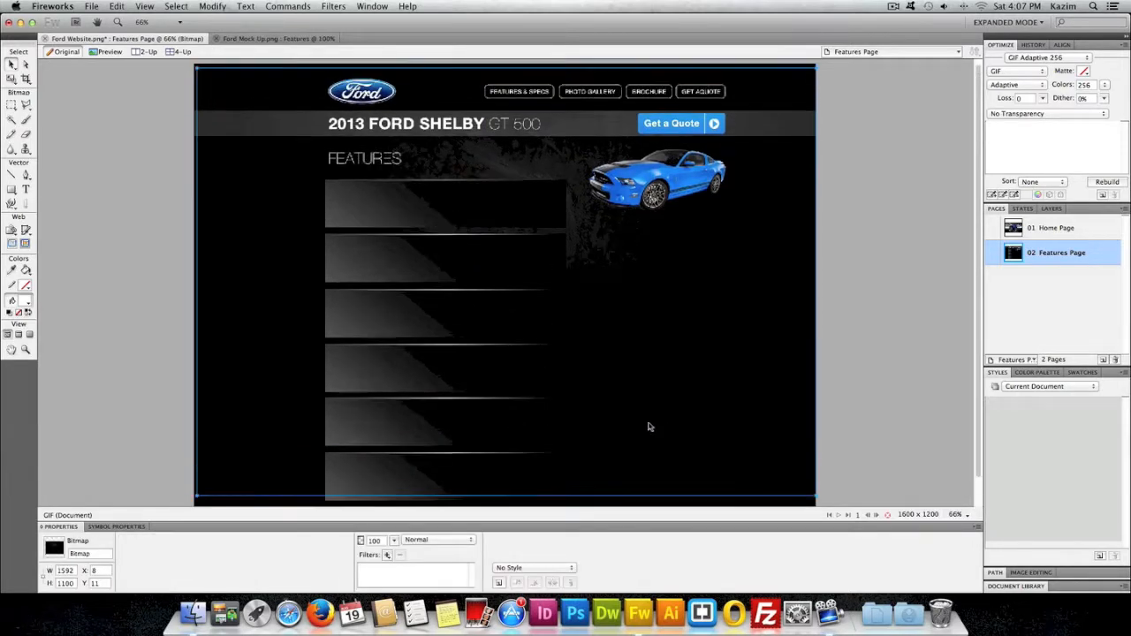
{"action": "key", "text": "super+1"}
{"action": "scroll", "coordinate": [695, 324], "scroll_direction": "up", "scroll_amount": 3}
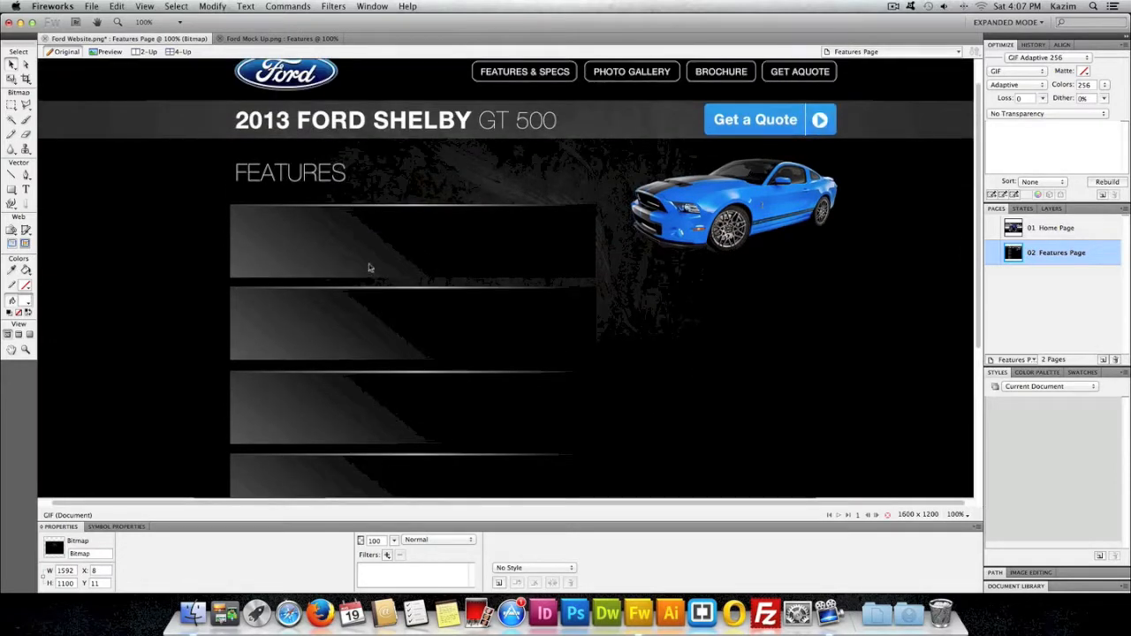
Copy the POWERTRAIN heading and its paragraph from the Ford Mock Up document and paste them into the Features page
{"action": "left_click", "coordinate": [281, 39]}
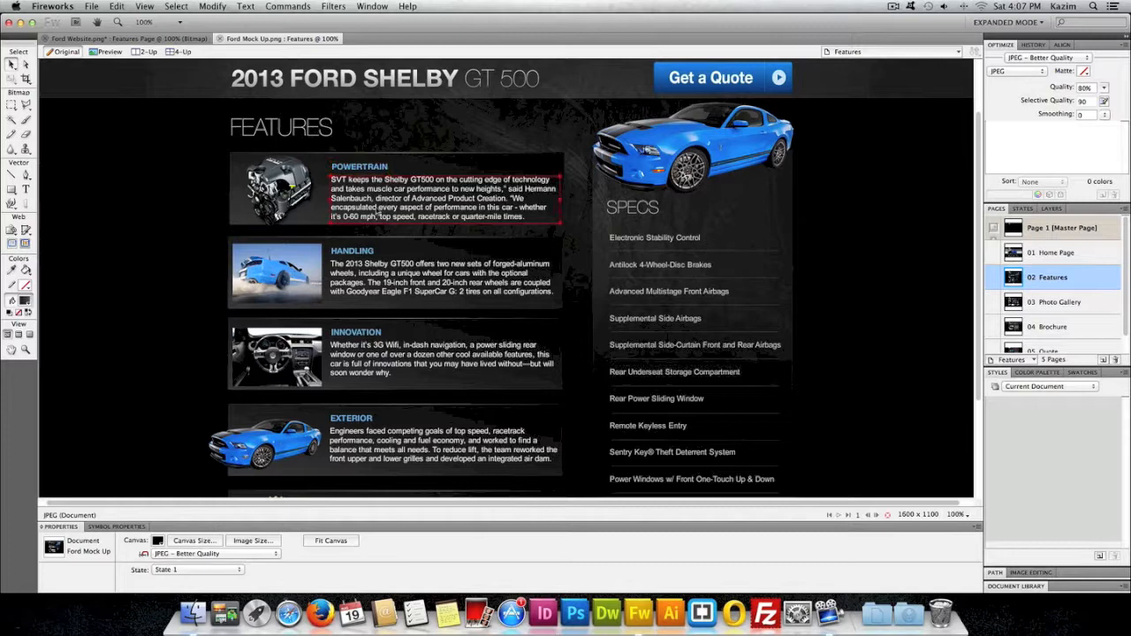
{"action": "left_click", "coordinate": [363, 194]}
{"action": "double_click", "coordinate": [363, 194]}
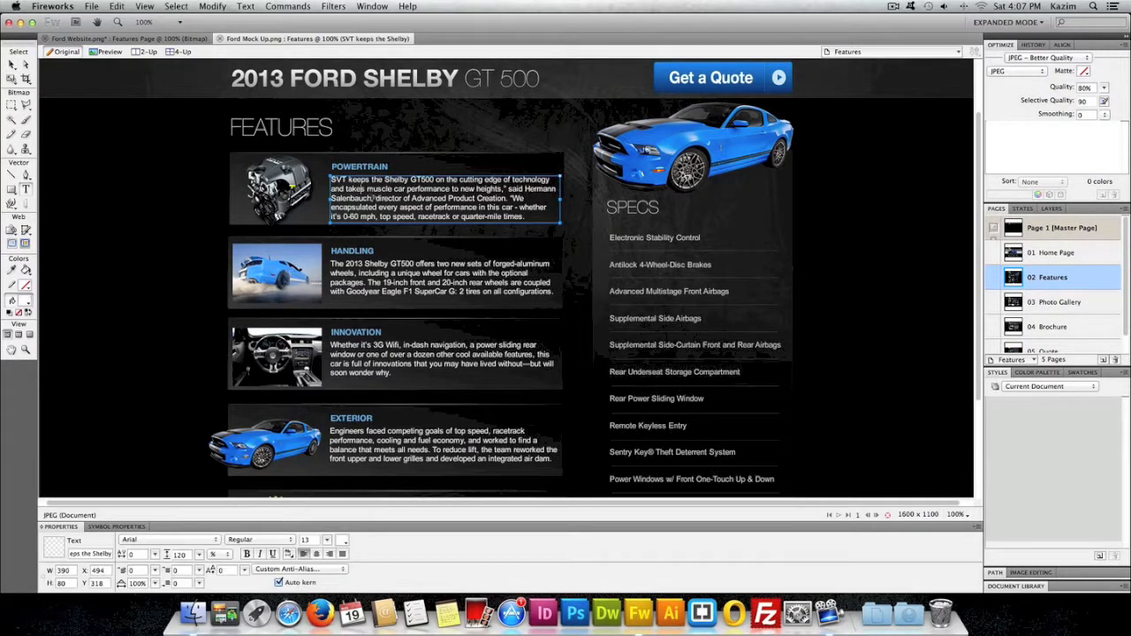
{"action": "left_click", "coordinate": [12, 65]}
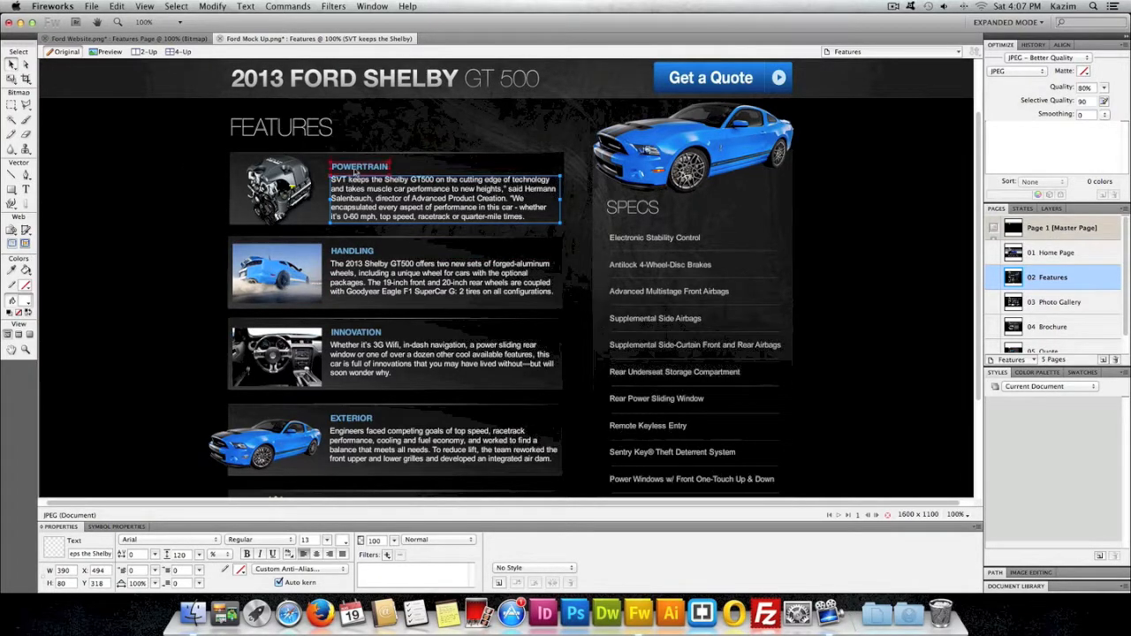
{"action": "double_click", "coordinate": [357, 177]}
{"action": "left_click", "coordinate": [12, 64]}
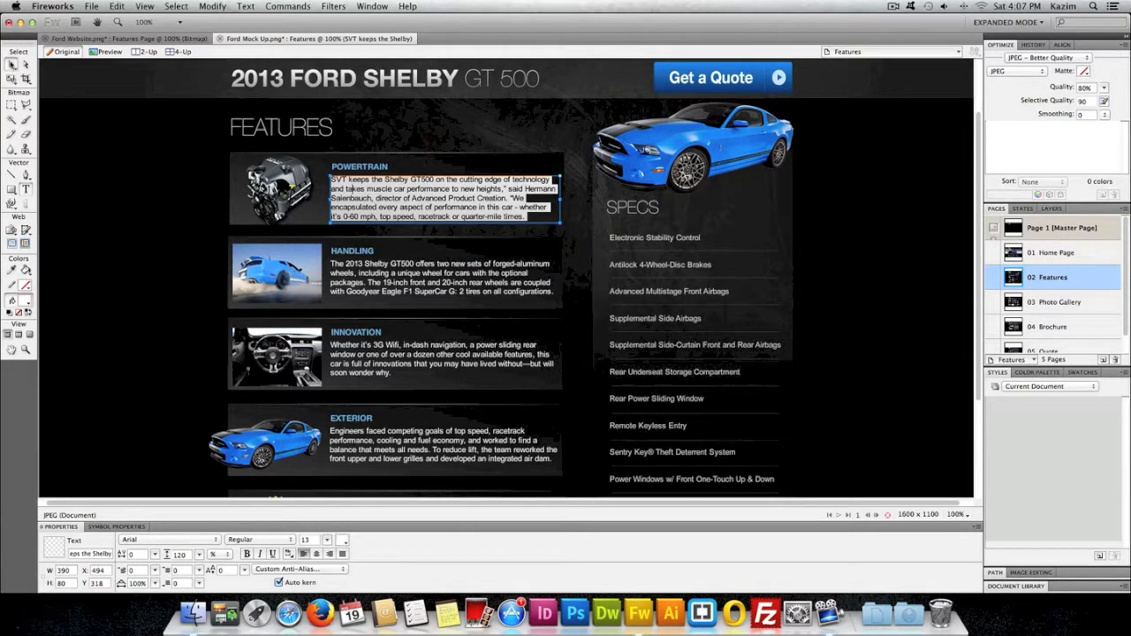
{"action": "left_click", "coordinate": [367, 170], "text": "shift"}
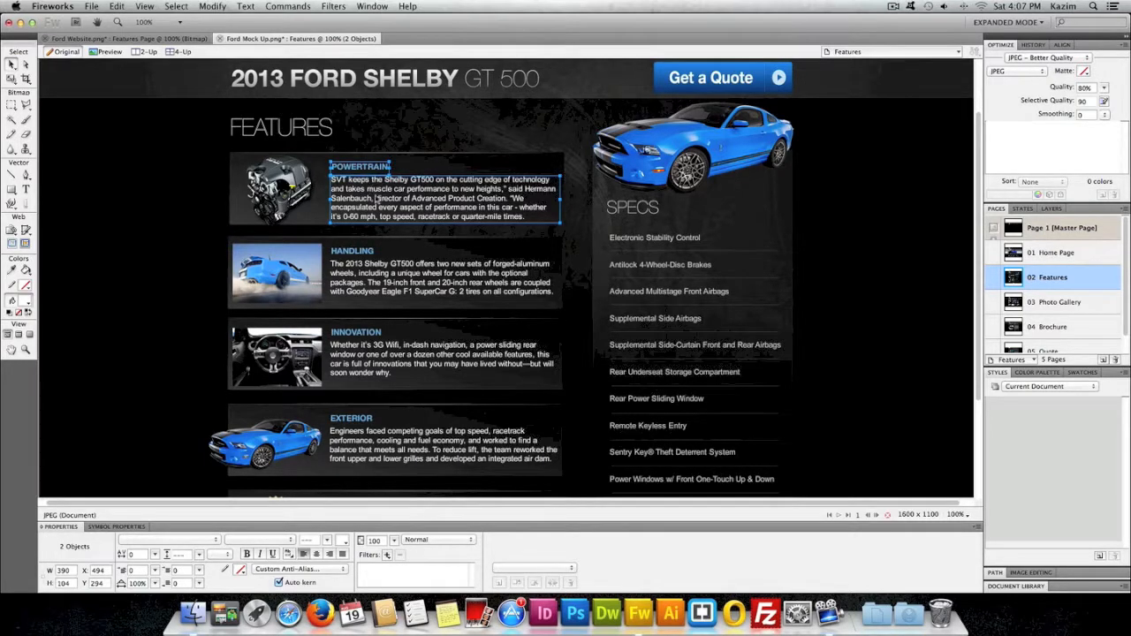
{"action": "left_click", "coordinate": [181, 39]}
{"action": "scroll", "coordinate": [277, 289], "scroll_direction": "down", "scroll_amount": 5}
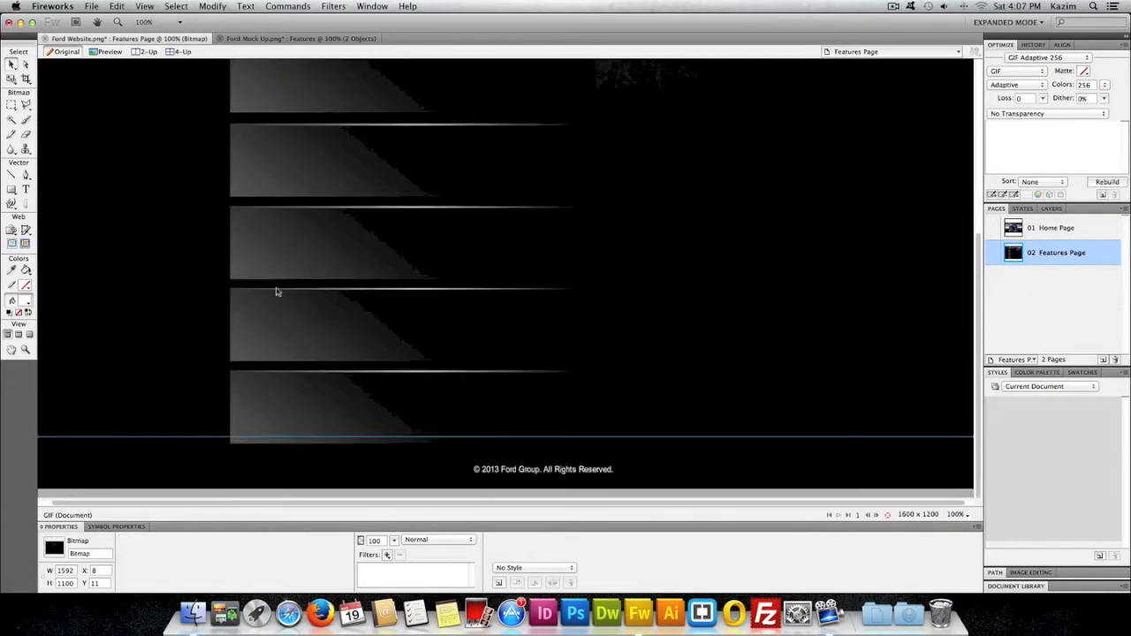
{"action": "key", "text": "super+v"}
{"action": "scroll", "coordinate": [378, 181], "scroll_direction": "up", "scroll_amount": 3}
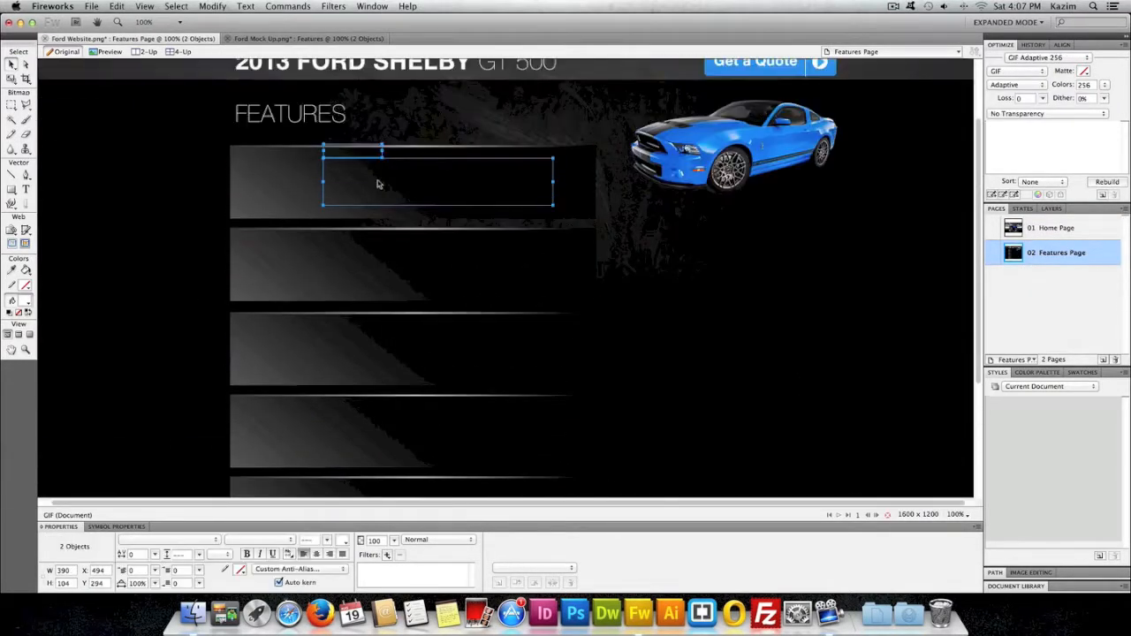
Bring the pasted POWERTRAIN heading and paragraph to the front and position them in the right part of the first feature box
{"action": "left_click_drag", "start_coordinate": [368, 151], "coordinate": [611, 229]}
{"action": "right_click", "coordinate": [613, 228]}
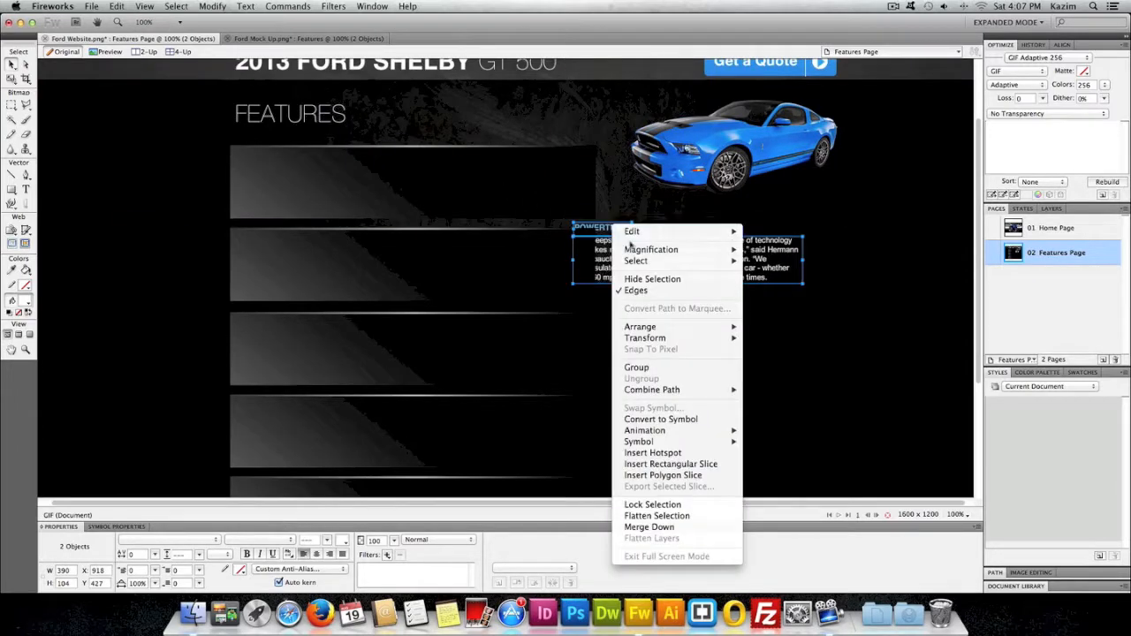
{"action": "mouse_move", "coordinate": [681, 332]}
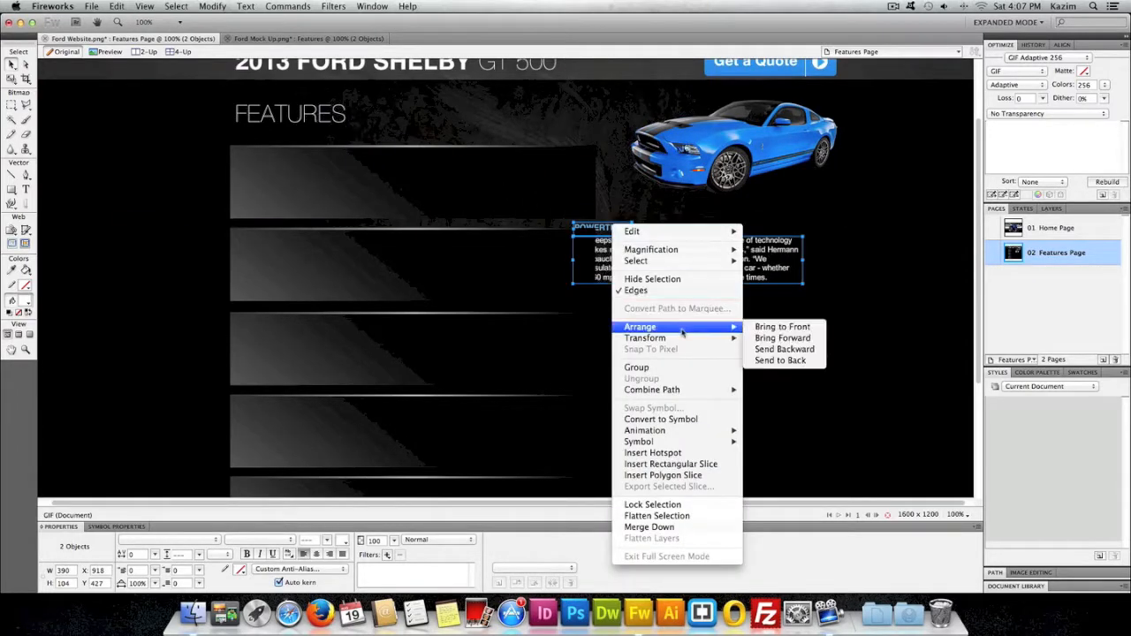
{"action": "left_click", "coordinate": [752, 329]}
{"action": "left_click_drag", "start_coordinate": [668, 270], "coordinate": [451, 200]}
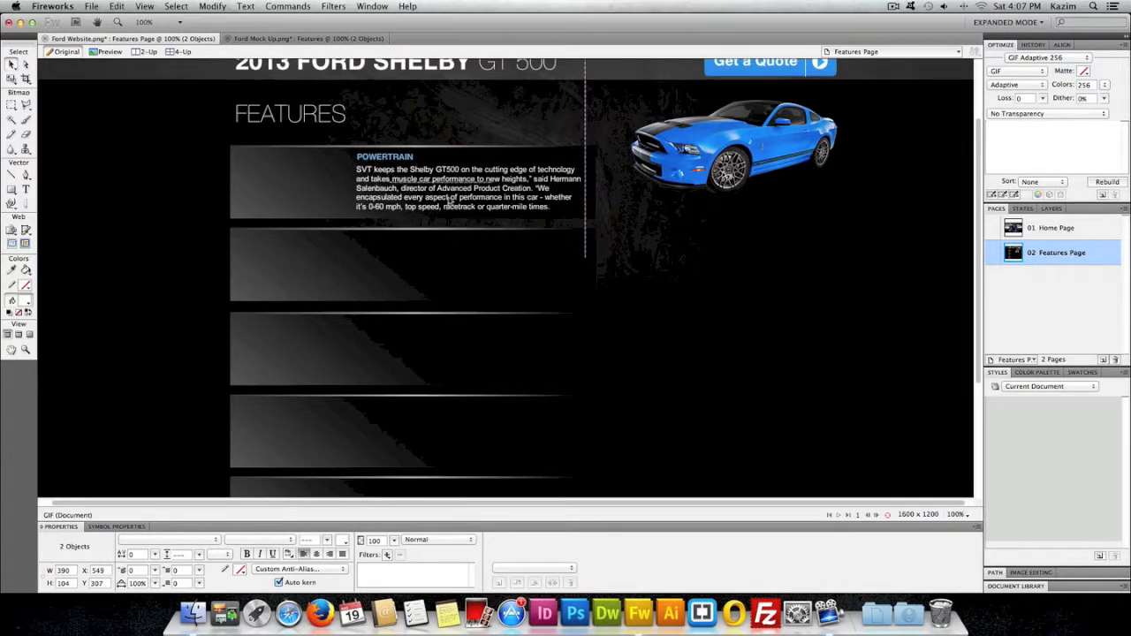
Select the POWERTRAIN paragraph's entire text, examine its font and size settings, and activate the Text tool
{"action": "left_click", "coordinate": [445, 212]}
{"action": "left_click", "coordinate": [407, 189]}
{"action": "left_click_drag", "start_coordinate": [356, 168], "coordinate": [555, 210]}
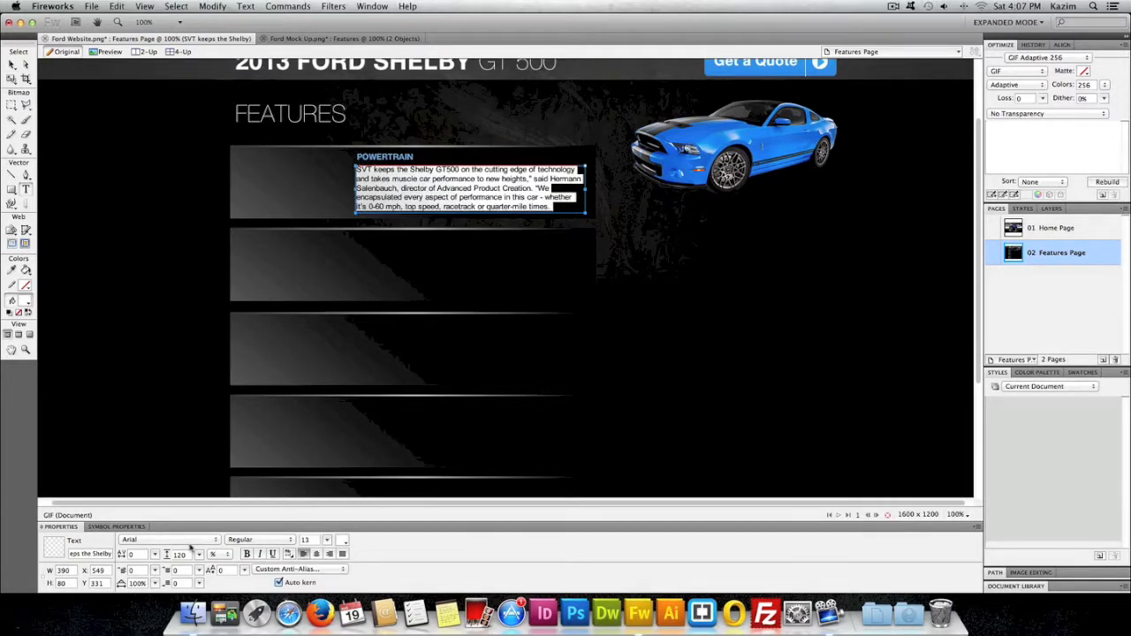
{"action": "double_click", "coordinate": [312, 539]}
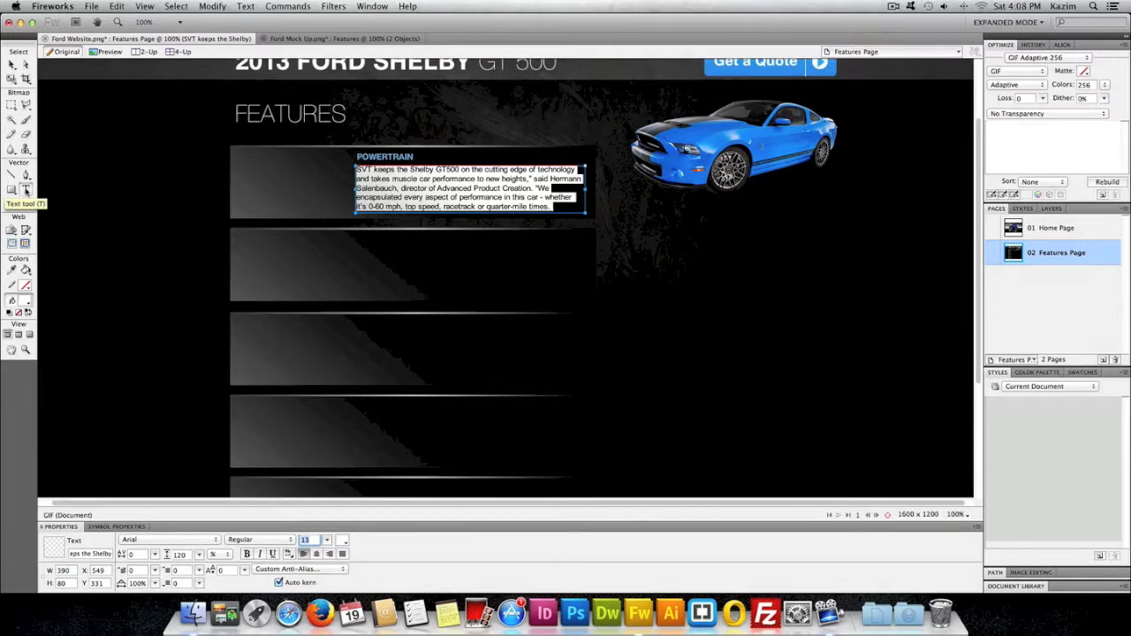
{"action": "left_click", "coordinate": [28, 195]}
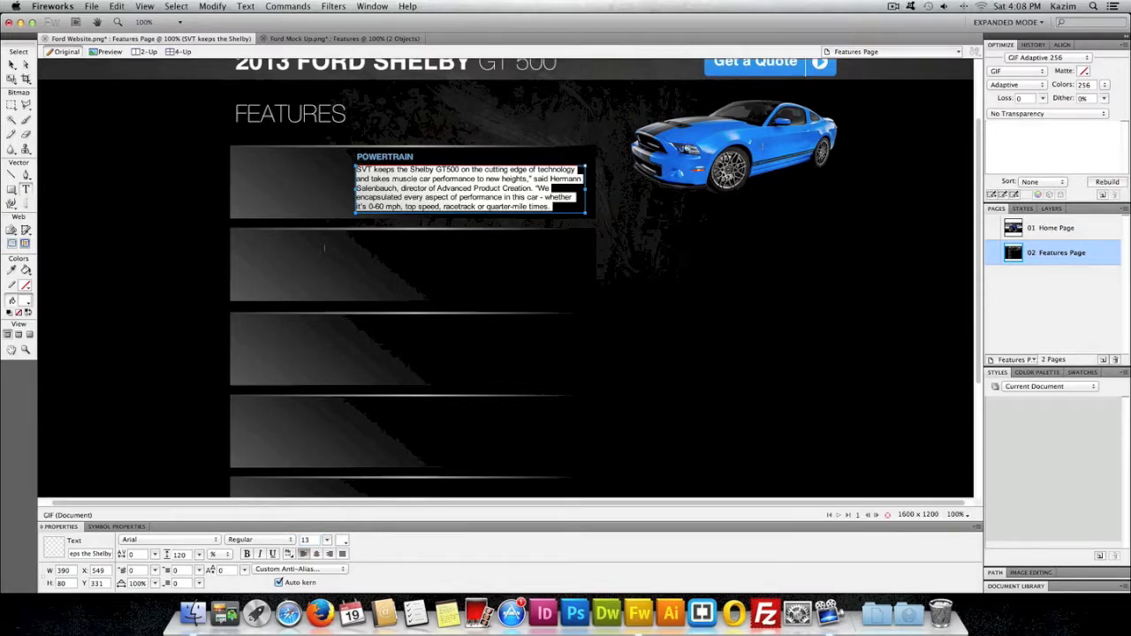
Add a text block about 434 px wide reading "TYPE YOUR TEXT HERE" in the second feature box and set its style to Regular
{"action": "left_click_drag", "start_coordinate": [330, 240], "coordinate": [585, 291]}
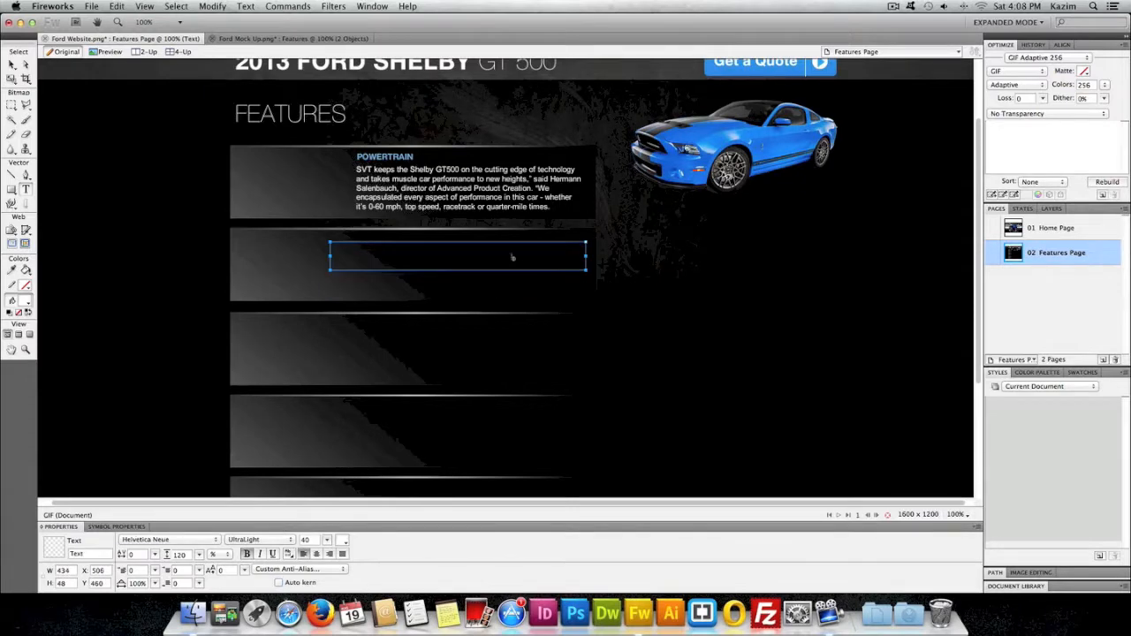
{"action": "type", "text": "TYPE YOUR TEXT HERE"}
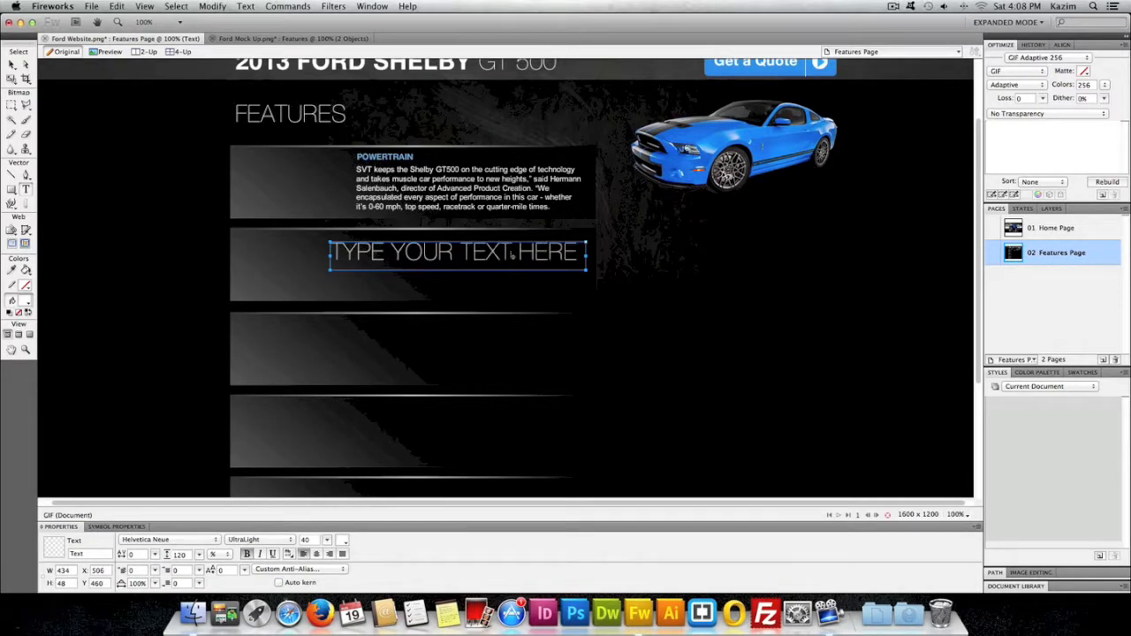
{"action": "left_click_drag", "start_coordinate": [332, 252], "coordinate": [575, 255]}
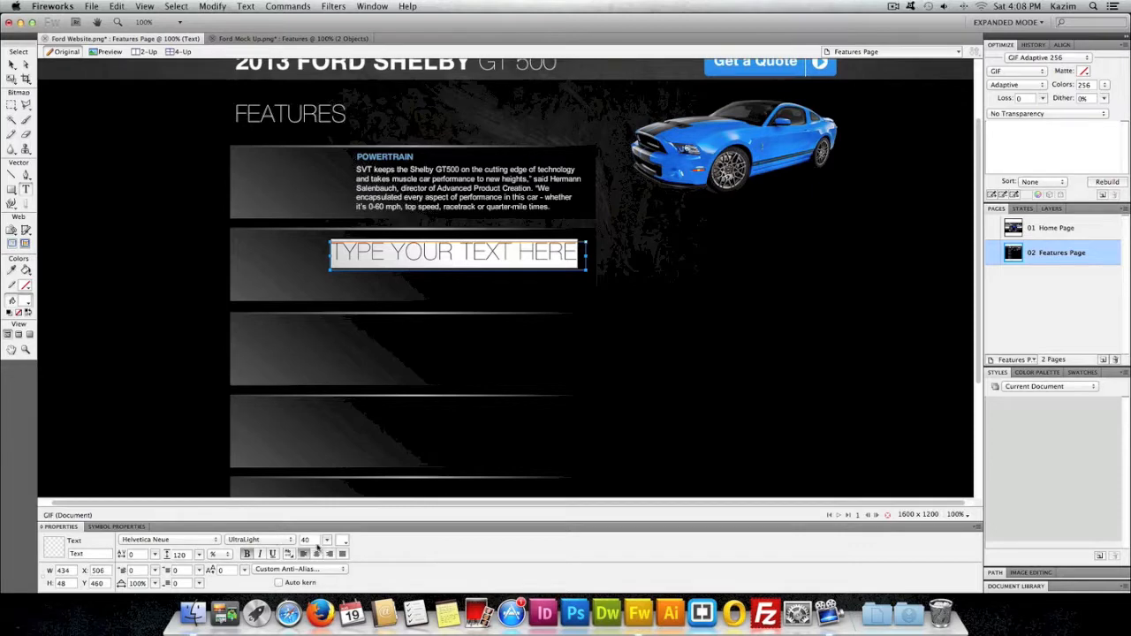
{"action": "left_click", "coordinate": [279, 540]}
{"action": "left_click", "coordinate": [278, 557]}
{"action": "left_click", "coordinate": [275, 541]}
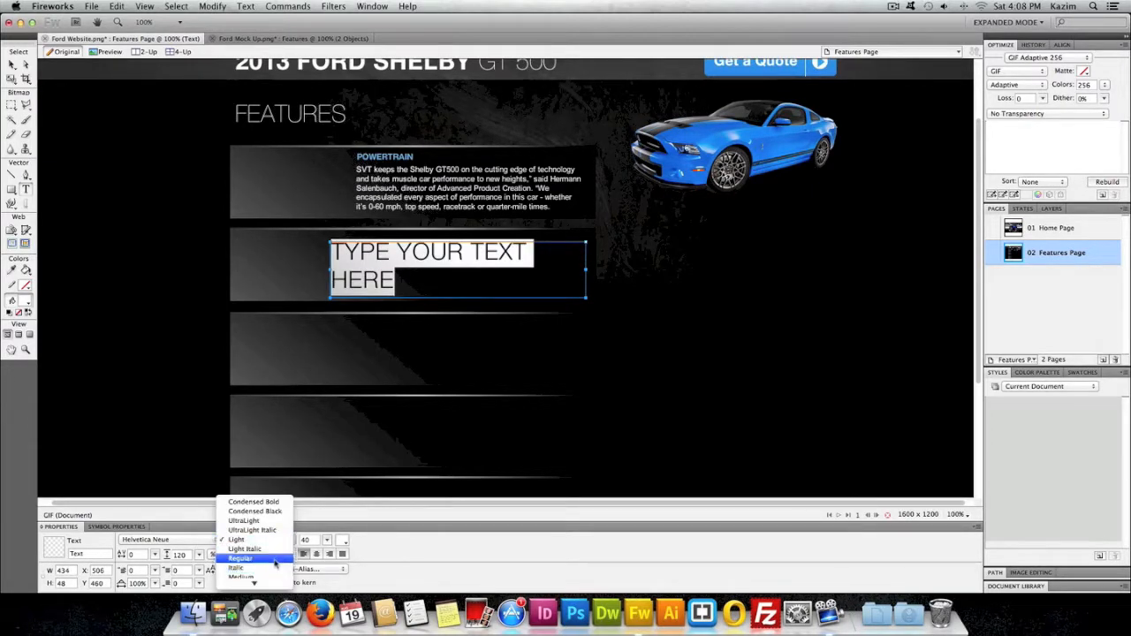
{"action": "left_click", "coordinate": [278, 570]}
Colour the sample text in the second box bright green and change its font to Roboto Condensed
{"action": "left_click", "coordinate": [343, 542]}
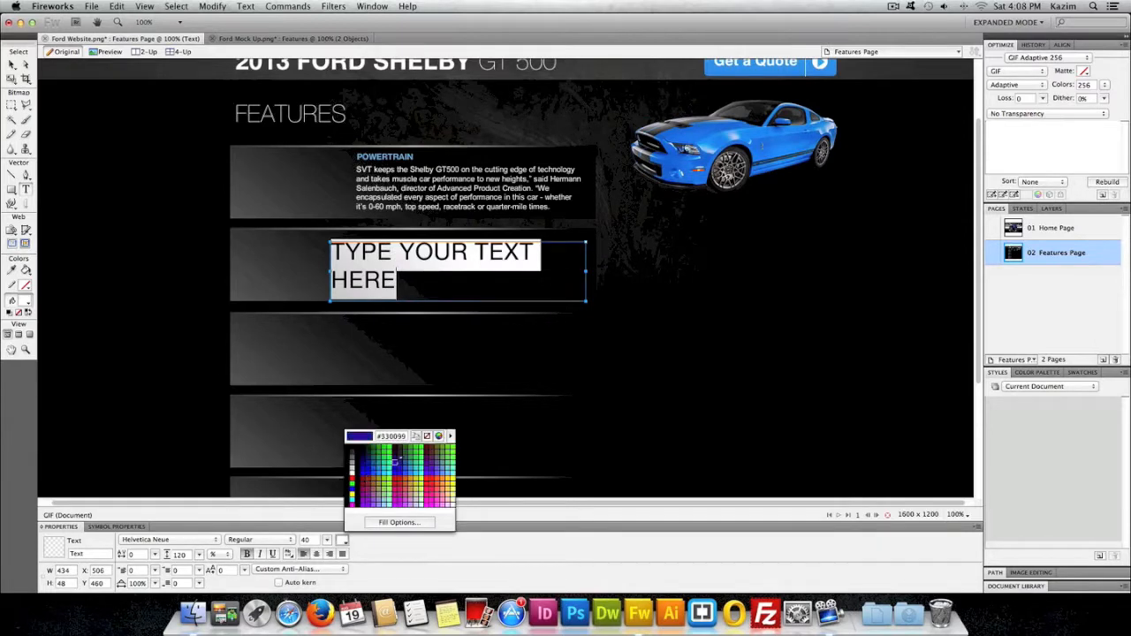
{"action": "left_click", "coordinate": [433, 463]}
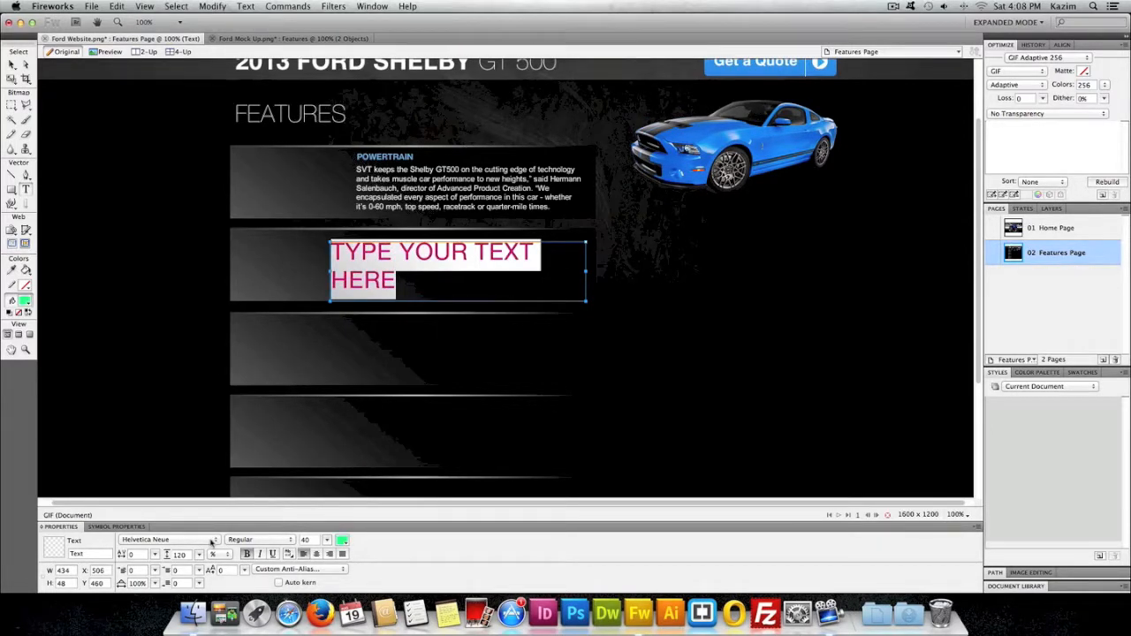
{"action": "left_click", "coordinate": [210, 540]}
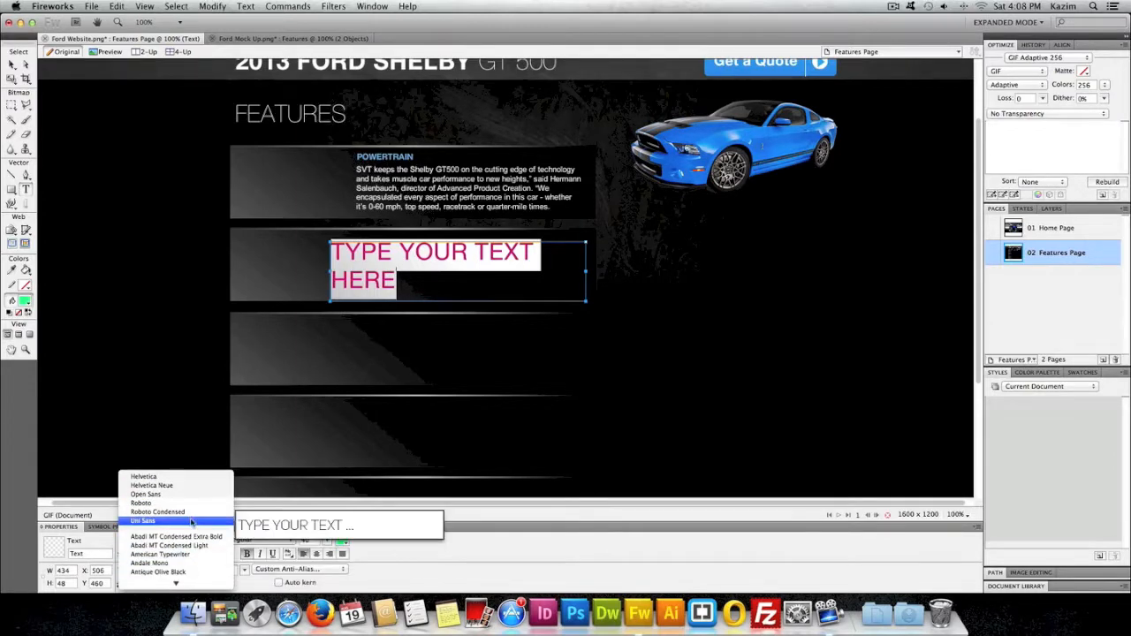
{"action": "left_click", "coordinate": [189, 513]}
{"action": "left_click", "coordinate": [409, 252]}
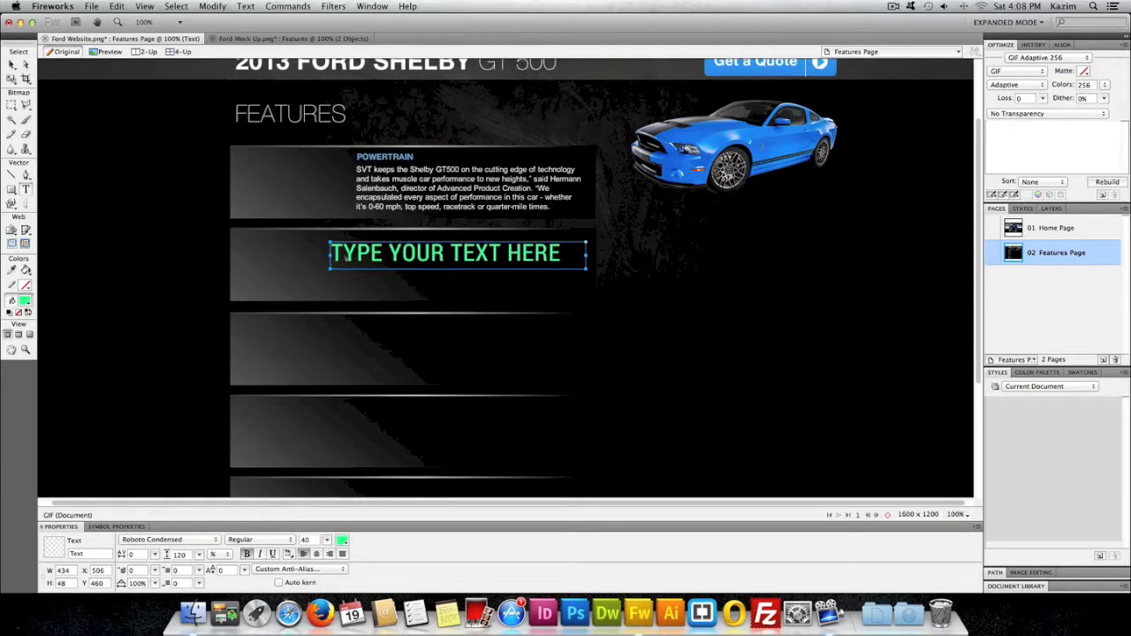
{"action": "left_click_drag", "start_coordinate": [332, 253], "coordinate": [553, 272]}
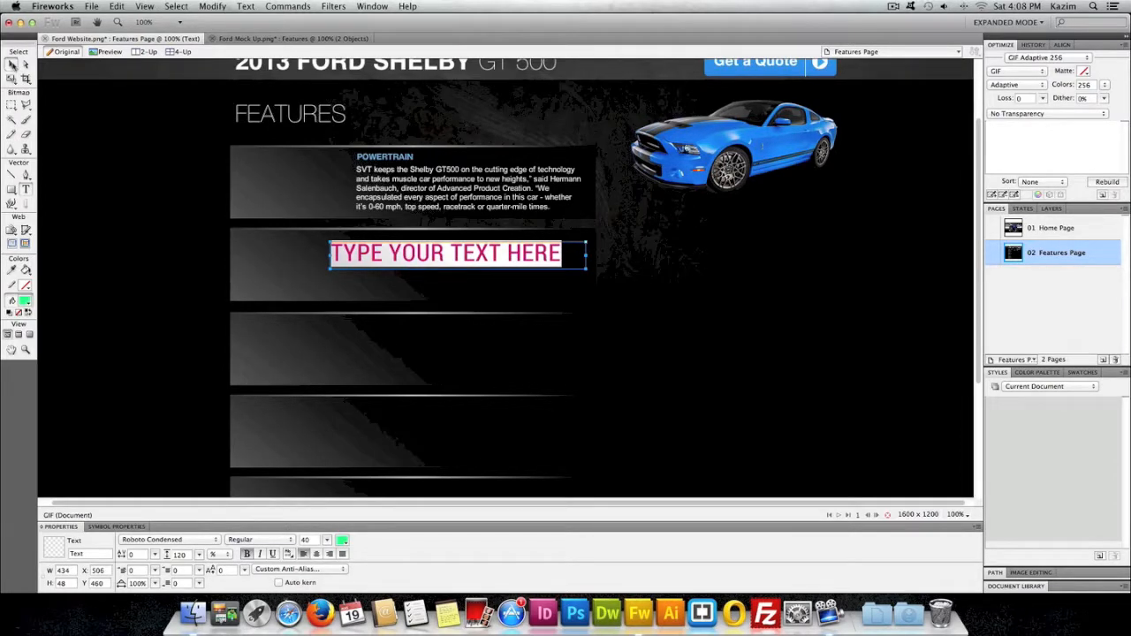
Reposition the sample text inside the second feature box, and delete it
{"action": "left_click", "coordinate": [12, 65]}
{"action": "left_click_drag", "start_coordinate": [422, 253], "coordinate": [414, 262]}
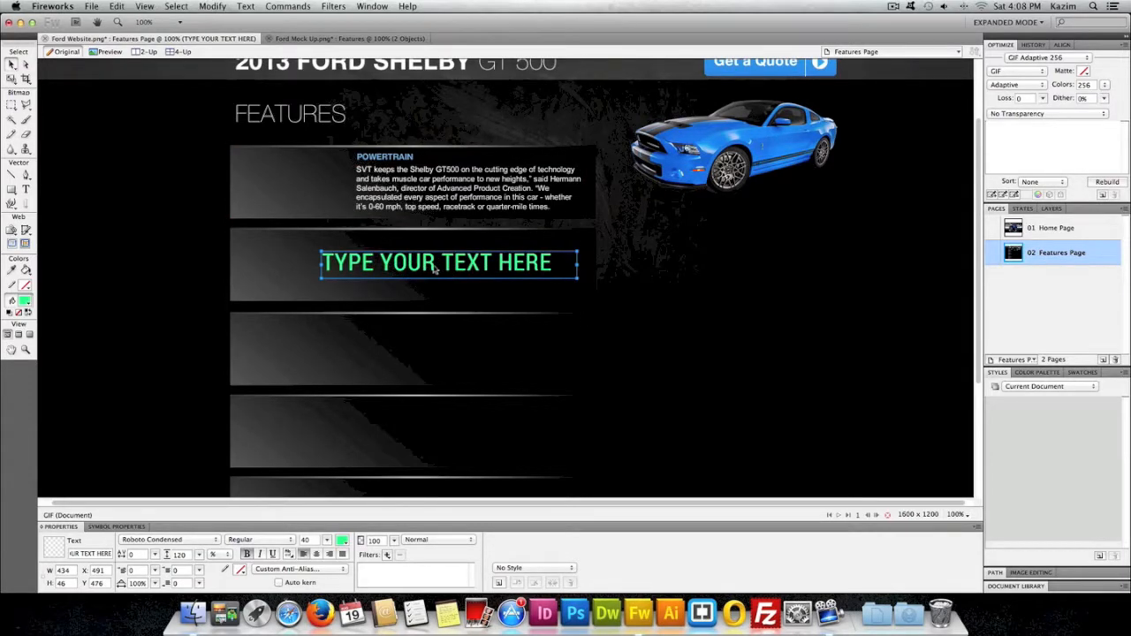
{"action": "key", "text": "Right"}
{"action": "key", "text": "Right"}
{"action": "key", "text": "Right"}
{"action": "key", "text": "Right"}
{"action": "key", "text": "Right"}
{"action": "key", "text": "Right"}
{"action": "key", "text": "Delete"}
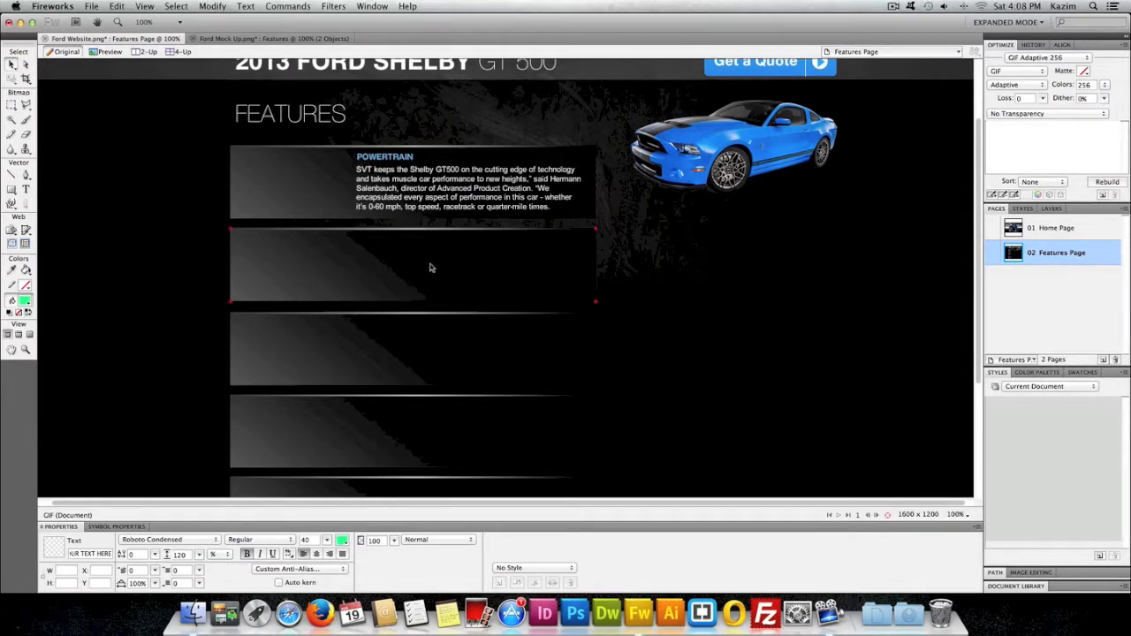
Check the mock-up's powertrain image, import Engine.png into the Features page and move it over the first feature box
{"action": "left_click", "coordinate": [226, 39]}
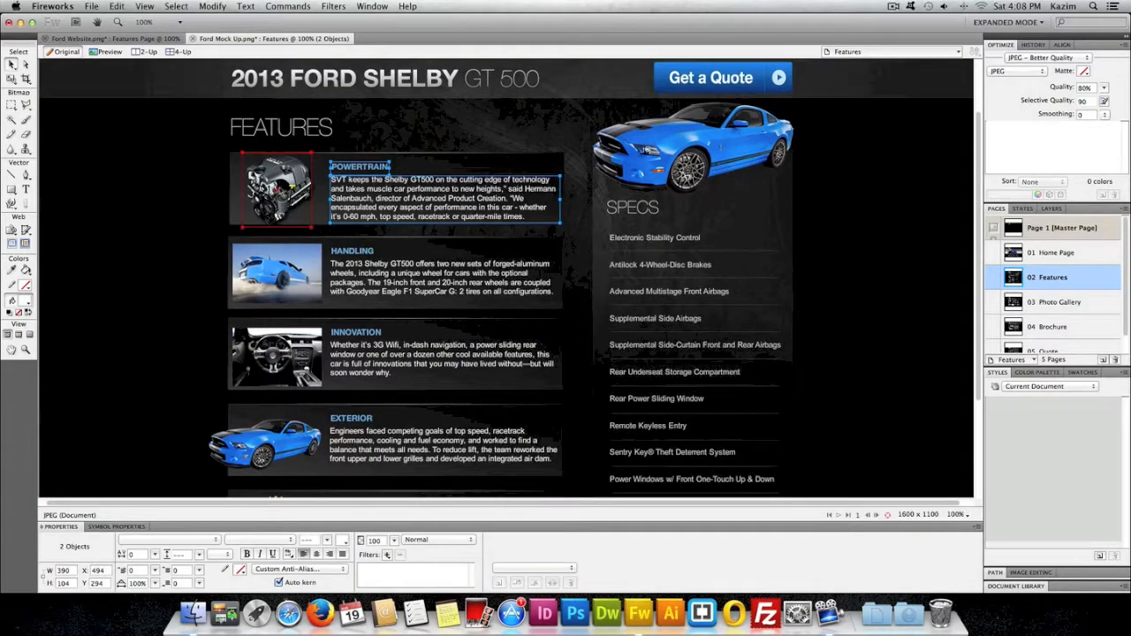
{"action": "left_click", "coordinate": [130, 40]}
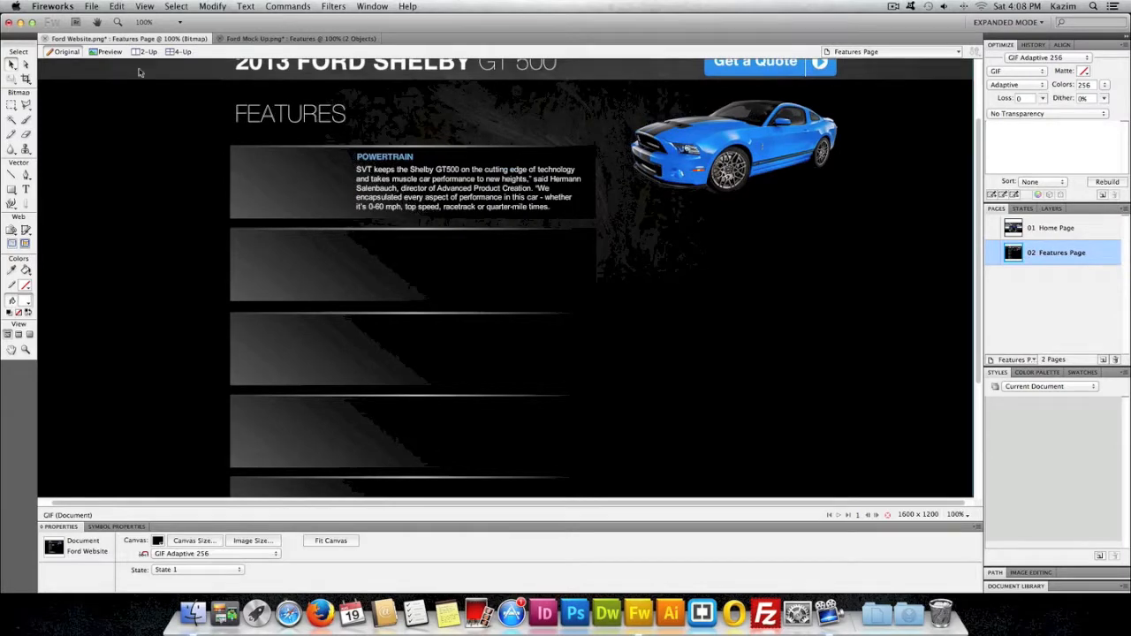
{"action": "left_click", "coordinate": [91, 6]}
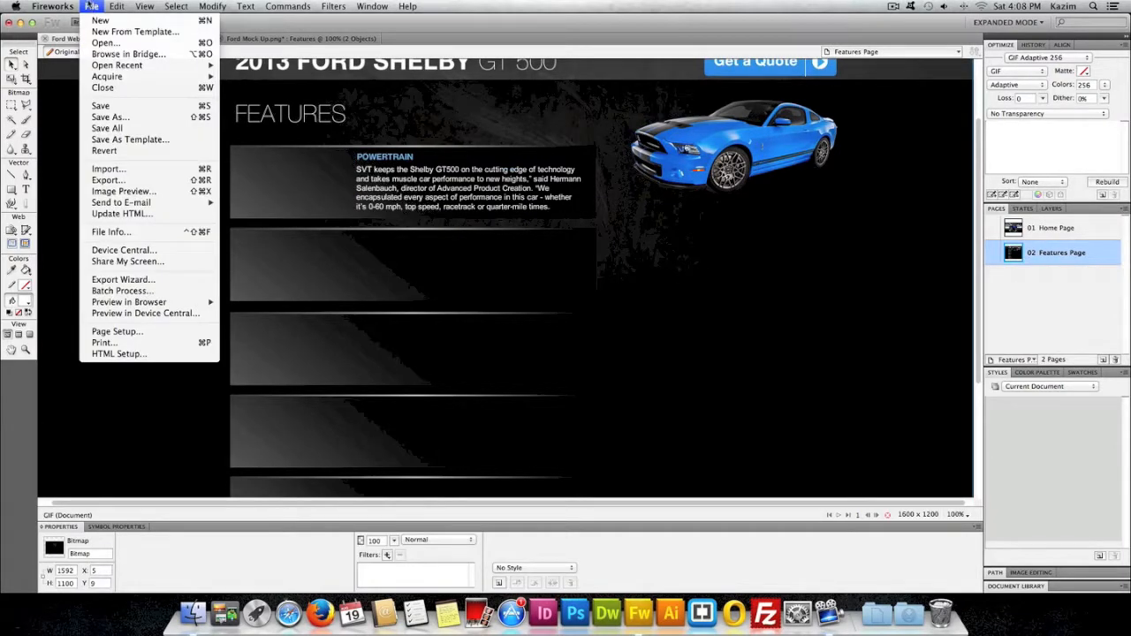
{"action": "left_click", "coordinate": [108, 169]}
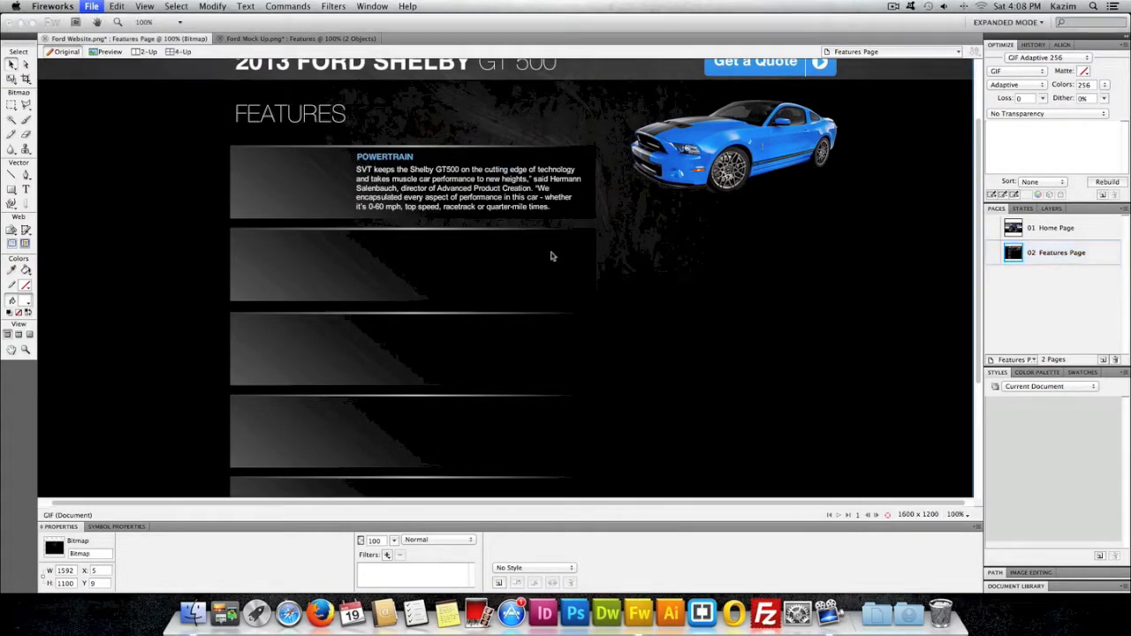
{"action": "scroll", "coordinate": [490, 256], "scroll_direction": "down", "scroll_amount": 2}
{"action": "left_click_drag", "start_coordinate": [768, 168], "coordinate": [765, 270]}
{"action": "left_click", "coordinate": [502, 170]}
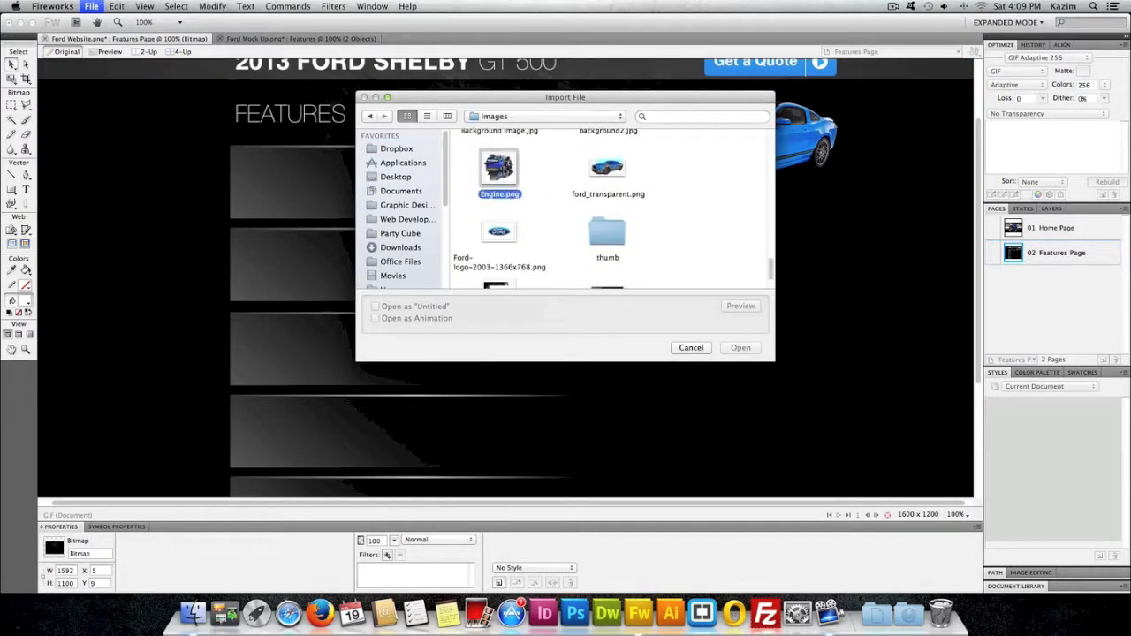
{"action": "key", "text": "Return"}
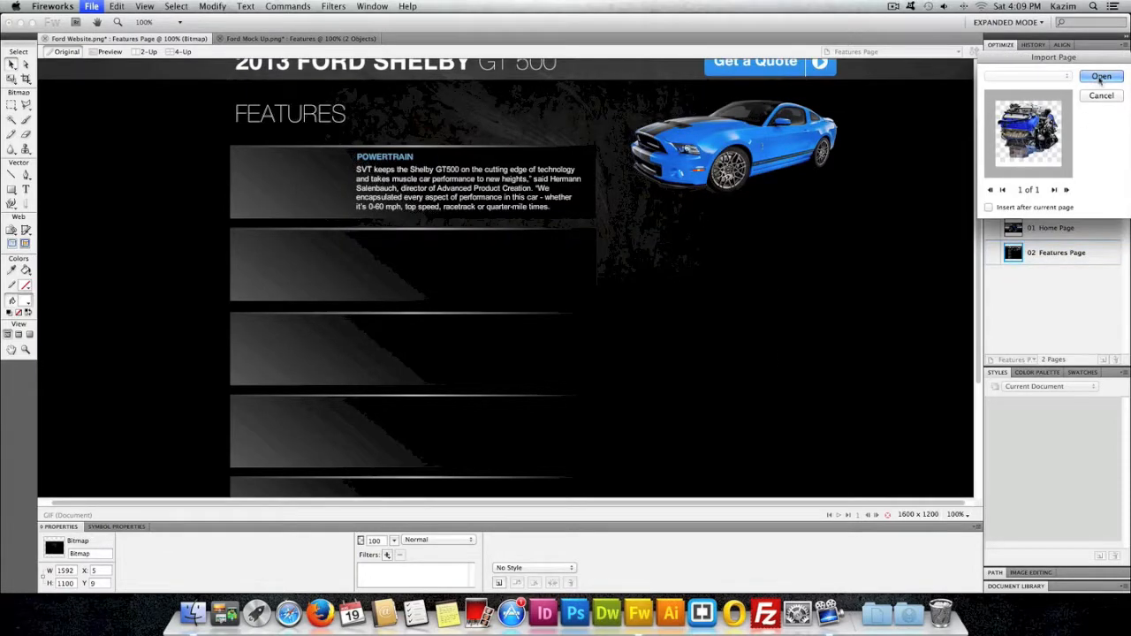
{"action": "left_click", "coordinate": [1100, 76]}
{"action": "left_click", "coordinate": [621, 237]}
{"action": "left_click_drag", "start_coordinate": [695, 316], "coordinate": [285, 219]}
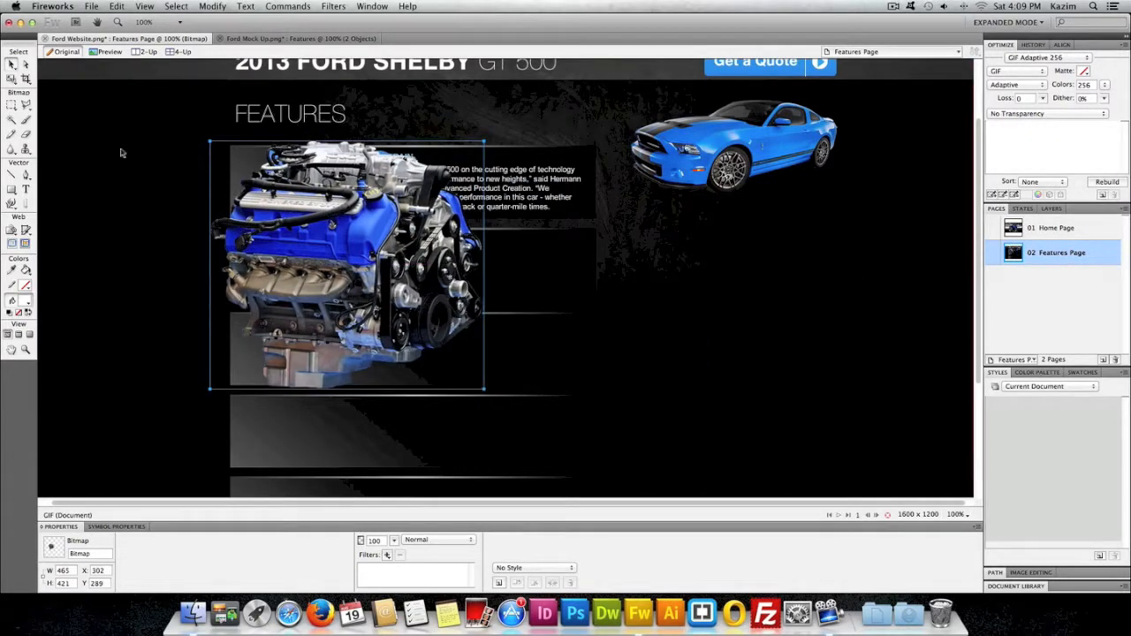
Scale the engine image down to about 139 × 125 px and fit it at the left end of the first feature box
{"action": "left_click", "coordinate": [12, 79]}
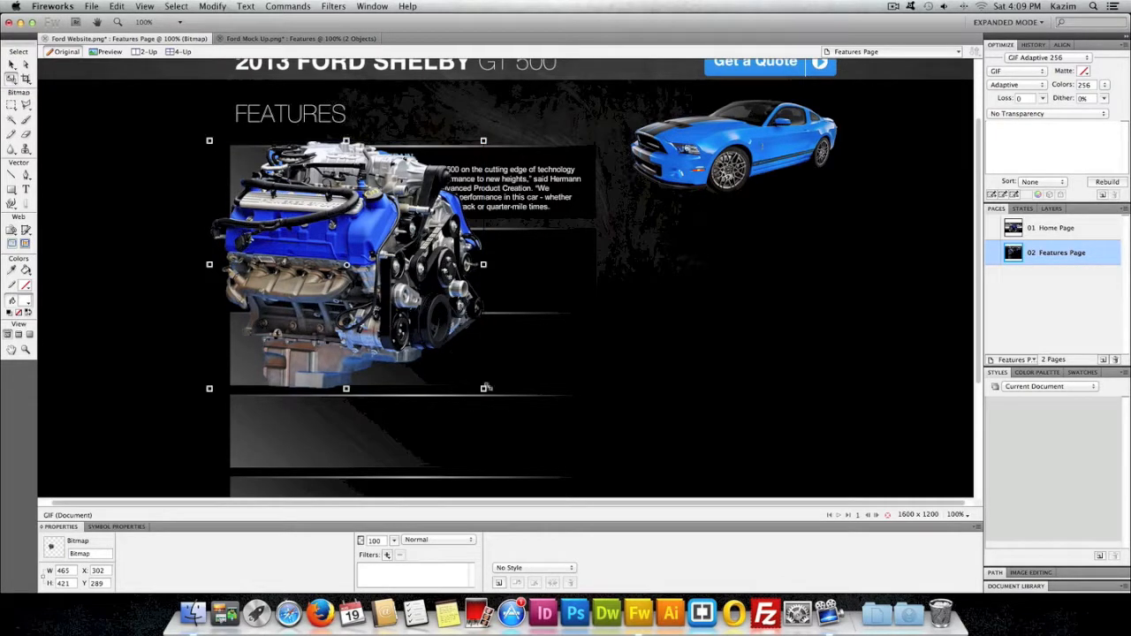
{"action": "left_click_drag", "start_coordinate": [484, 388], "coordinate": [301, 215]}
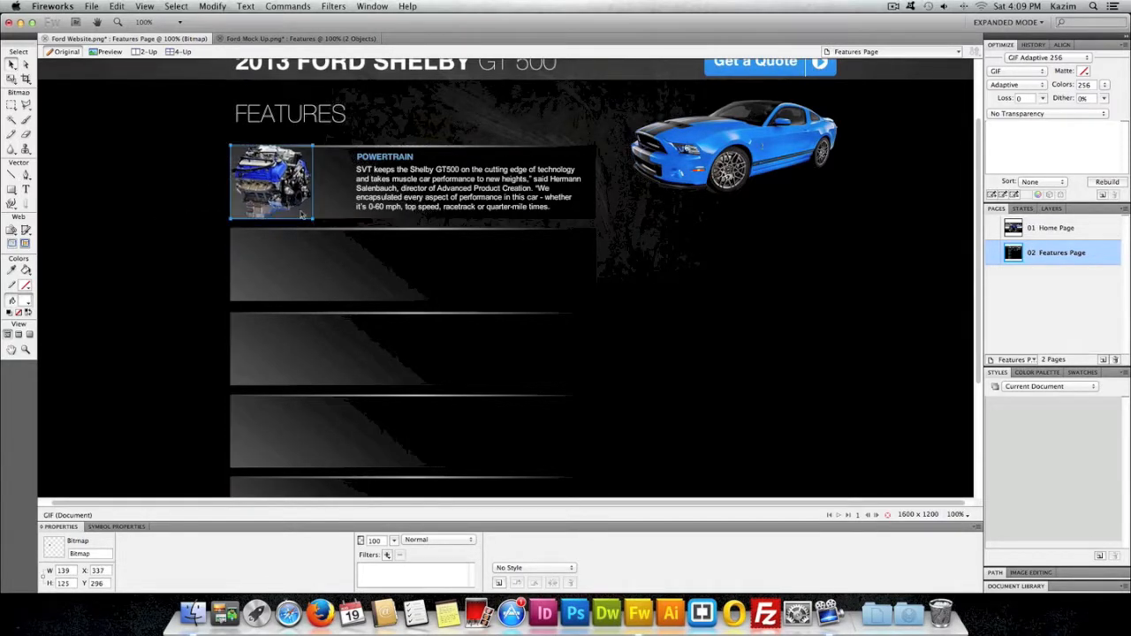
{"action": "left_click", "coordinate": [71, 159]}
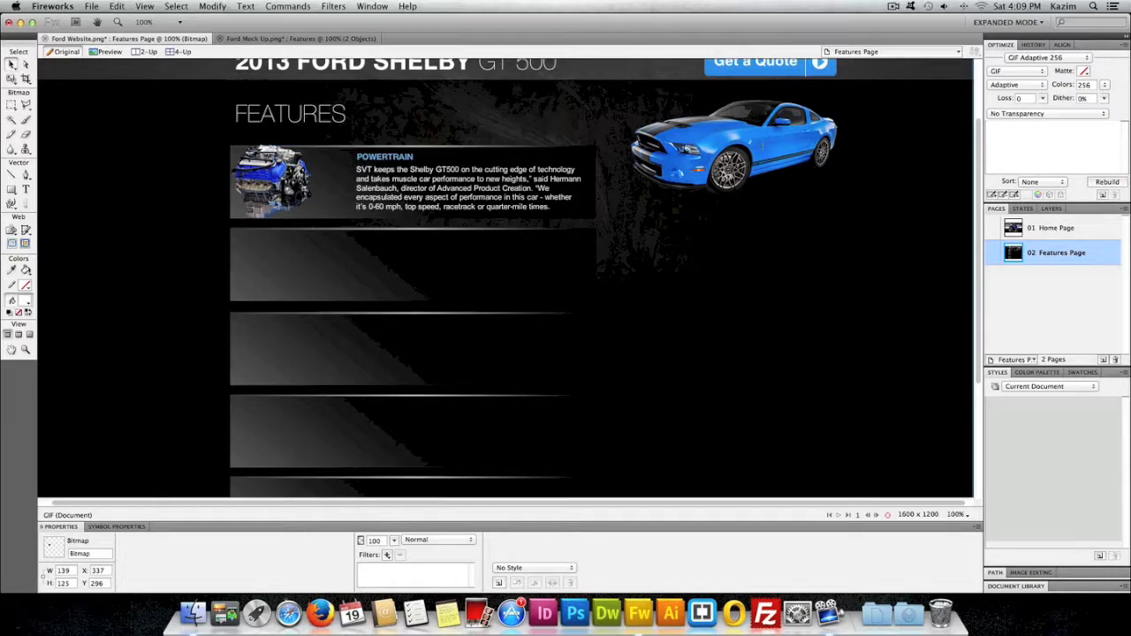
Widen the POWERTRAIN paragraph leftward to about 440 px and remove the line break before "it's 0-60 mph"
{"action": "left_click", "coordinate": [404, 185]}
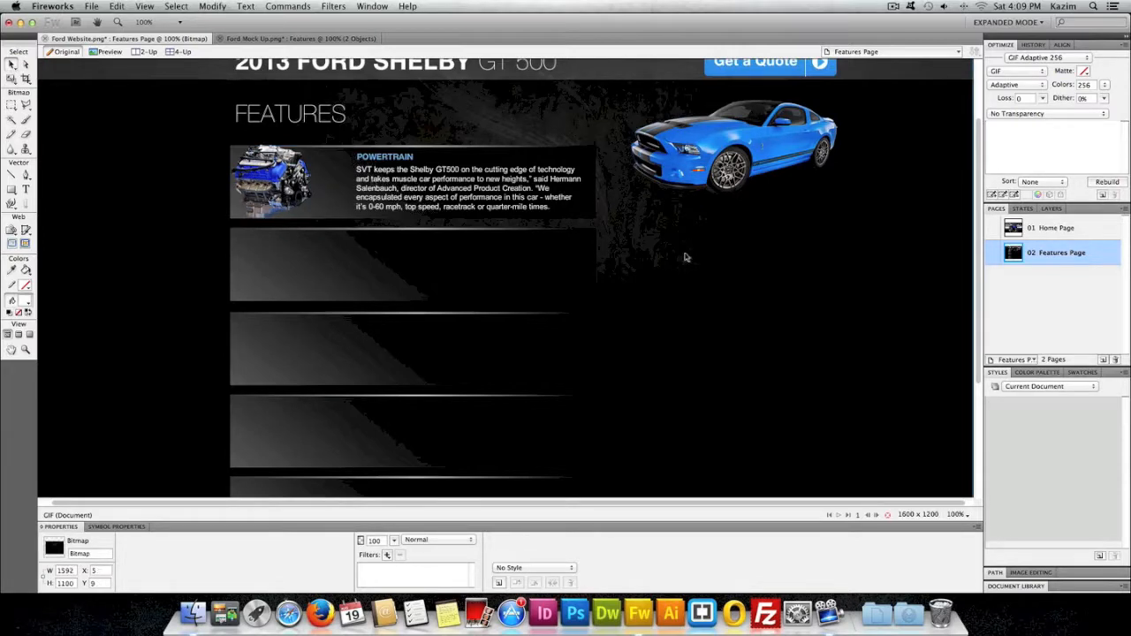
{"action": "left_click", "coordinate": [404, 188]}
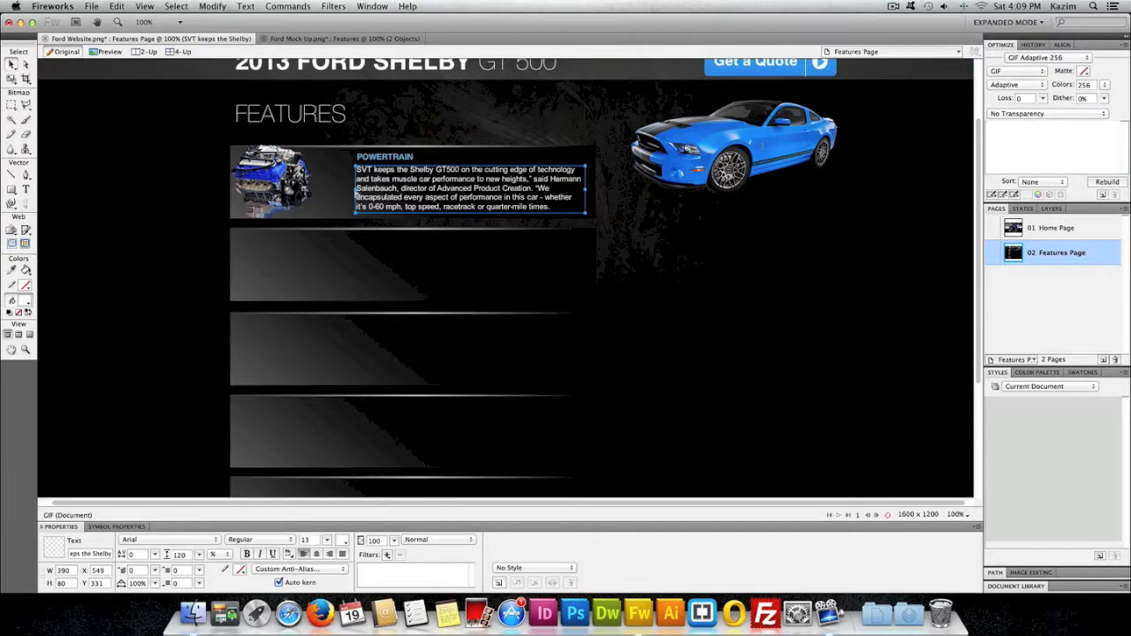
{"action": "left_click_drag", "start_coordinate": [355, 192], "coordinate": [326, 197]}
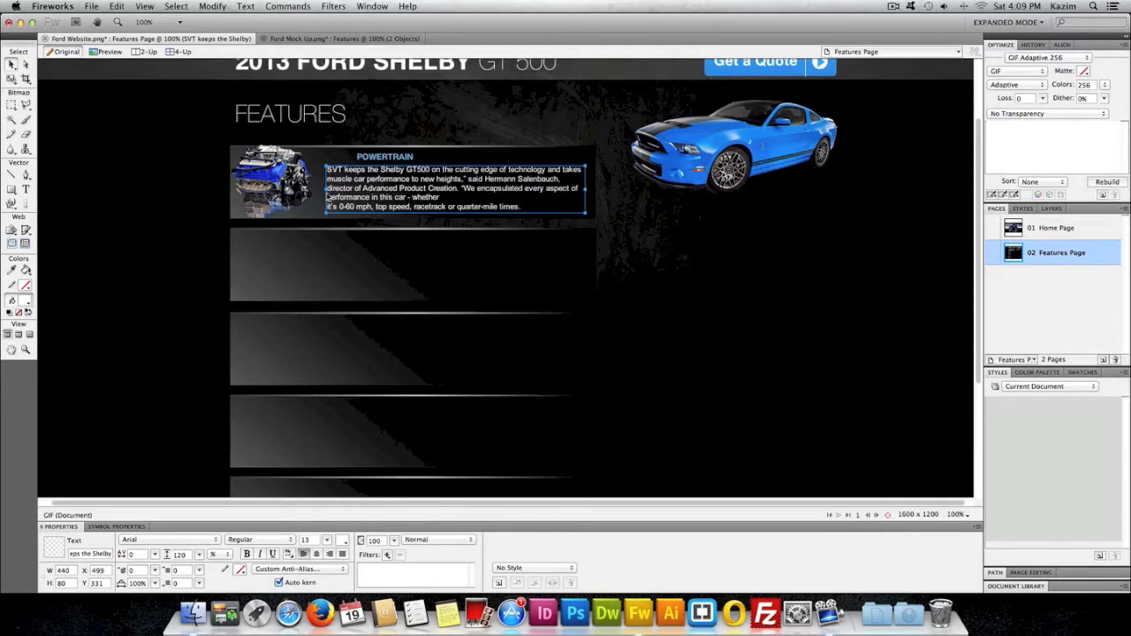
{"action": "double_click", "coordinate": [425, 201]}
{"action": "left_click", "coordinate": [406, 191]}
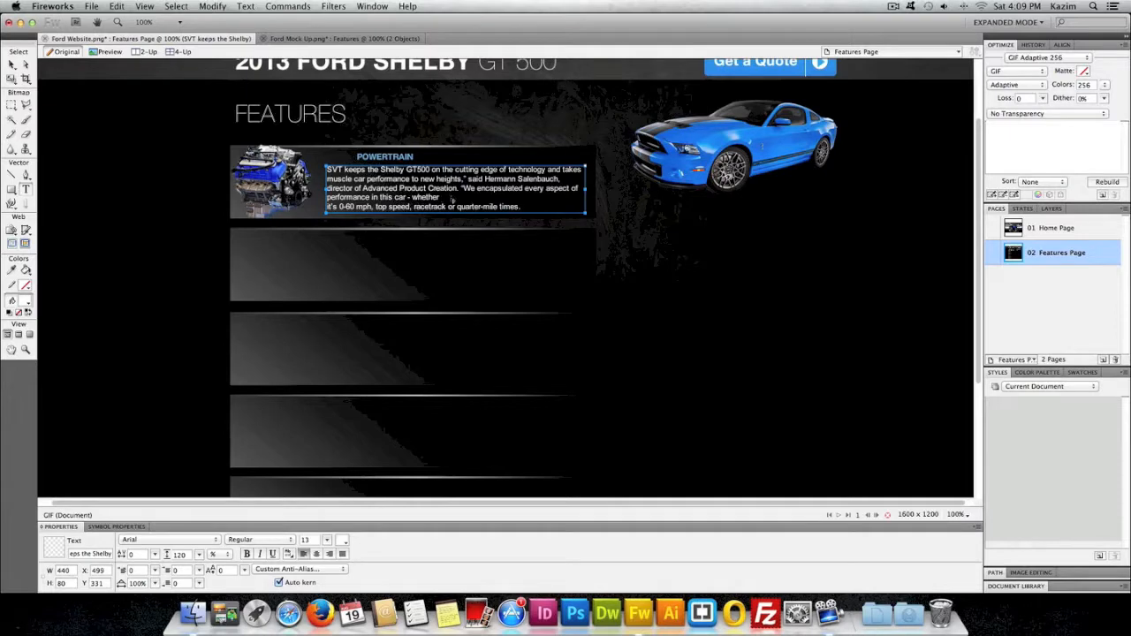
{"action": "key", "text": "Delete"}
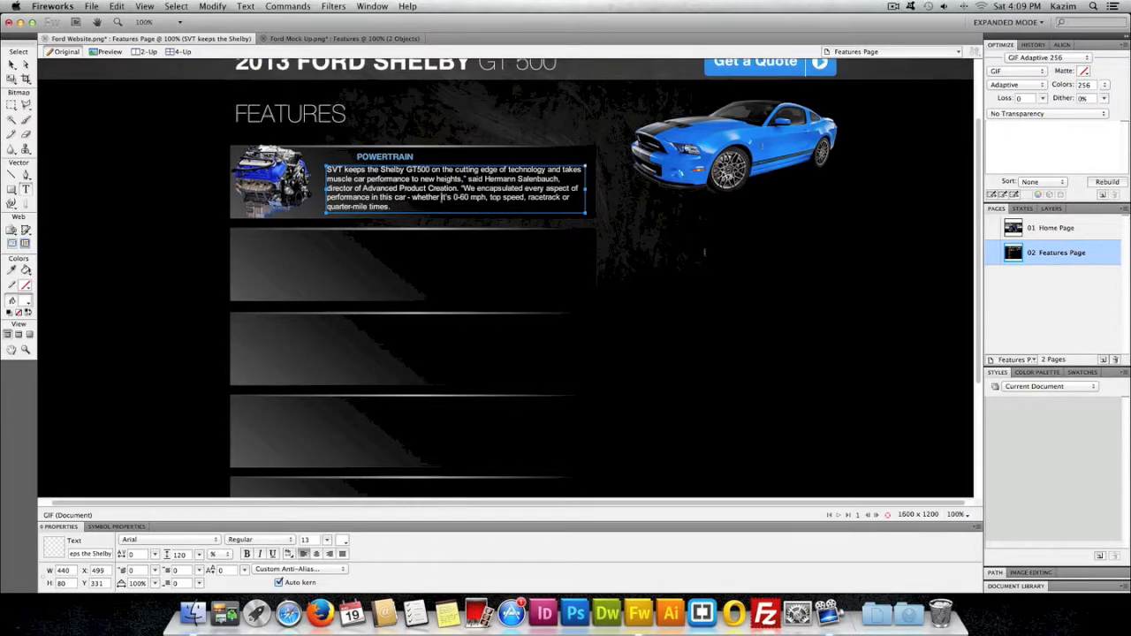
Align the POWERTRAIN heading with the paragraph's left edge and nudge the heading and paragraph together slightly down
{"action": "left_click", "coordinate": [562, 189]}
{"action": "left_click_drag", "start_coordinate": [380, 162], "coordinate": [358, 158]}
{"action": "key", "text": "Up"}
{"action": "key", "text": "Up"}
{"action": "left_click", "coordinate": [475, 133]}
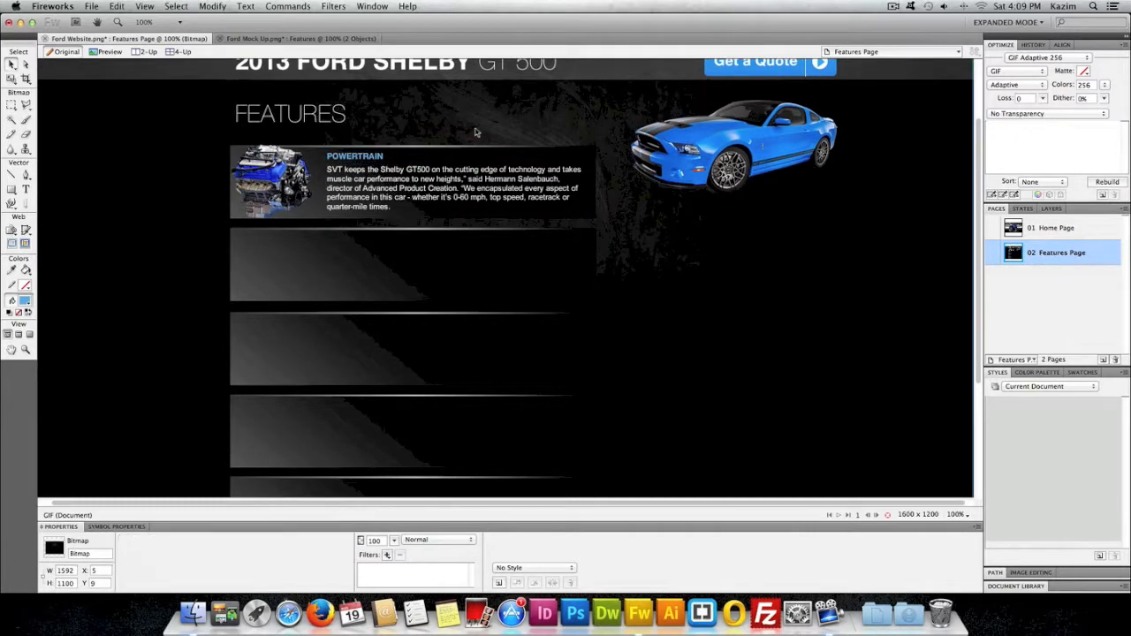
{"action": "left_click", "coordinate": [366, 196]}
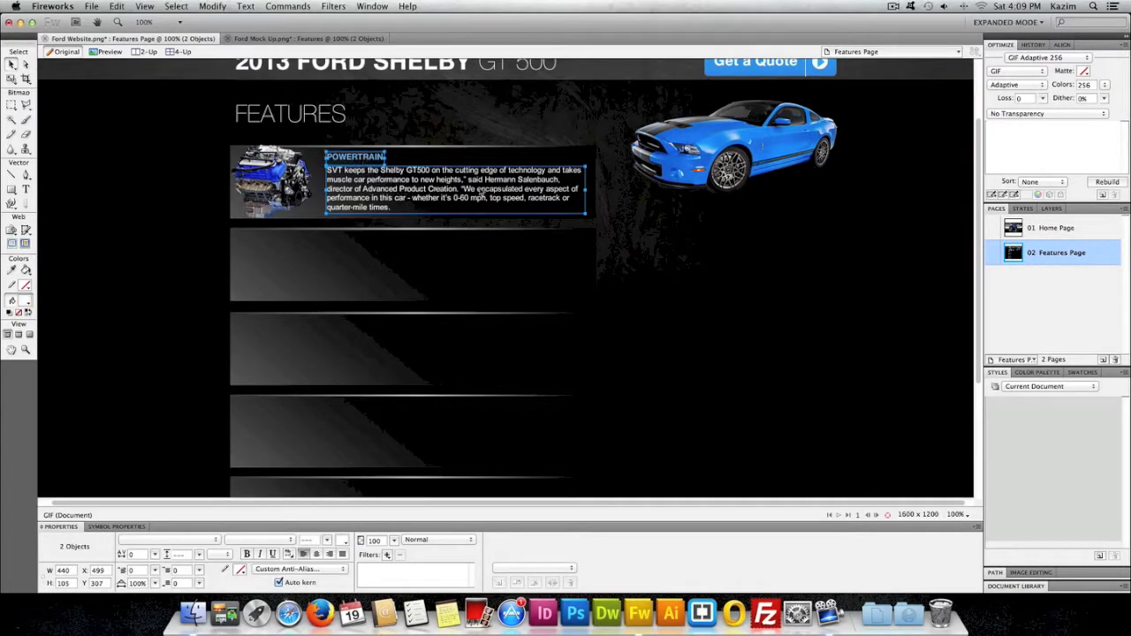
{"action": "left_click", "coordinate": [718, 299]}
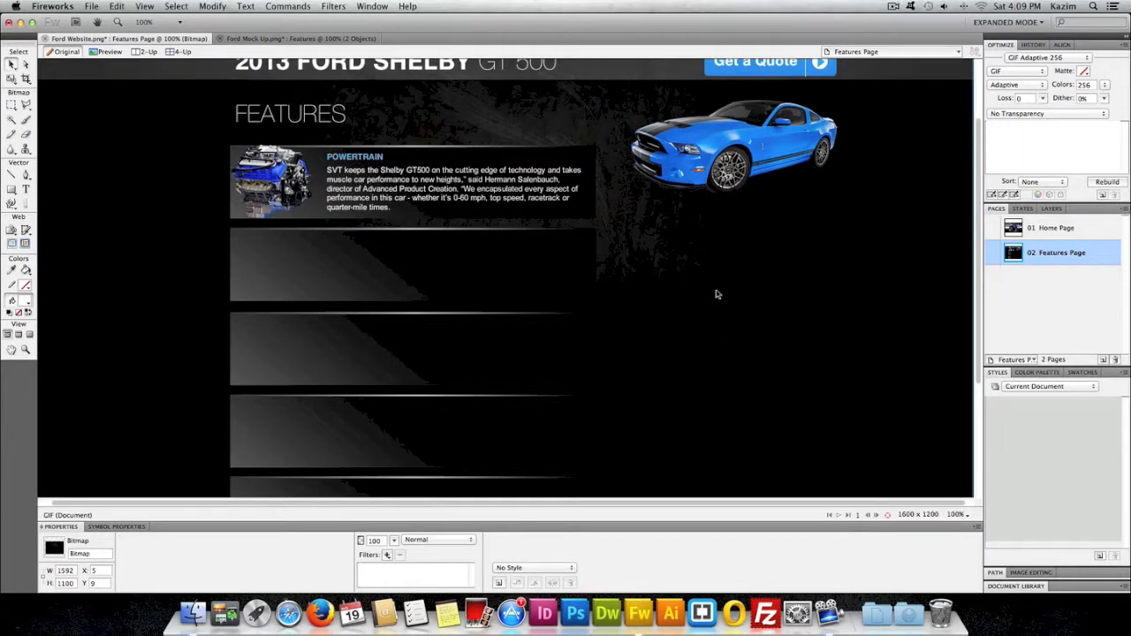
Check the mock-up's HANDLING picture, import 13shelbygt500-46.jpg and place it to the right of the feature boxes
{"action": "scroll", "coordinate": [339, 195], "scroll_direction": "down", "scroll_amount": 3}
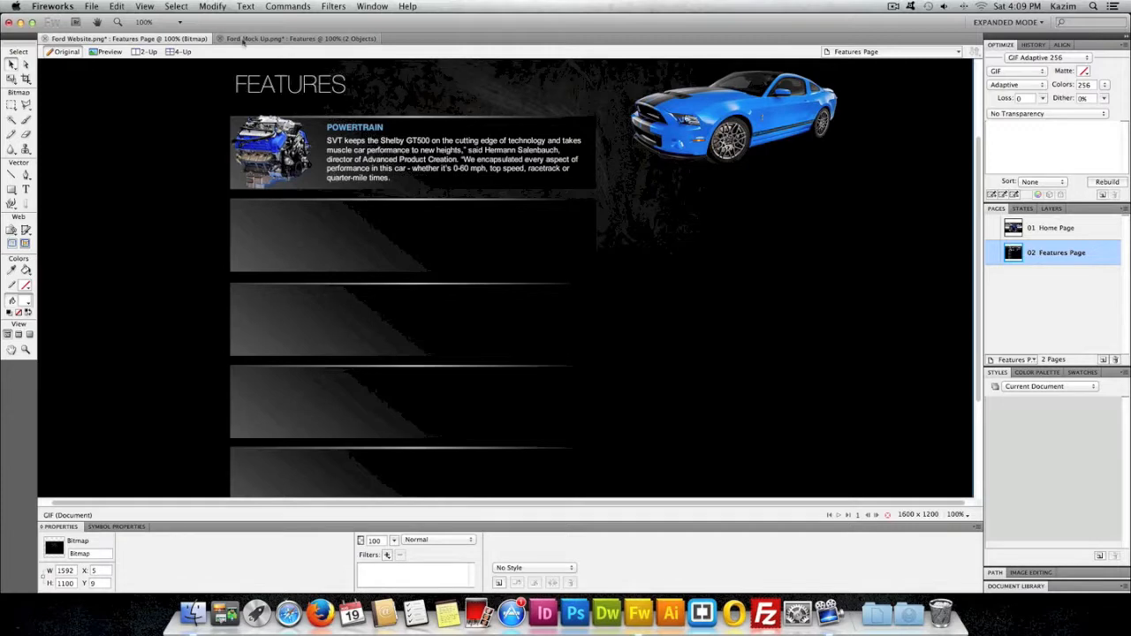
{"action": "left_click", "coordinate": [256, 38]}
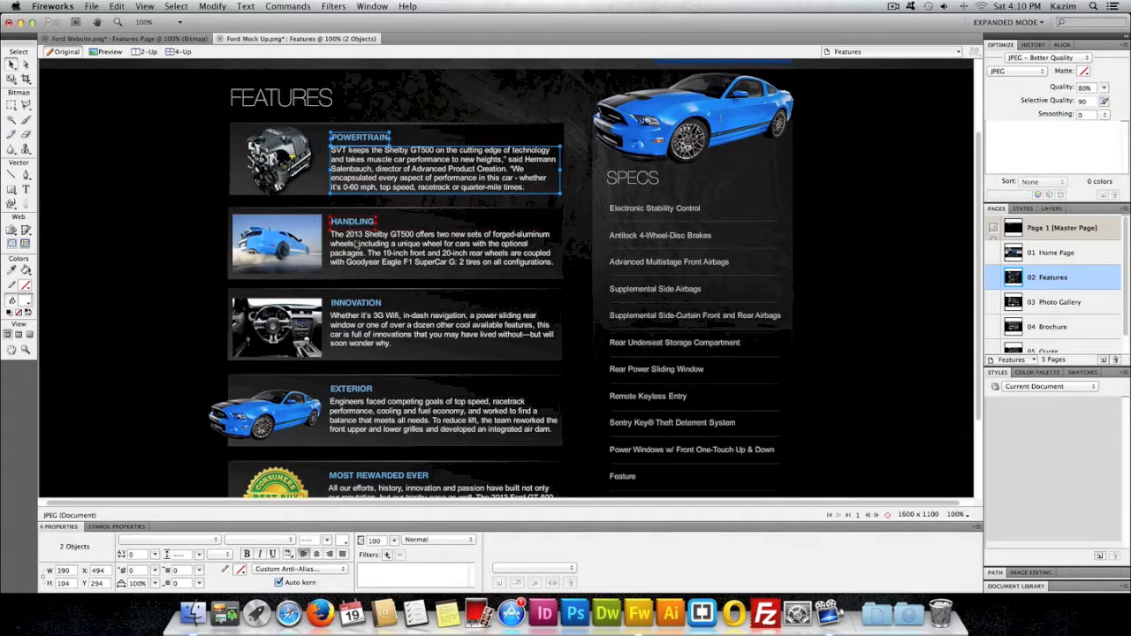
{"action": "left_click", "coordinate": [154, 40]}
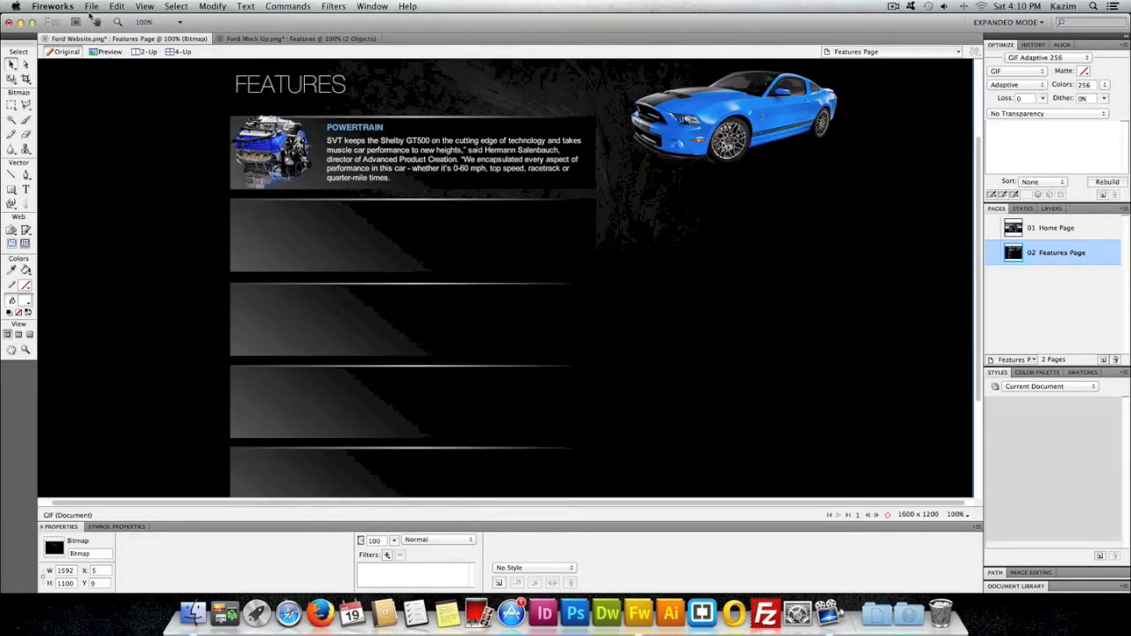
{"action": "left_click", "coordinate": [91, 6]}
{"action": "left_click", "coordinate": [107, 168]}
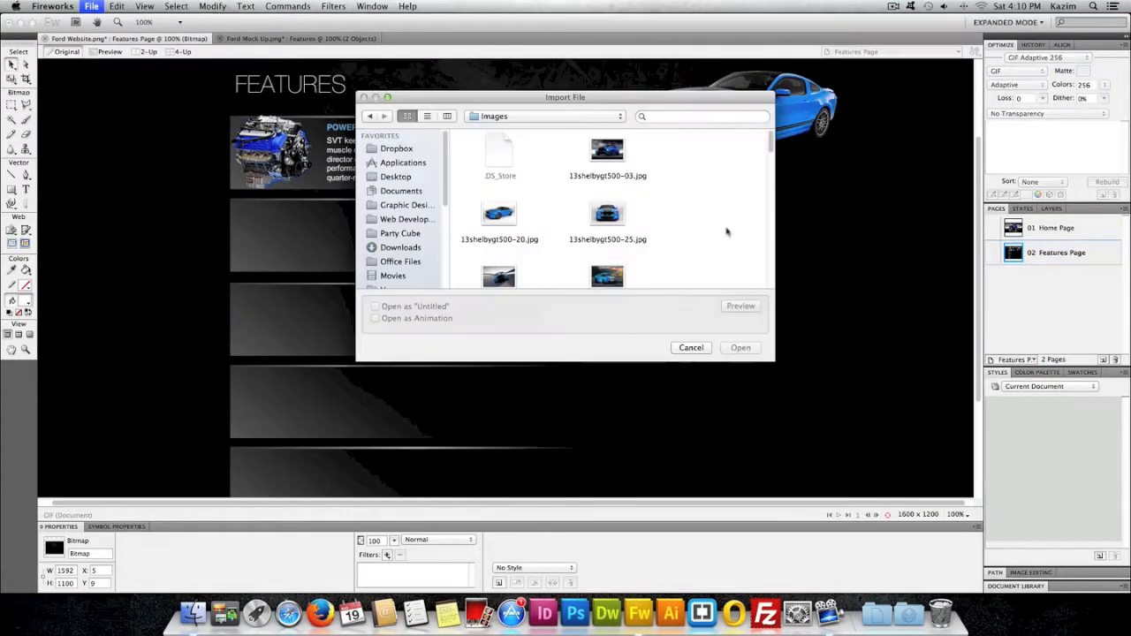
{"action": "left_click_drag", "start_coordinate": [770, 150], "coordinate": [772, 196]}
{"action": "double_click", "coordinate": [606, 145]}
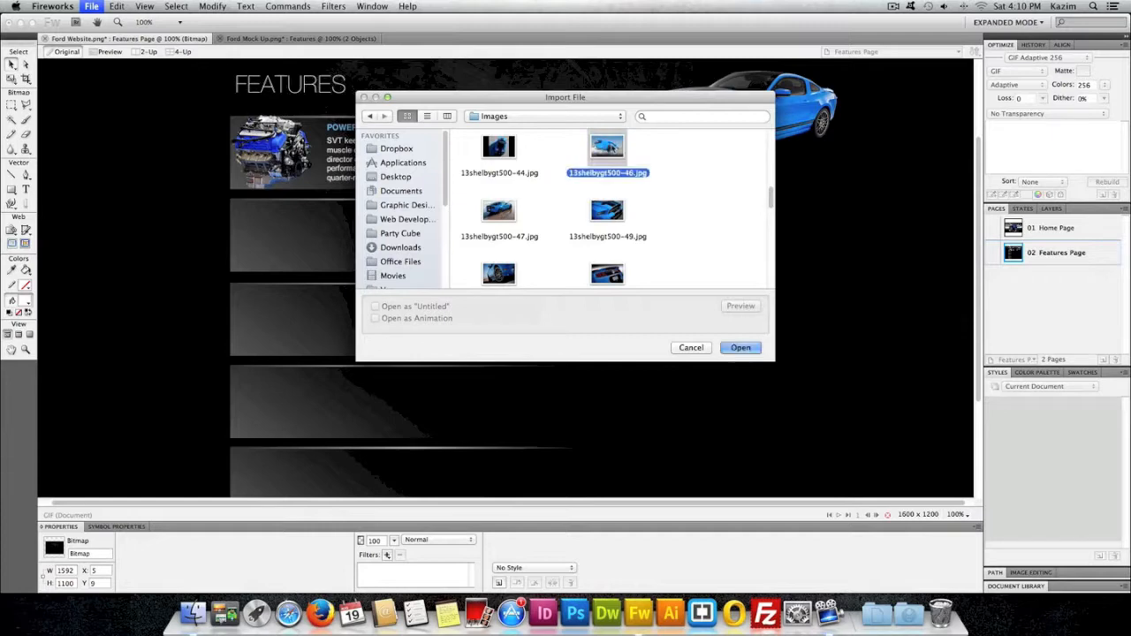
{"action": "left_click", "coordinate": [626, 217]}
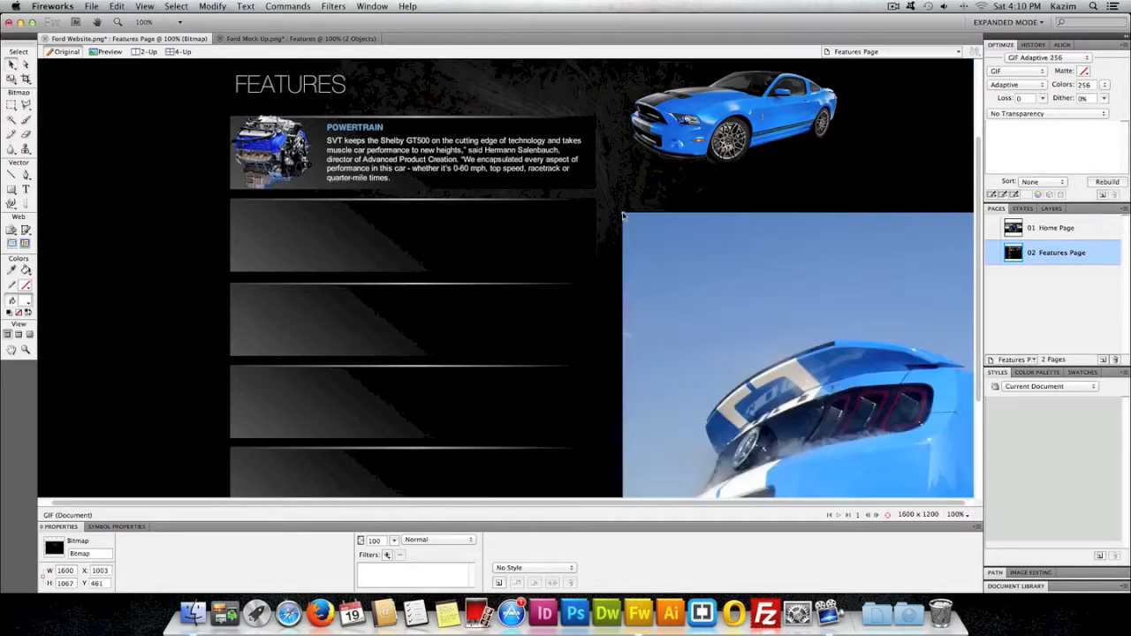
Scale the blue car picture down to about 169 × 113 px and place it at the left end of the second feature box
{"action": "left_click_drag", "start_coordinate": [752, 285], "coordinate": [417, 178]}
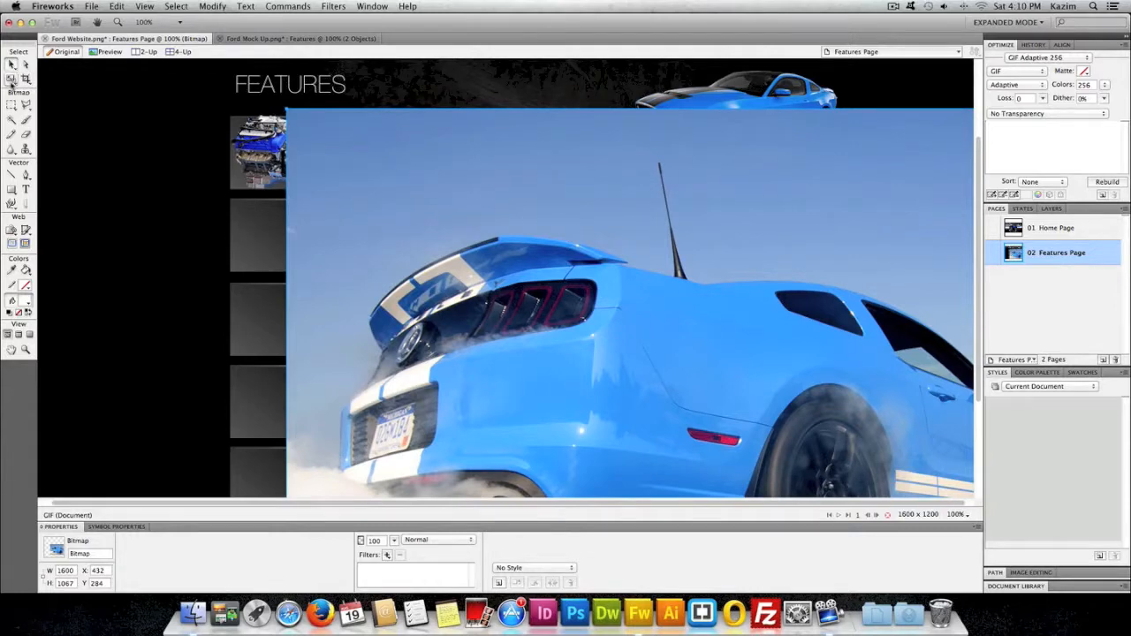
{"action": "left_click", "coordinate": [288, 121]}
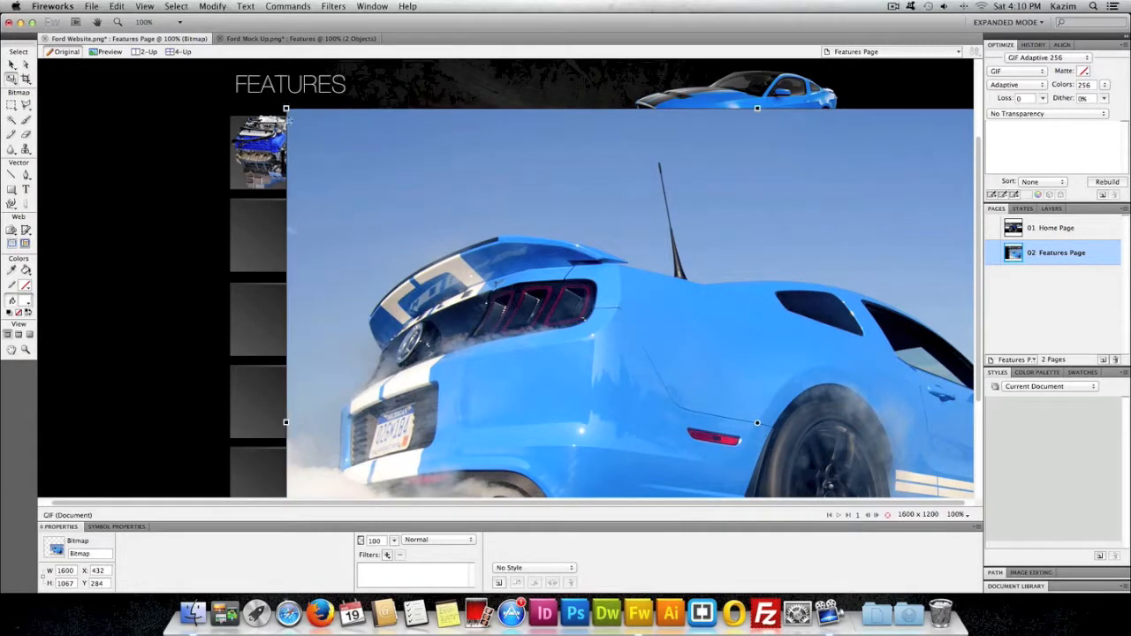
{"action": "left_click_drag", "start_coordinate": [285, 108], "coordinate": [610, 394]}
{"action": "left_click_drag", "start_coordinate": [614, 402], "coordinate": [337, 270]}
{"action": "key", "text": "Return"}
{"action": "key", "text": "Left"}
{"action": "key", "text": "Left"}
{"action": "key", "text": "Left"}
{"action": "key", "text": "Left"}
{"action": "key", "text": "Left"}
{"action": "key", "text": "Left"}
{"action": "key", "text": "Left"}
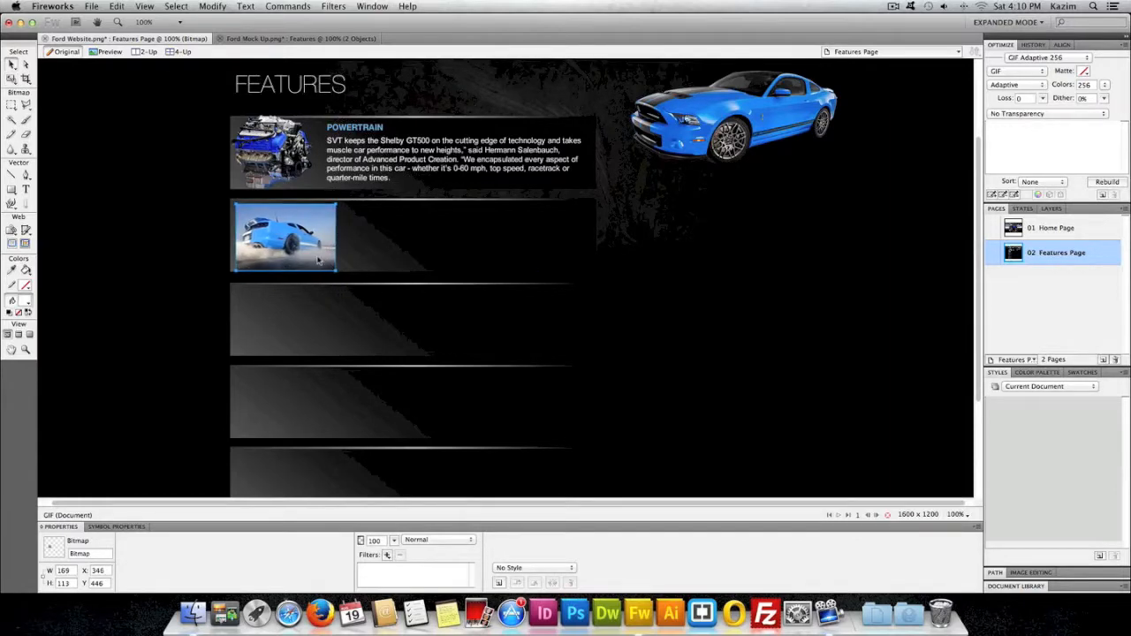
Shrink the car picture slightly further so it fits inside the second feature box with a small margin
{"action": "left_click", "coordinate": [12, 79]}
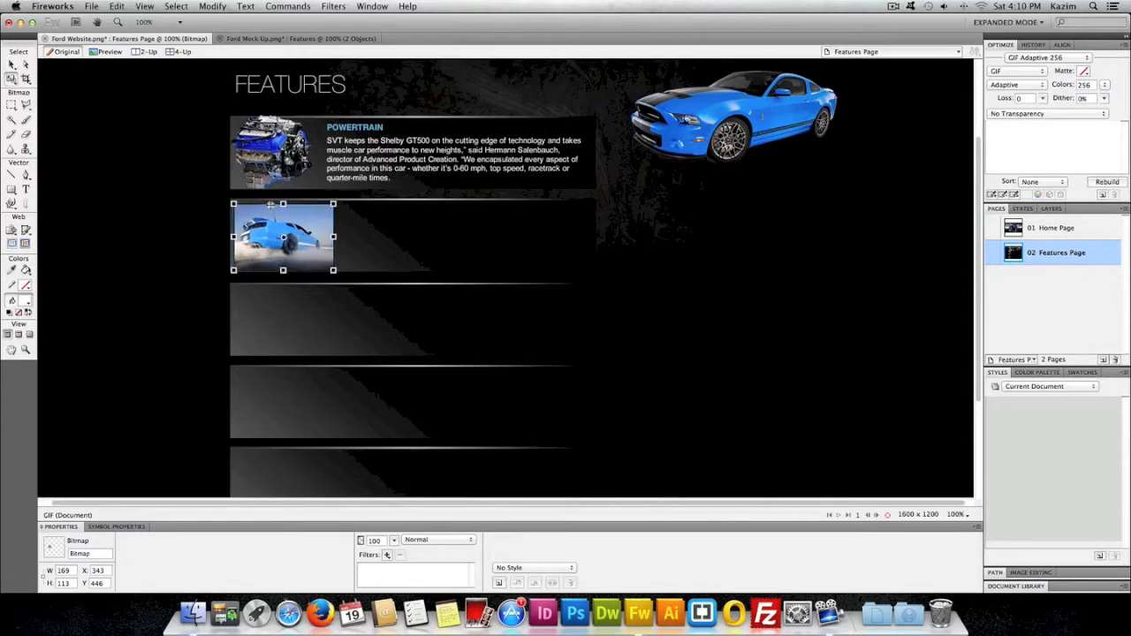
{"action": "left_click_drag", "start_coordinate": [333, 270], "coordinate": [320, 262]}
{"action": "key", "text": "Return"}
{"action": "left_click", "coordinate": [67, 115]}
Copy the HANDLING heading and paragraph from the Ford Mock Up file into the Features Page of the Ford Website file
{"action": "left_click", "coordinate": [265, 39]}
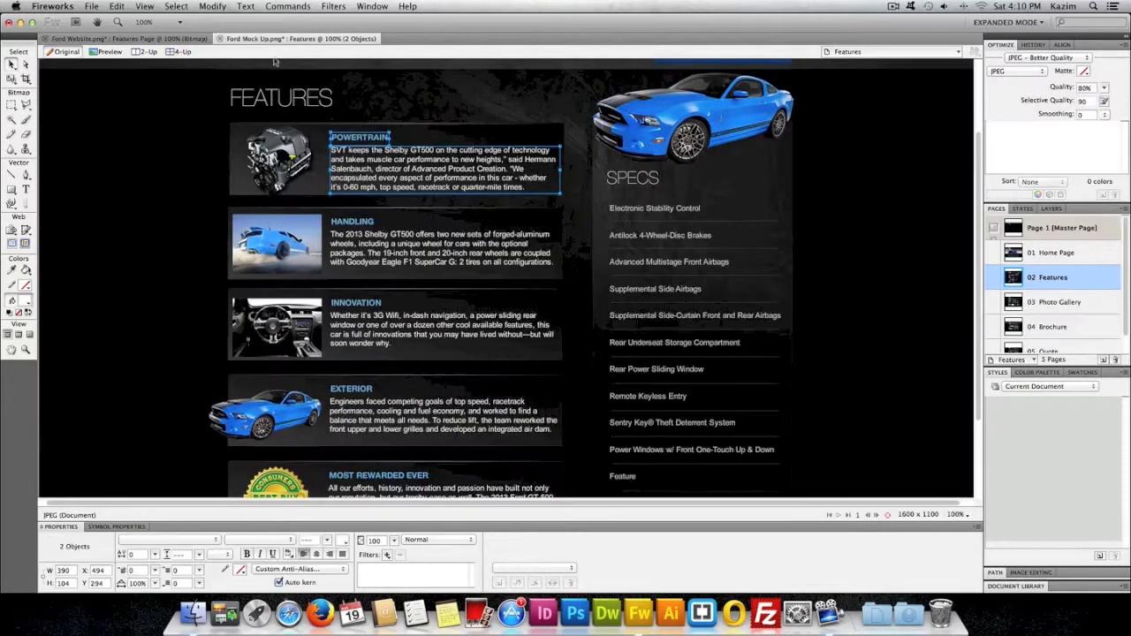
{"action": "left_click", "coordinate": [352, 222]}
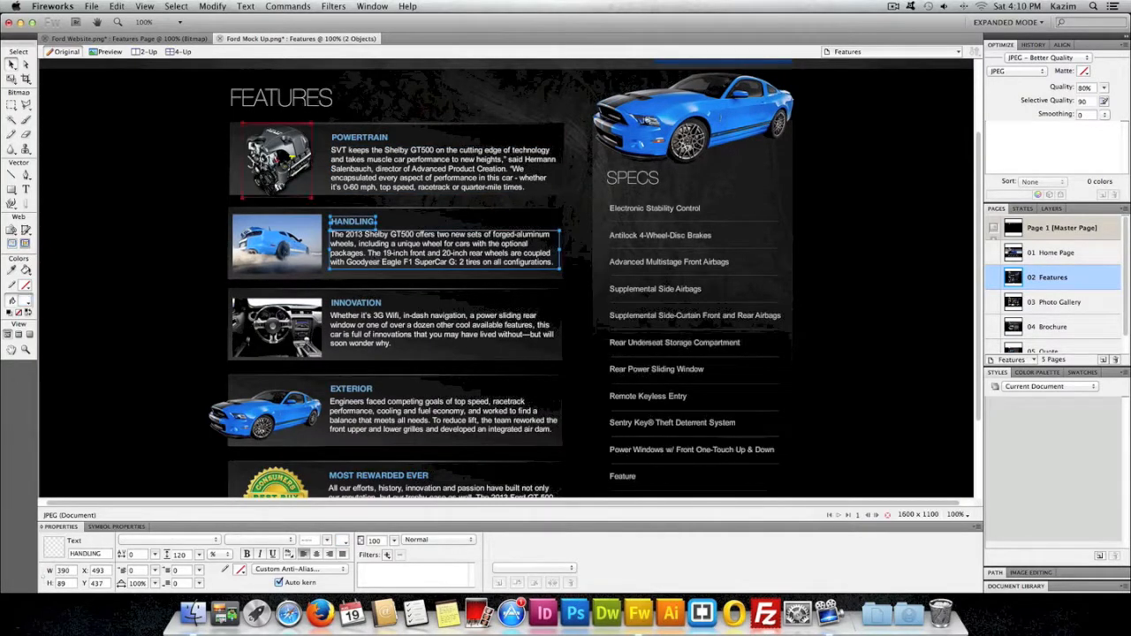
{"action": "left_click", "coordinate": [149, 40]}
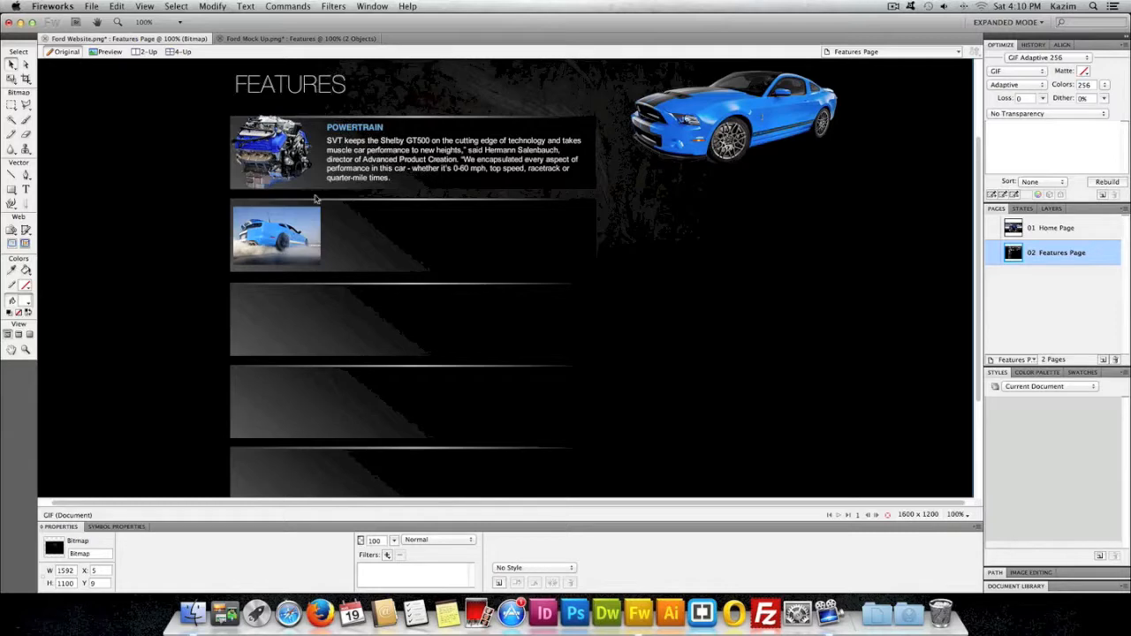
{"action": "key", "text": "super+v"}
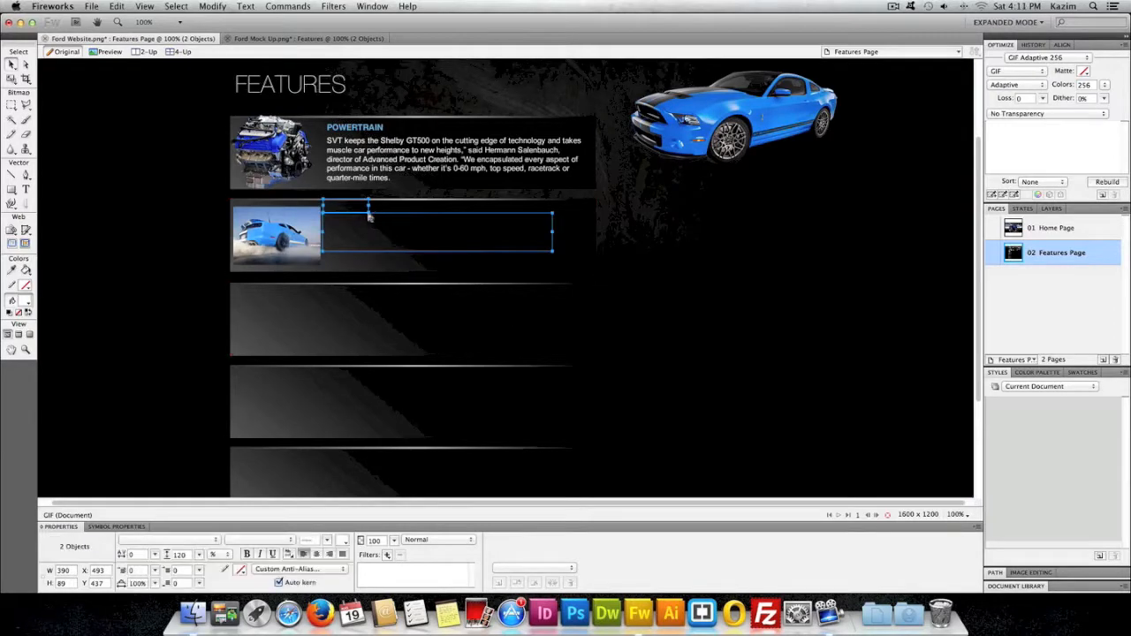
Bring the HANDLING text to the front and place it beside the car picture, aligned with the POWERTRAIN text's left edge
{"action": "left_click_drag", "start_coordinate": [365, 216], "coordinate": [432, 216]}
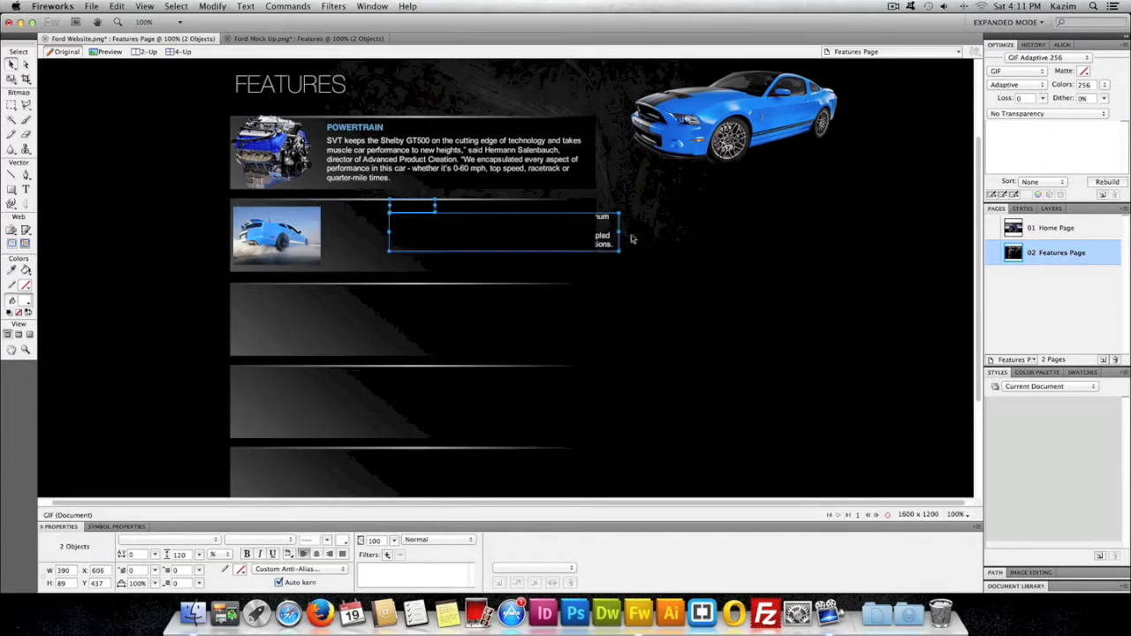
{"action": "right_click", "coordinate": [612, 234]}
{"action": "mouse_move", "coordinate": [687, 335]}
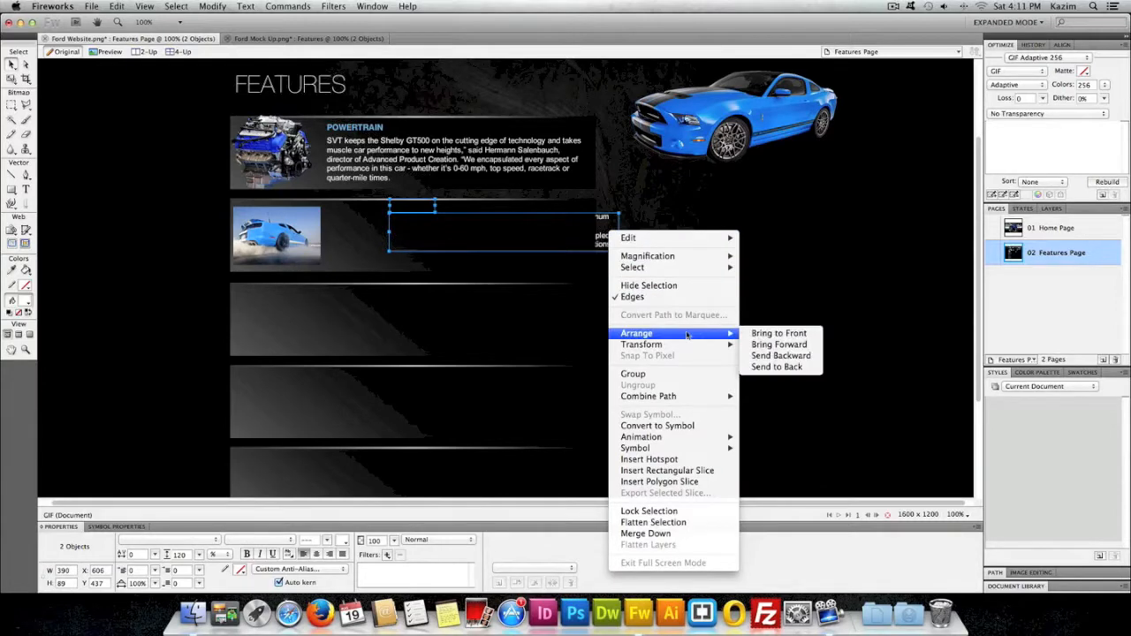
{"action": "left_click", "coordinate": [749, 335]}
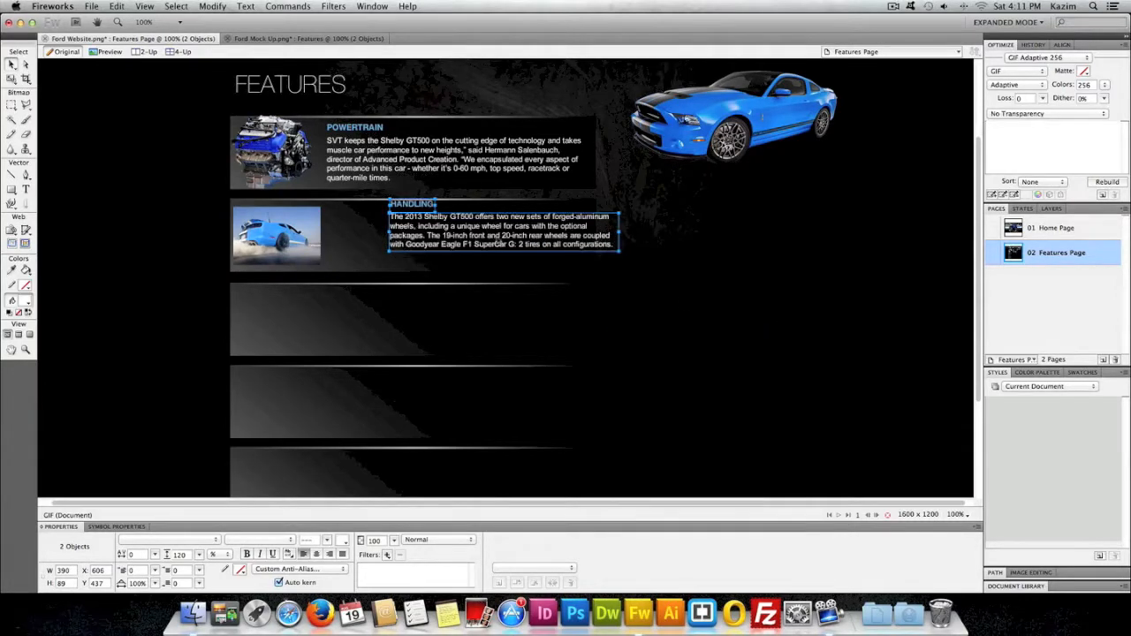
{"action": "left_click_drag", "start_coordinate": [461, 236], "coordinate": [405, 238]}
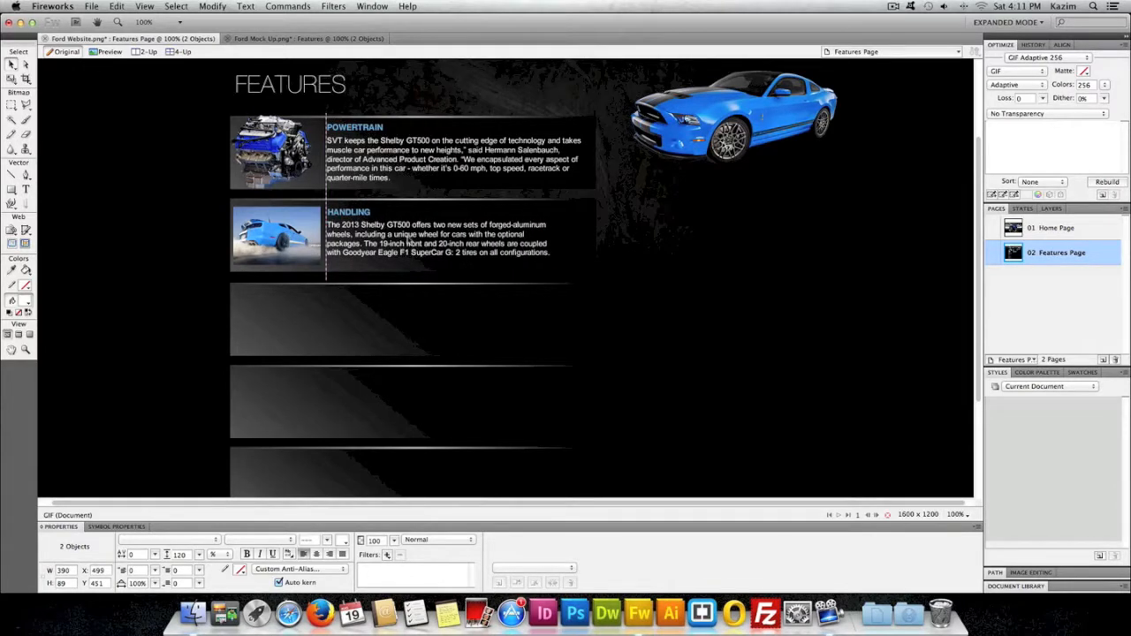
{"action": "left_click", "coordinate": [656, 277]}
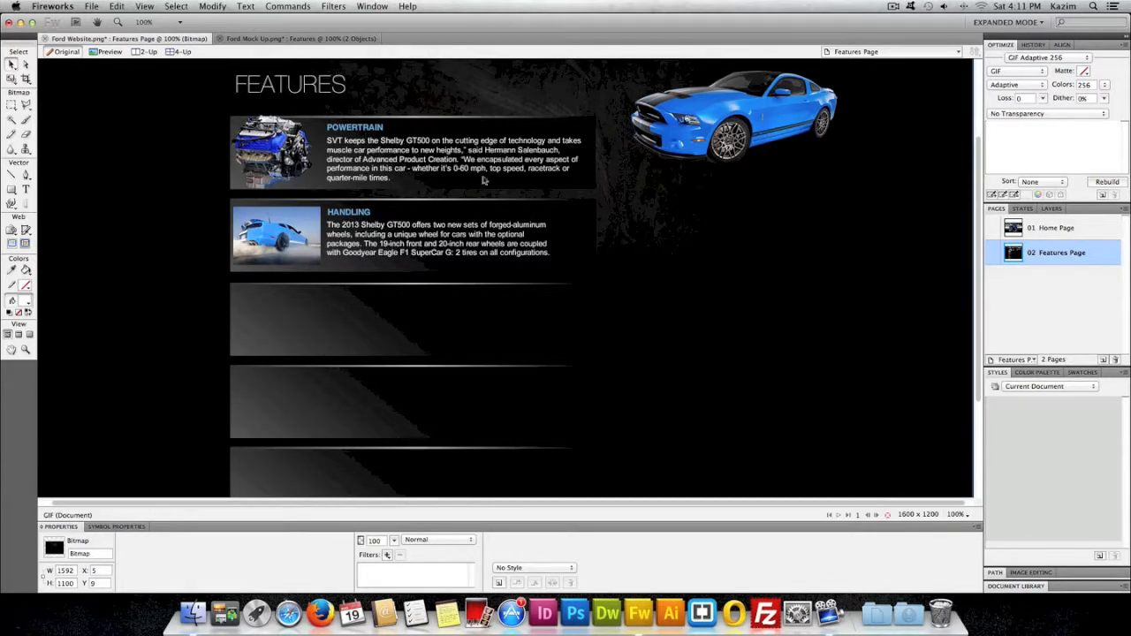
Widen the HANDLING paragraph rightward so it fills the second feature box like the POWERTRAIN paragraph
{"action": "left_click", "coordinate": [497, 235]}
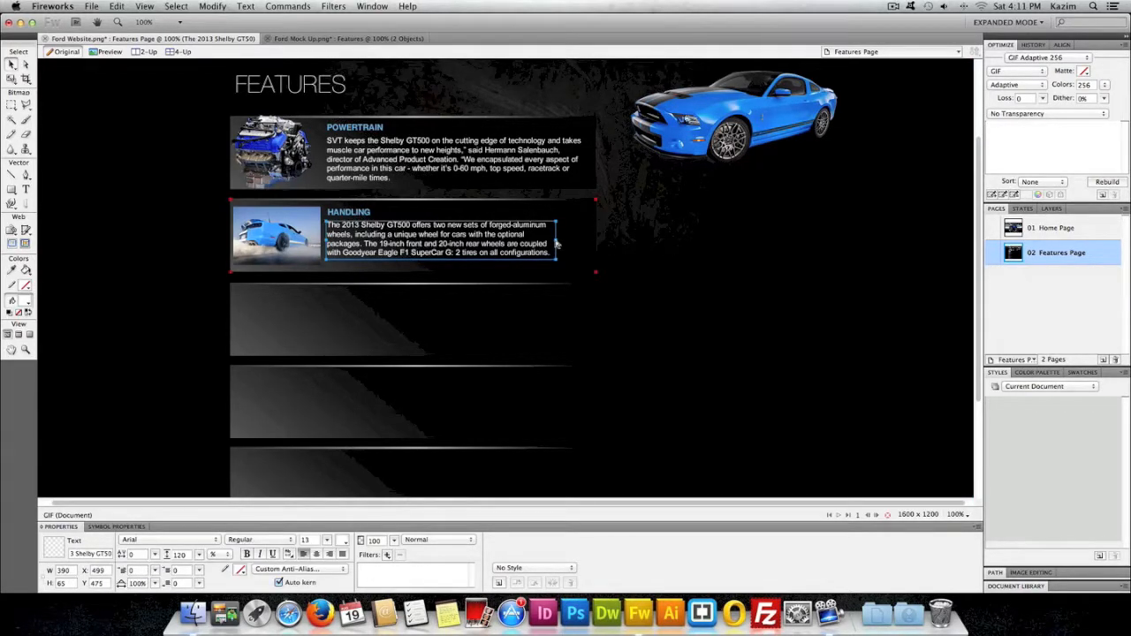
{"action": "left_click_drag", "start_coordinate": [558, 245], "coordinate": [584, 244]}
{"action": "left_click", "coordinate": [621, 254]}
Copy the mock-up's INNOVATION, EXTERIOR and MOST REWARDED EVER headings and paragraphs into the third, fourth and fifth feature boxes
{"action": "scroll", "coordinate": [621, 255], "scroll_direction": "down", "scroll_amount": 1}
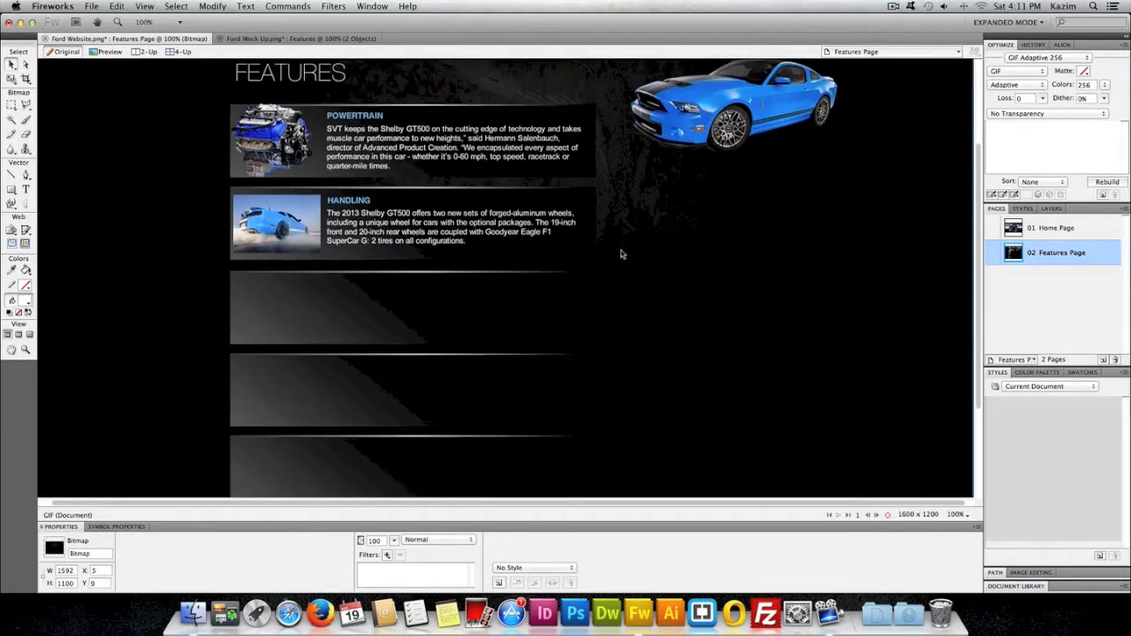
{"action": "scroll", "coordinate": [84, 126], "scroll_direction": "down", "scroll_amount": 2}
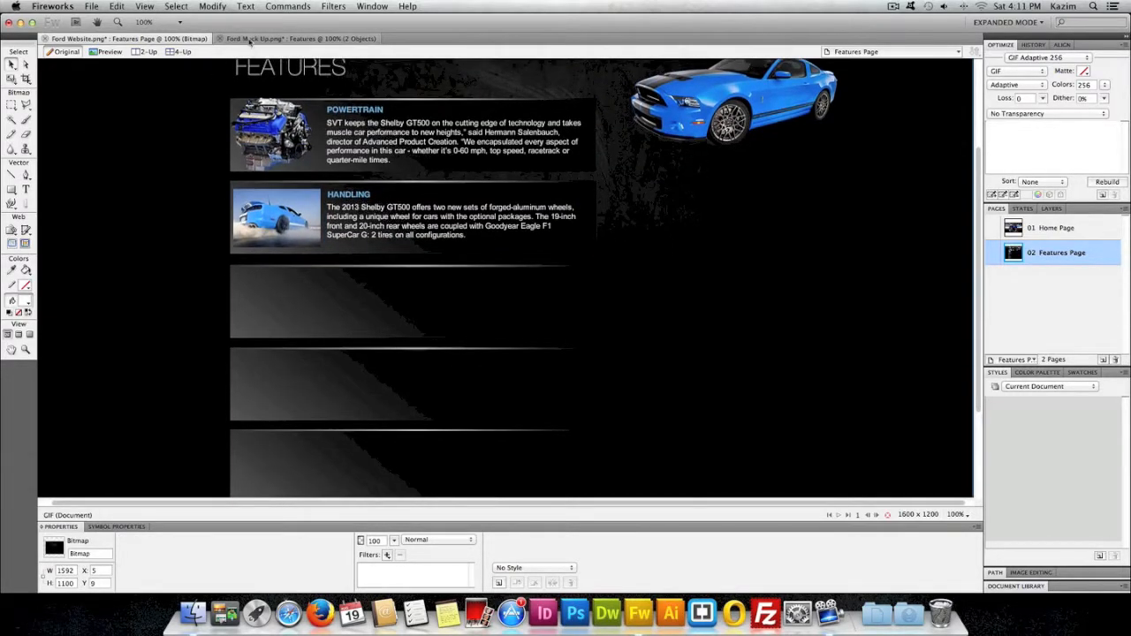
{"action": "left_click", "coordinate": [292, 38]}
{"action": "scroll", "coordinate": [192, 149], "scroll_direction": "down", "scroll_amount": 3}
{"action": "scroll", "coordinate": [191, 149], "scroll_direction": "down", "scroll_amount": 2}
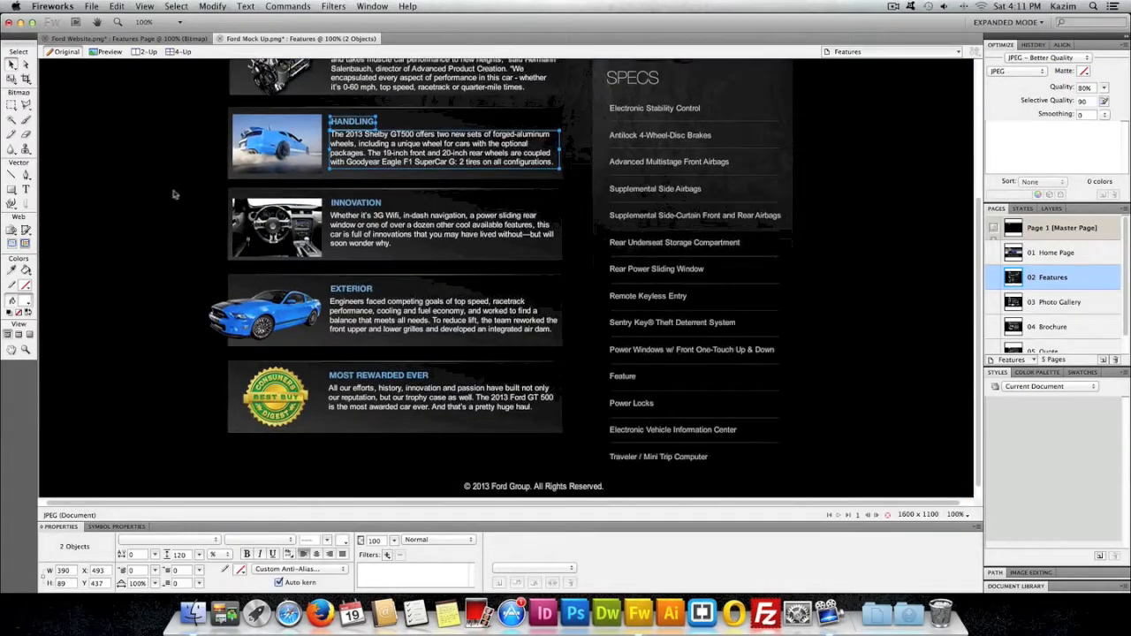
{"action": "left_click", "coordinate": [356, 203]}
{"action": "left_click", "coordinate": [358, 228], "text": "shift"}
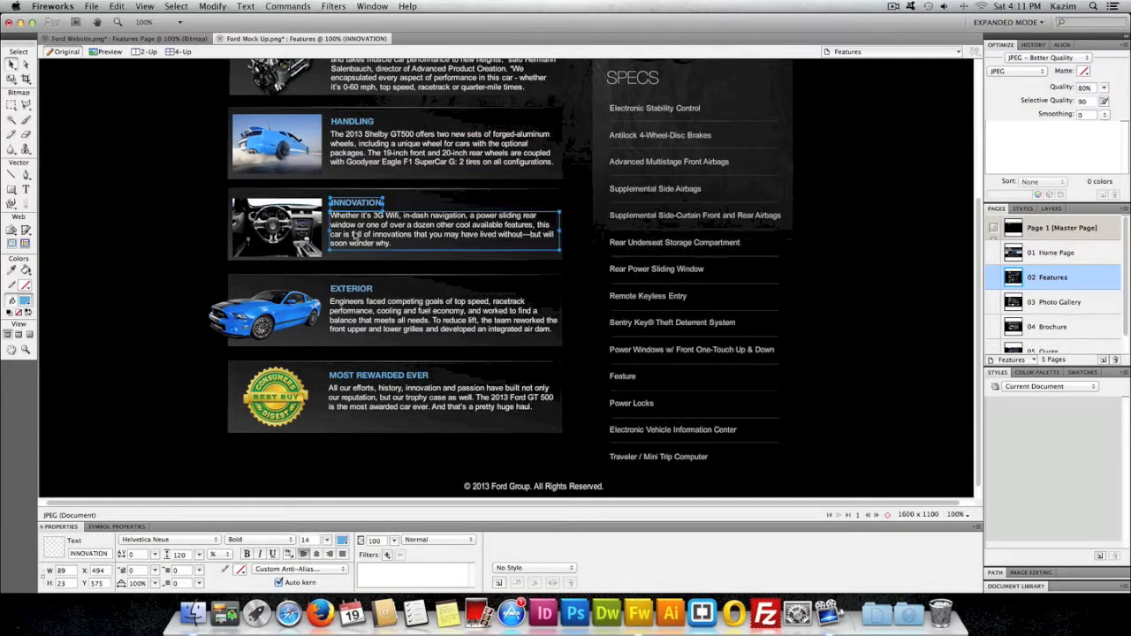
{"action": "left_click", "coordinate": [352, 289], "text": "shift"}
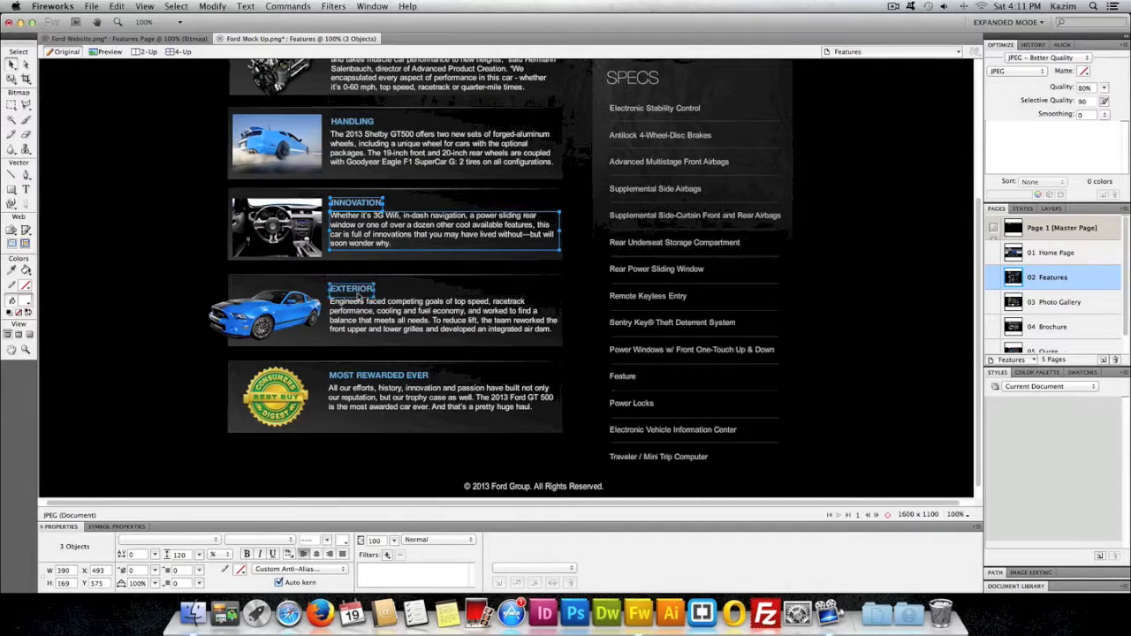
{"action": "left_click", "coordinate": [367, 319], "text": "shift"}
{"action": "left_click", "coordinate": [375, 375], "text": "shift"}
{"action": "left_click", "coordinate": [381, 407], "text": "shift"}
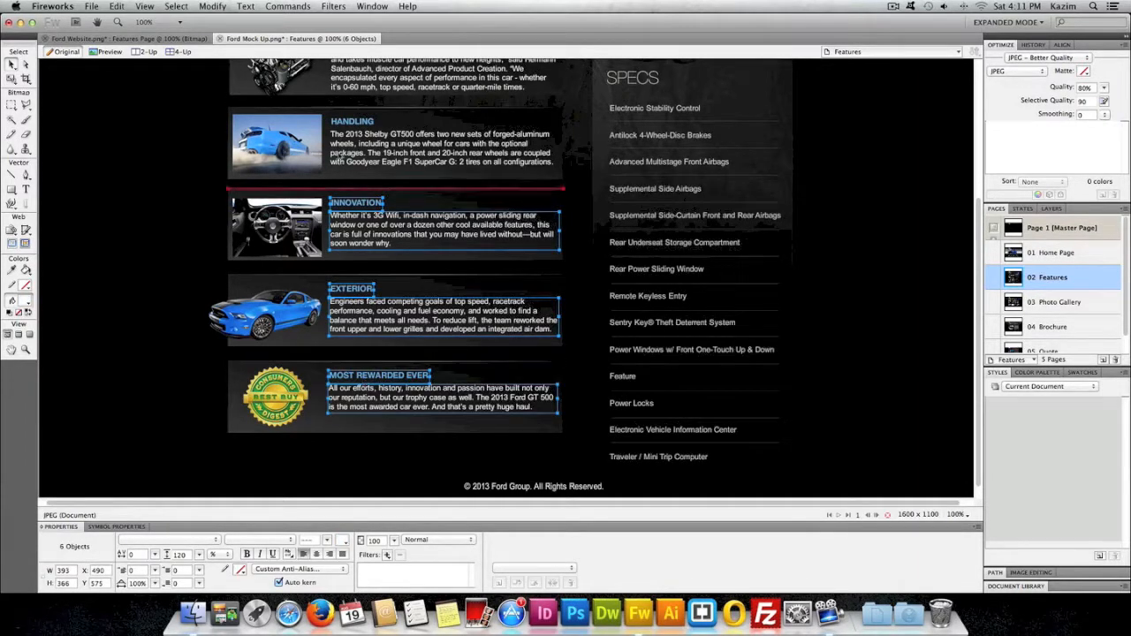
{"action": "left_click", "coordinate": [128, 38]}
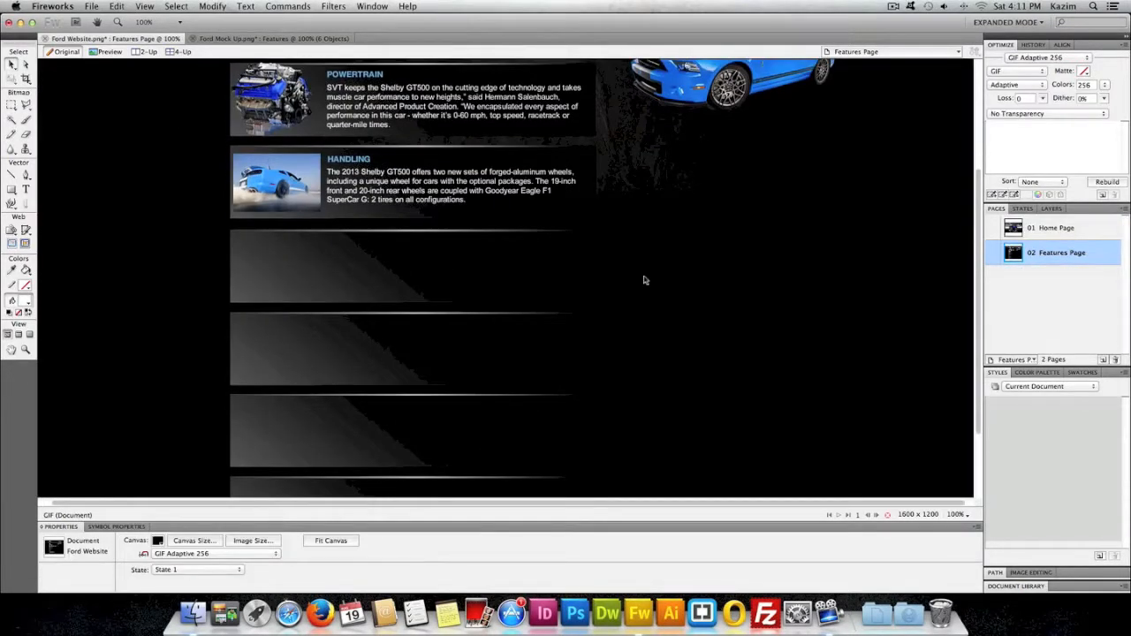
{"action": "key", "text": "super+v"}
{"action": "left_click_drag", "start_coordinate": [394, 254], "coordinate": [402, 277]}
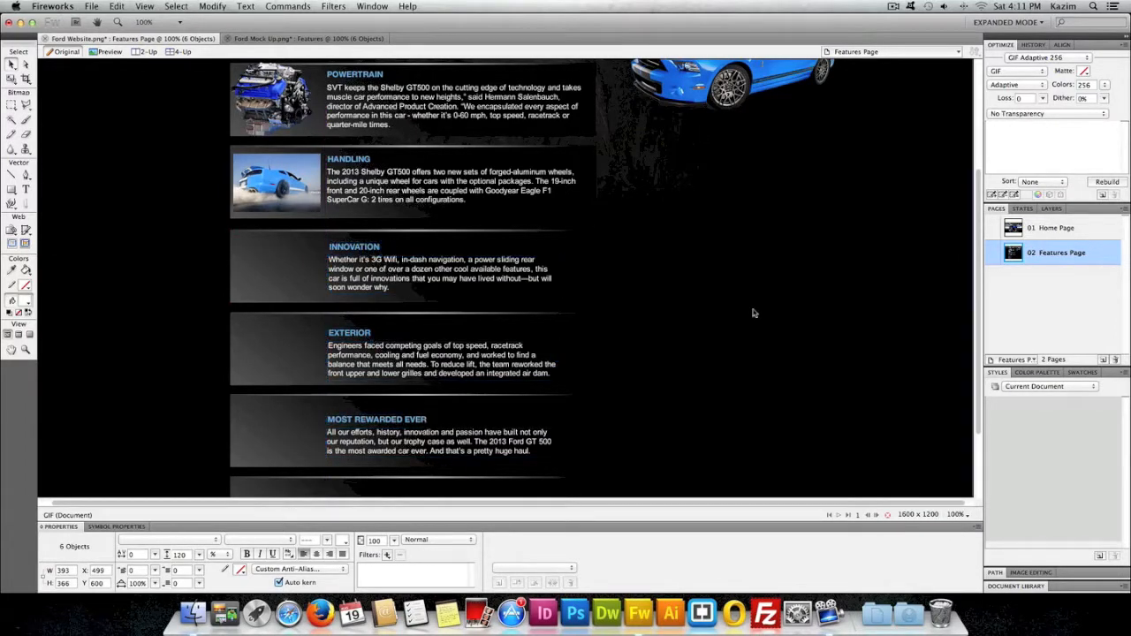
Widen the INNOVATION paragraph rightward so its text wraps onto three lines
{"action": "left_click", "coordinate": [502, 278]}
{"action": "left_click", "coordinate": [579, 281]}
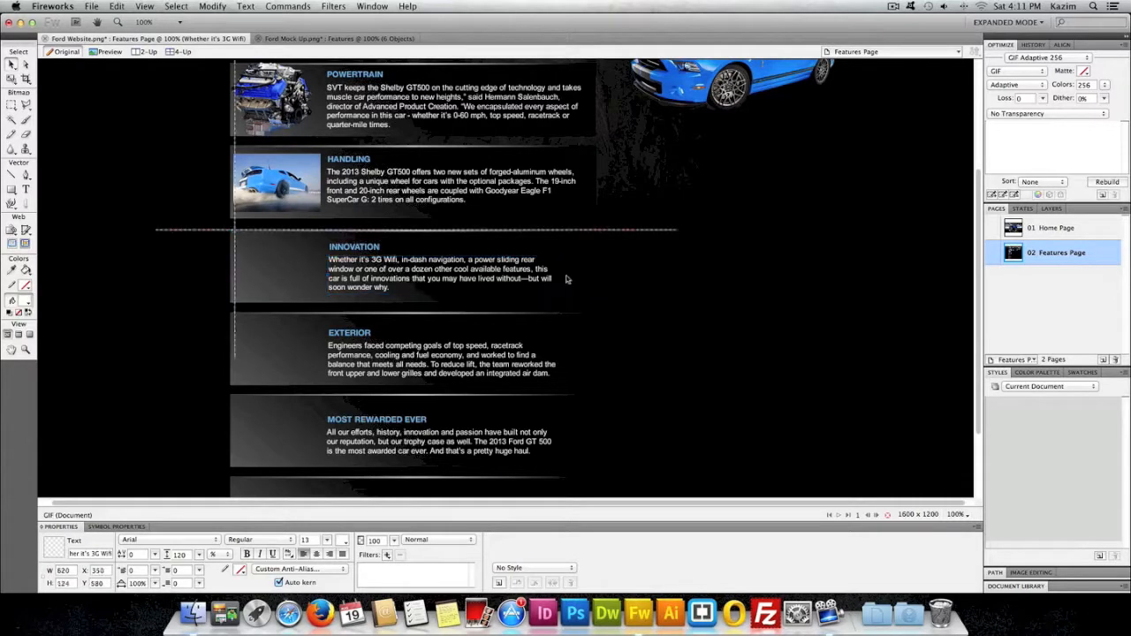
{"action": "left_click", "coordinate": [557, 278]}
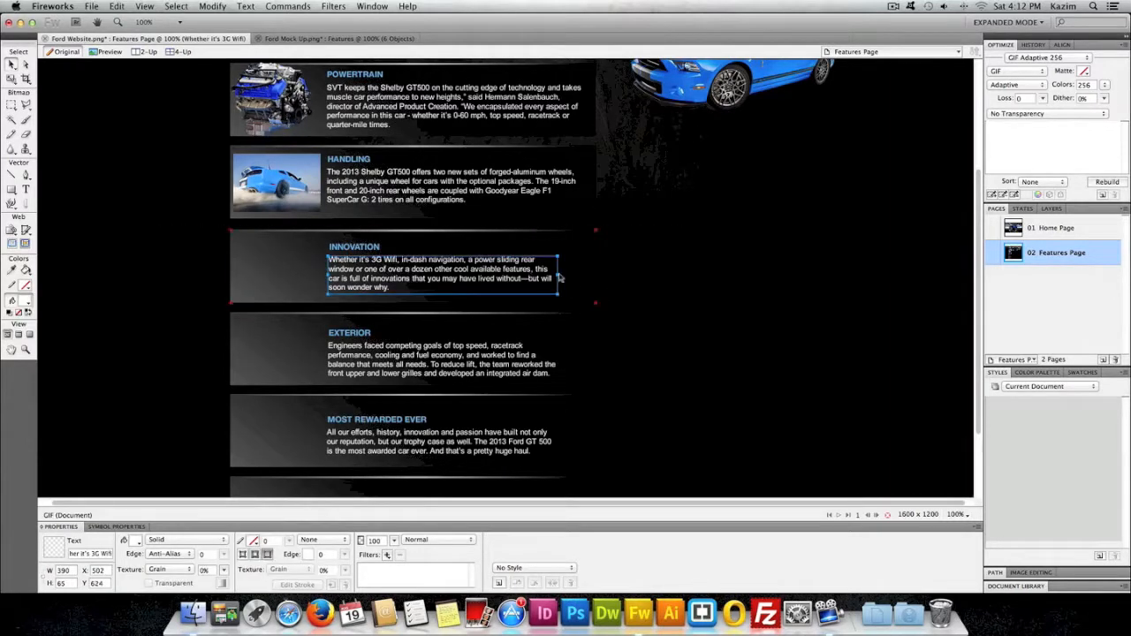
{"action": "left_click", "coordinate": [573, 281]}
{"action": "left_click", "coordinate": [479, 278]}
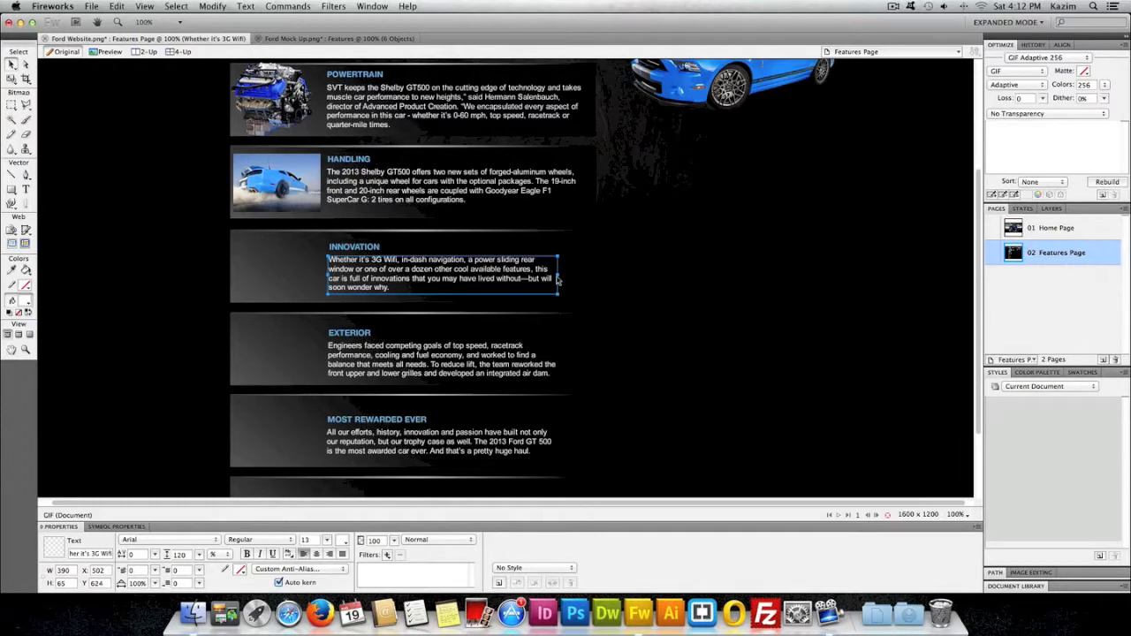
{"action": "left_click_drag", "start_coordinate": [557, 279], "coordinate": [580, 279]}
Widen the EXTERIOR paragraph rightward and the MOST REWARDED EVER paragraph to about 405 px
{"action": "scroll", "coordinate": [575, 280], "scroll_direction": "down", "scroll_amount": 1}
{"action": "left_click", "coordinate": [527, 334]}
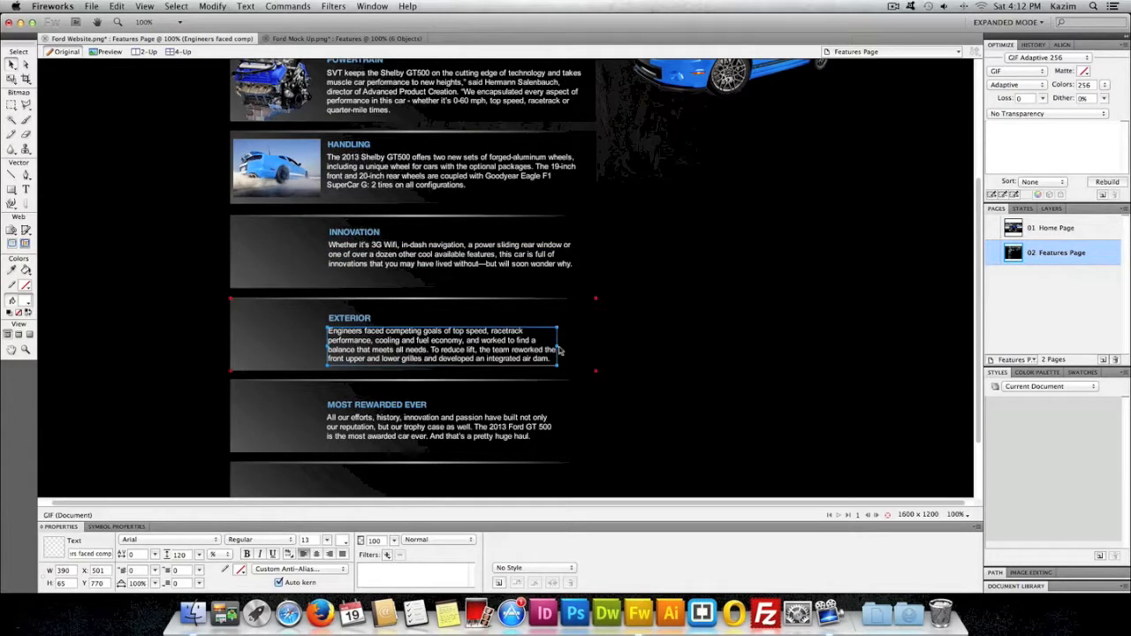
{"action": "left_click_drag", "start_coordinate": [557, 351], "coordinate": [572, 351]}
{"action": "scroll", "coordinate": [538, 371], "scroll_direction": "down", "scroll_amount": 3}
{"action": "left_click", "coordinate": [509, 390]}
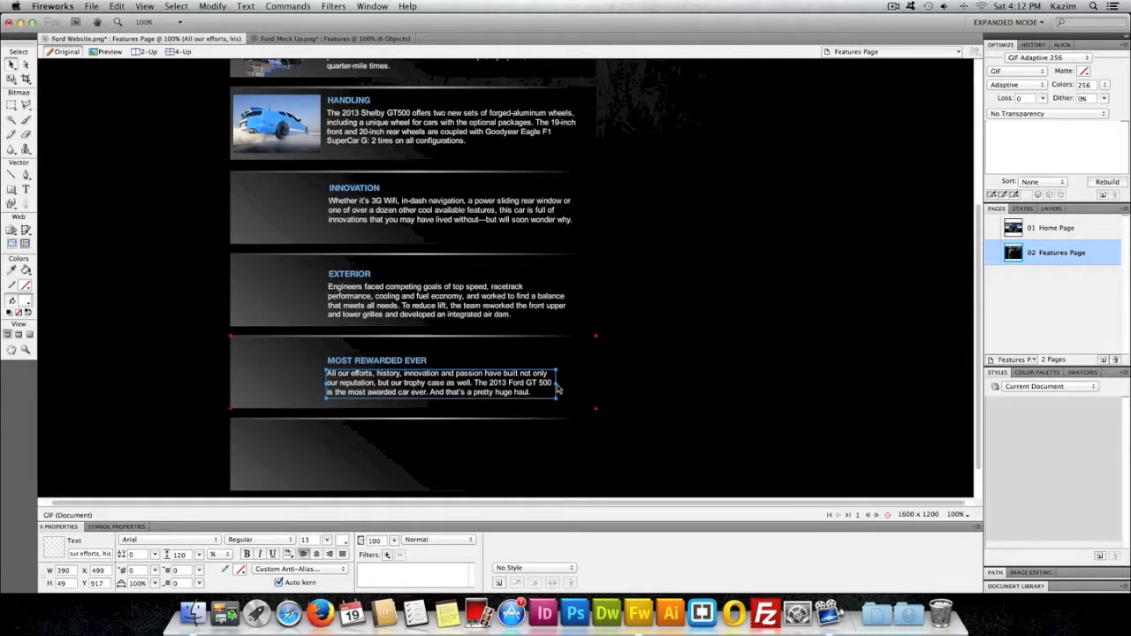
{"action": "left_click", "coordinate": [556, 385]}
{"action": "left_click", "coordinate": [551, 384]}
{"action": "left_click_drag", "start_coordinate": [555, 384], "coordinate": [565, 386]}
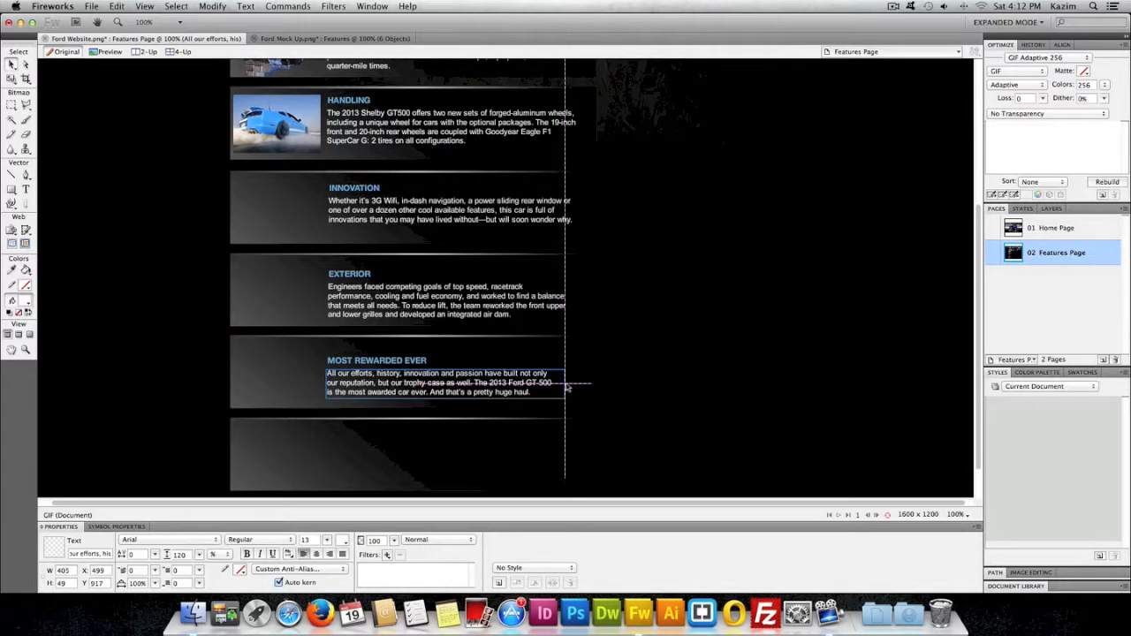
Compare with the mock-up, delete the empty sixth feature box and move the copyright line up just below the fifth box
{"action": "scroll", "coordinate": [439, 414], "scroll_direction": "down", "scroll_amount": 3}
{"action": "left_click", "coordinate": [438, 415]}
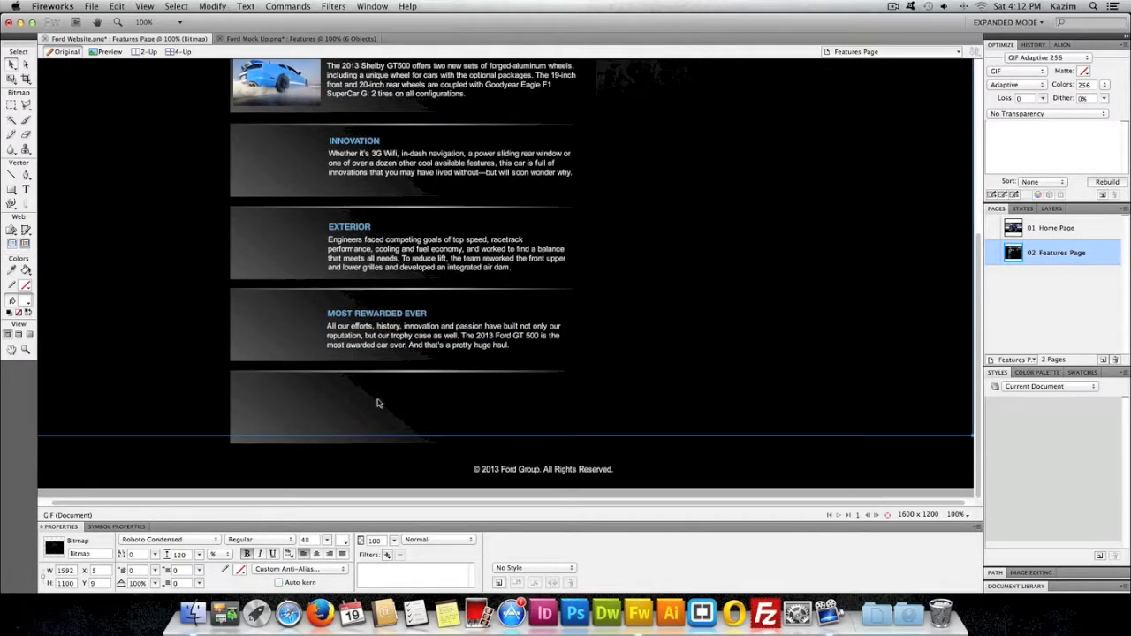
{"action": "left_click", "coordinate": [292, 38]}
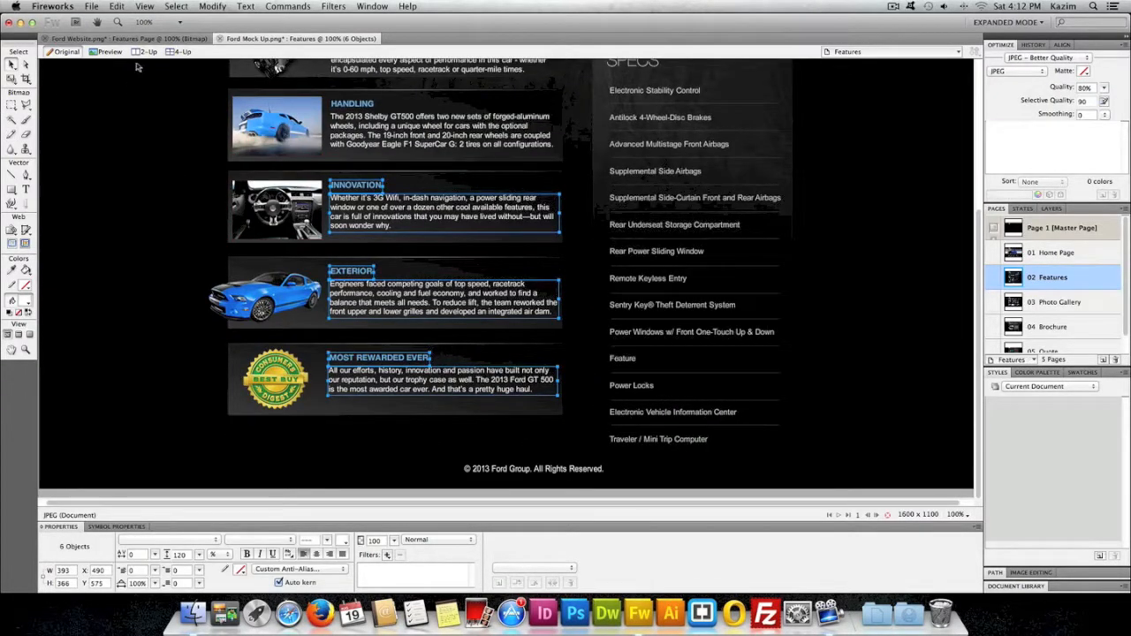
{"action": "left_click", "coordinate": [141, 39]}
{"action": "left_click", "coordinate": [391, 424]}
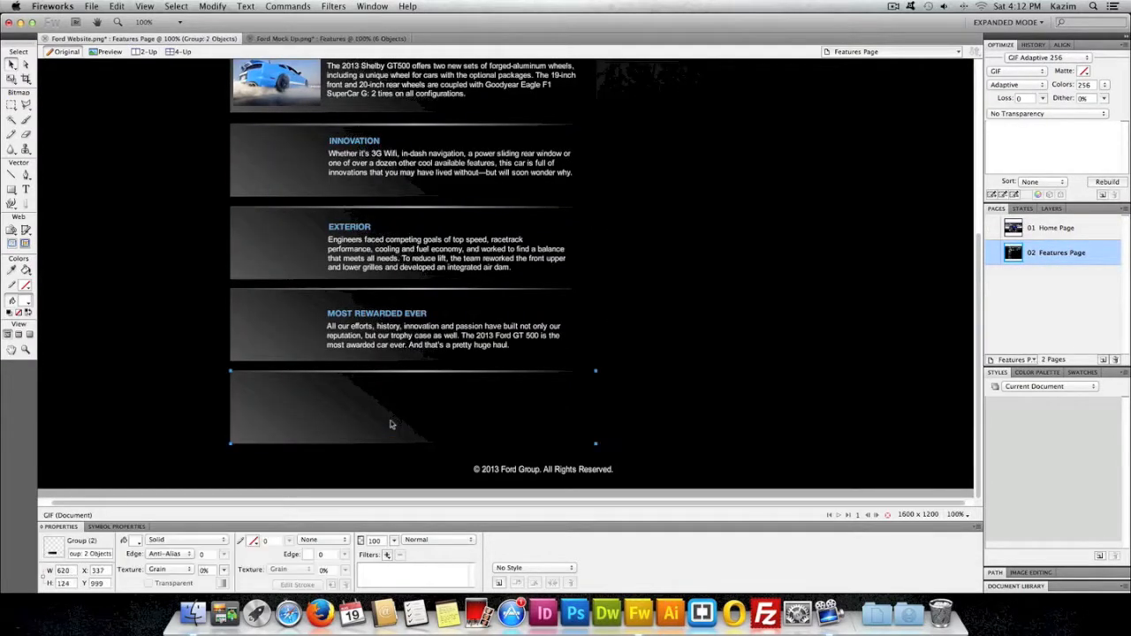
{"action": "key", "text": "Delete"}
{"action": "left_click_drag", "start_coordinate": [519, 470], "coordinate": [519, 390]}
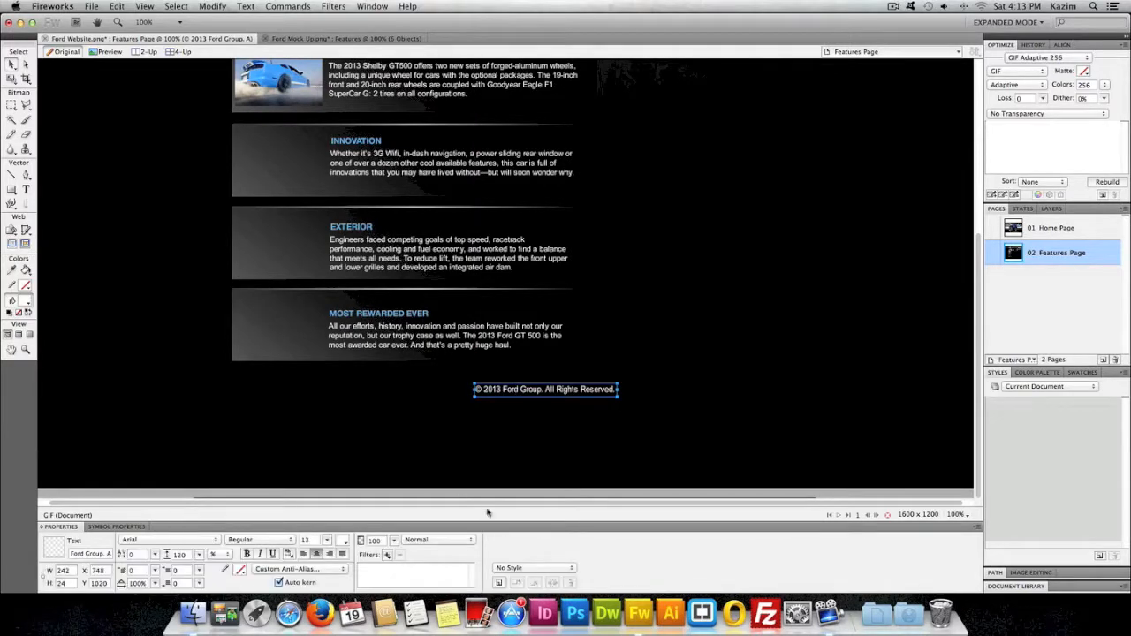
Select all objects on the page and move them down the canvas to about X -4, Y 60
{"action": "key", "text": "super+minus"}
{"action": "left_click", "coordinate": [830, 355]}
{"action": "scroll", "coordinate": [270, 150], "scroll_direction": "up", "scroll_amount": 2}
{"action": "scroll", "coordinate": [270, 151], "scroll_direction": "down", "scroll_amount": 2}
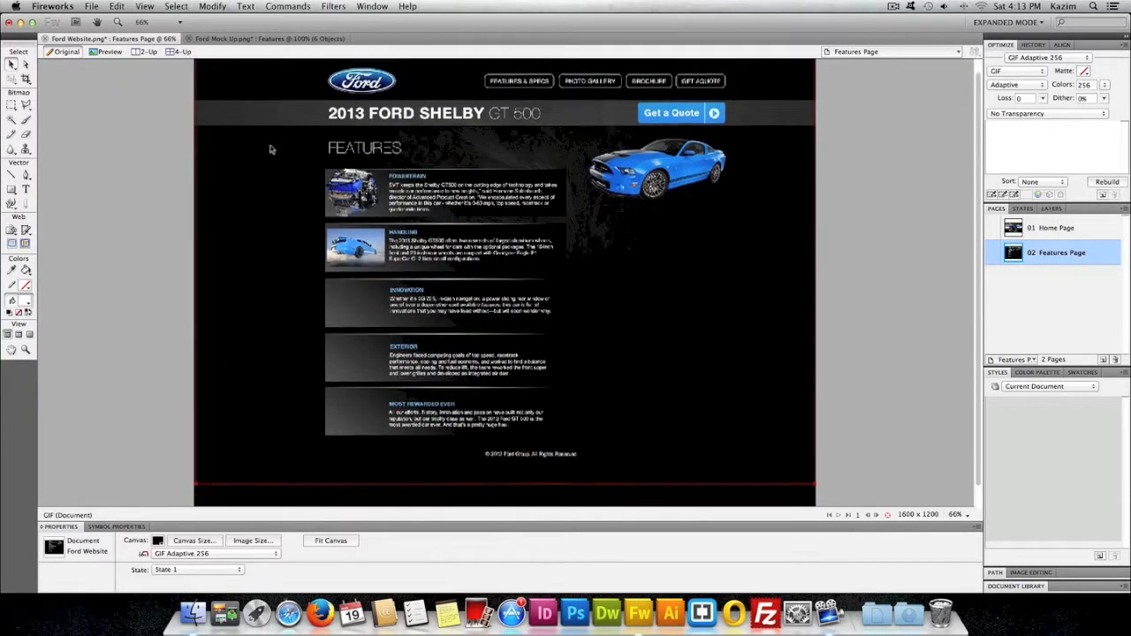
{"action": "key", "text": "super+minus"}
{"action": "left_click_drag", "start_coordinate": [188, 104], "coordinate": [806, 435]}
{"action": "left_click_drag", "start_coordinate": [402, 131], "coordinate": [395, 144]}
{"action": "left_click_drag", "start_coordinate": [393, 146], "coordinate": [400, 149]}
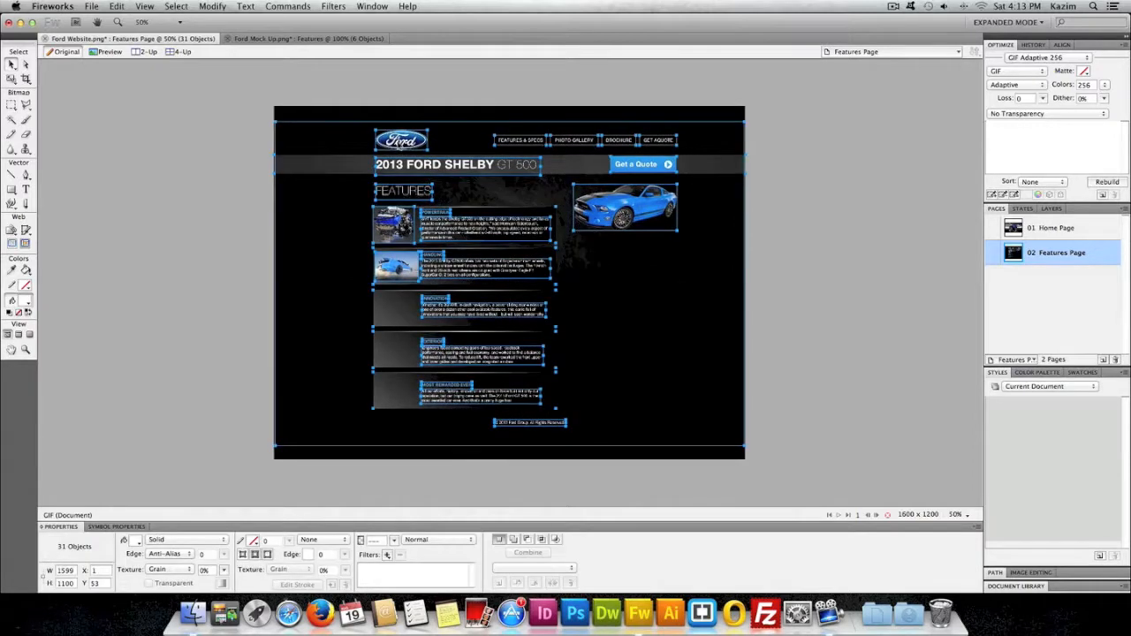
{"action": "key", "text": "Left"}
{"action": "key", "text": "Left"}
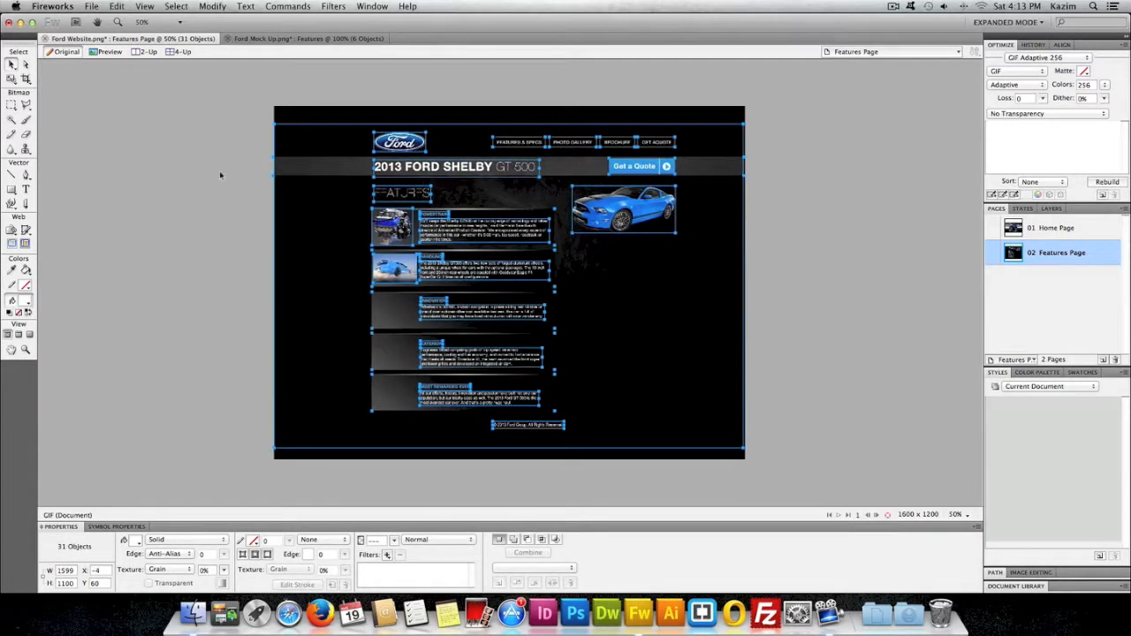
Reduce the current page's canvas height to 1100 pixels
{"action": "left_click", "coordinate": [220, 175]}
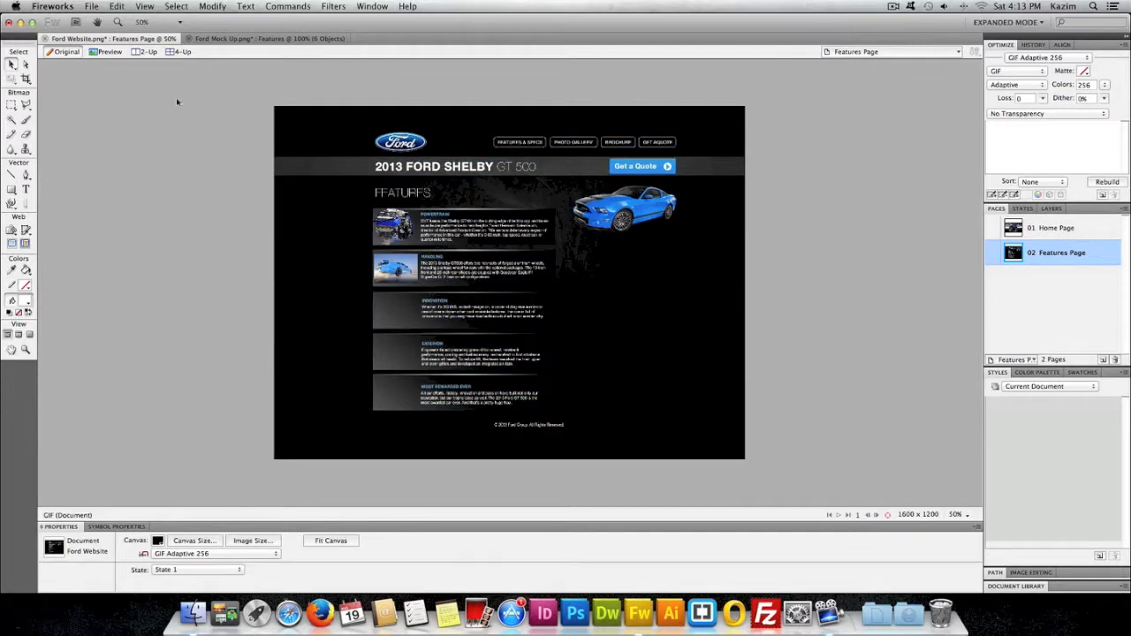
{"action": "left_click", "coordinate": [194, 540]}
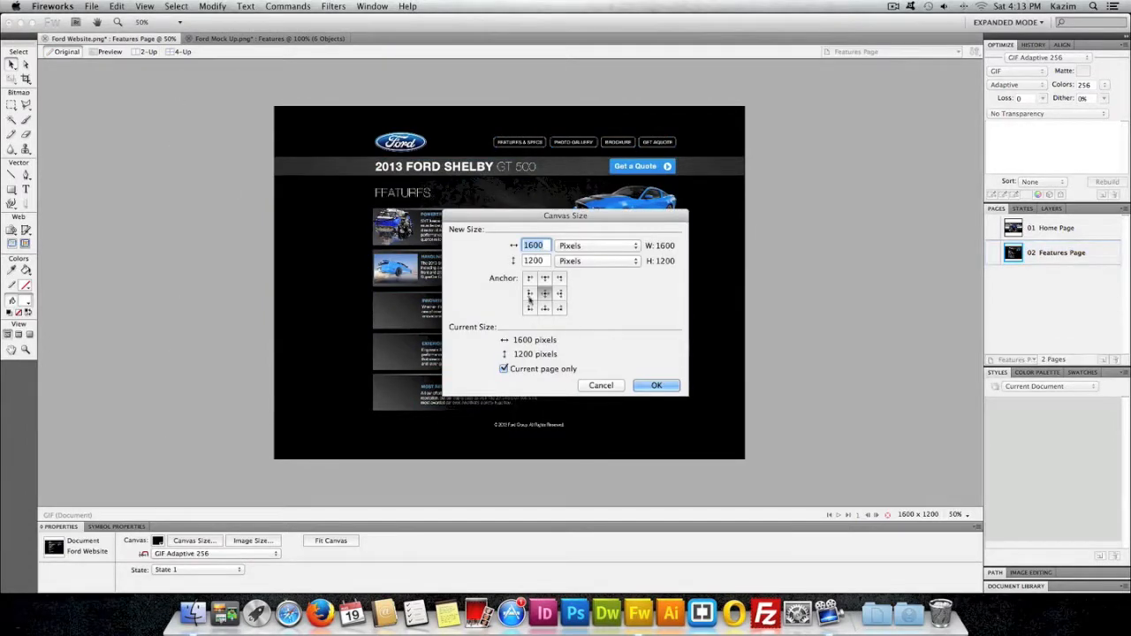
{"action": "key", "text": "Tab"}
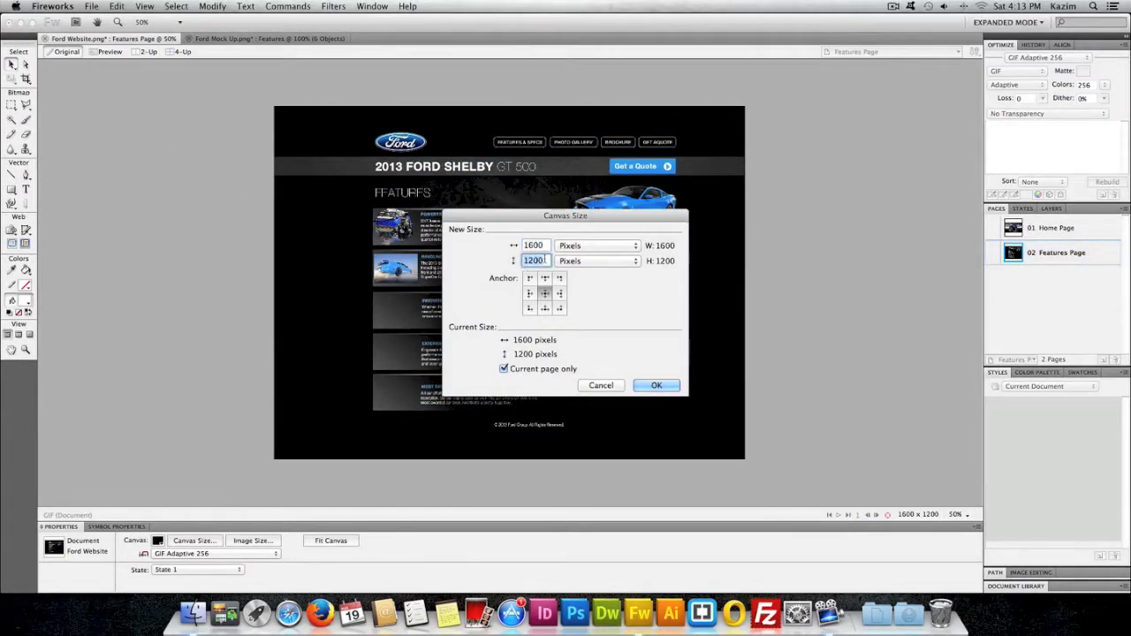
{"action": "type", "text": "1100"}
{"action": "key", "text": "Return"}
{"action": "key", "text": "super+a"}
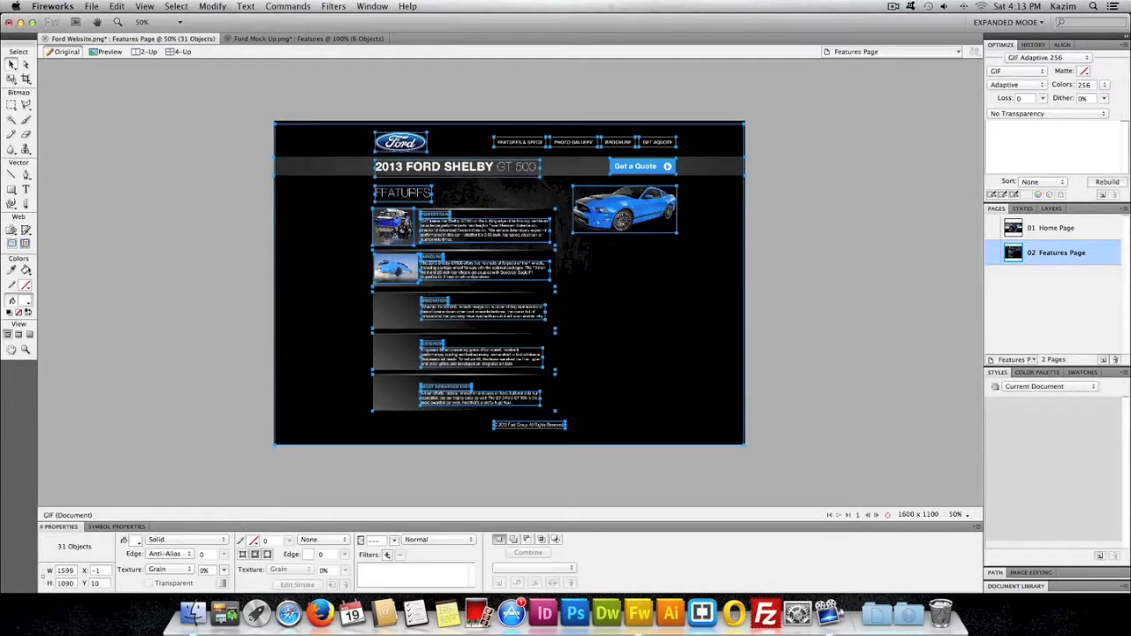
{"action": "left_click", "coordinate": [222, 167]}
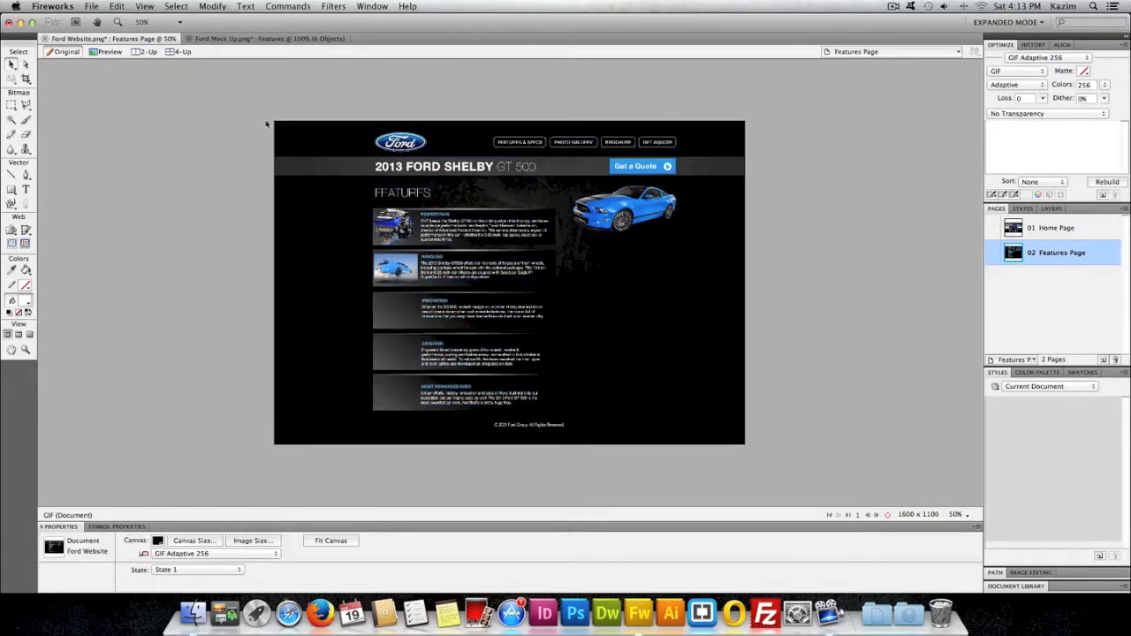
Select all objects on the page and nudge them slightly down the canvas
{"action": "key", "text": "super+1"}
{"action": "scroll", "coordinate": [294, 225], "scroll_direction": "down", "scroll_amount": 10}
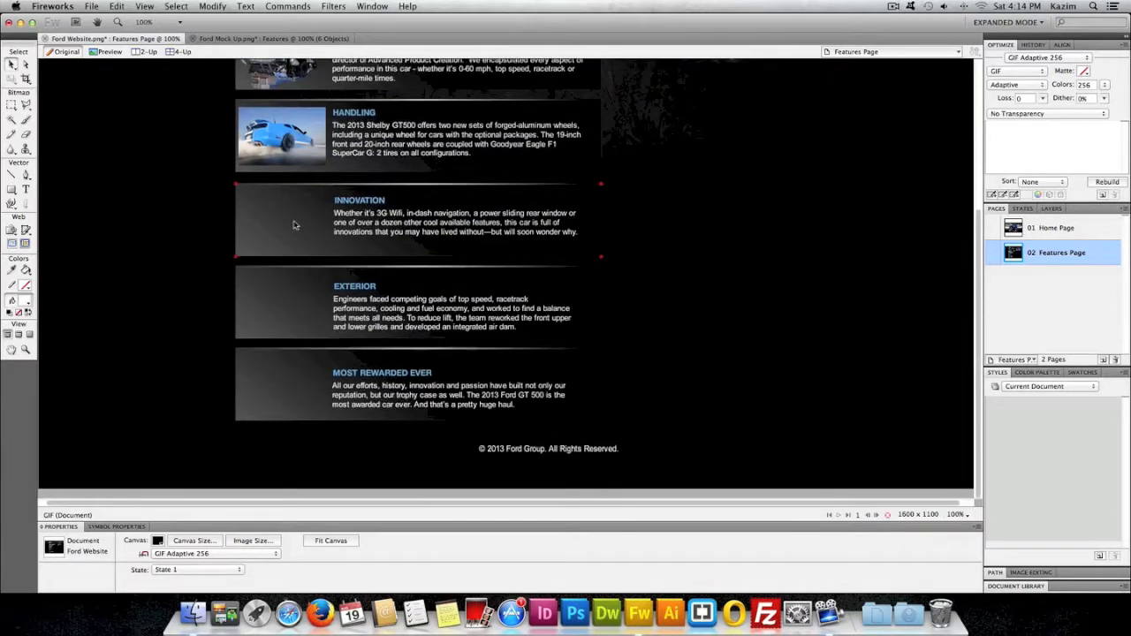
{"action": "key", "text": "super+minus"}
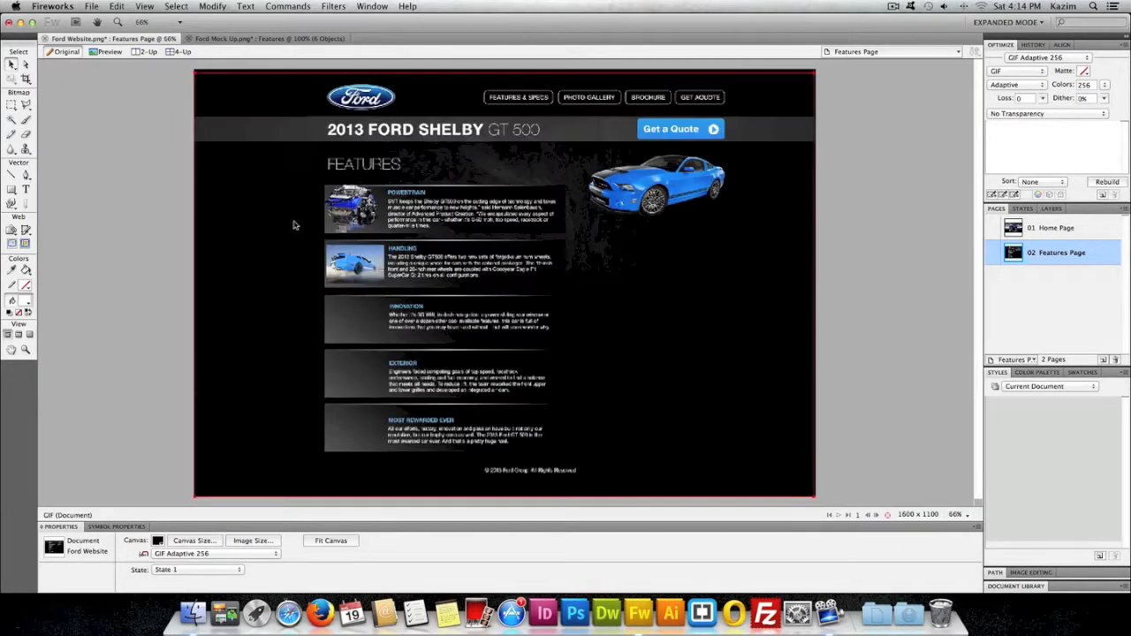
{"action": "left_click_drag", "start_coordinate": [143, 83], "coordinate": [833, 476]}
{"action": "key", "text": "Down"}
{"action": "key", "text": "Down"}
{"action": "key", "text": "Down"}
{"action": "key", "text": "Down"}
{"action": "key", "text": "Down"}
{"action": "key", "text": "Down"}
{"action": "key", "text": "Down"}
{"action": "left_click", "coordinate": [886, 343]}
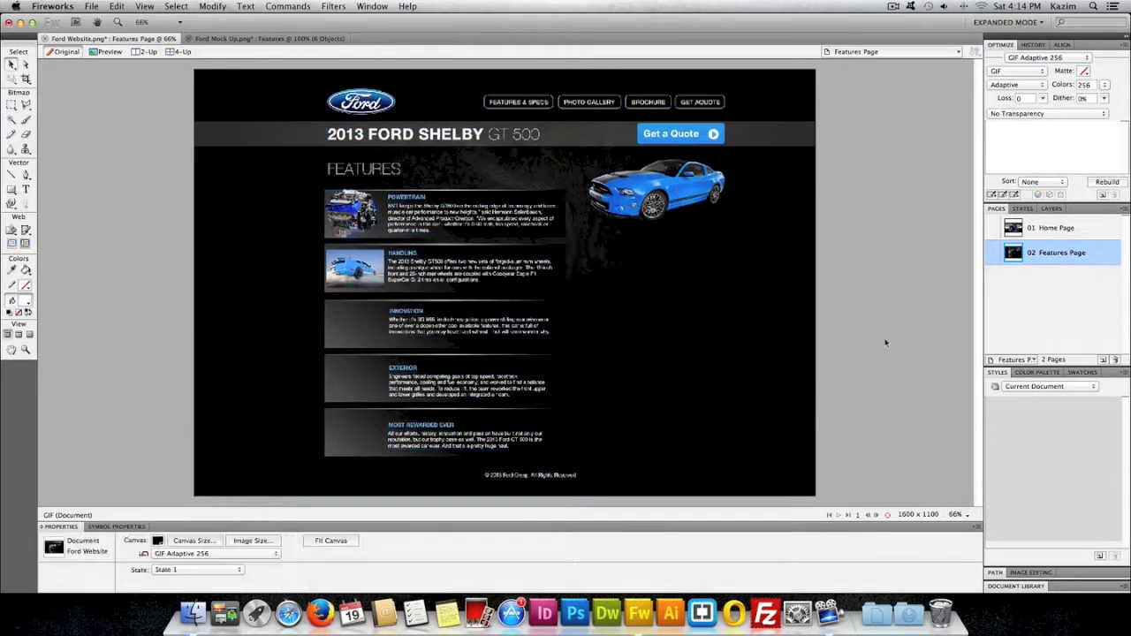
Compare the INNOVATION, EXTERIOR and MOST REWARDED EVER boxes with the mock-up to see which pictures are missing
{"action": "key", "text": "super+1"}
{"action": "scroll", "coordinate": [719, 321], "scroll_direction": "down", "scroll_amount": 5}
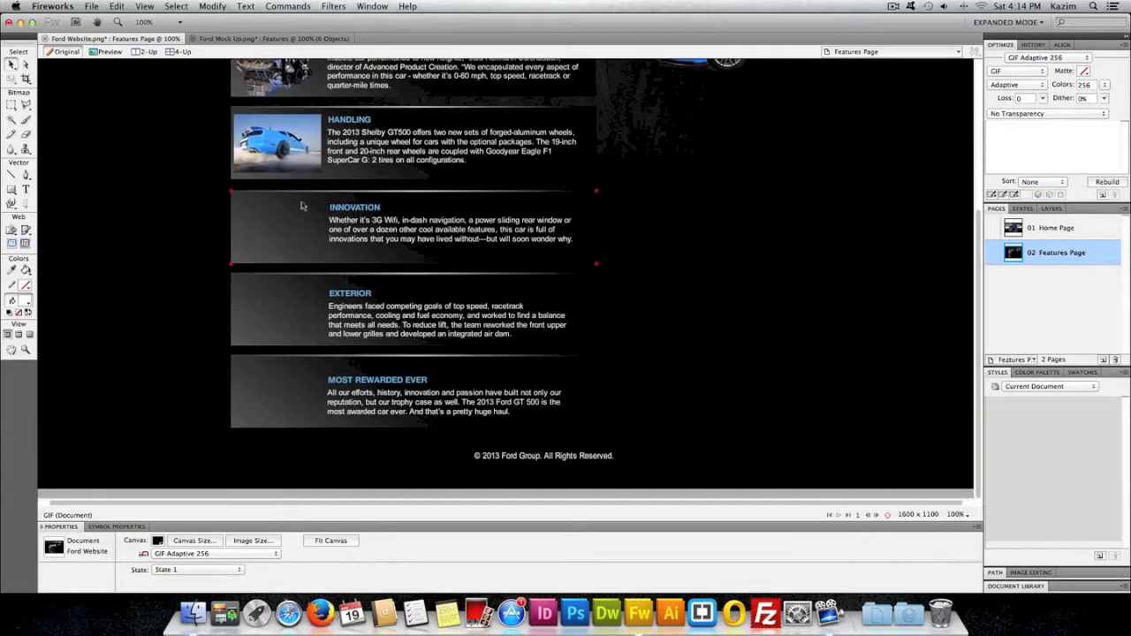
{"action": "left_click", "coordinate": [261, 38]}
{"action": "left_click", "coordinate": [164, 200]}
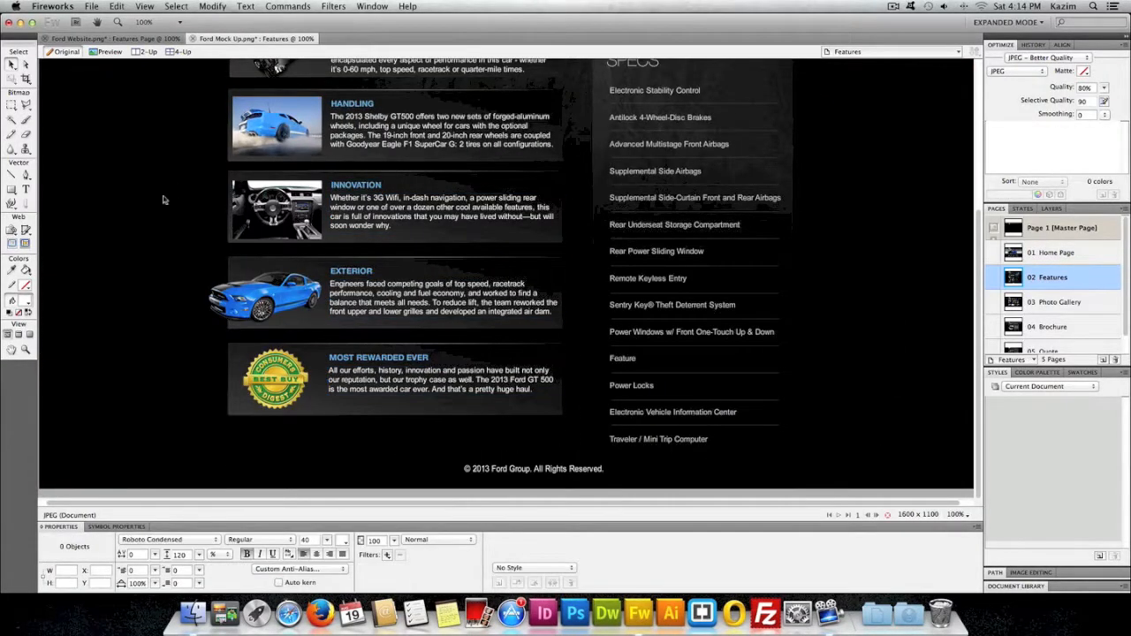
{"action": "scroll", "coordinate": [162, 200], "scroll_direction": "up", "scroll_amount": 1}
{"action": "left_click", "coordinate": [276, 212]}
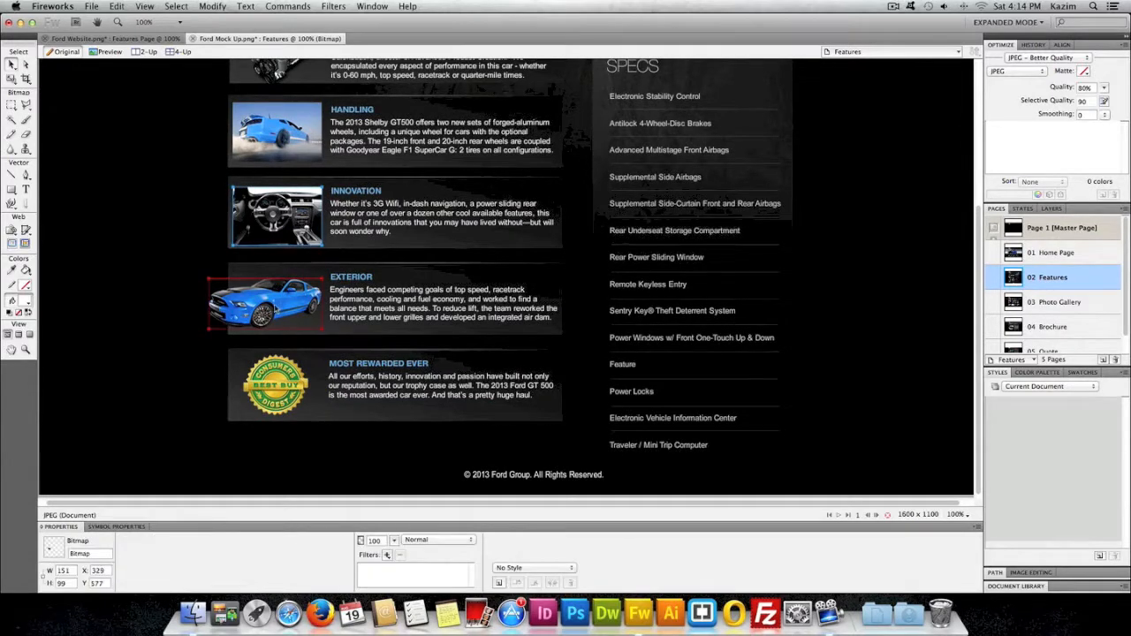
{"action": "left_click", "coordinate": [113, 39]}
{"action": "scroll", "coordinate": [330, 155], "scroll_direction": "up", "scroll_amount": 2}
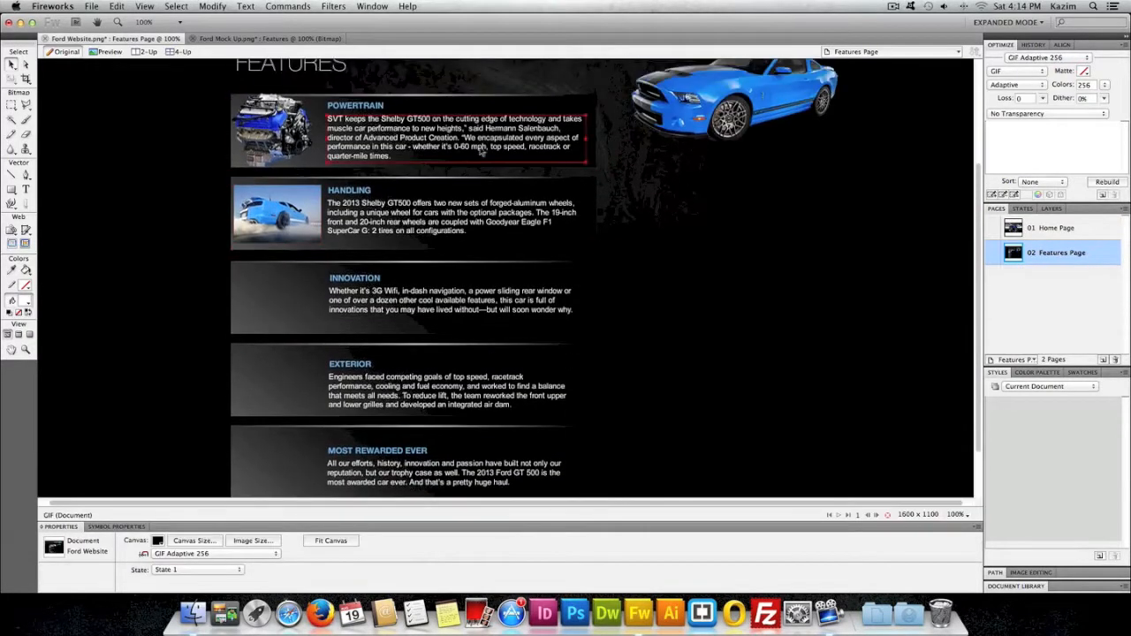
Duplicate the large blue car image and place the copy over the EXTERIOR box at about X 184, Y 679
{"action": "left_click", "coordinate": [740, 111]}
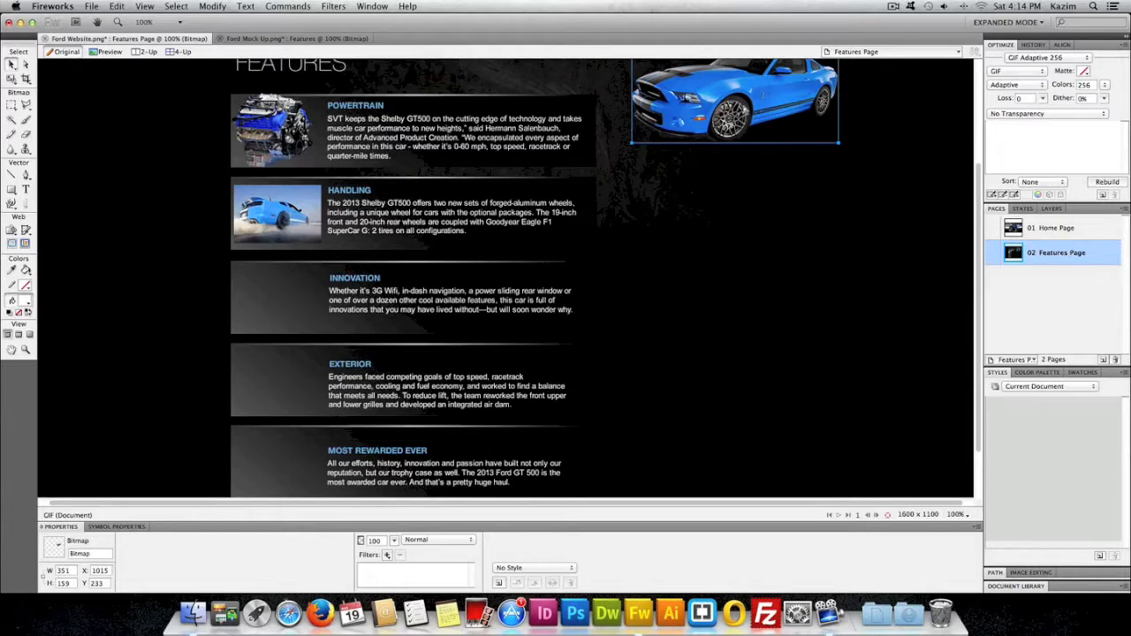
{"action": "scroll", "coordinate": [757, 104], "scroll_direction": "up", "scroll_amount": 1}
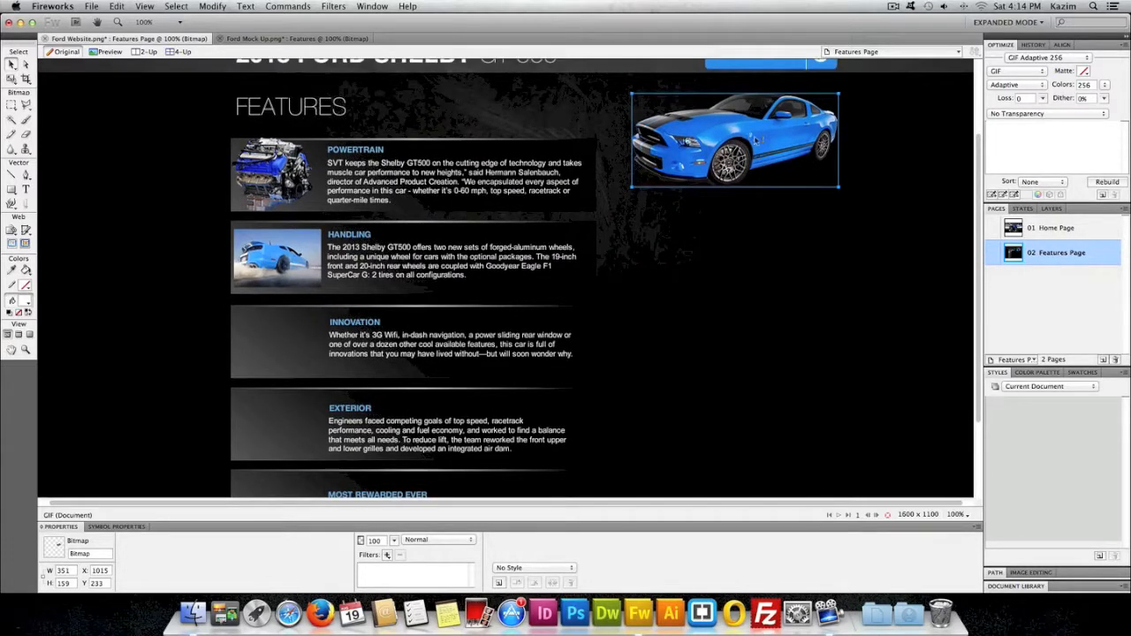
{"action": "left_click_drag", "start_coordinate": [770, 145], "coordinate": [281, 407]}
{"action": "scroll", "coordinate": [245, 301], "scroll_direction": "down", "scroll_amount": 1}
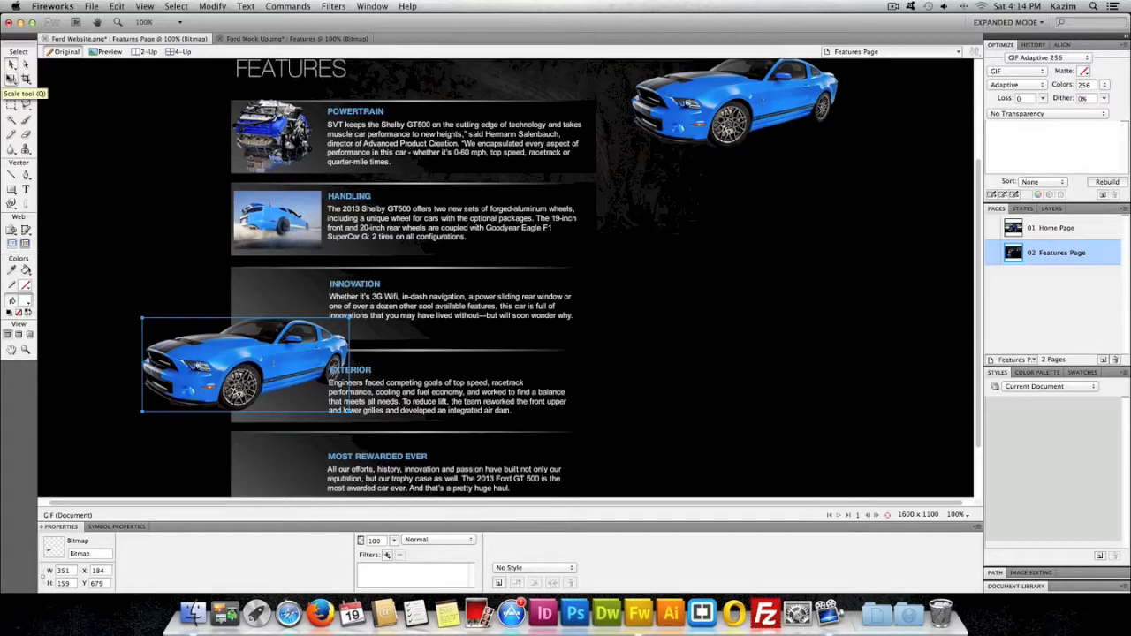
Scale the car copy down to about 195 x 88 px and fit it beside the EXTERIOR text
{"action": "left_click", "coordinate": [11, 79]}
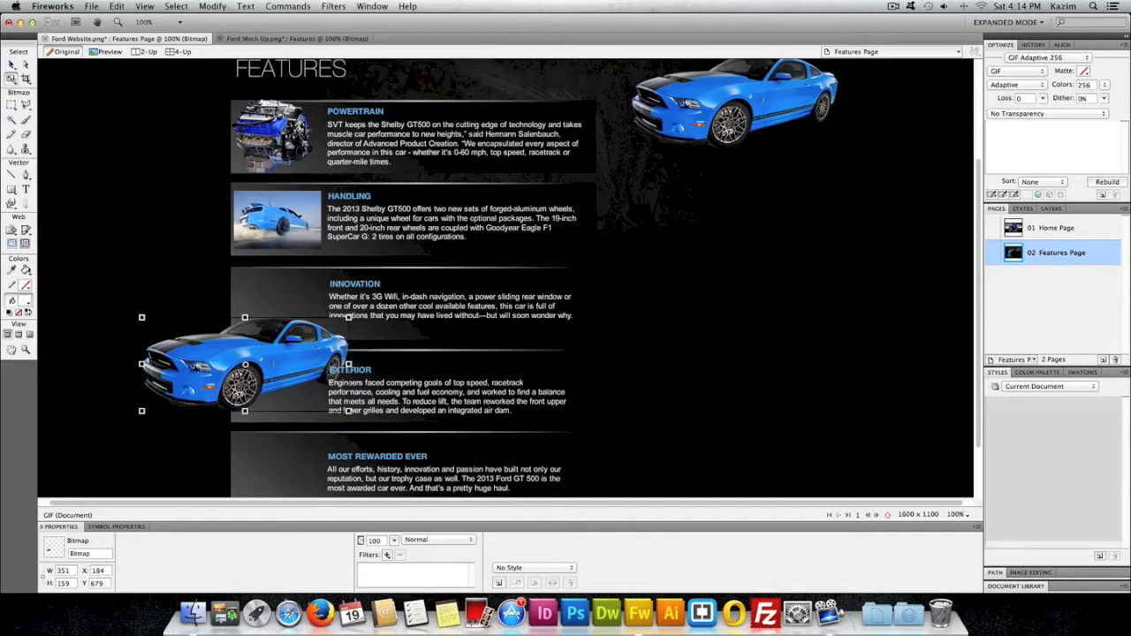
{"action": "left_click_drag", "start_coordinate": [142, 316], "coordinate": [259, 388]}
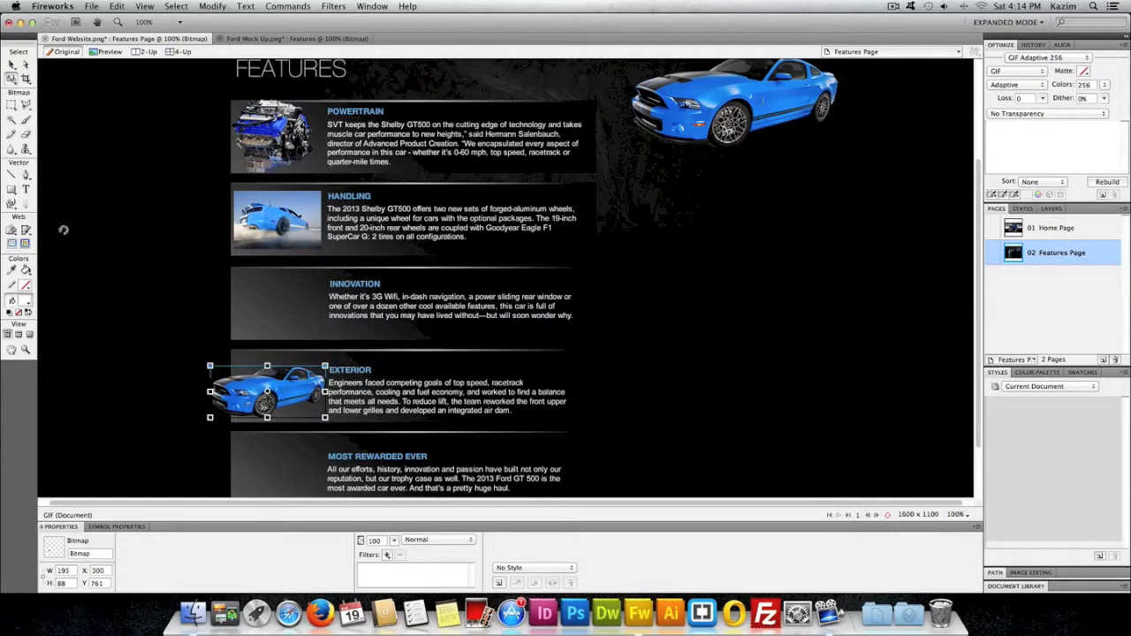
{"action": "left_click", "coordinate": [11, 66]}
{"action": "left_click", "coordinate": [95, 144]}
Copy the interior picture and the Best Buy badge from the mock-up into the Features Page, placing them just left of the feature boxes
{"action": "scroll", "coordinate": [114, 173], "scroll_direction": "down", "scroll_amount": 3}
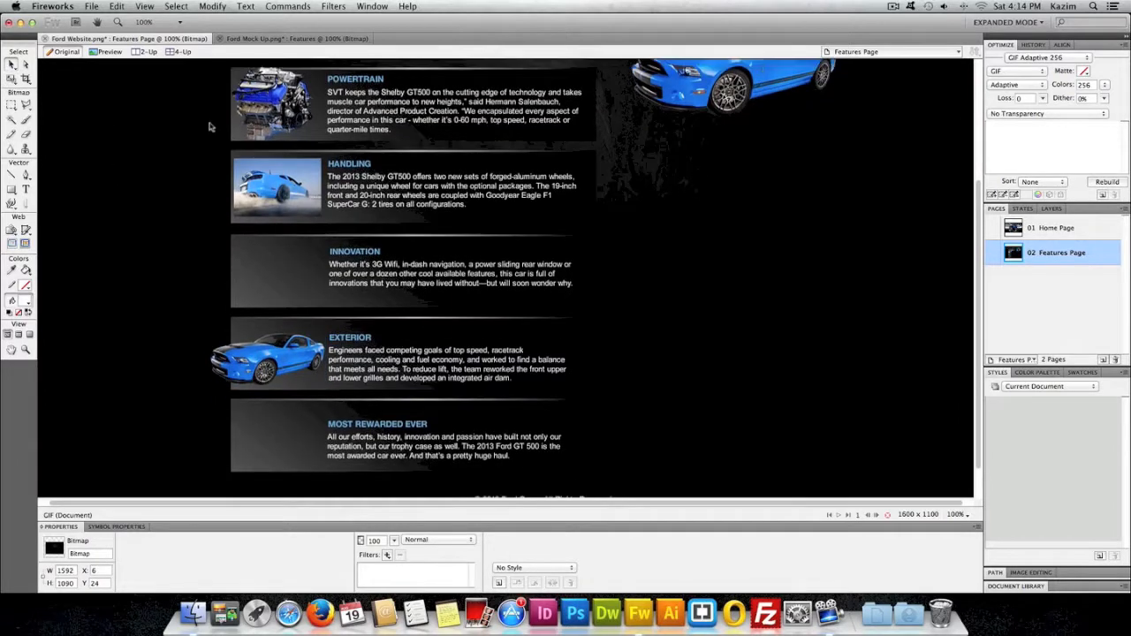
{"action": "left_click", "coordinate": [265, 39]}
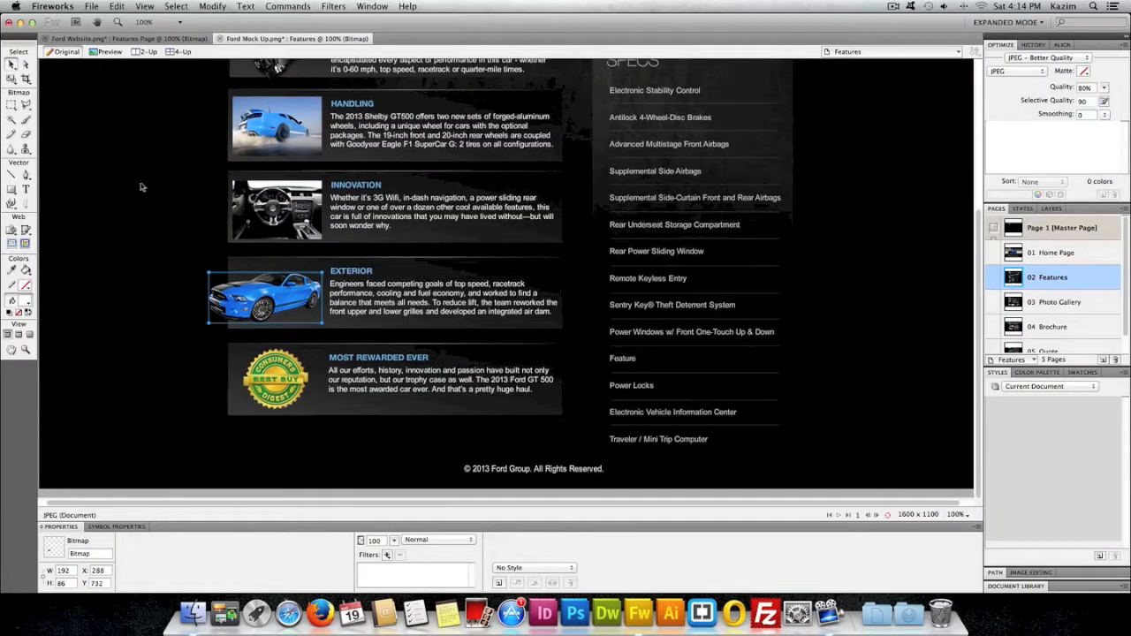
{"action": "left_click", "coordinate": [276, 211]}
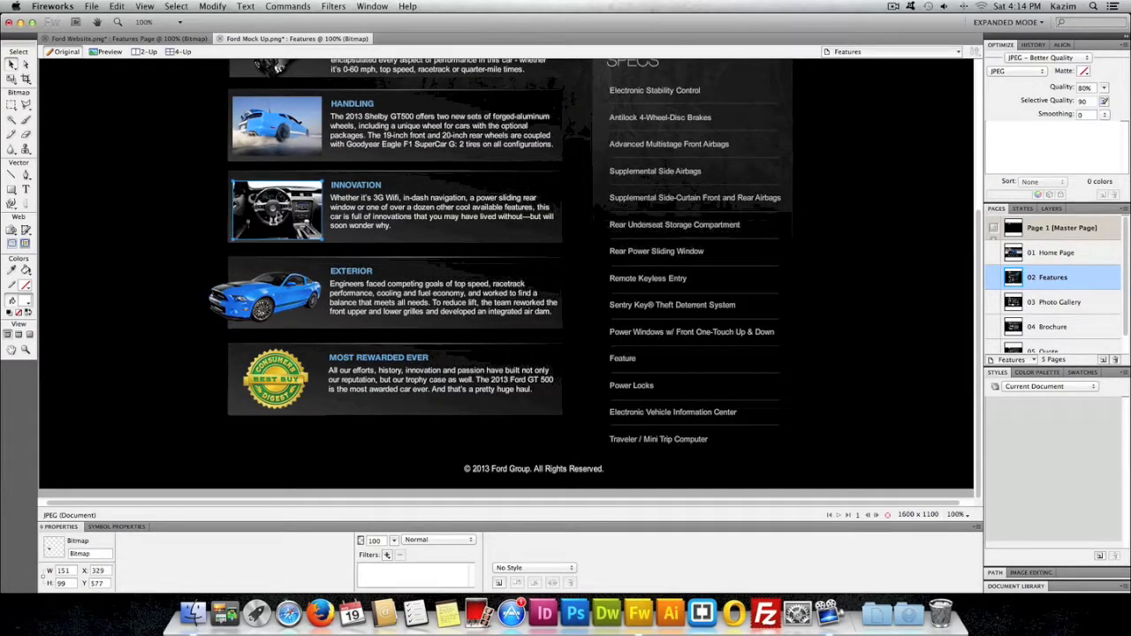
{"action": "left_click", "coordinate": [290, 389], "text": "shift"}
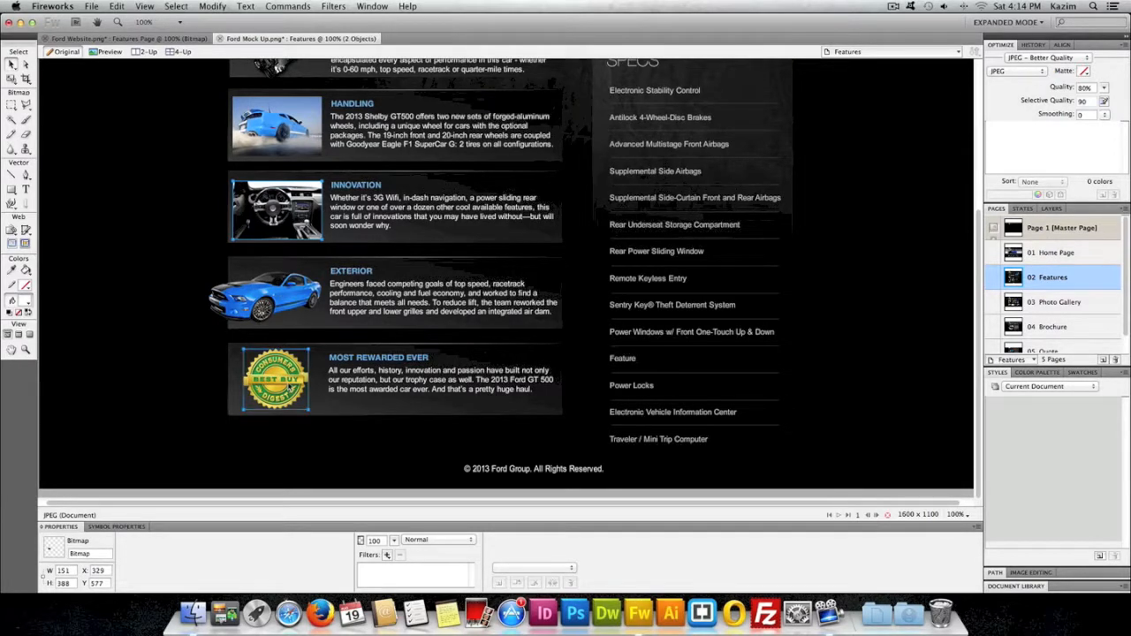
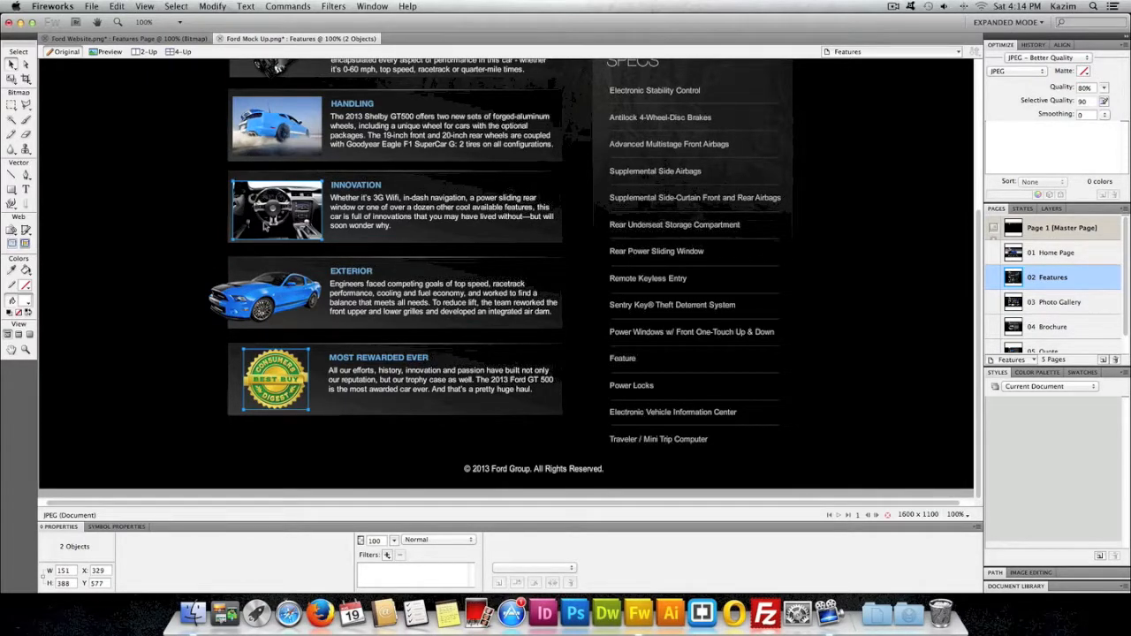
{"action": "left_click", "coordinate": [159, 39]}
{"action": "key", "text": "super+v"}
{"action": "left_click_drag", "start_coordinate": [251, 232], "coordinate": [160, 253]}
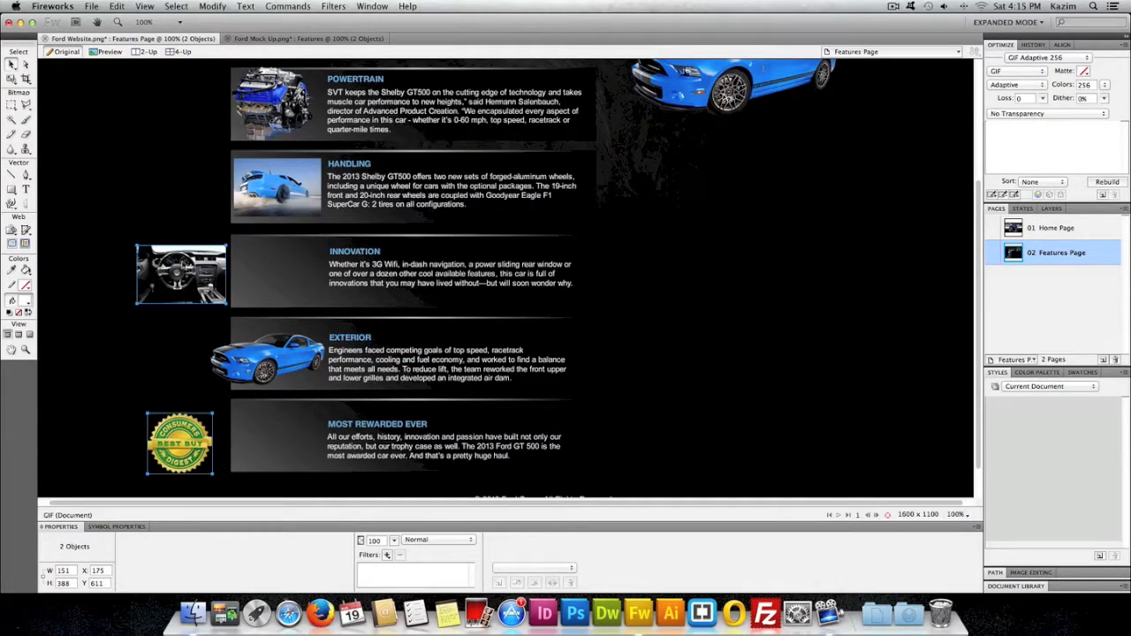
Bring the pasted interior picture and Best Buy badge to the front
{"action": "right_click", "coordinate": [183, 254]}
{"action": "mouse_move", "coordinate": [272, 354]}
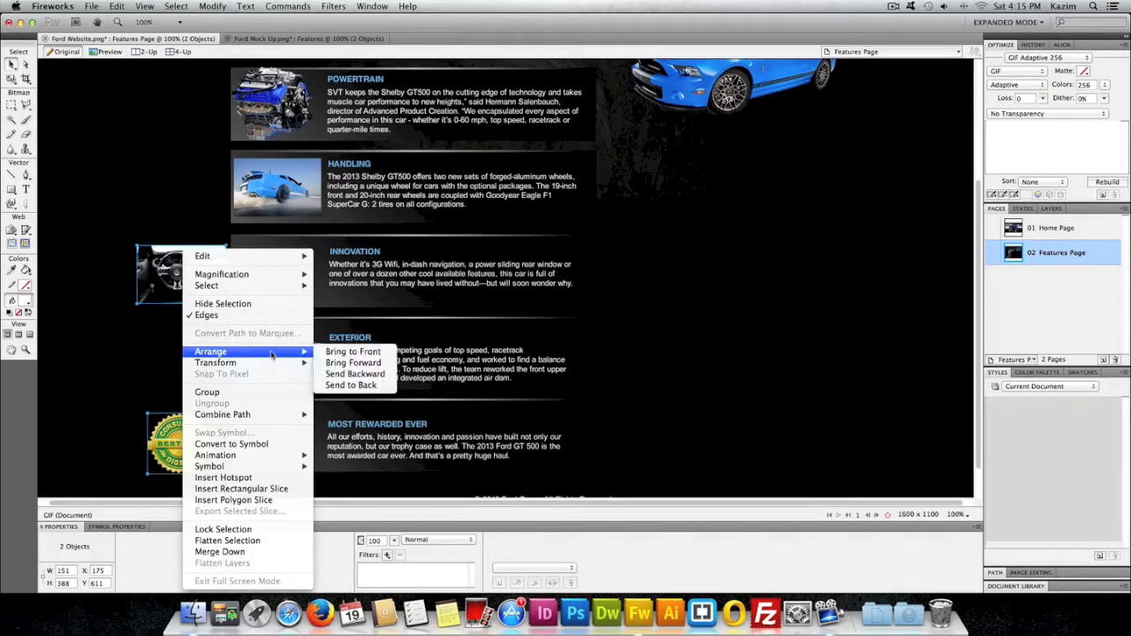
{"action": "left_click", "coordinate": [329, 352]}
{"action": "left_click", "coordinate": [160, 340]}
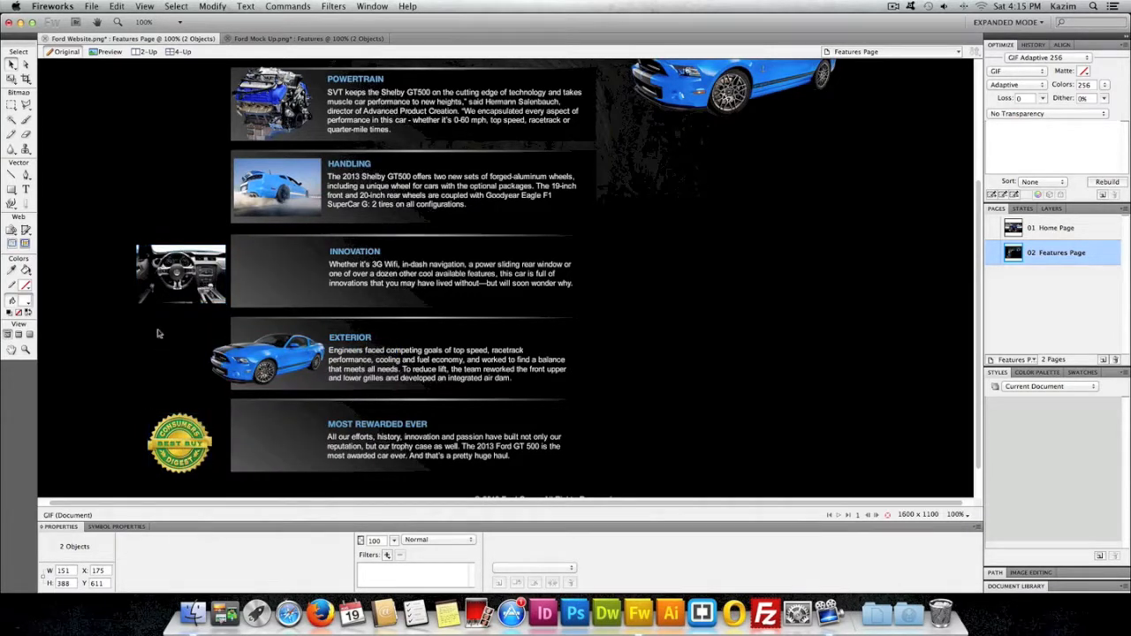
Place the interior picture in the INNOVATION box and the Best Buy badge in the MOST REWARDED EVER box
{"action": "left_click_drag", "start_coordinate": [188, 280], "coordinate": [285, 280]}
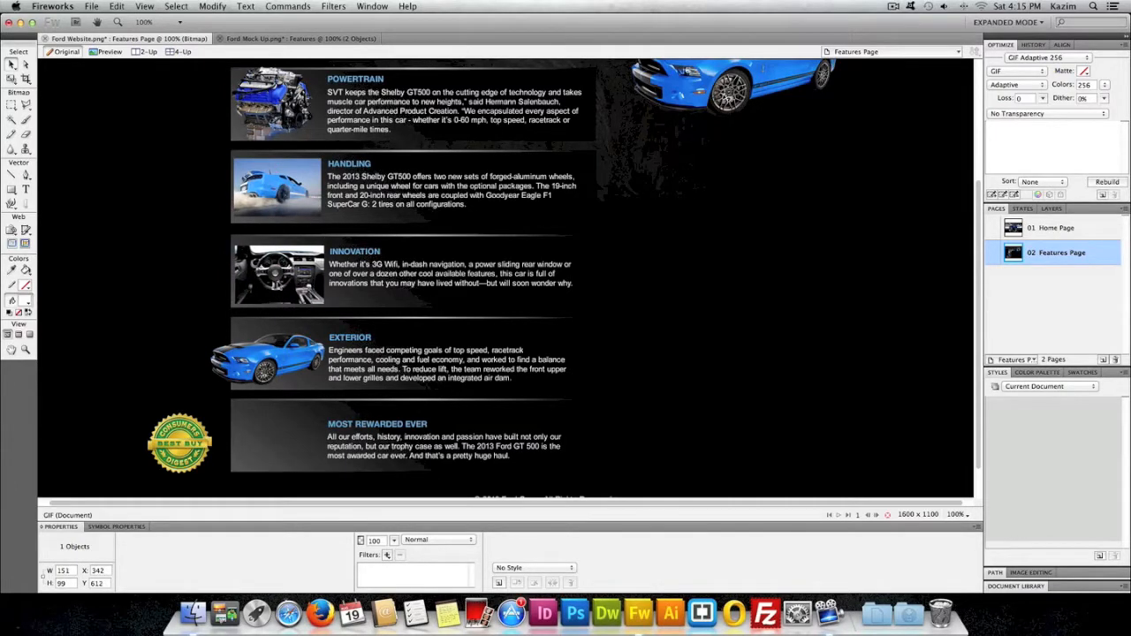
{"action": "scroll", "coordinate": [162, 288], "scroll_direction": "down", "scroll_amount": 3}
{"action": "left_click_drag", "start_coordinate": [175, 417], "coordinate": [274, 423]}
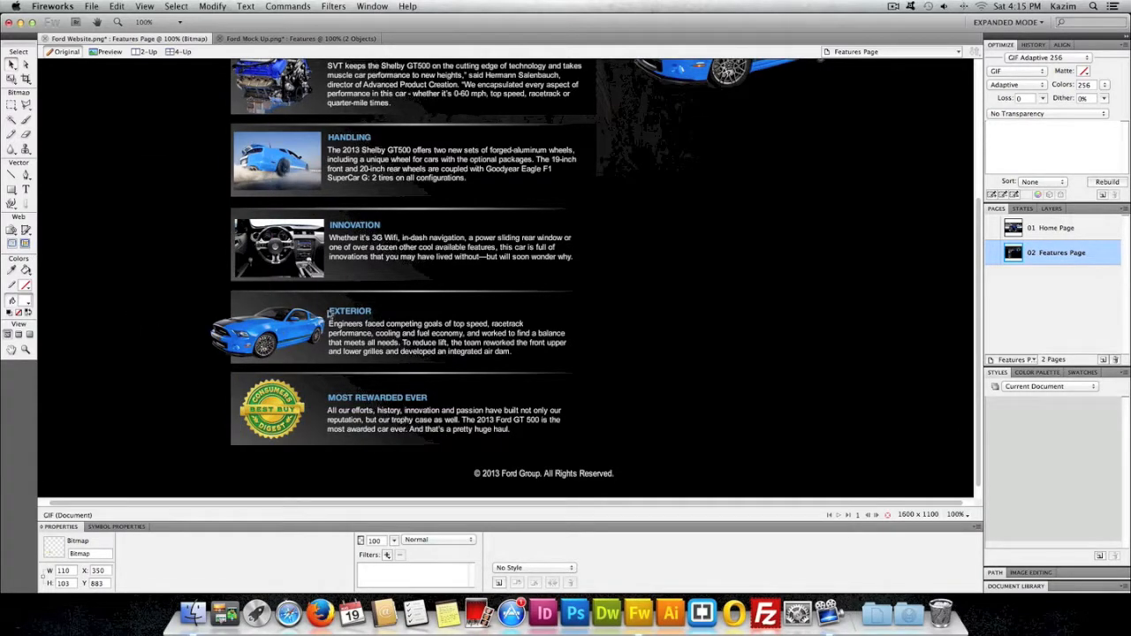
{"action": "scroll", "coordinate": [330, 291], "scroll_direction": "up", "scroll_amount": 1}
{"action": "left_click", "coordinate": [330, 270]}
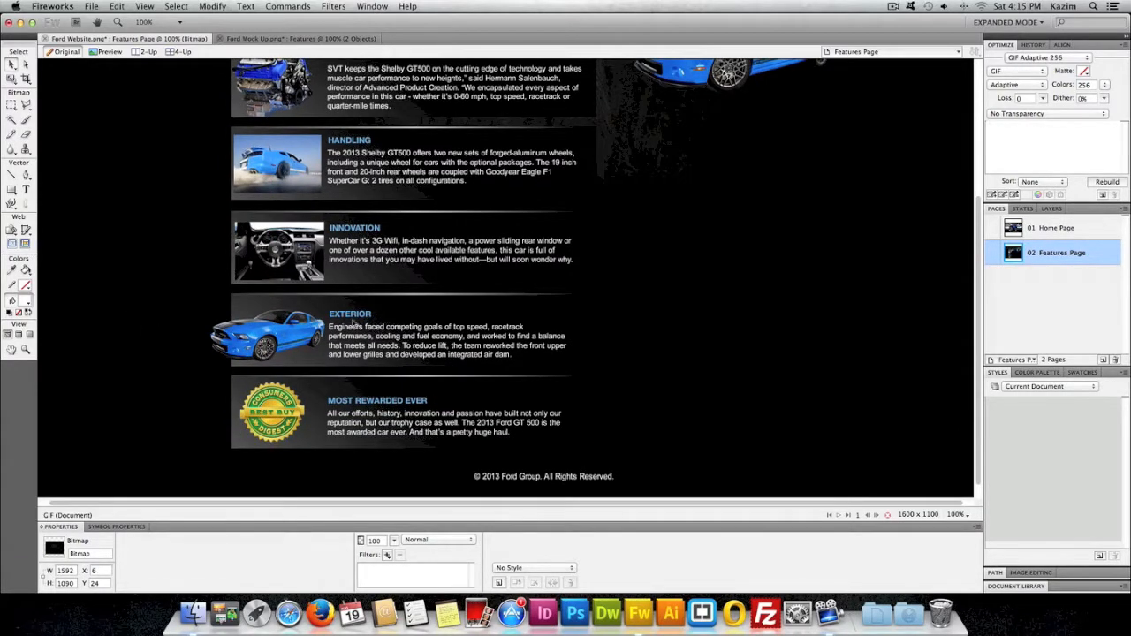
Nudge the EXTERIOR heading and its paragraph slightly up within their box
{"action": "scroll", "coordinate": [357, 323], "scroll_direction": "up", "scroll_amount": 4}
{"action": "scroll", "coordinate": [326, 250], "scroll_direction": "down", "scroll_amount": 4}
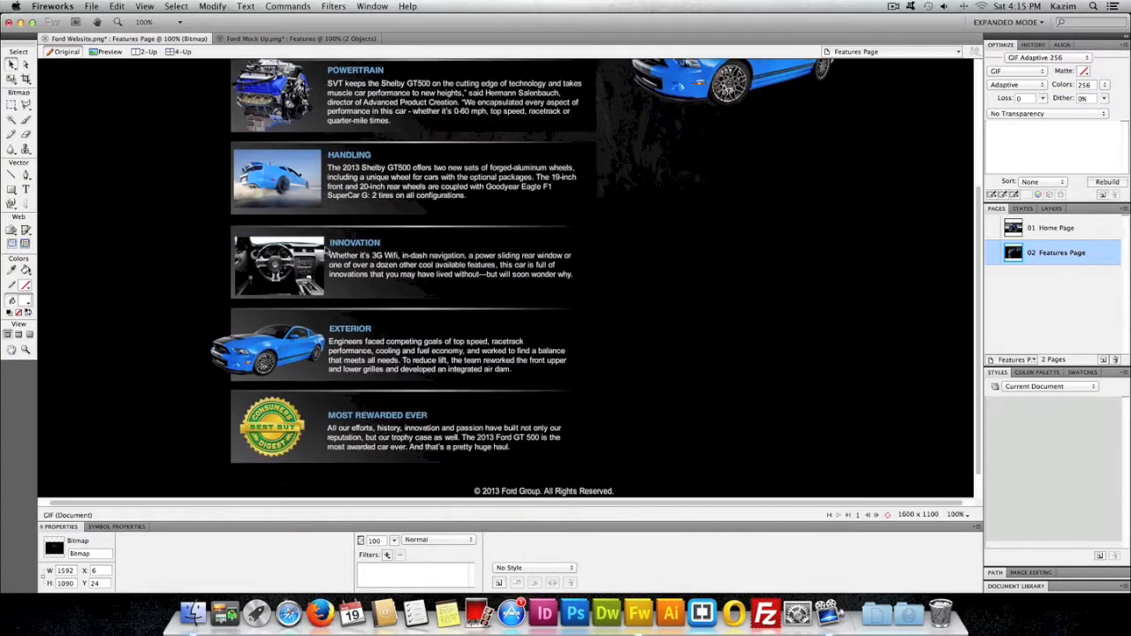
{"action": "left_click", "coordinate": [346, 332]}
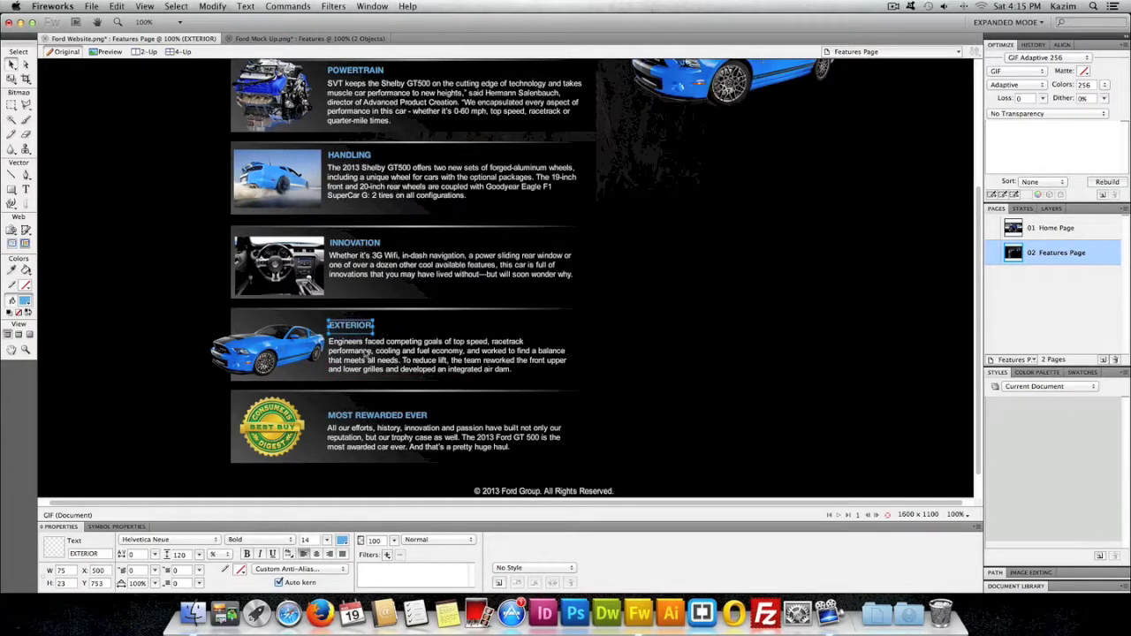
{"action": "left_click", "coordinate": [366, 354]}
Move the MOST REWARDED EVER heading slightly up and place its paragraph at about X 500, Y 927
{"action": "left_click", "coordinate": [376, 415]}
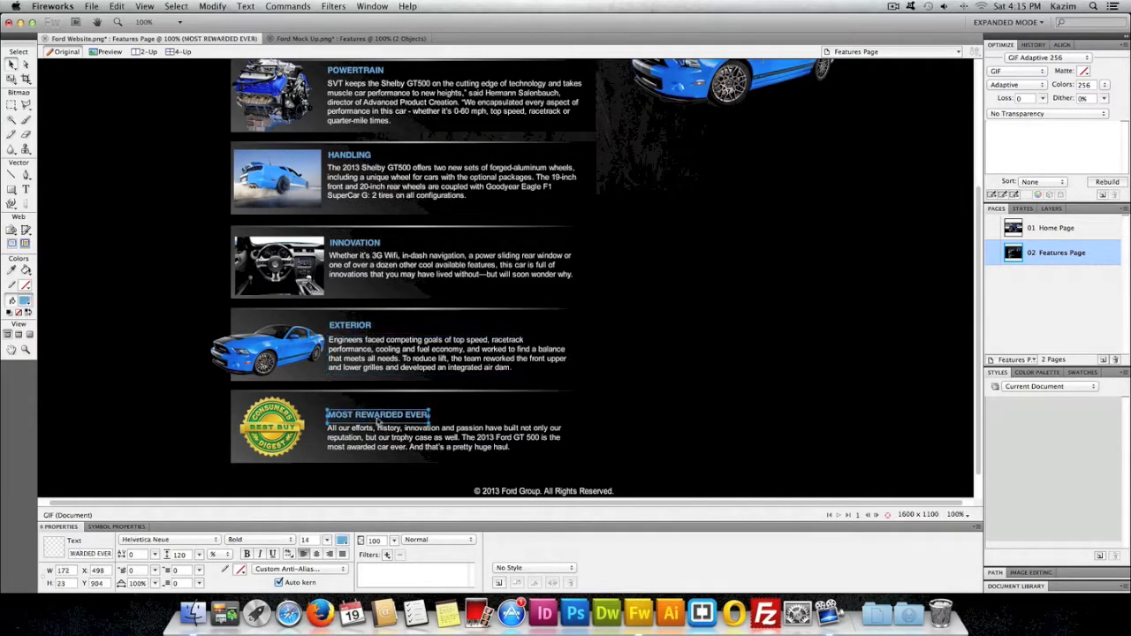
{"action": "left_click_drag", "start_coordinate": [372, 415], "coordinate": [361, 431]}
{"action": "key", "text": "Down"}
{"action": "key", "text": "Down"}
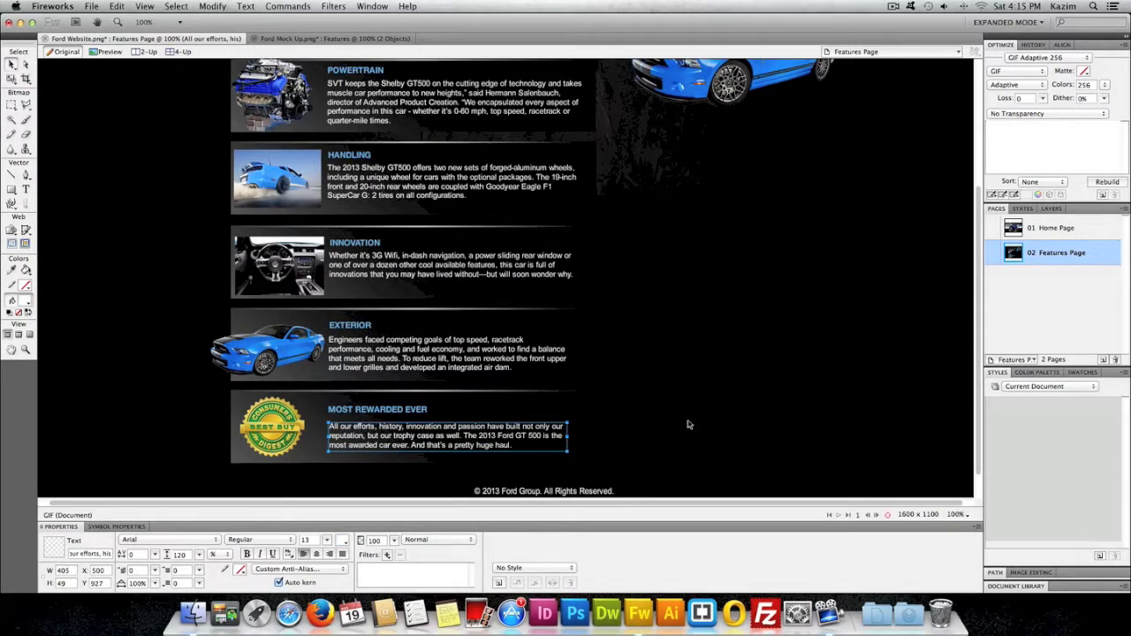
{"action": "left_click", "coordinate": [649, 415]}
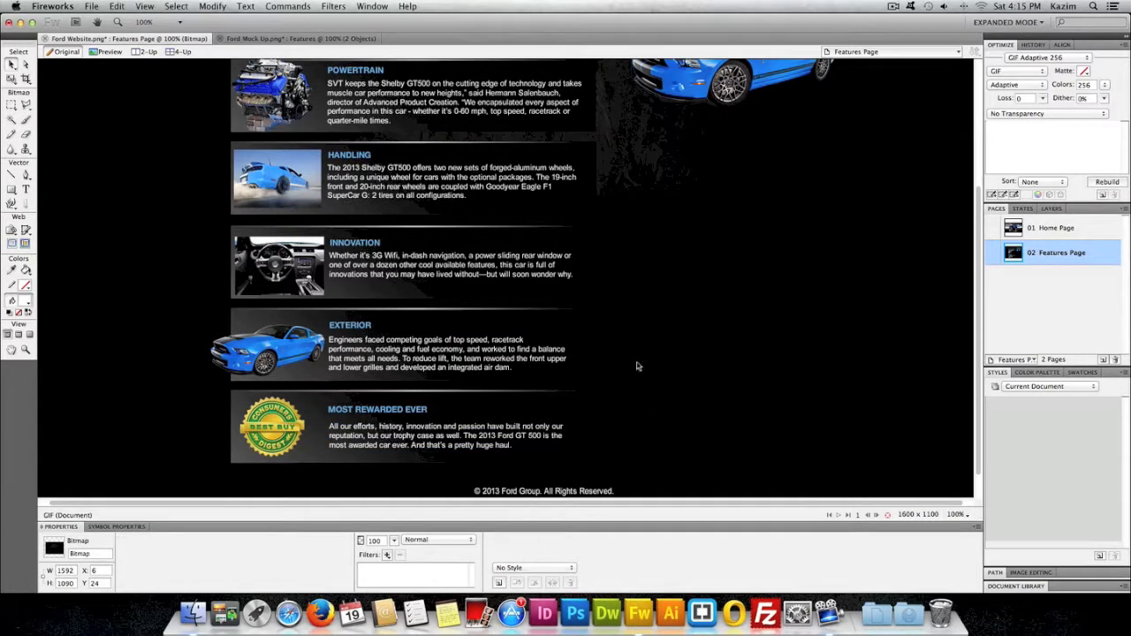
Examine the SPECS column and its divider lines in the mock-up, and return to the Features page of Ford Website
{"action": "scroll", "coordinate": [393, 308], "scroll_direction": "up", "scroll_amount": 1}
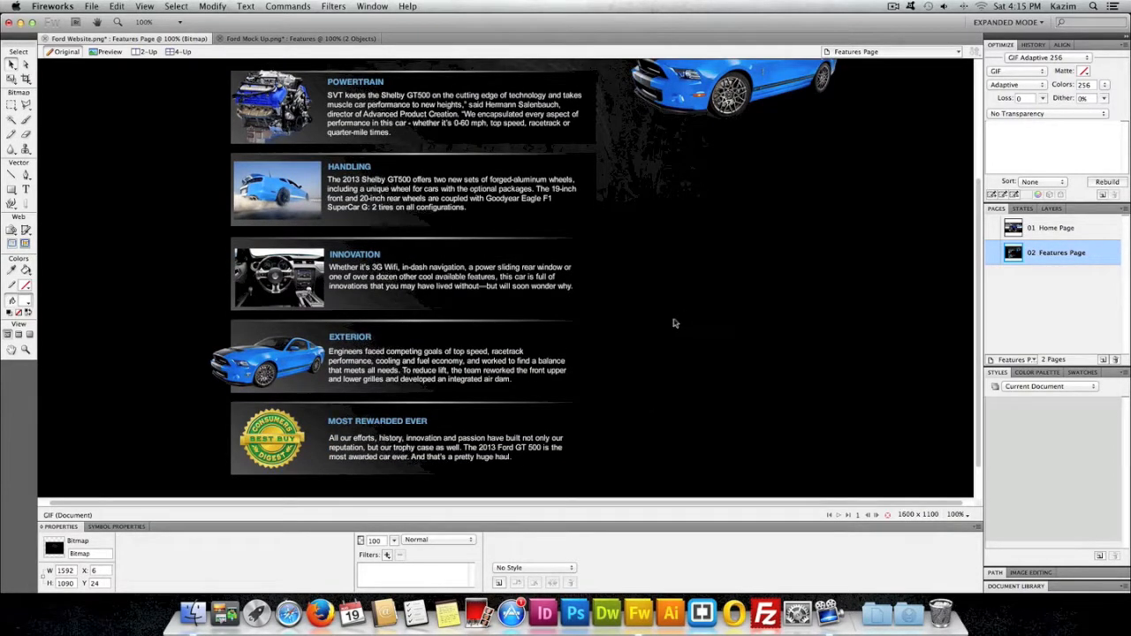
{"action": "scroll", "coordinate": [671, 323], "scroll_direction": "up", "scroll_amount": 2}
{"action": "left_click", "coordinate": [228, 39]}
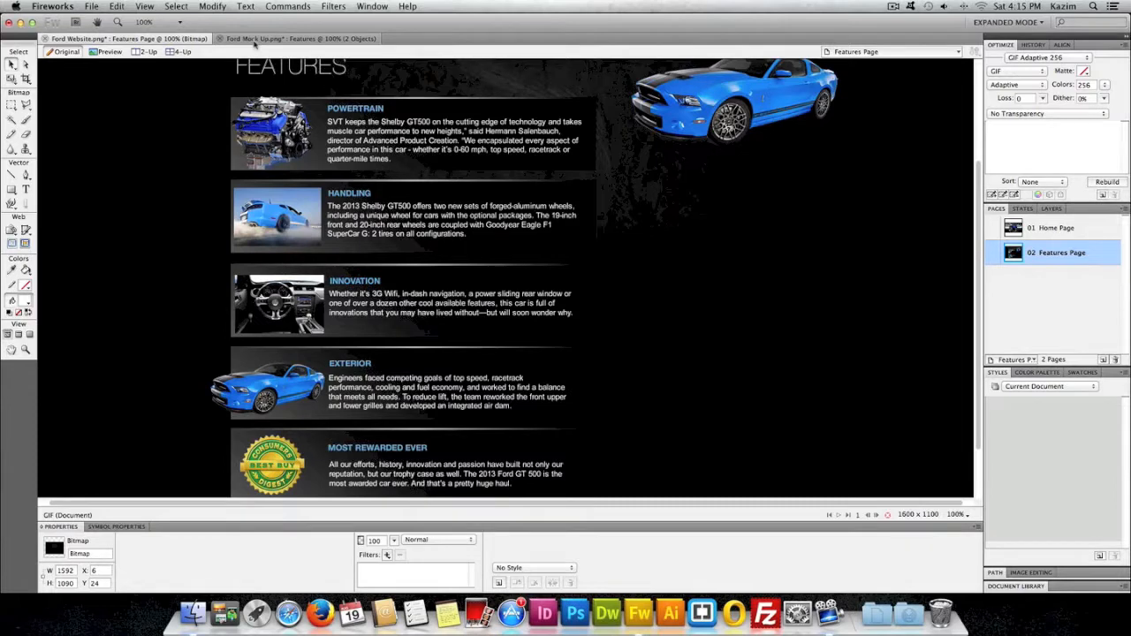
{"action": "scroll", "coordinate": [795, 73], "scroll_direction": "up", "scroll_amount": 3}
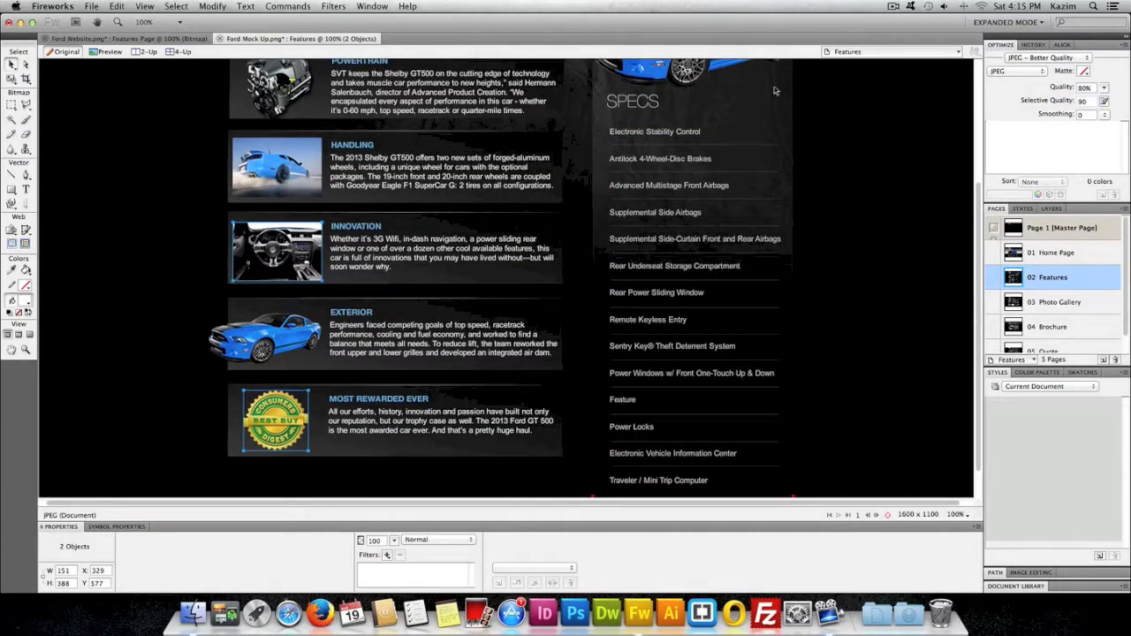
{"action": "left_click", "coordinate": [649, 440]}
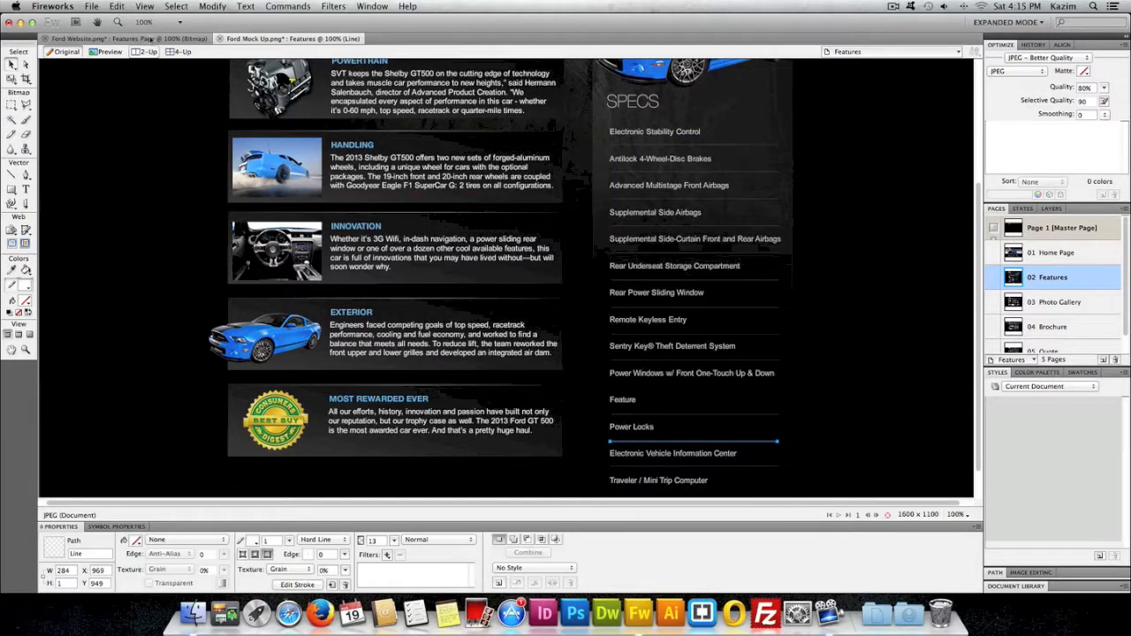
{"action": "left_click", "coordinate": [150, 39]}
{"action": "scroll", "coordinate": [258, 132], "scroll_direction": "up", "scroll_amount": 2}
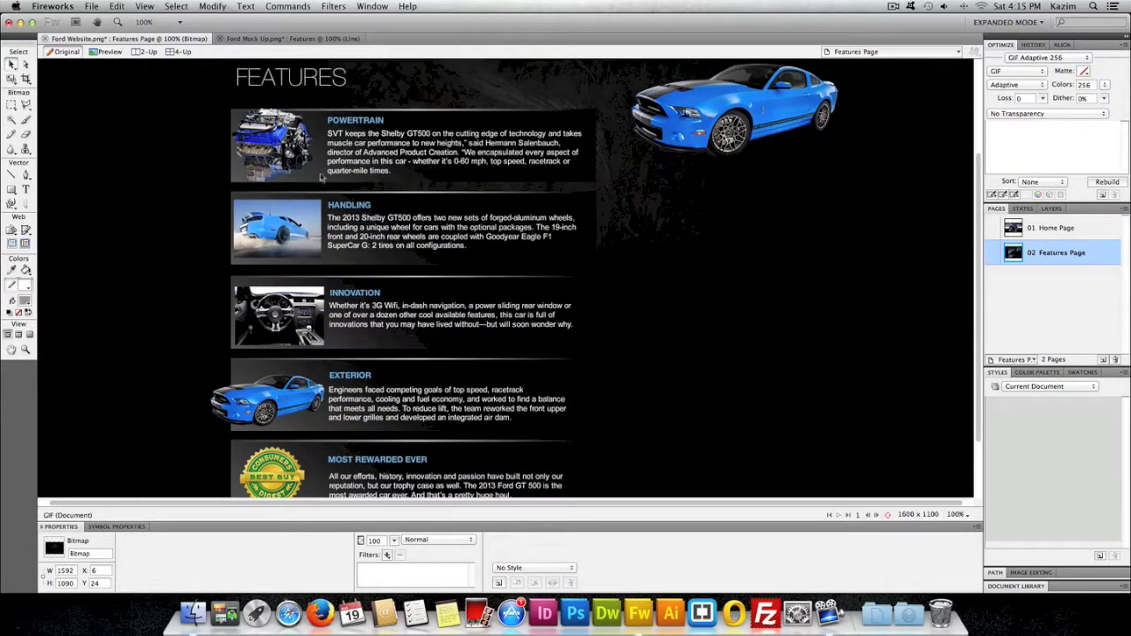
Draw a rectangle of about 367 × 687 px beside the feature boxes, starting over the large car picture and ending level with the last box
{"action": "key", "text": "super+minus"}
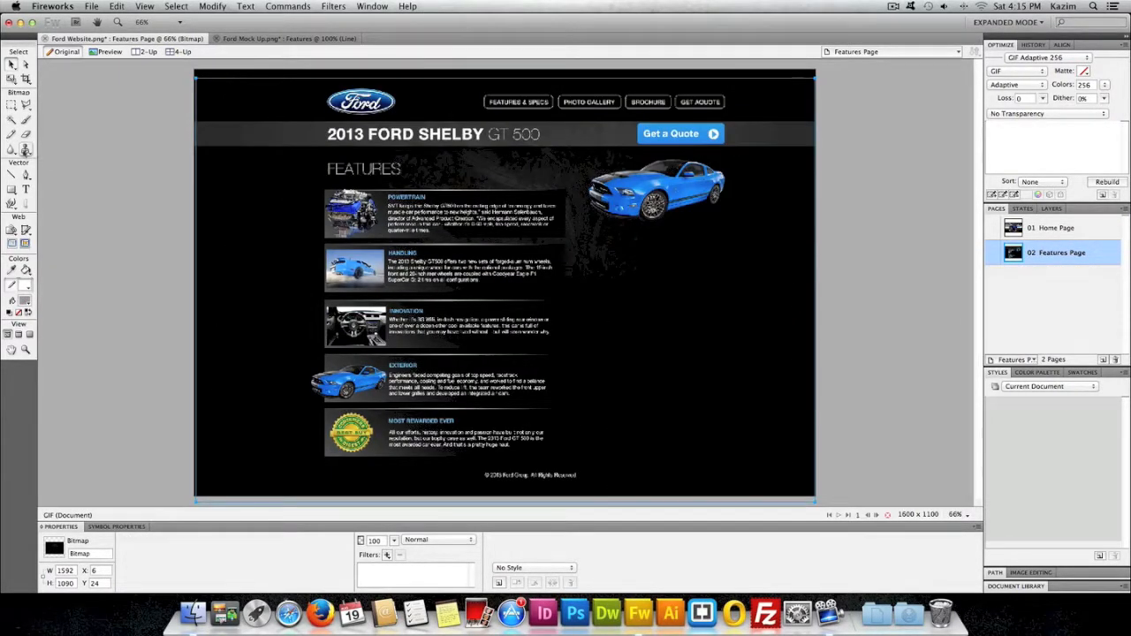
{"action": "left_click", "coordinate": [11, 190]}
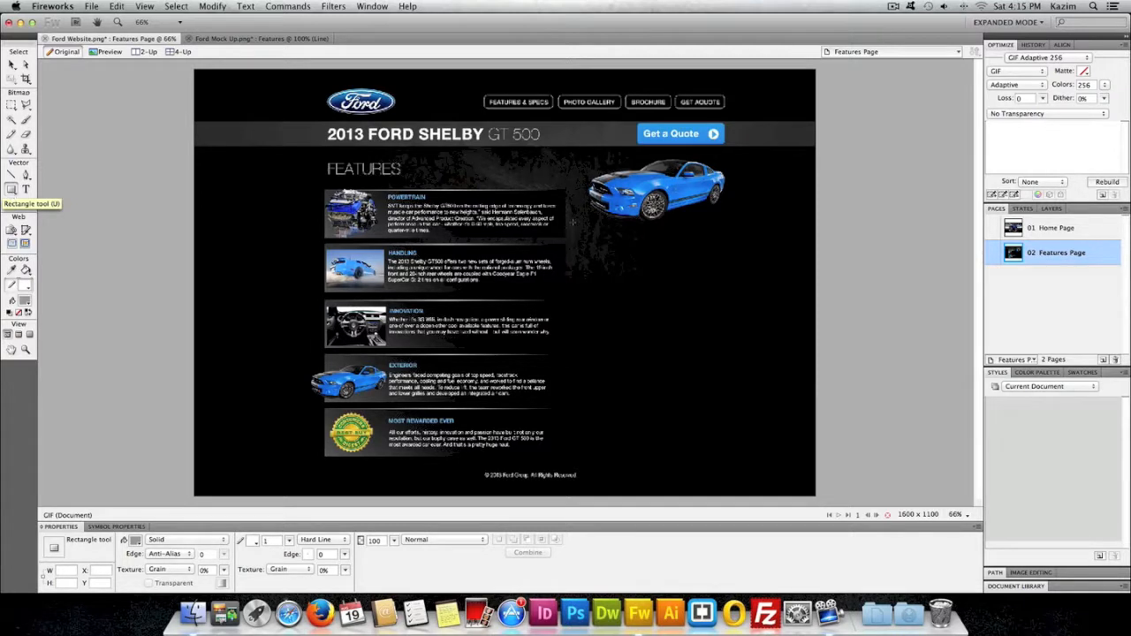
{"action": "mouse_move", "coordinate": [579, 190]}
{"action": "left_mouse_down"}
{"action": "mouse_move", "coordinate": [632, 261]}
{"action": "mouse_move", "coordinate": [722, 458]}
{"action": "left_mouse_up"}
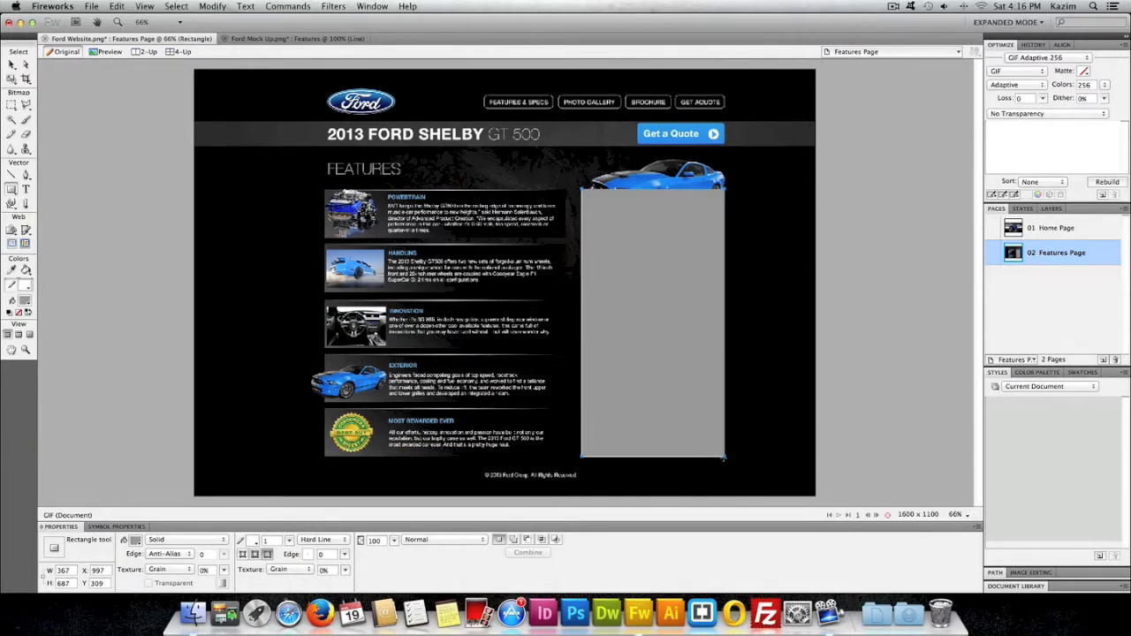
{"action": "left_click", "coordinate": [10, 64]}
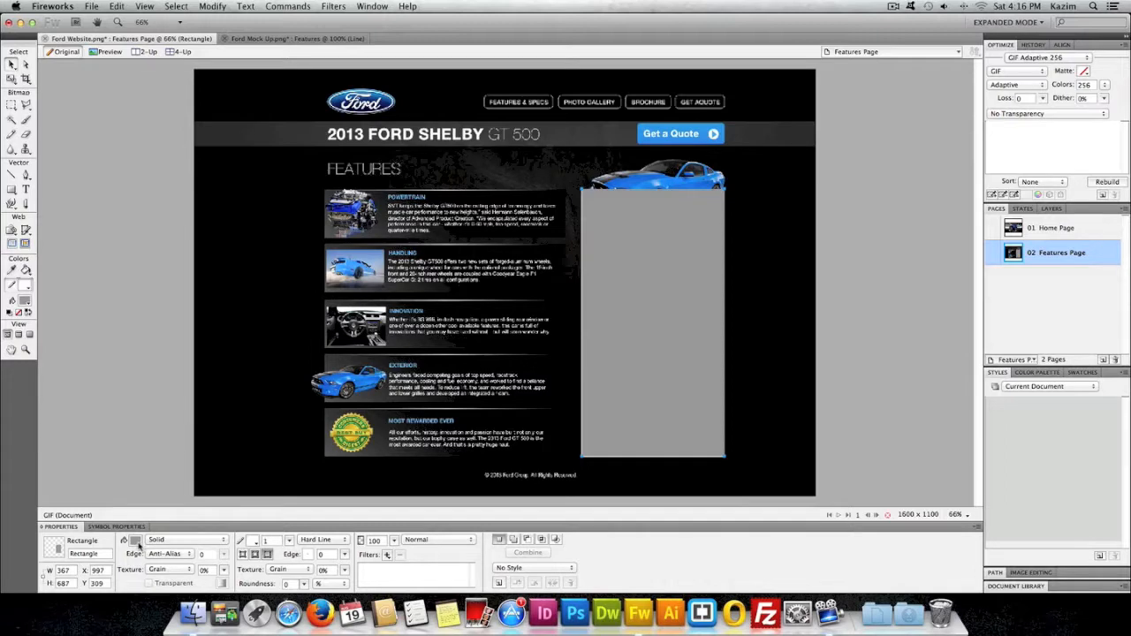
Fill the new rectangle with white (#FFFFFF) and set its opacity to 20%
{"action": "left_click", "coordinate": [135, 540]}
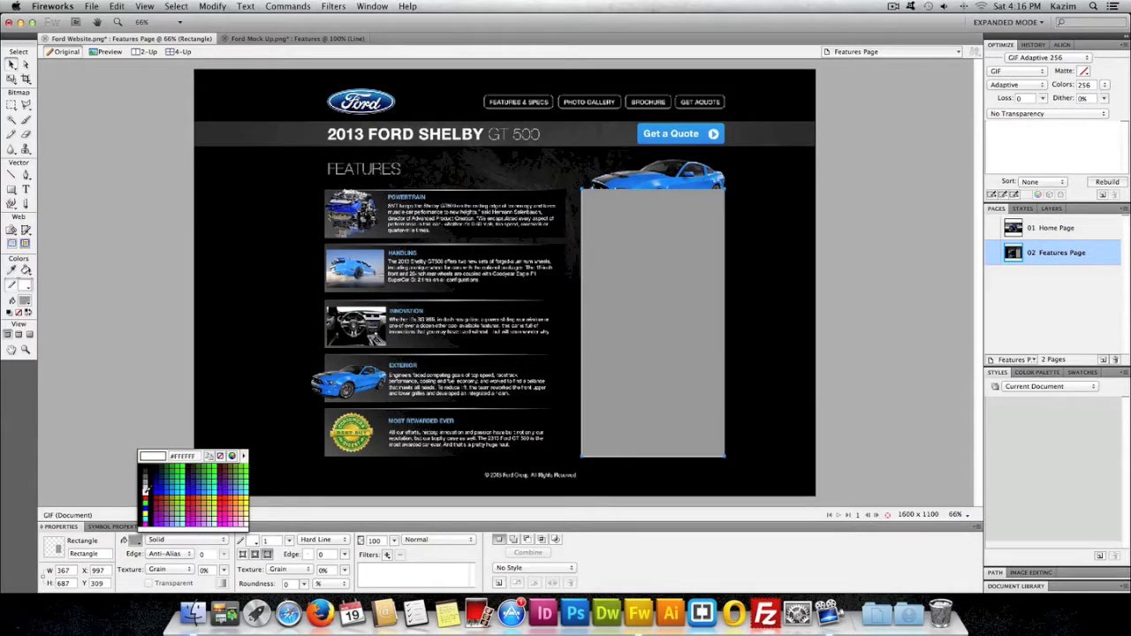
{"action": "left_click", "coordinate": [146, 487]}
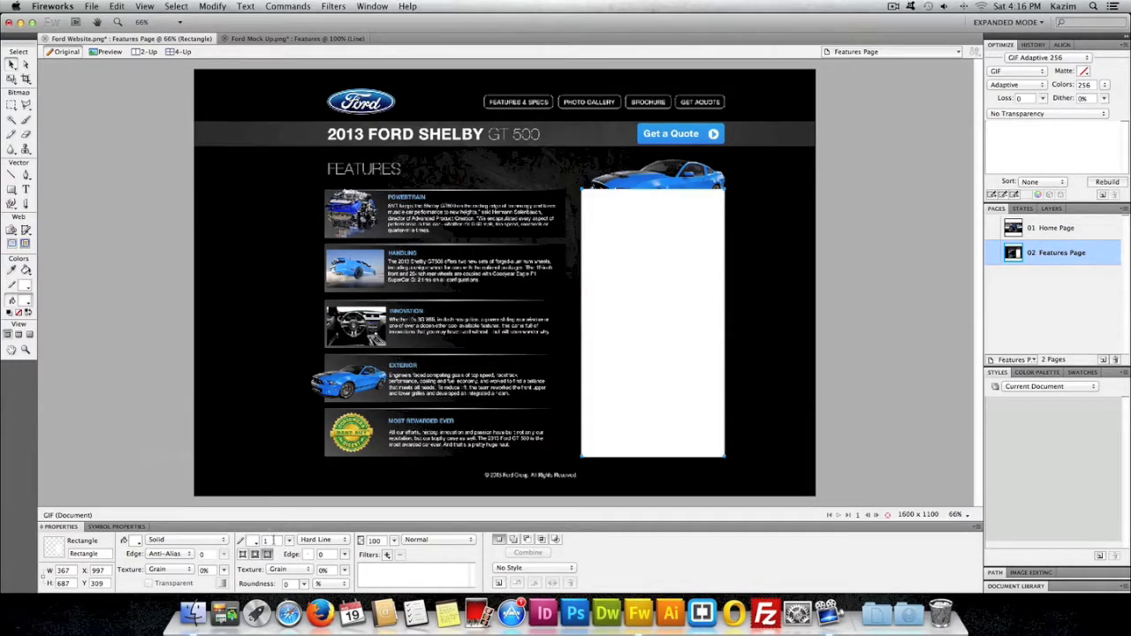
{"action": "double_click", "coordinate": [373, 540]}
{"action": "type", "text": "20"}
{"action": "key", "text": "Return"}
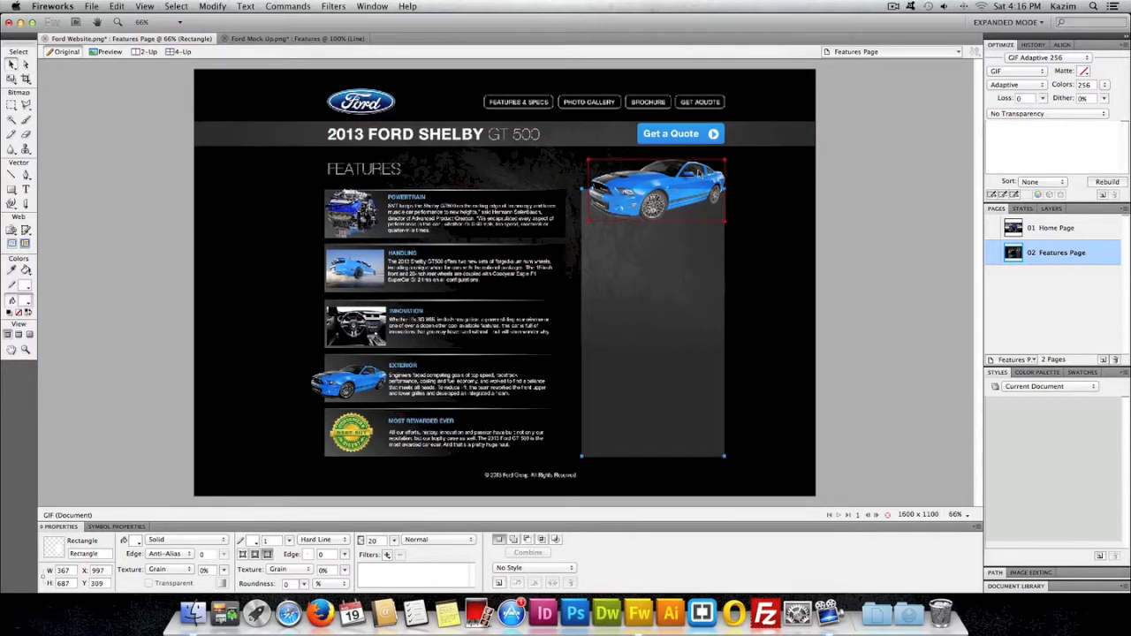
Bring the large blue car picture to the front, above the translucent panel
{"action": "left_click", "coordinate": [677, 167]}
{"action": "right_click", "coordinate": [678, 166]}
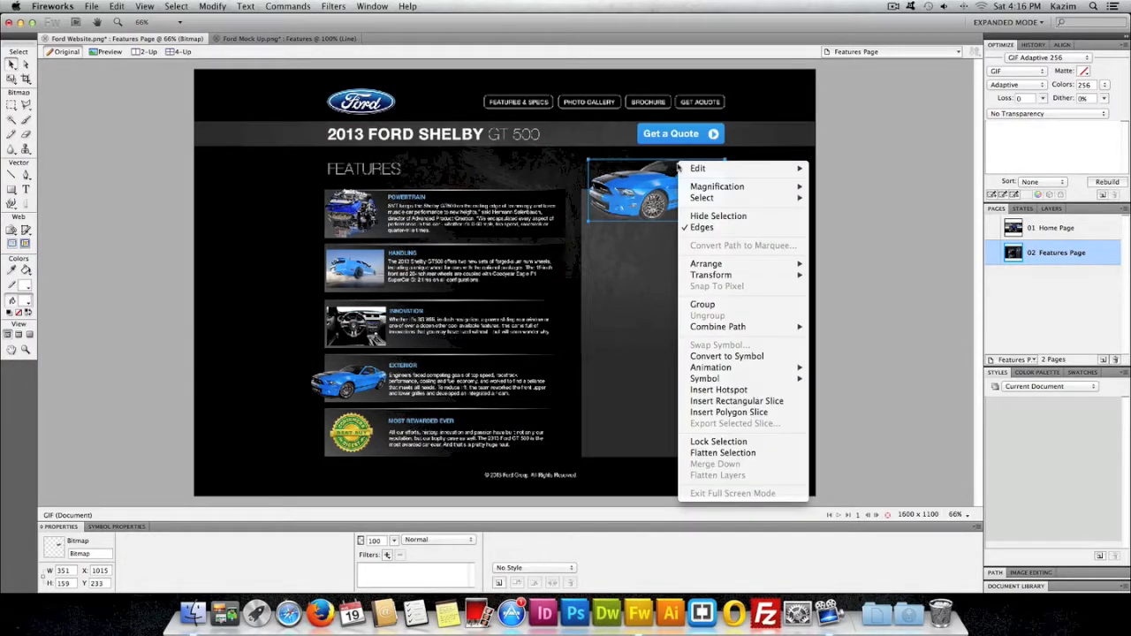
{"action": "mouse_move", "coordinate": [762, 263]}
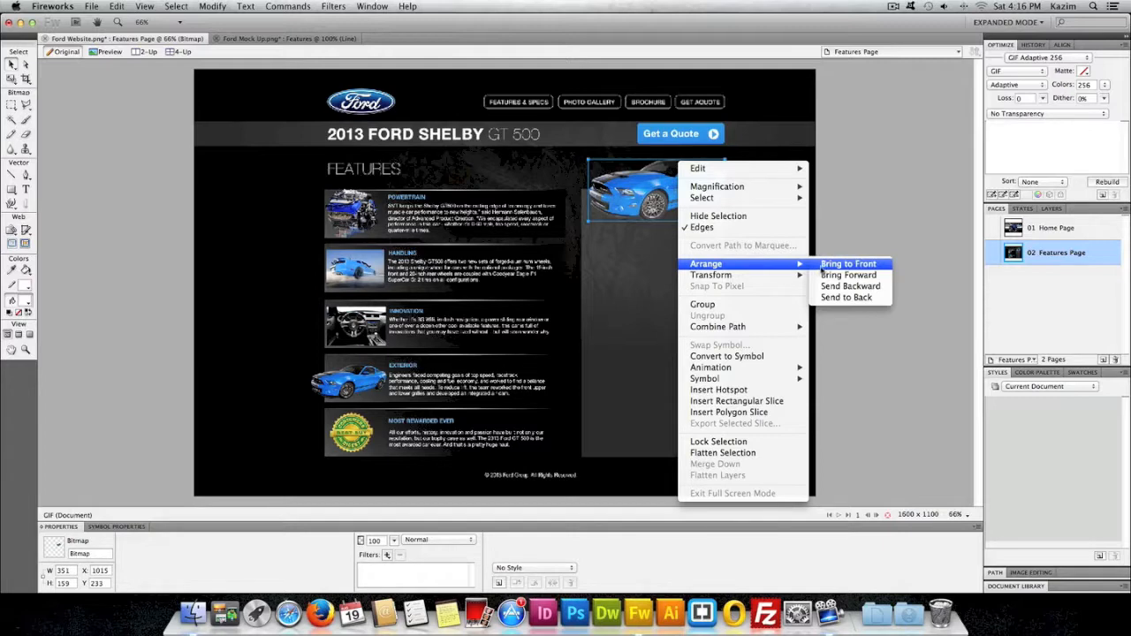
{"action": "left_click", "coordinate": [824, 265]}
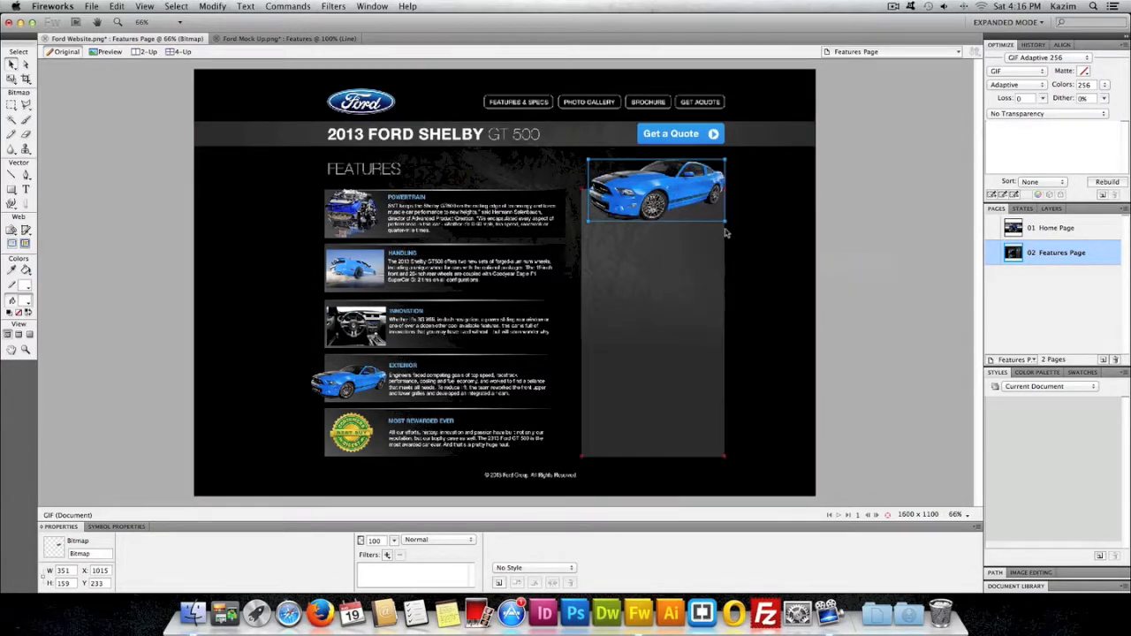
{"action": "left_click", "coordinate": [747, 306]}
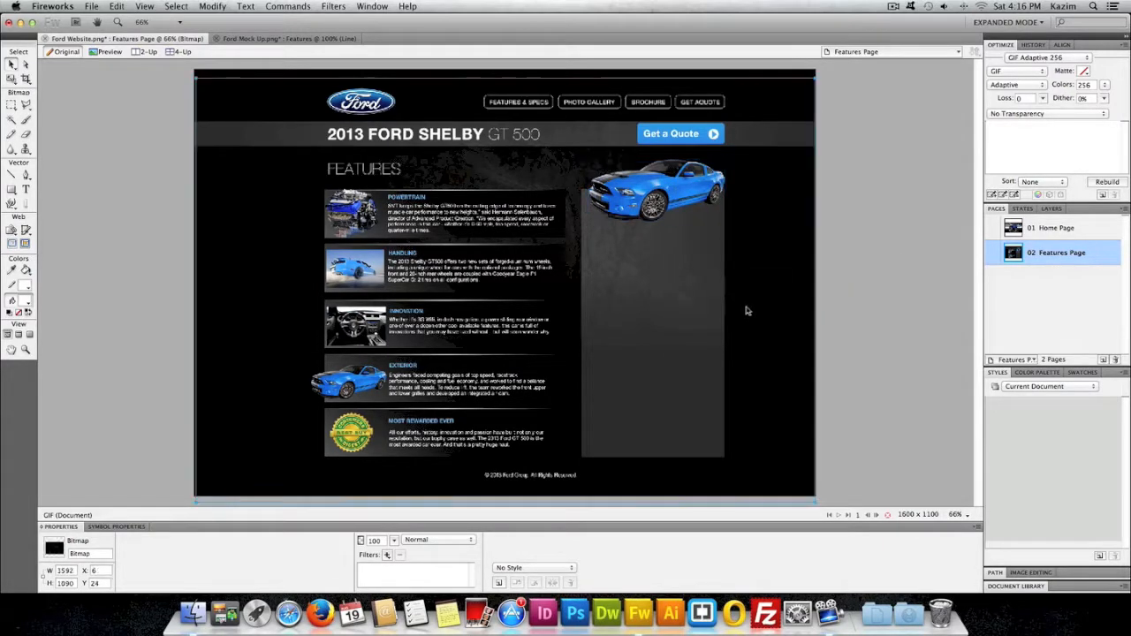
Reduce the translucent panel's opacity to 10%
{"action": "left_click", "coordinate": [663, 306]}
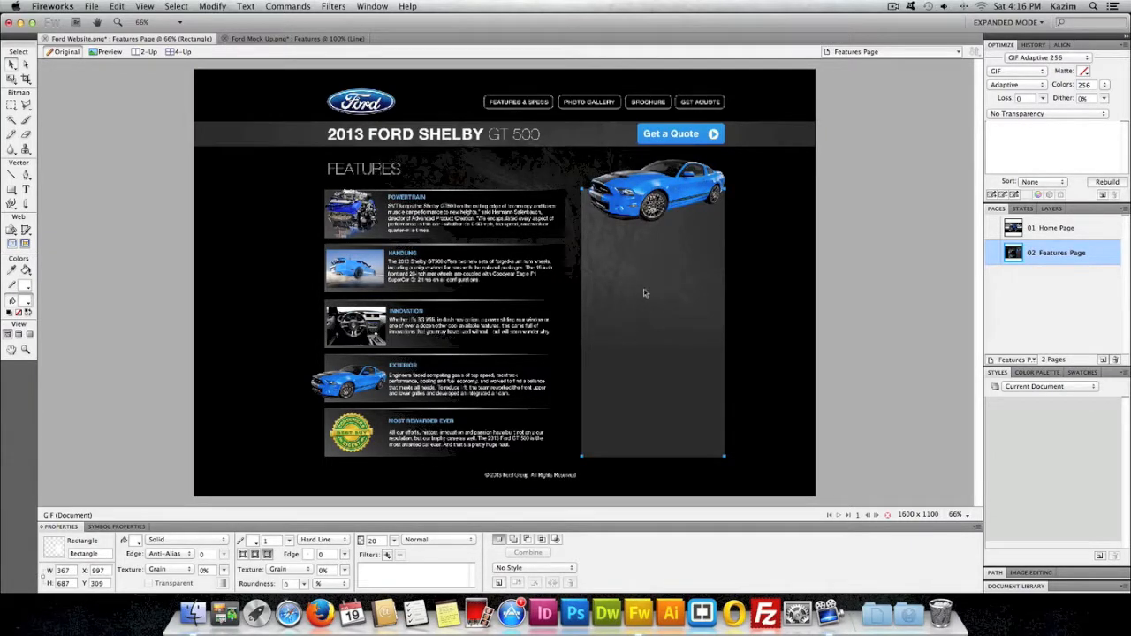
{"action": "double_click", "coordinate": [371, 540]}
{"action": "left_click", "coordinate": [394, 541]}
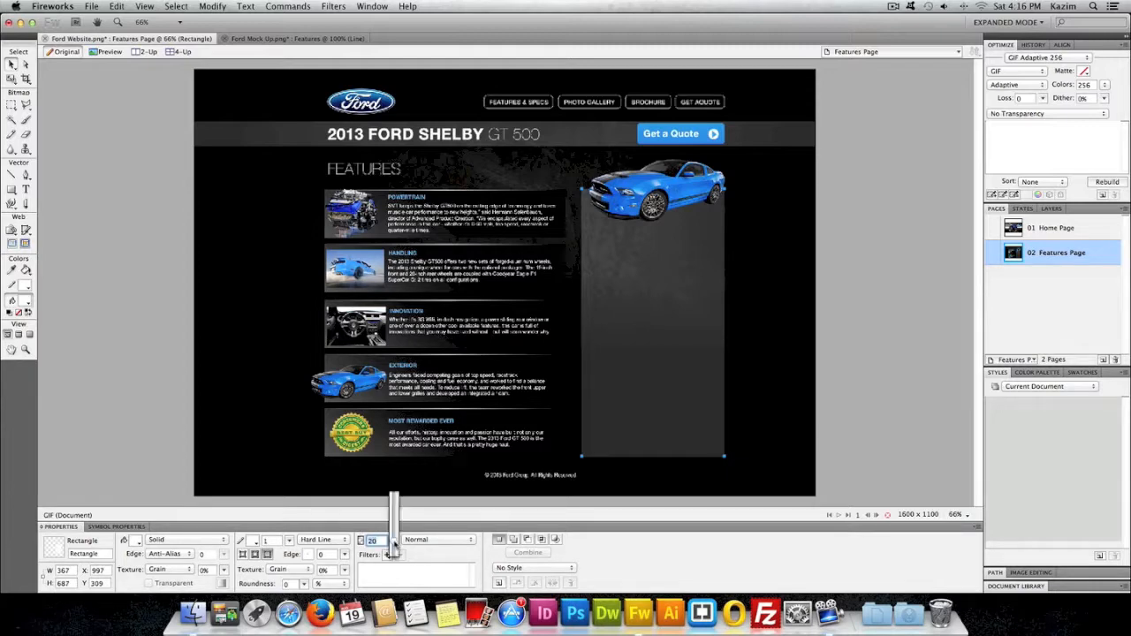
{"action": "left_click_drag", "start_coordinate": [395, 550], "coordinate": [395, 550]}
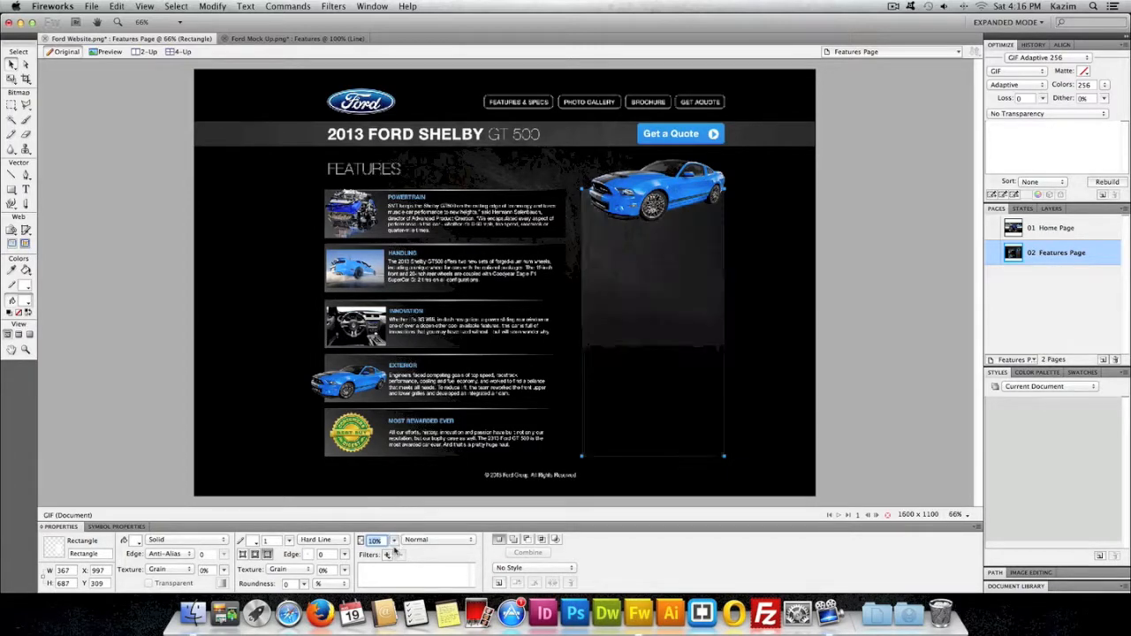
{"action": "left_click", "coordinate": [753, 385]}
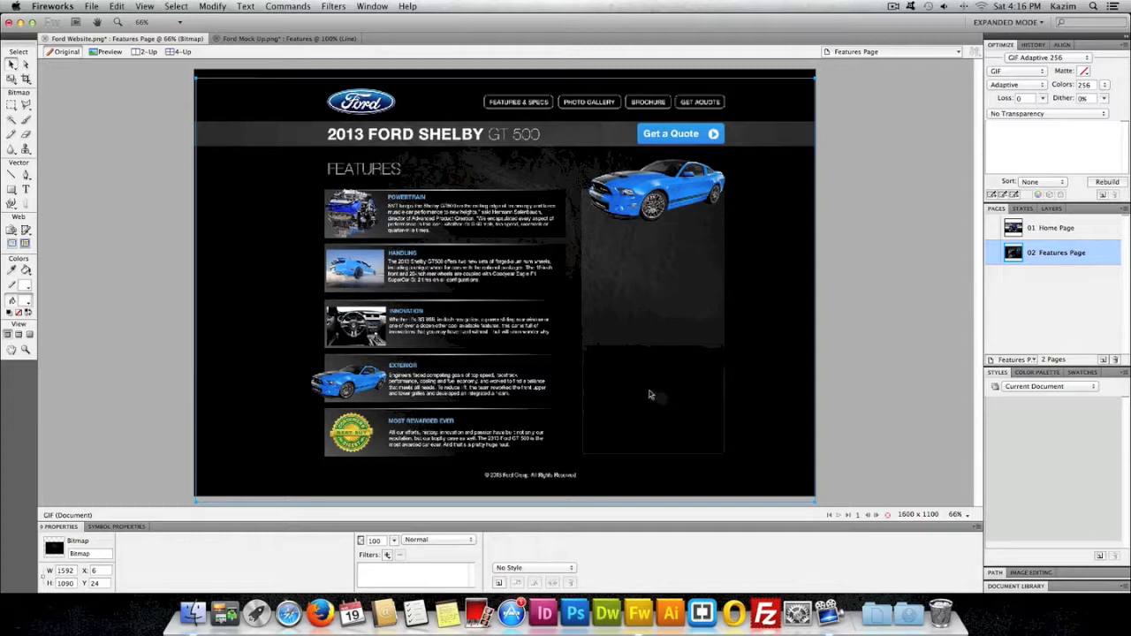
Copy the specs list text from the mock-up into the Features page and place it in the panel at about X 998, Y 393
{"action": "left_click", "coordinate": [292, 39]}
{"action": "left_click", "coordinate": [828, 240]}
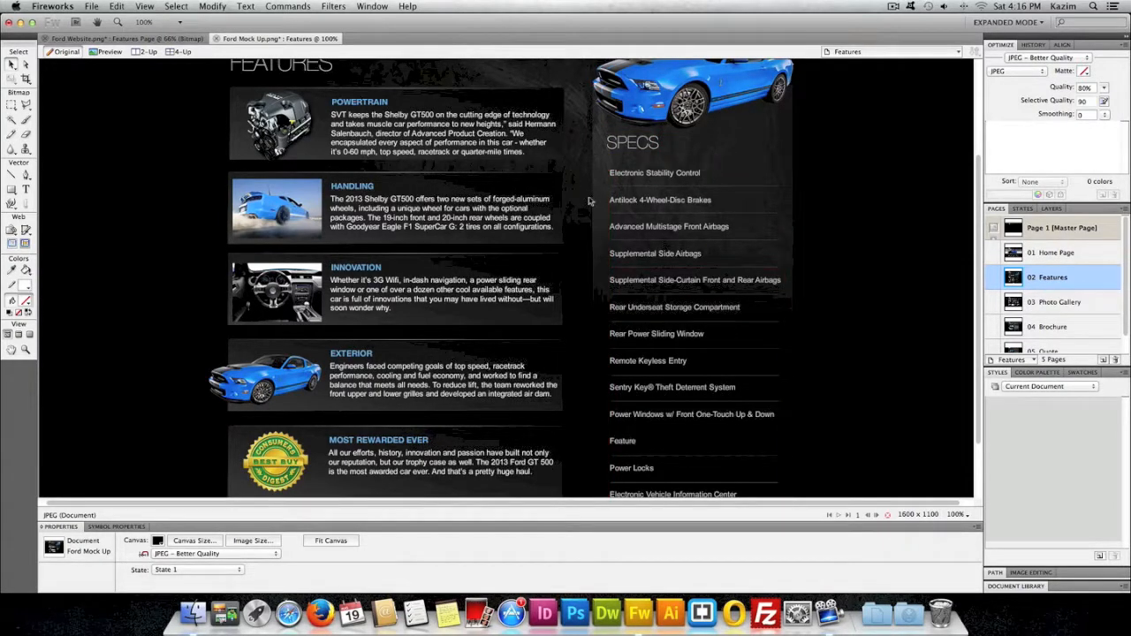
{"action": "left_click", "coordinate": [633, 179]}
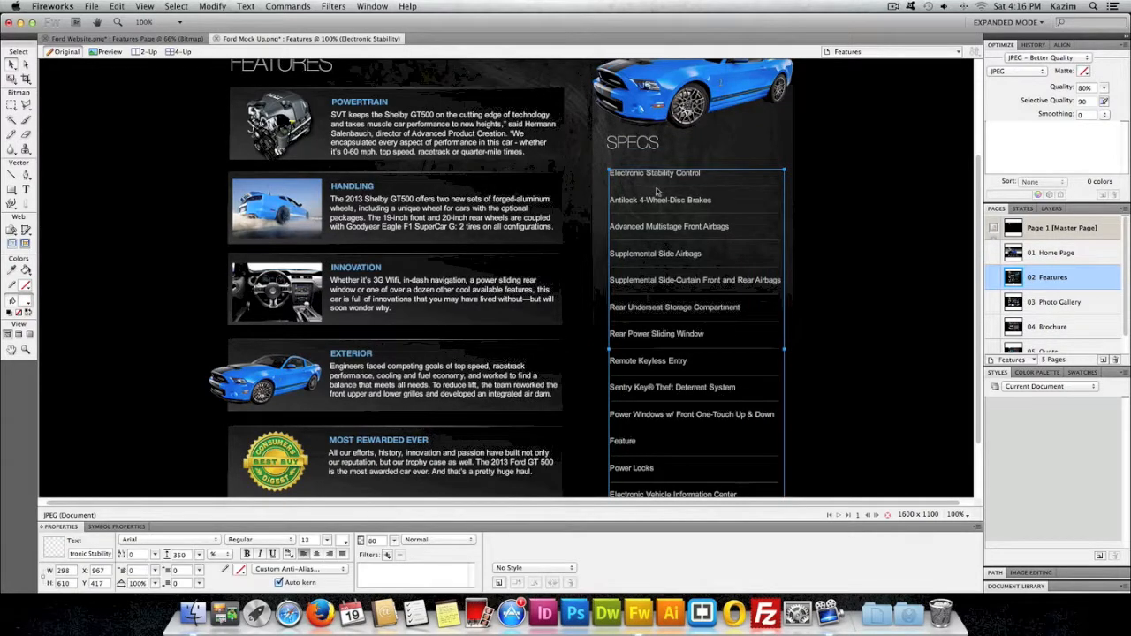
{"action": "scroll", "coordinate": [656, 190], "scroll_direction": "down", "scroll_amount": 1}
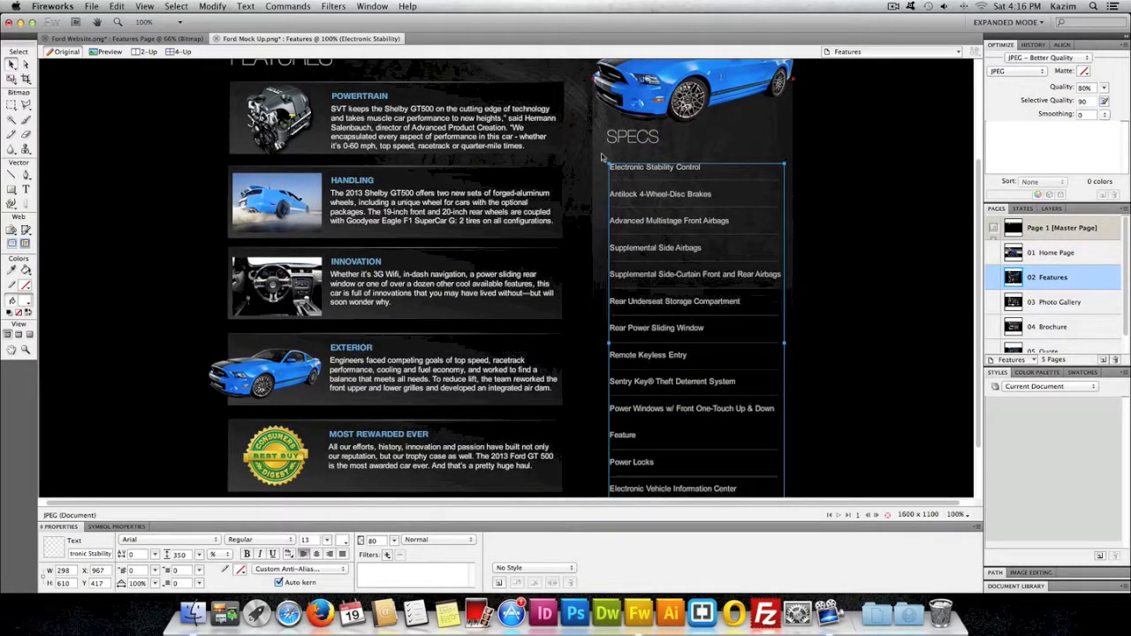
{"action": "left_click", "coordinate": [133, 39]}
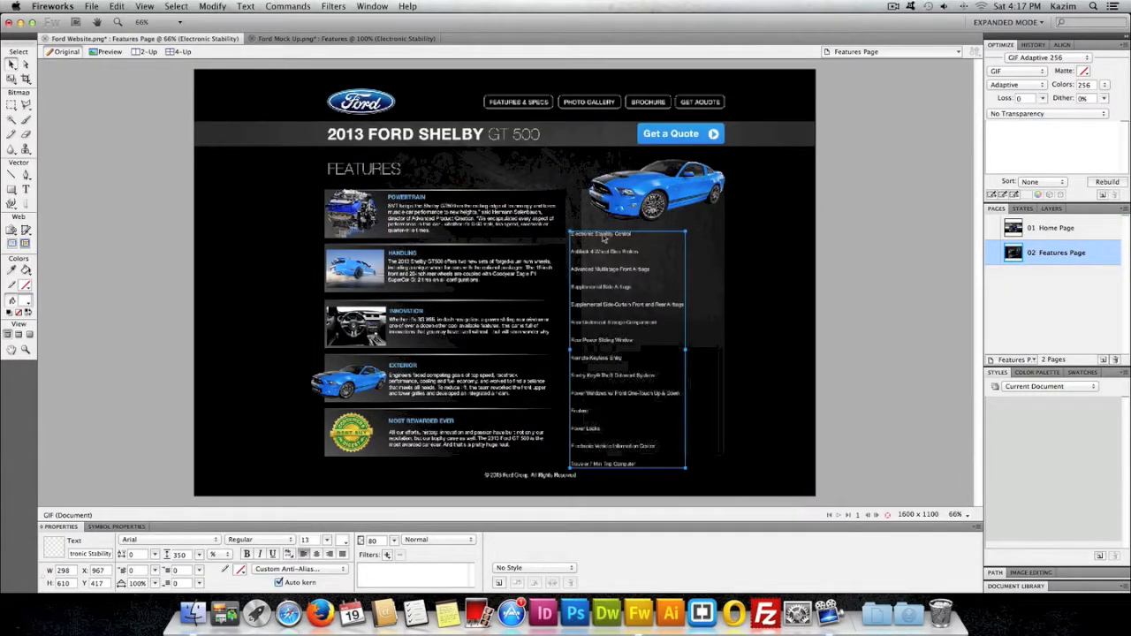
{"action": "left_click_drag", "start_coordinate": [603, 236], "coordinate": [616, 228]}
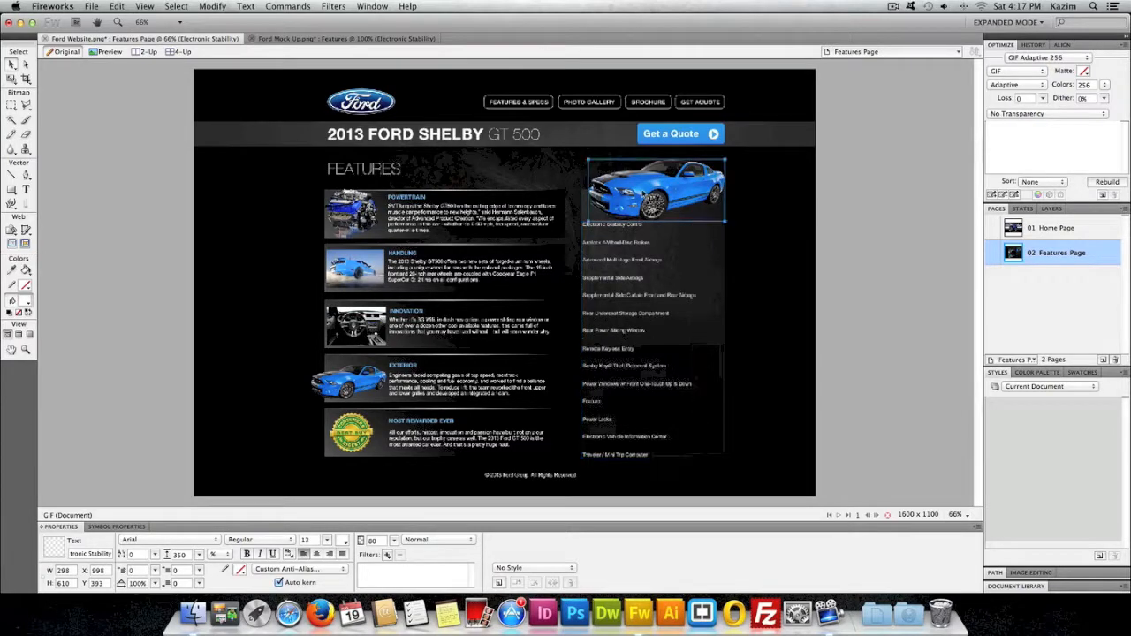
Move the large car picture slightly up and scale it down to about 306 × 138 px
{"action": "left_click", "coordinate": [654, 188]}
{"action": "left_click_drag", "start_coordinate": [641, 195], "coordinate": [641, 192]}
{"action": "key", "text": "q"}
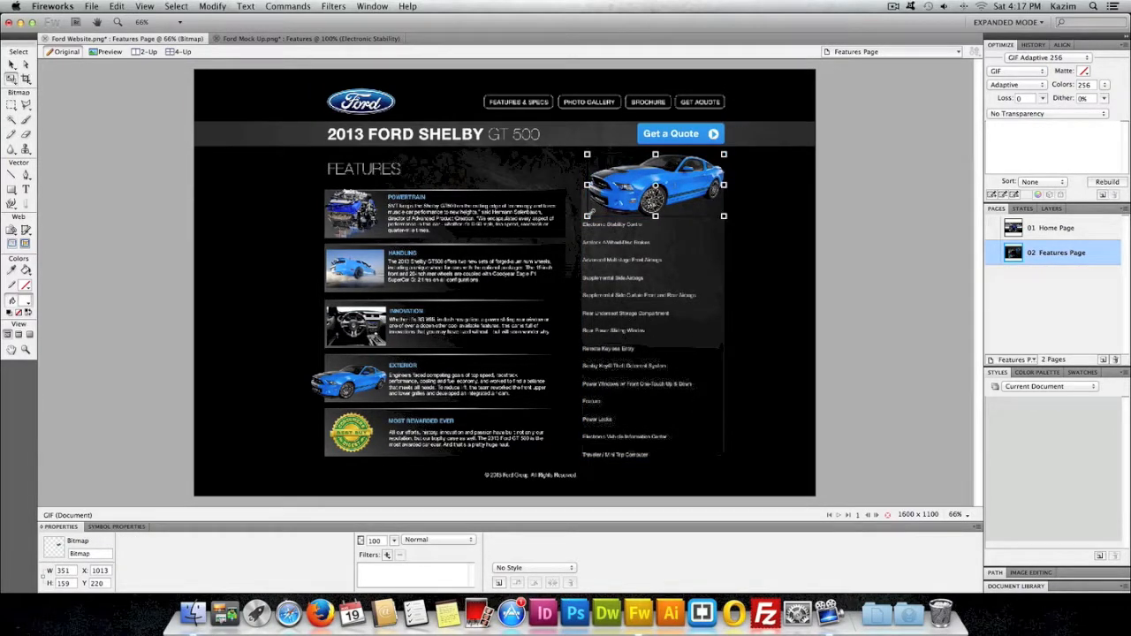
{"action": "left_click_drag", "start_coordinate": [588, 215], "coordinate": [605, 206]}
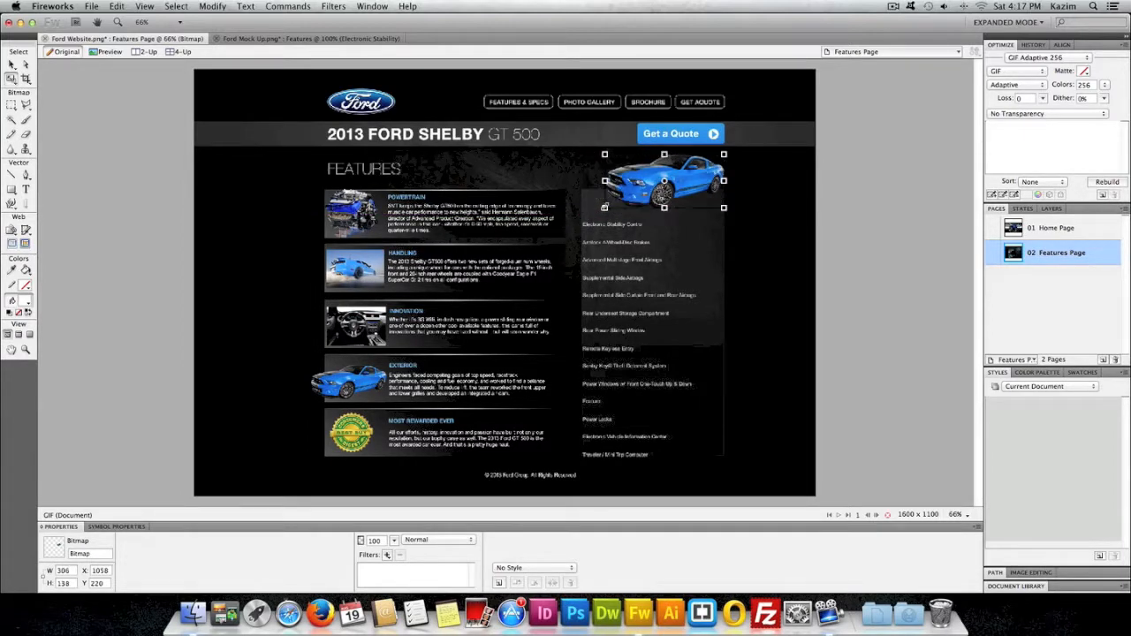
{"action": "left_click", "coordinate": [12, 66]}
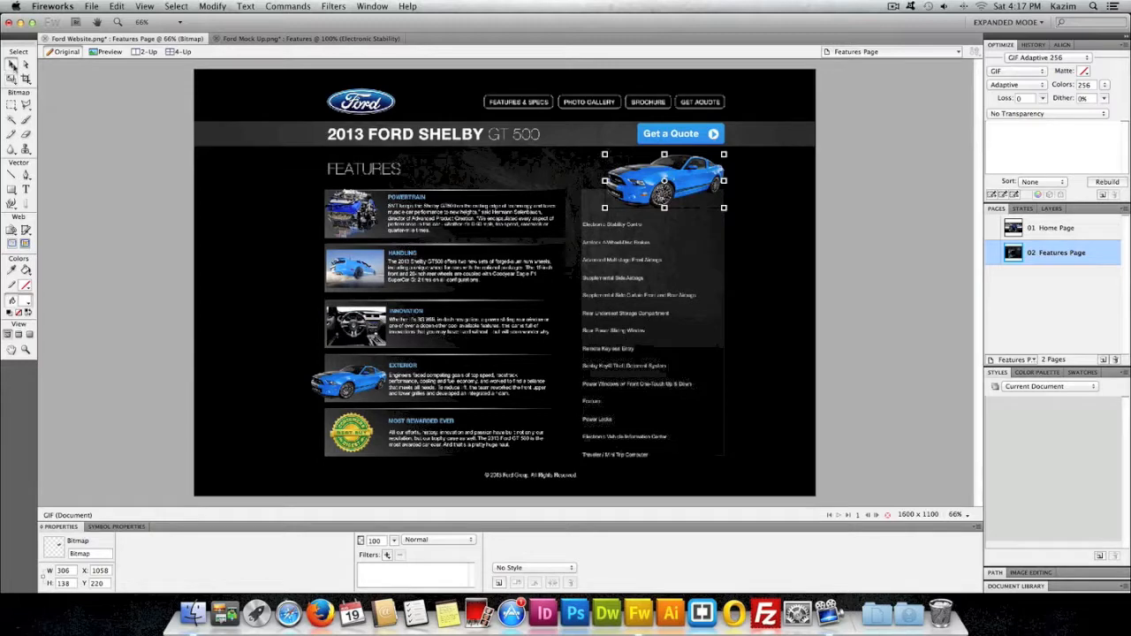
{"action": "left_click", "coordinate": [111, 172]}
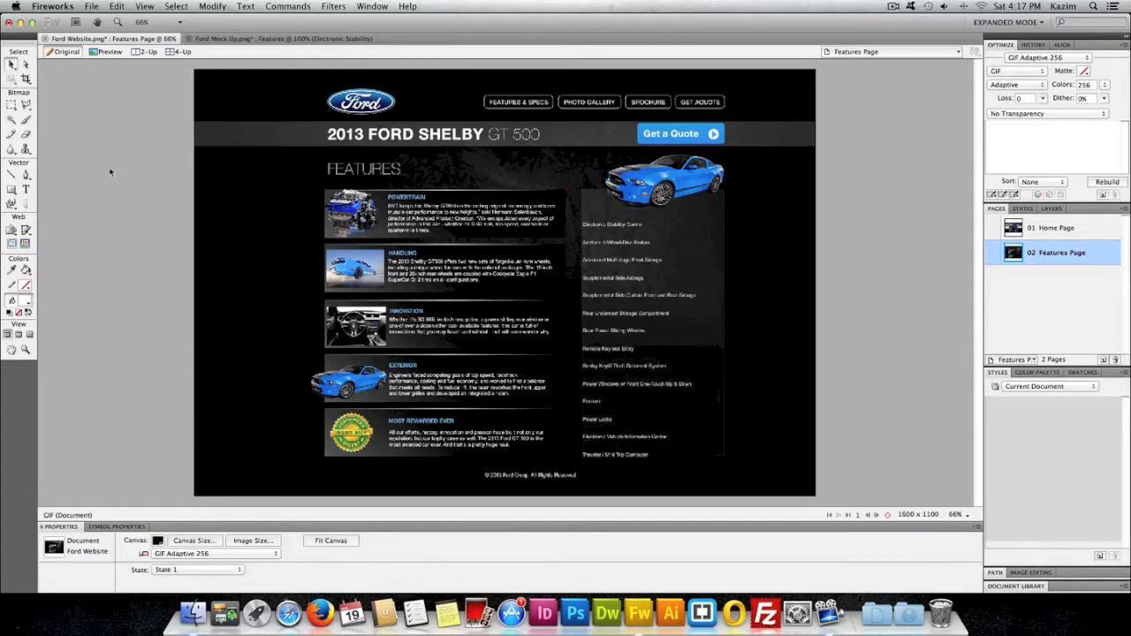
Move the translucent panel behind the specs list to about X 1028, Y 312
{"action": "left_click", "coordinate": [359, 165]}
{"action": "key", "text": "super+1"}
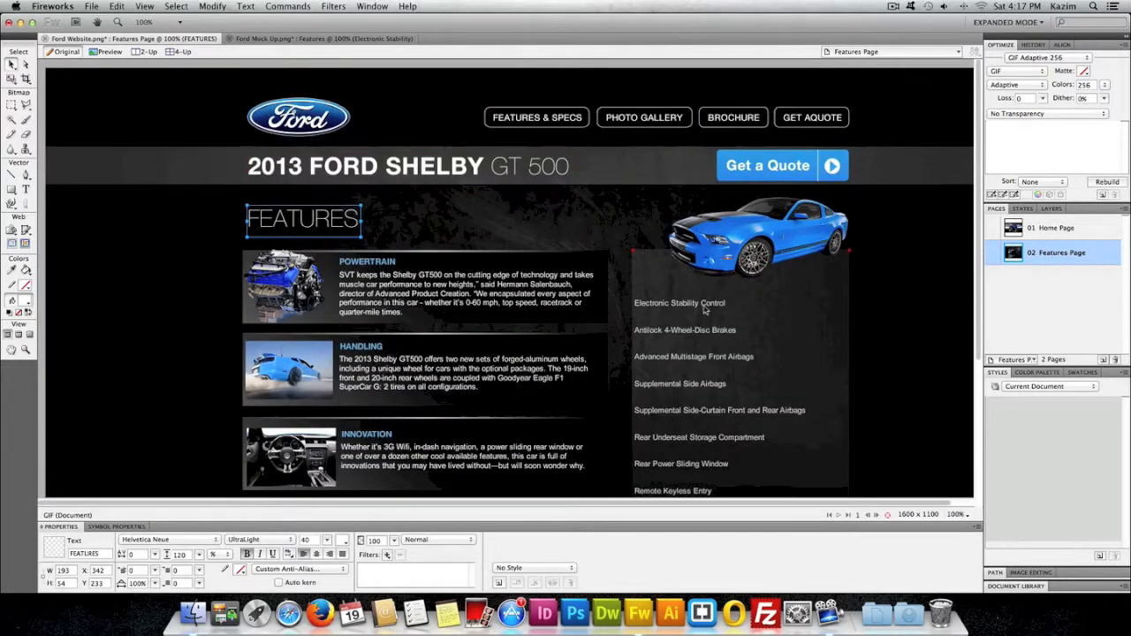
{"action": "scroll", "coordinate": [687, 291], "scroll_direction": "down", "scroll_amount": 5}
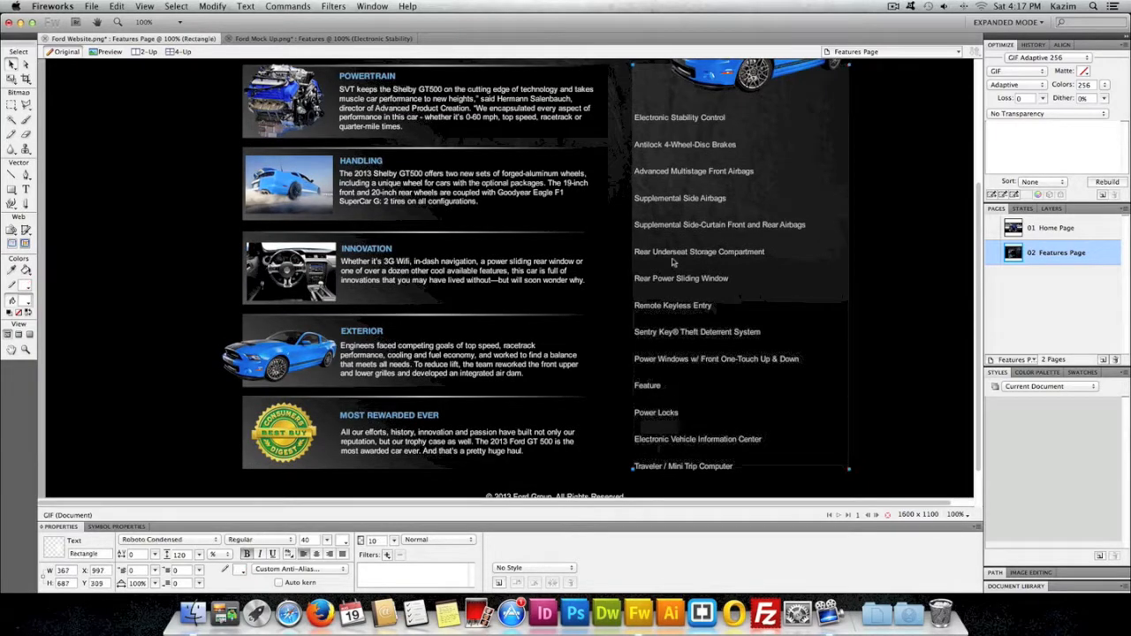
{"action": "left_click", "coordinate": [676, 265]}
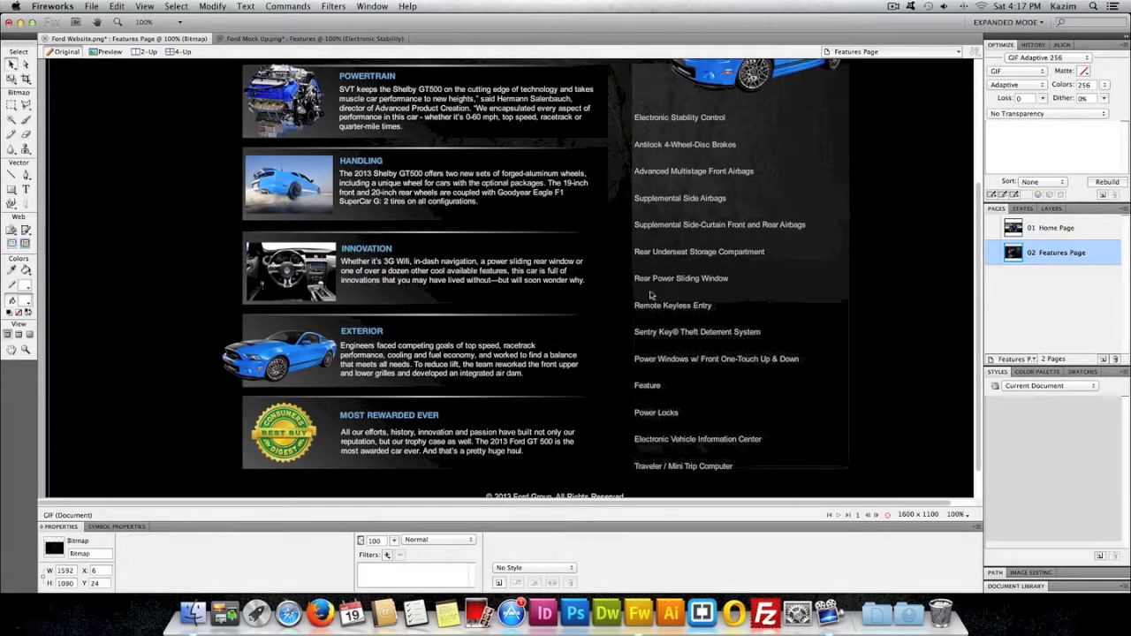
{"action": "left_click_drag", "start_coordinate": [783, 277], "coordinate": [800, 279]}
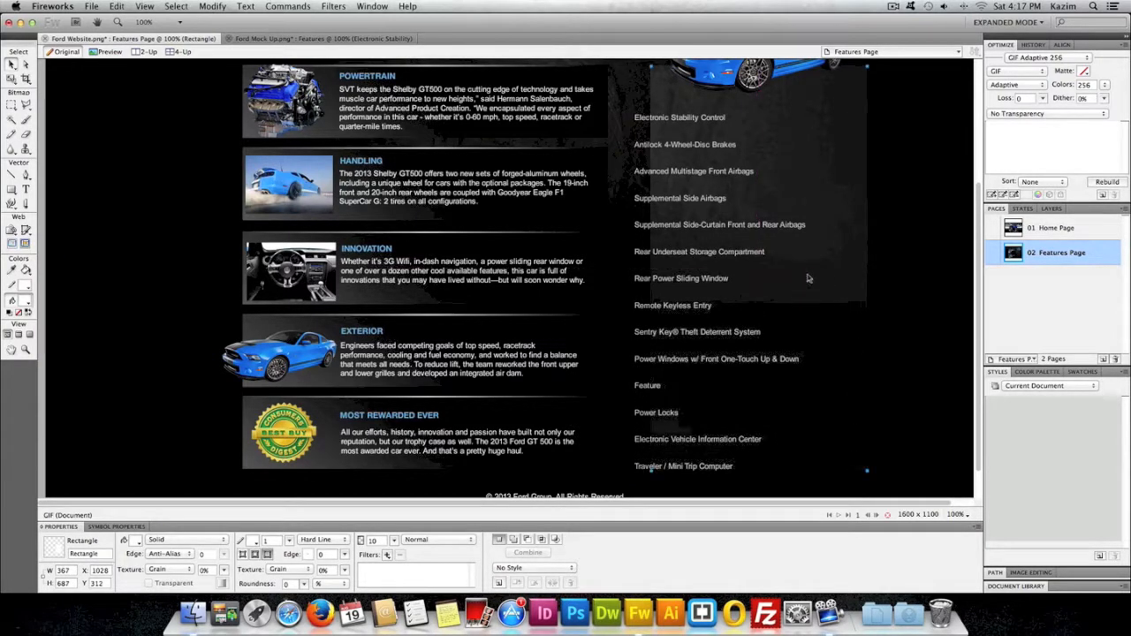
Set the line spacing of the specs list text to 330% and move the list down to about Y 410
{"action": "left_click", "coordinate": [645, 255]}
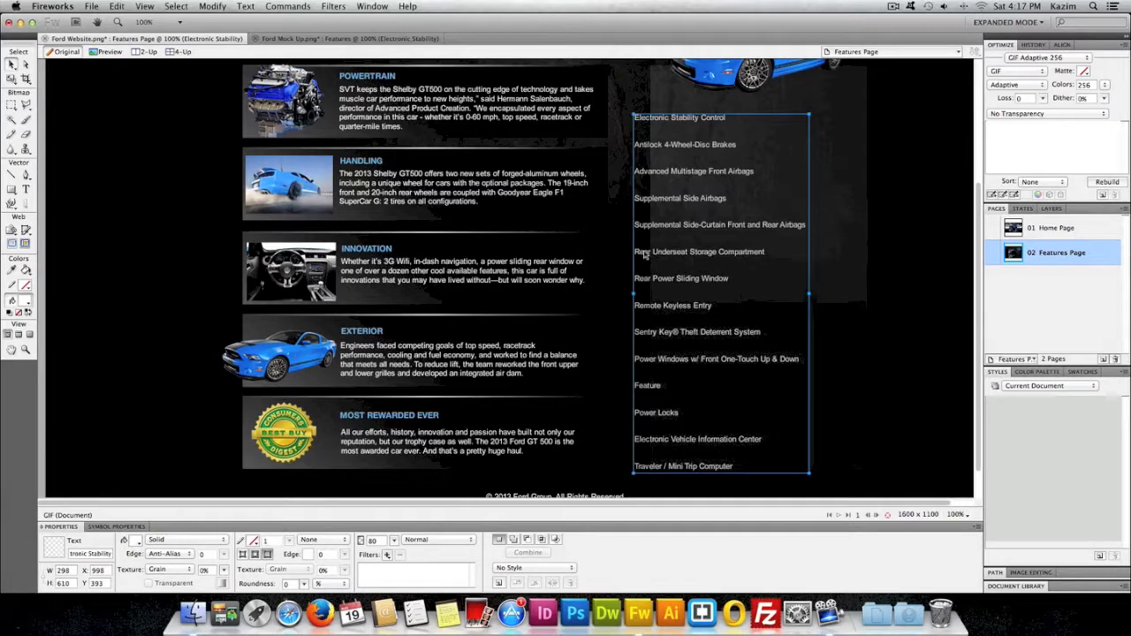
{"action": "double_click", "coordinate": [644, 255]}
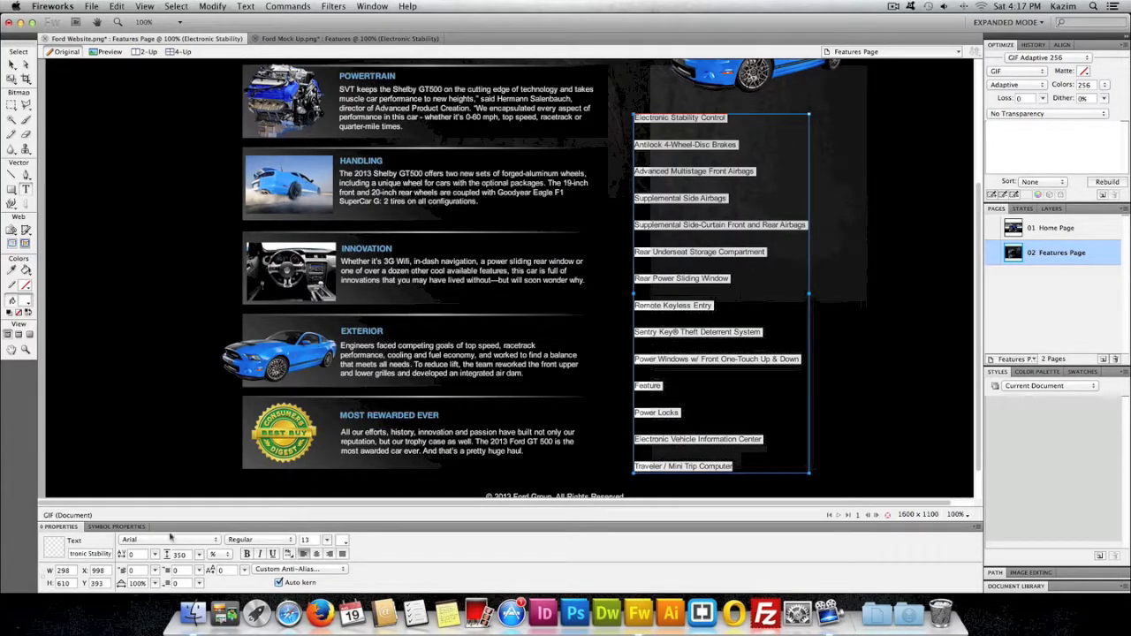
{"action": "double_click", "coordinate": [187, 555]}
{"action": "left_click", "coordinate": [198, 555]}
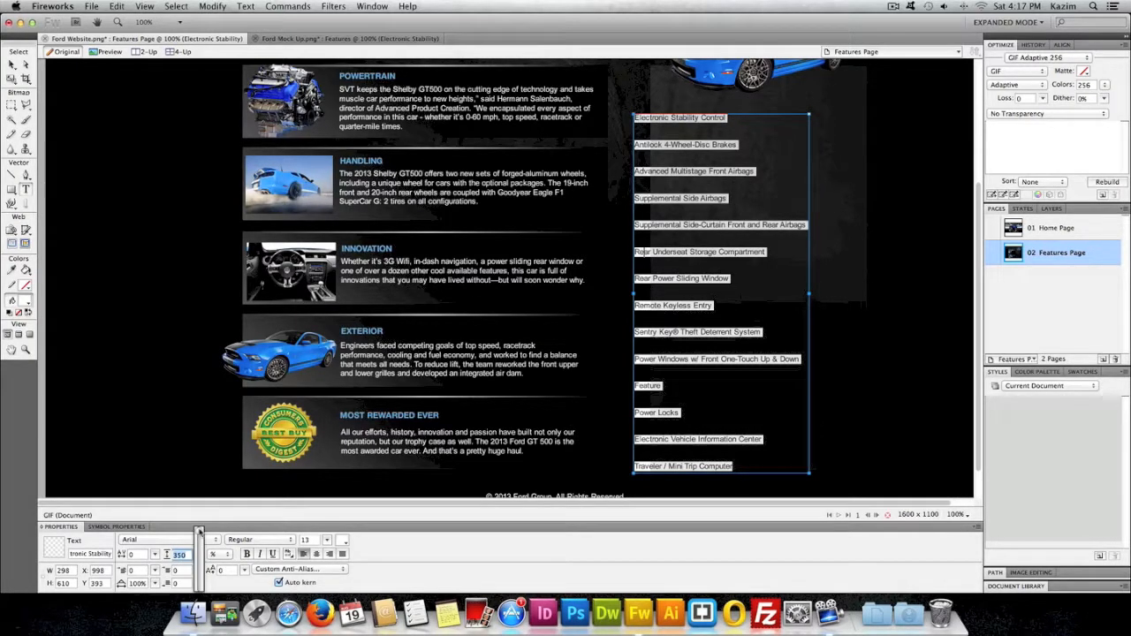
{"action": "left_click_drag", "start_coordinate": [199, 532], "coordinate": [199, 535]}
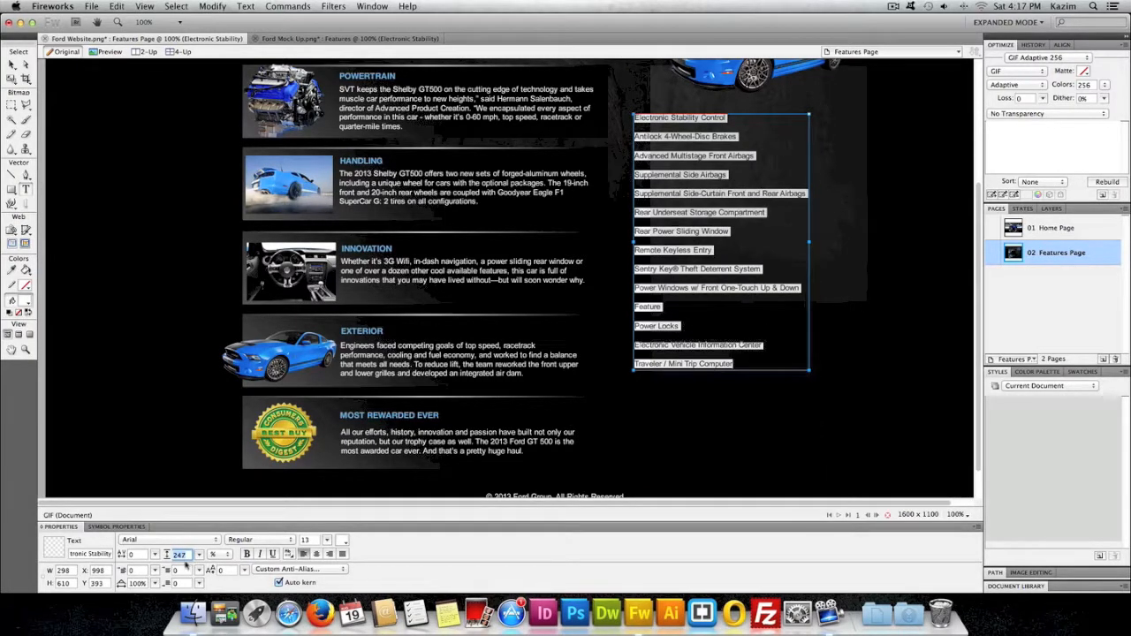
{"action": "type", "text": "340"}
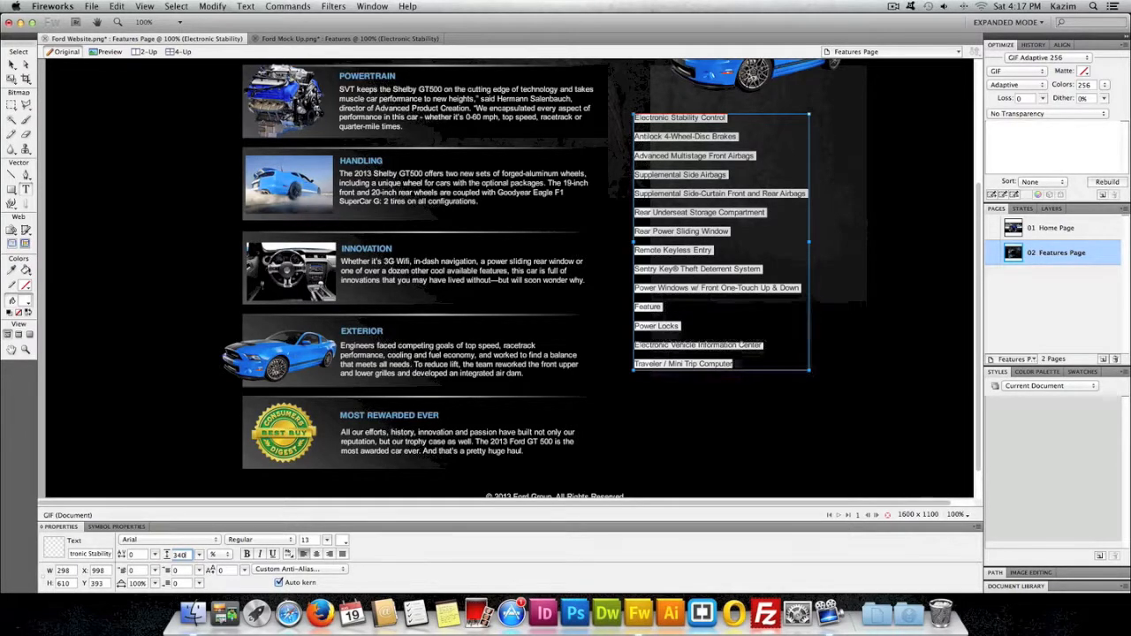
{"action": "key", "text": "Return"}
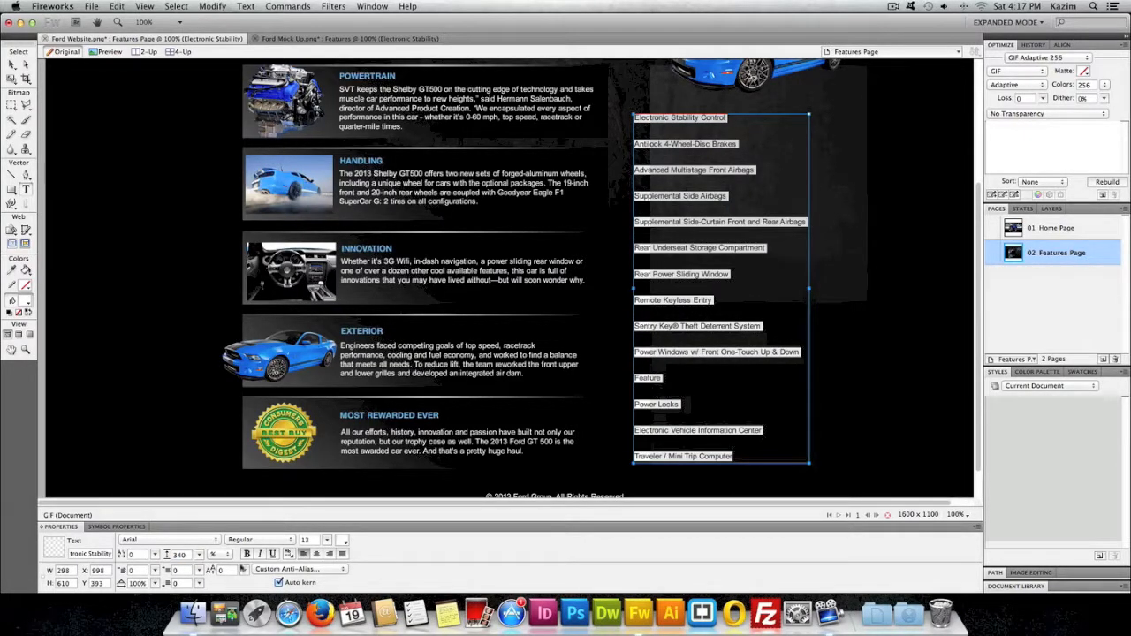
{"action": "double_click", "coordinate": [183, 554]}
{"action": "type", "text": "330"}
{"action": "key", "text": "Return"}
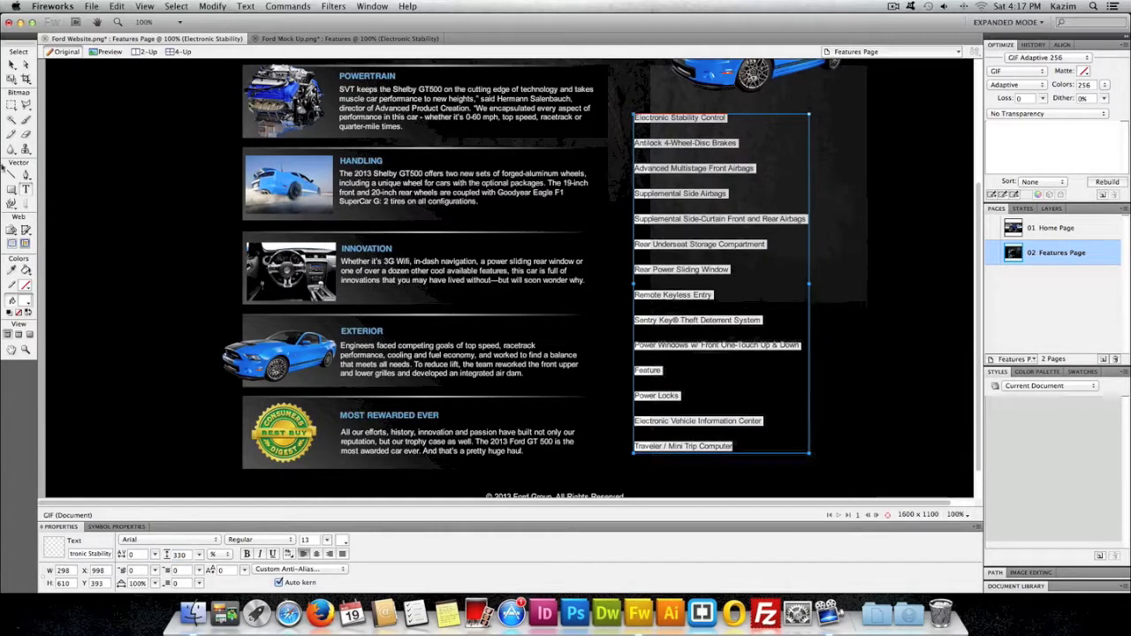
{"action": "left_click", "coordinate": [11, 65]}
{"action": "left_click_drag", "start_coordinate": [674, 141], "coordinate": [645, 131]}
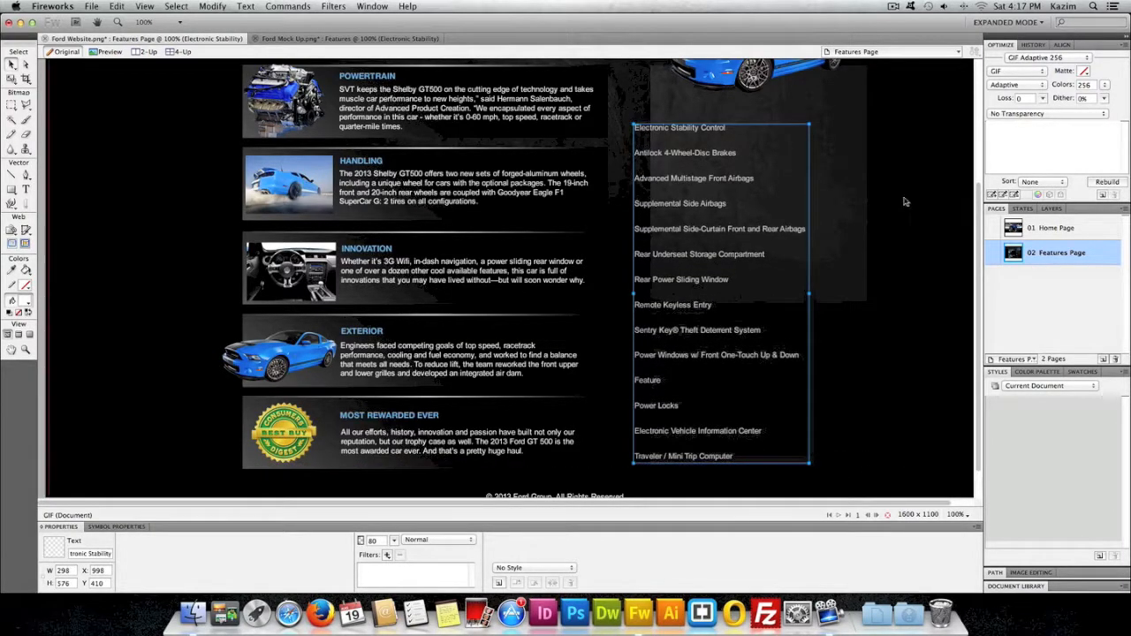
Duplicate the FEATURES heading to its right at about X 693, Y 240 and change the copy's text to "SPECS"
{"action": "scroll", "coordinate": [845, 194], "scroll_direction": "up", "scroll_amount": 2}
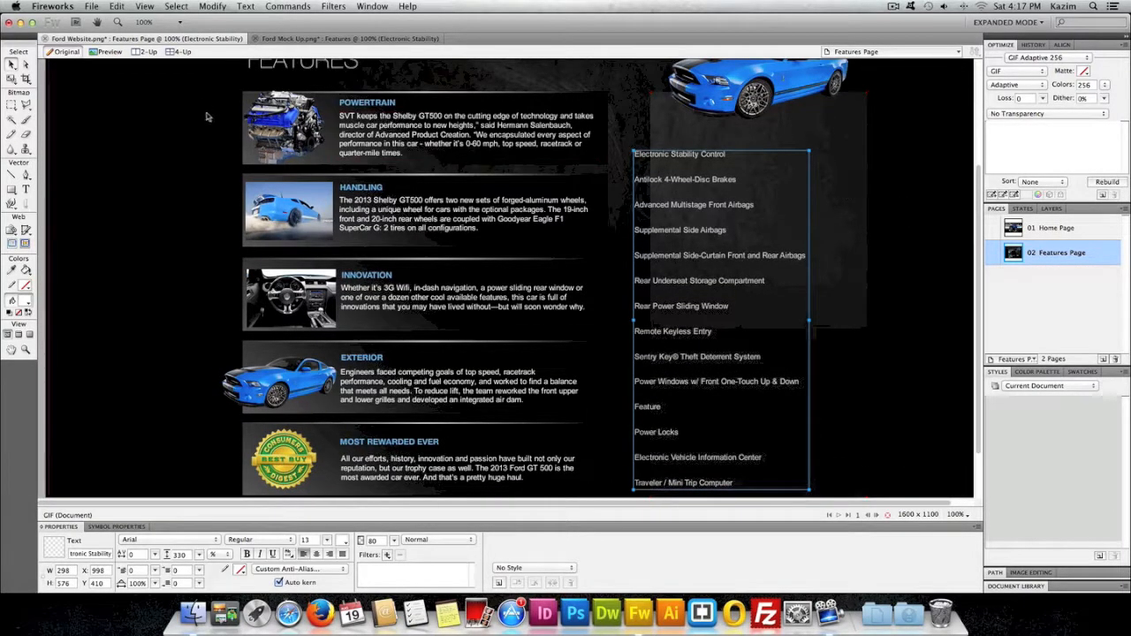
{"action": "scroll", "coordinate": [565, 177], "scroll_direction": "up", "scroll_amount": 2}
{"action": "left_click", "coordinate": [279, 93]}
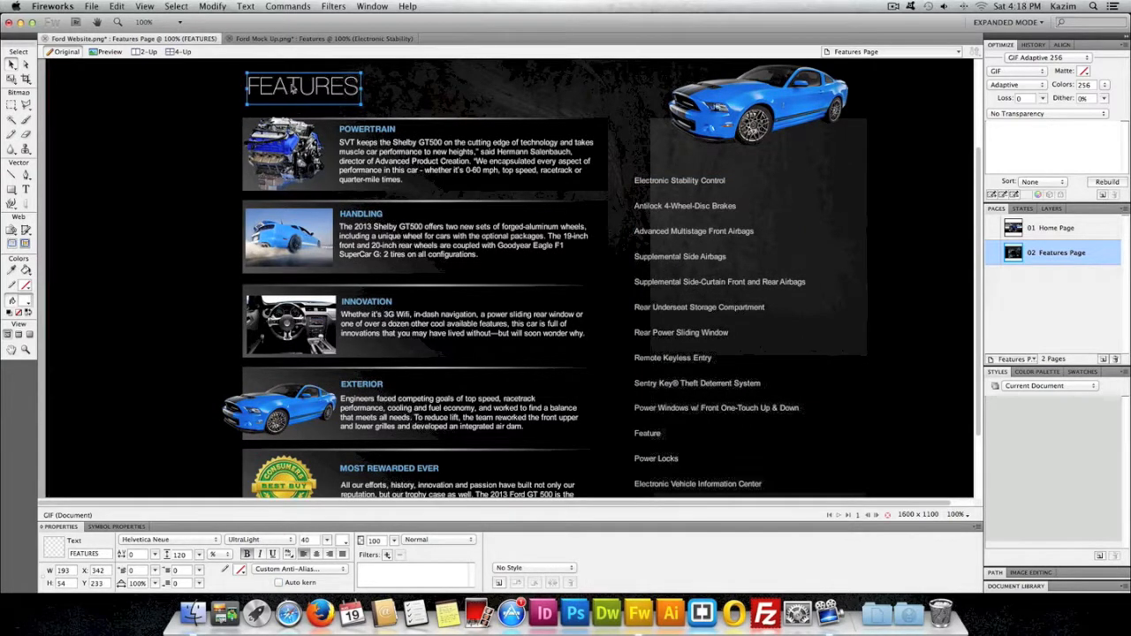
{"action": "left_click_drag", "start_coordinate": [284, 89], "coordinate": [492, 93]}
{"action": "scroll", "coordinate": [492, 93], "scroll_direction": "up", "scroll_amount": 2}
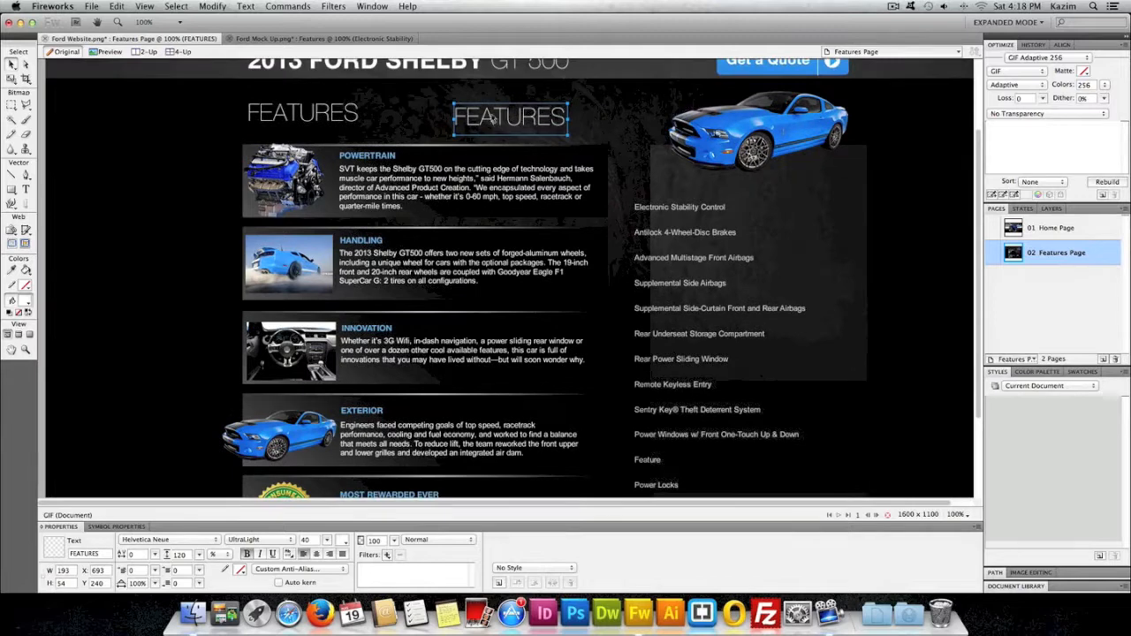
{"action": "double_click", "coordinate": [492, 120]}
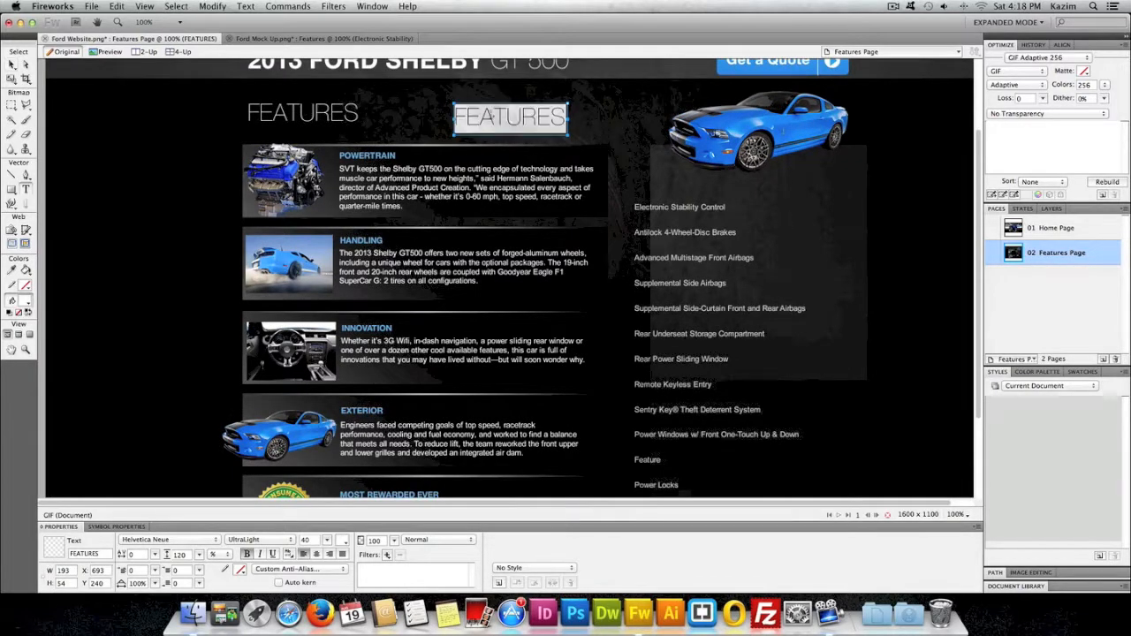
{"action": "type", "text": "SPE"}
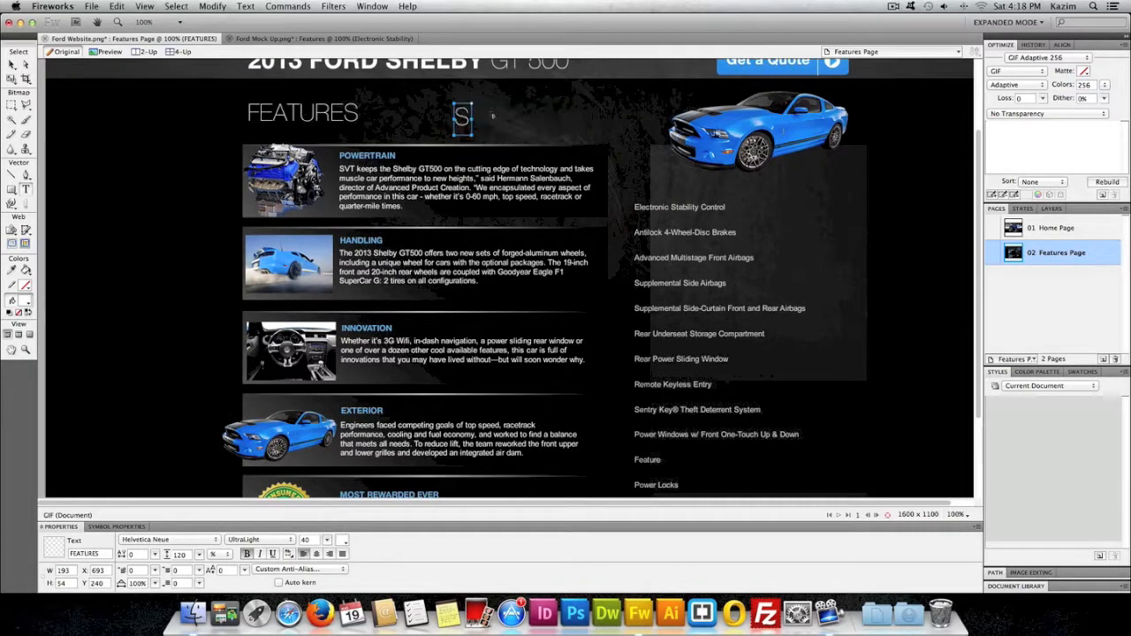
{"action": "type", "text": "CS"}
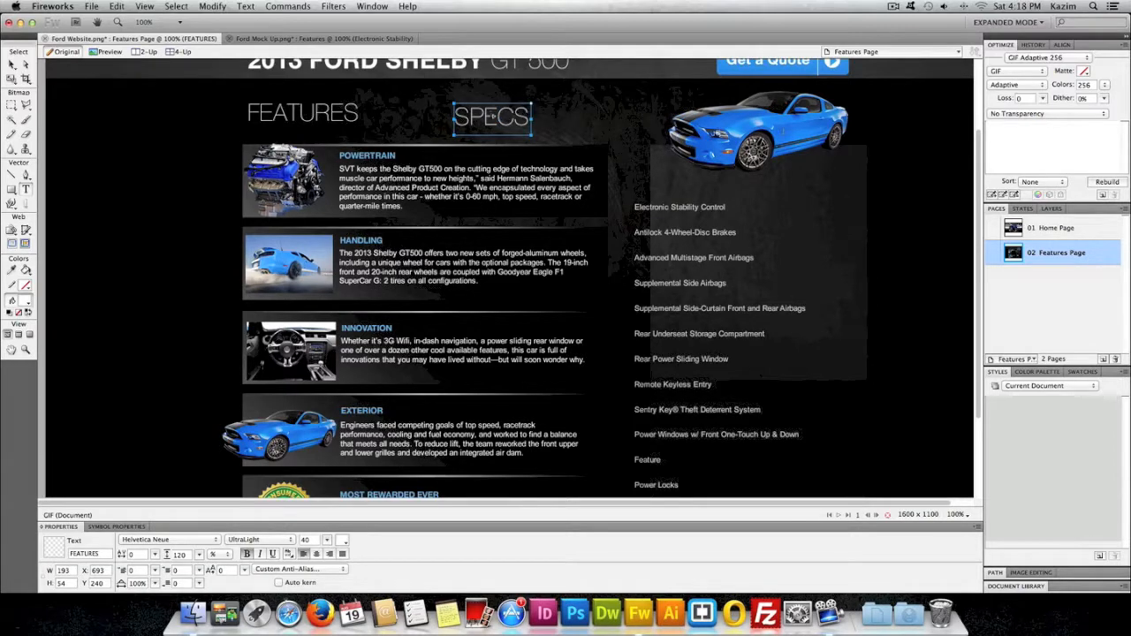
Set the SPECS heading's font size to 30 and place it directly above the specs list at about X 998, Y 358
{"action": "key", "text": "super+a"}
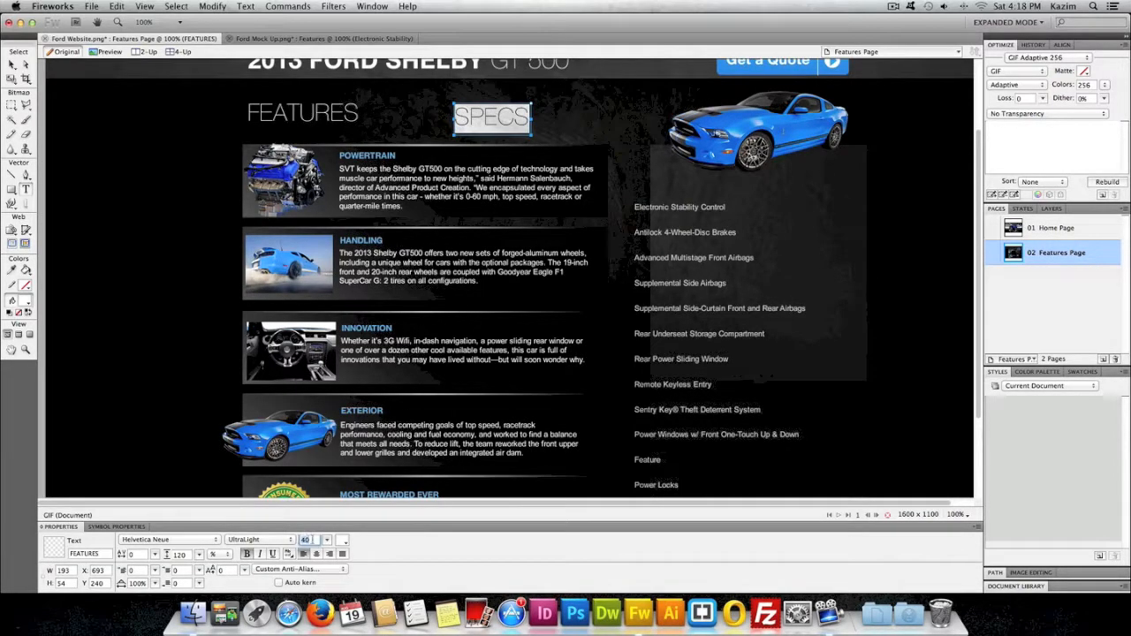
{"action": "type", "text": "30"}
{"action": "key", "text": "Return"}
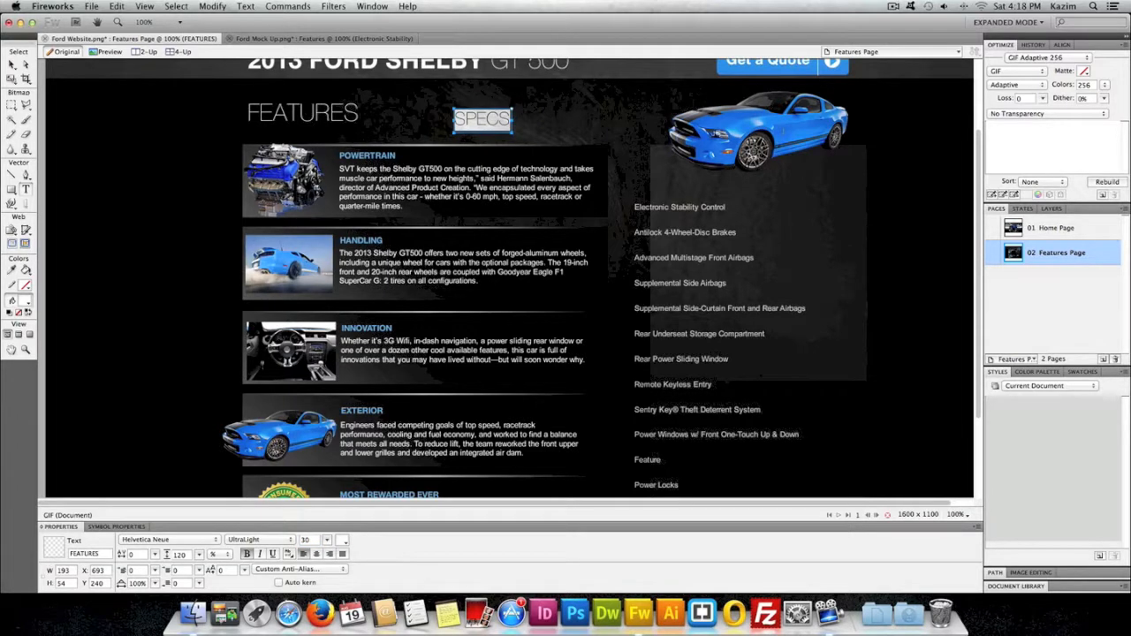
{"action": "left_click", "coordinate": [11, 64]}
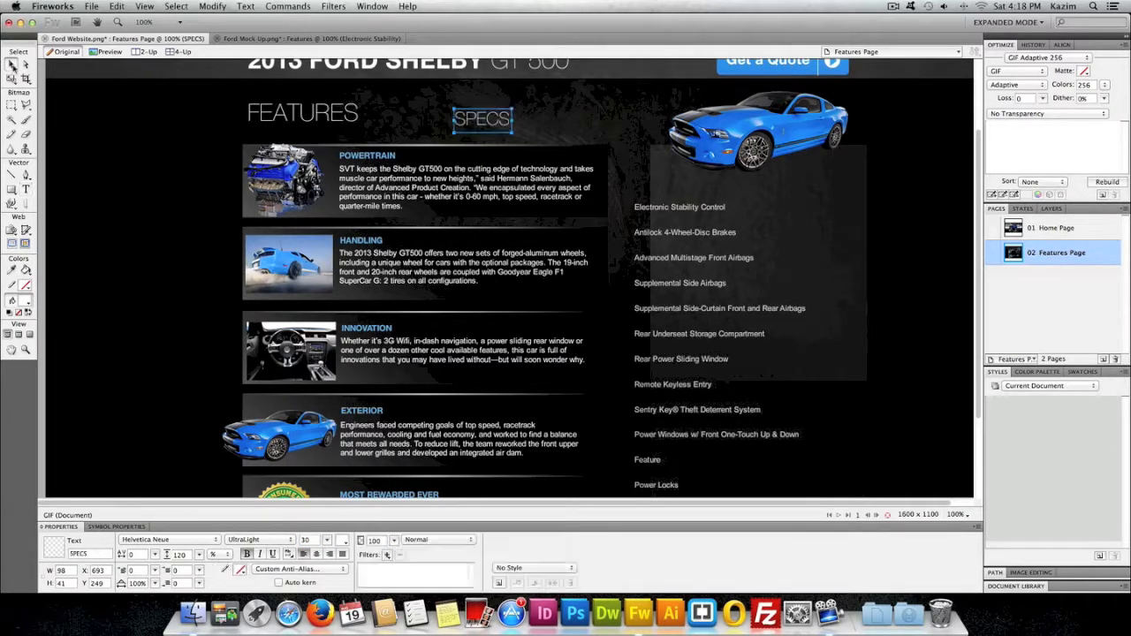
{"action": "left_click_drag", "start_coordinate": [481, 120], "coordinate": [659, 184]}
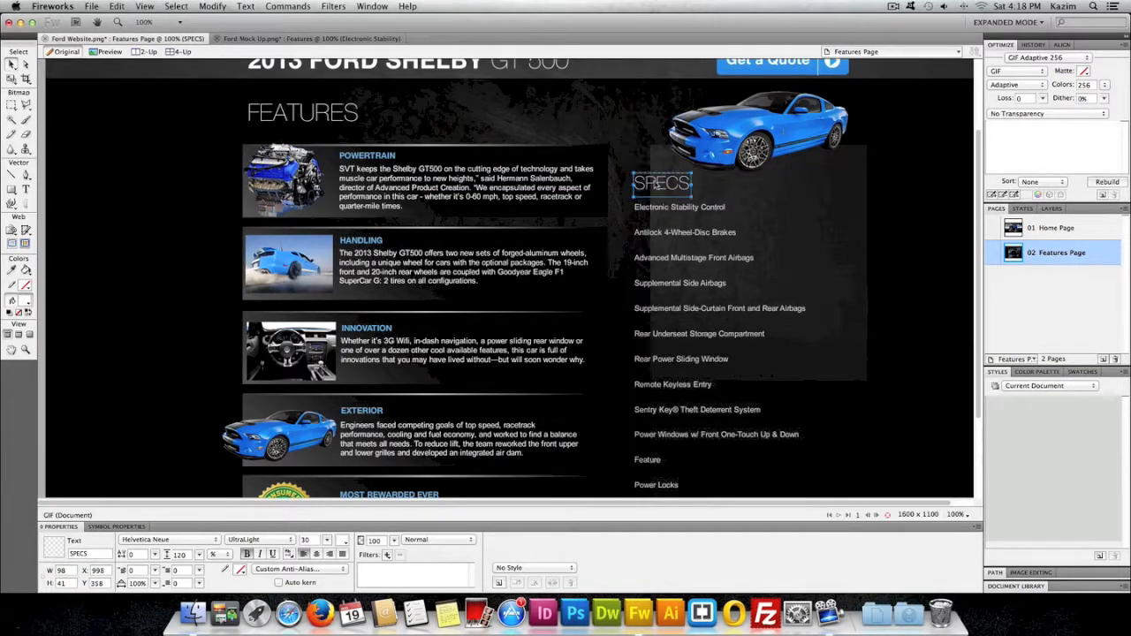
Move the translucent panel left so that it sits behind the SPECS heading and list
{"action": "left_click", "coordinate": [820, 222]}
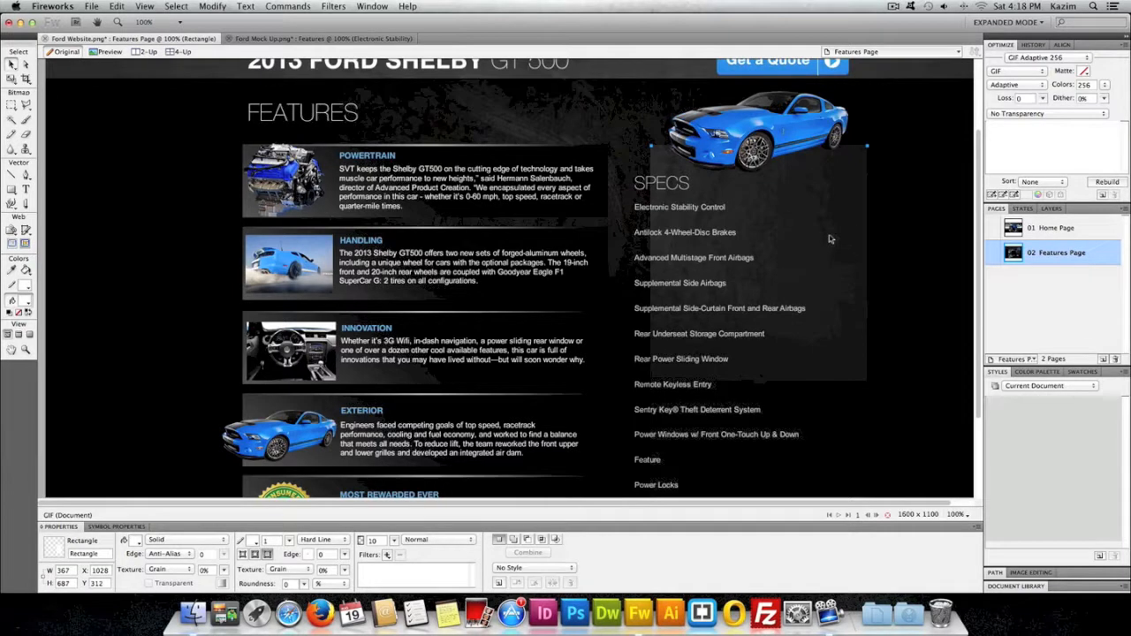
{"action": "left_click_drag", "start_coordinate": [830, 232], "coordinate": [803, 234]}
{"action": "scroll", "coordinate": [886, 235], "scroll_direction": "down", "scroll_amount": 4}
{"action": "left_click", "coordinate": [889, 239]}
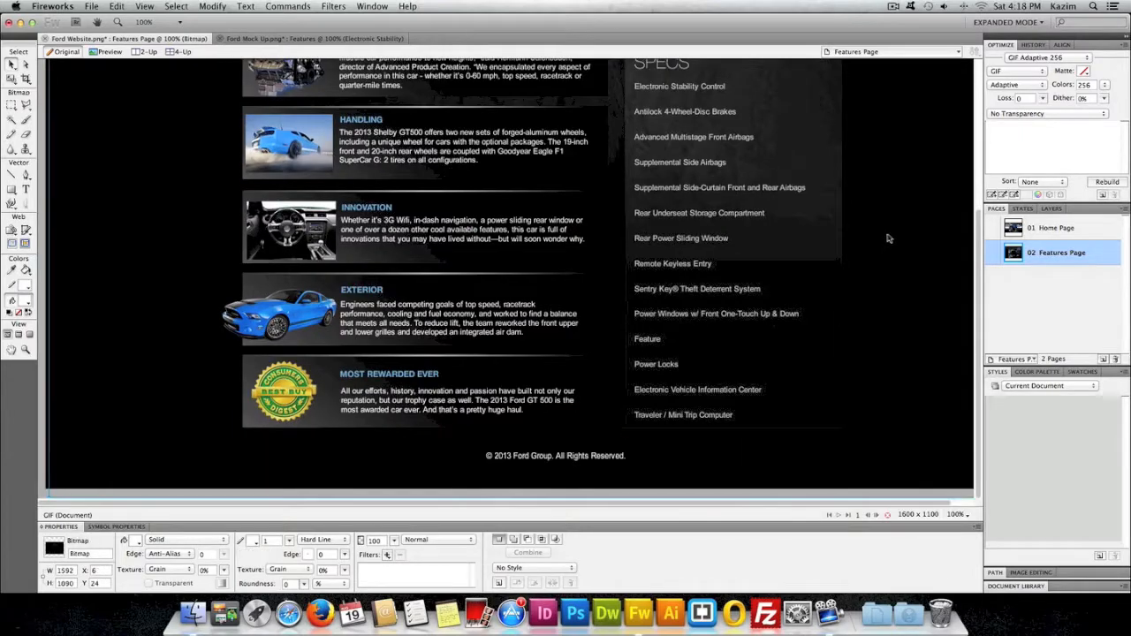
Following the dividers in the mock-up, draw a horizontal line about 298 px wide beneath "Electronic Stability Control" at about Y 435
{"action": "scroll", "coordinate": [798, 161], "scroll_direction": "up", "scroll_amount": 2}
{"action": "left_click", "coordinate": [352, 38]}
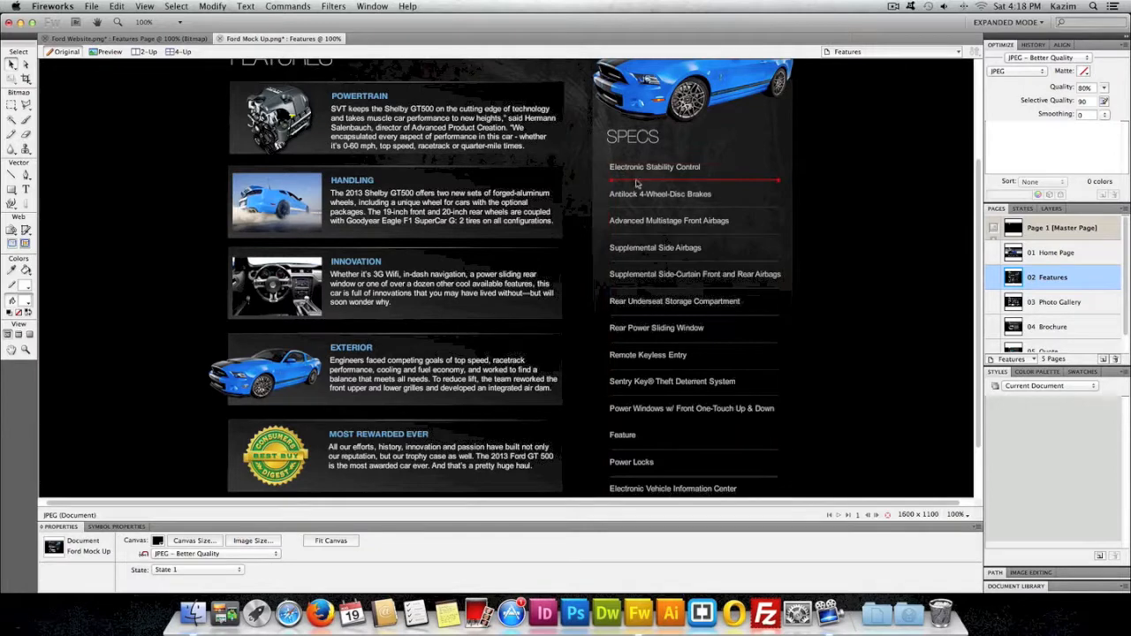
{"action": "scroll", "coordinate": [637, 235], "scroll_direction": "up", "scroll_amount": 1}
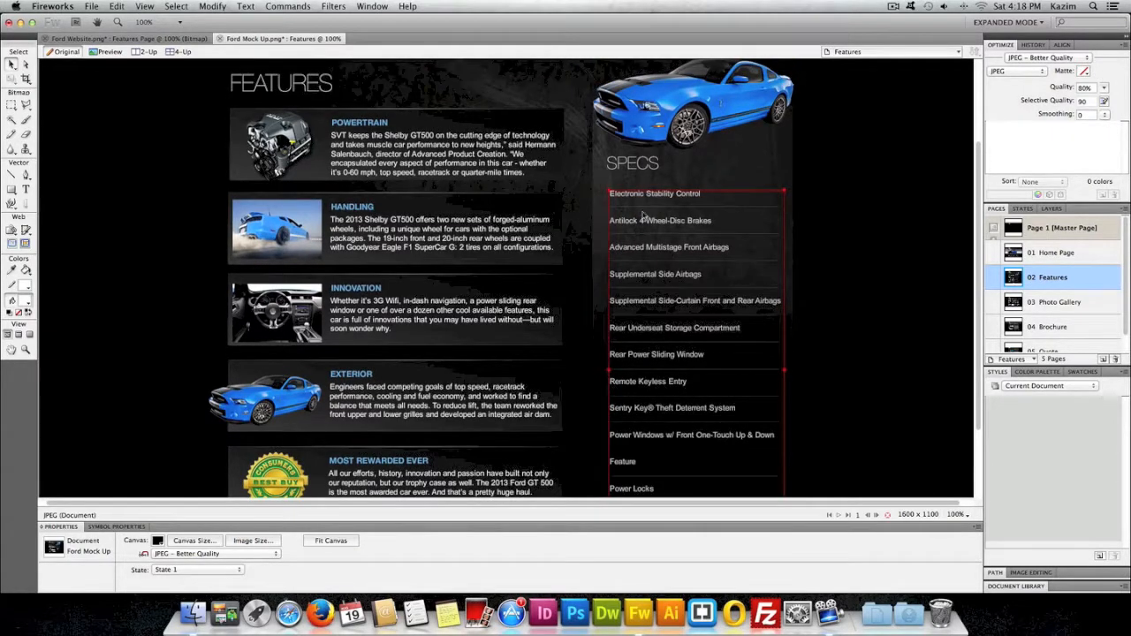
{"action": "left_click", "coordinate": [176, 40]}
{"action": "scroll", "coordinate": [211, 156], "scroll_direction": "up", "scroll_amount": 2}
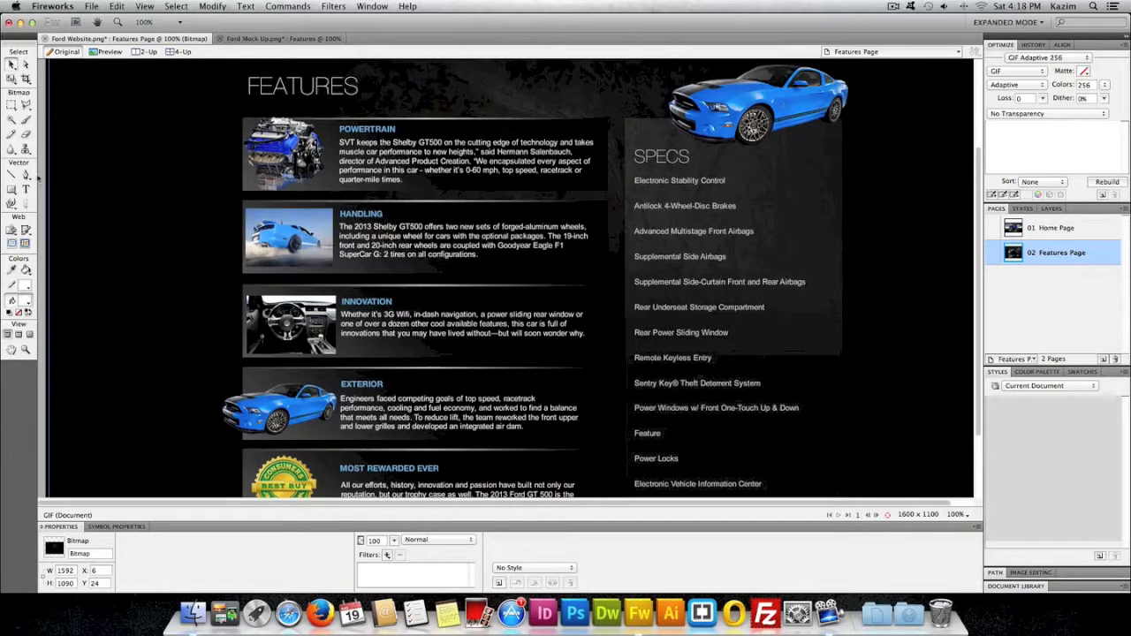
{"action": "left_click", "coordinate": [12, 175]}
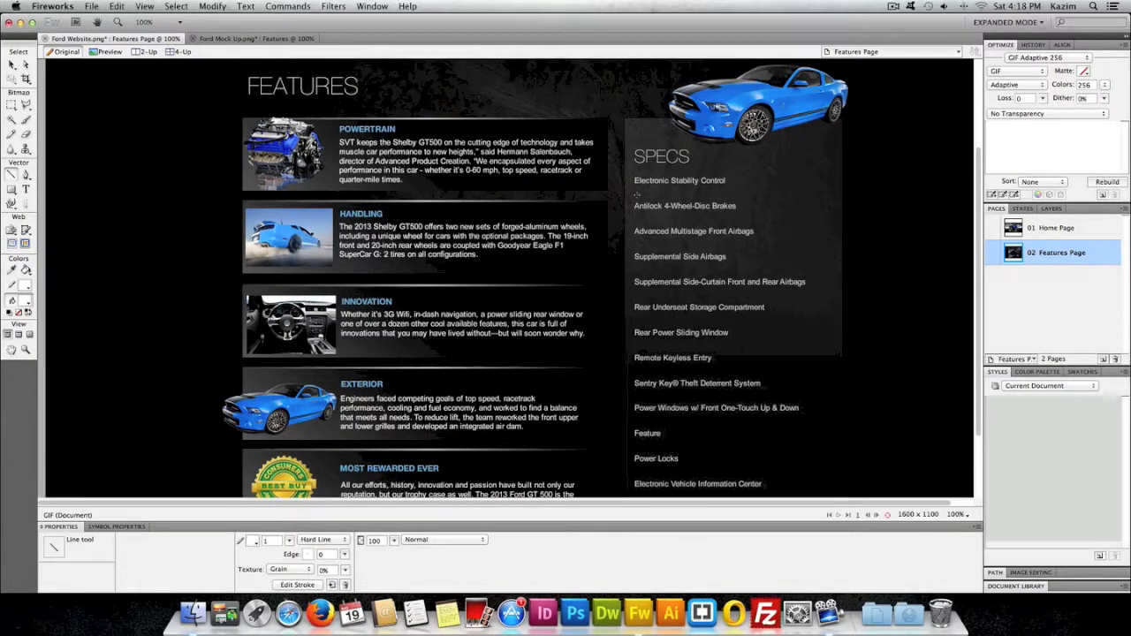
{"action": "left_click_drag", "start_coordinate": [635, 190], "coordinate": [809, 190]}
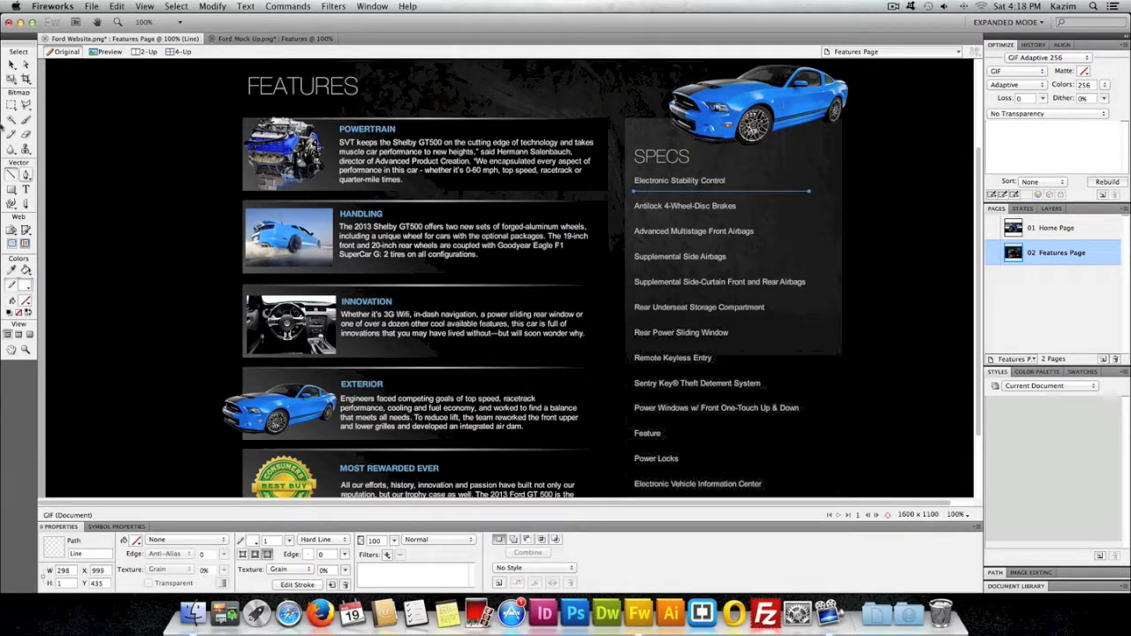
{"action": "left_click", "coordinate": [11, 65]}
{"action": "left_click", "coordinate": [111, 144]}
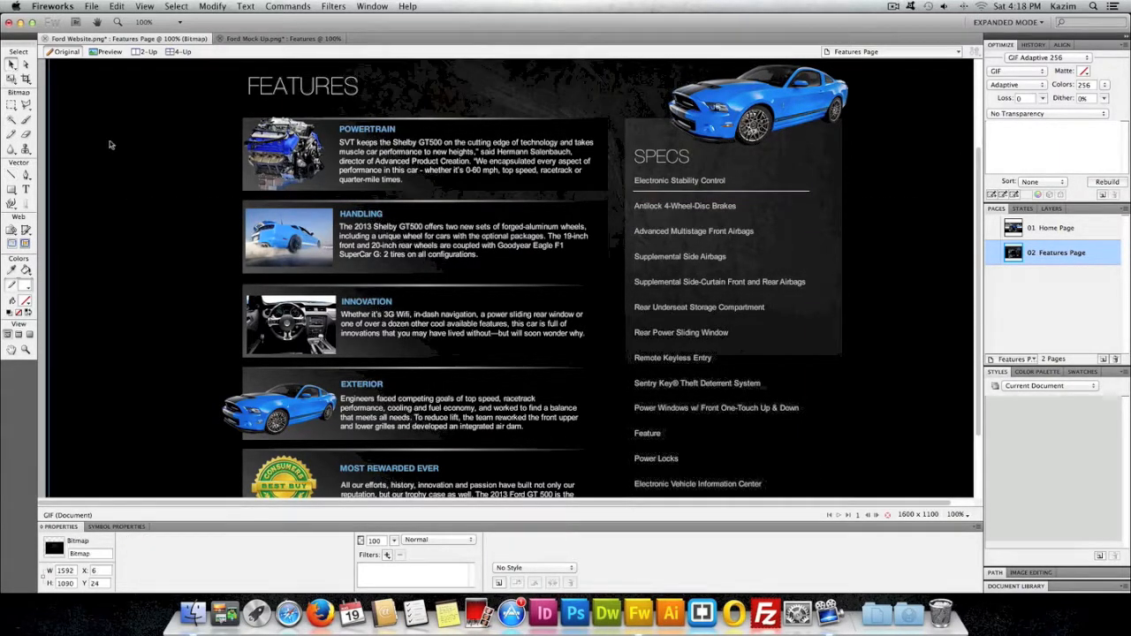
Nudge the divider line down to Y 439, between the first two specs entries
{"action": "left_click", "coordinate": [797, 195]}
{"action": "key", "text": "Down"}
{"action": "key", "text": "Down"}
{"action": "key", "text": "Down"}
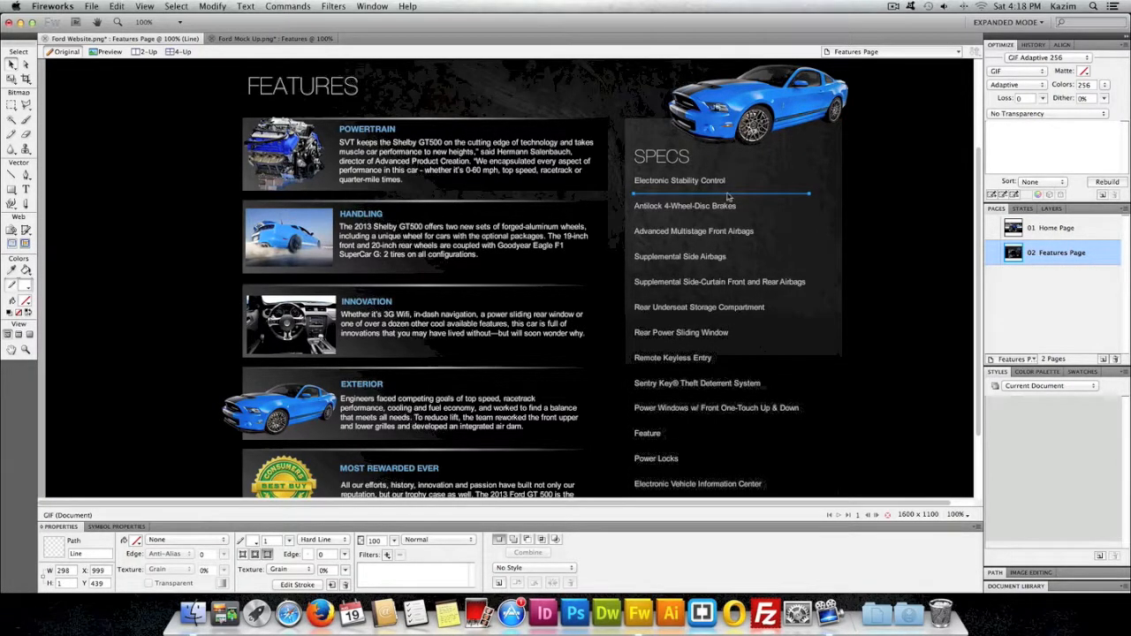
Reduce the divider line's opacity to 30%
{"action": "left_click", "coordinate": [376, 540]}
{"action": "left_click_drag", "start_coordinate": [382, 540], "coordinate": [357, 540]}
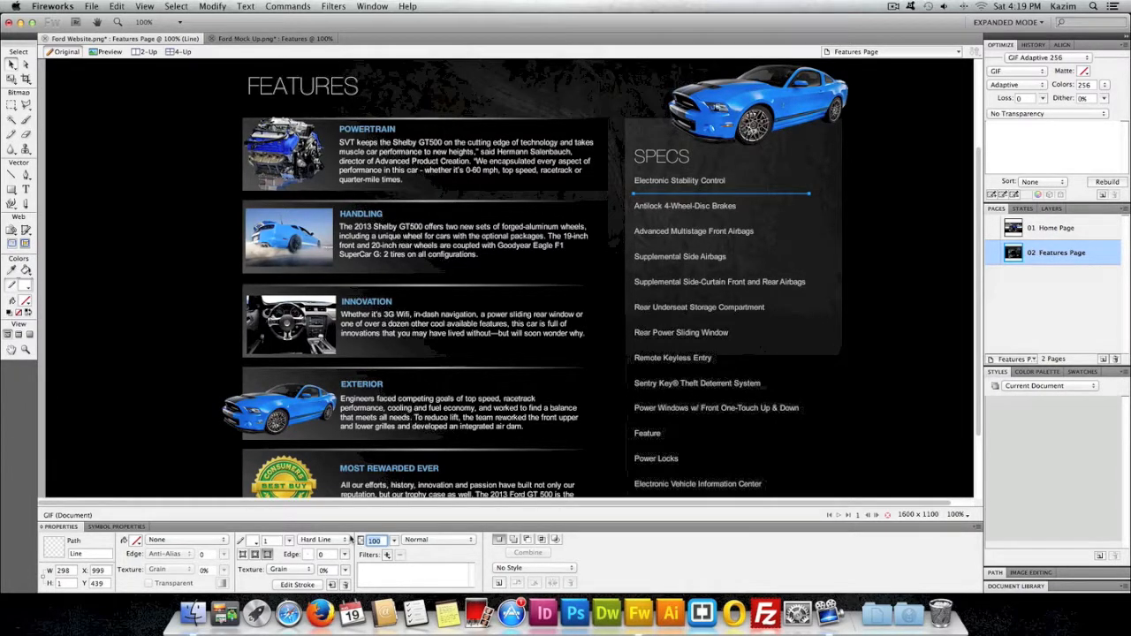
{"action": "type", "text": "50"}
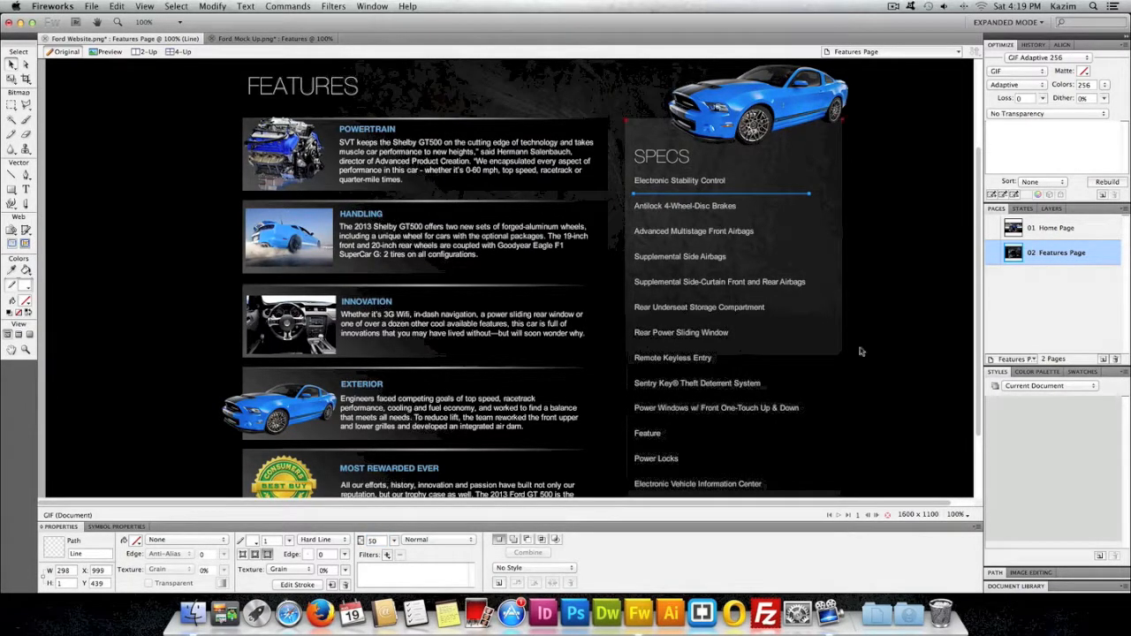
{"action": "left_click", "coordinate": [888, 279]}
{"action": "left_click", "coordinate": [754, 193]}
{"action": "left_click_drag", "start_coordinate": [381, 540], "coordinate": [343, 537]}
{"action": "type", "text": "30"}
{"action": "key", "text": "Return"}
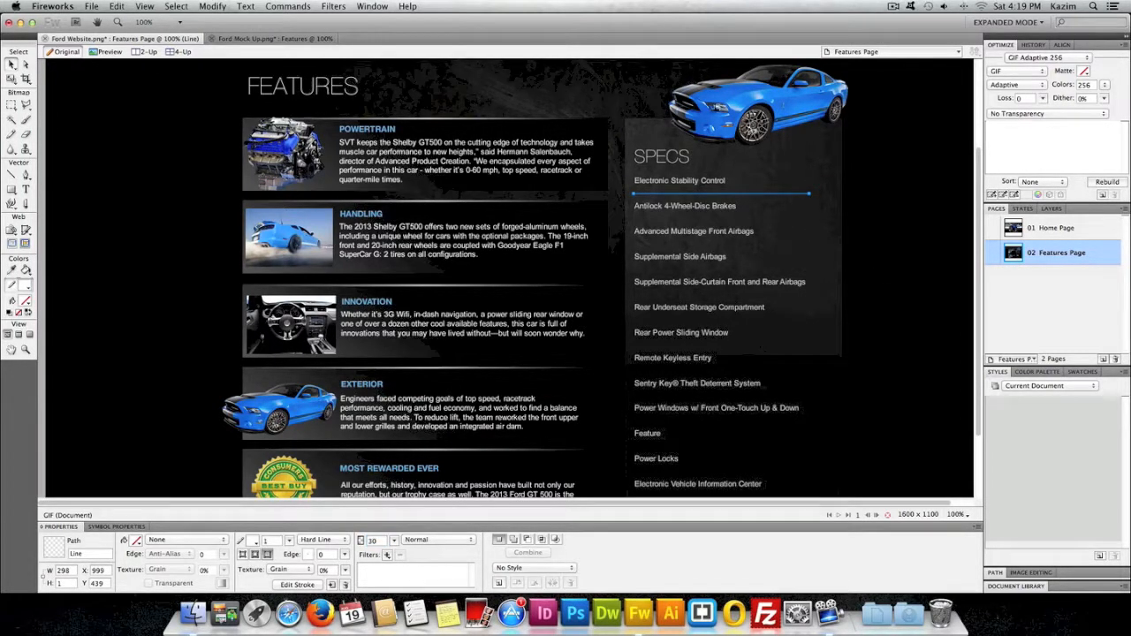
{"action": "left_click", "coordinate": [839, 340]}
Duplicate the divider line beneath "Antilock 4-Wheel-Disc Brakes" and nudge the copy down to Y 481
{"action": "scroll", "coordinate": [873, 291], "scroll_direction": "down", "scroll_amount": 2}
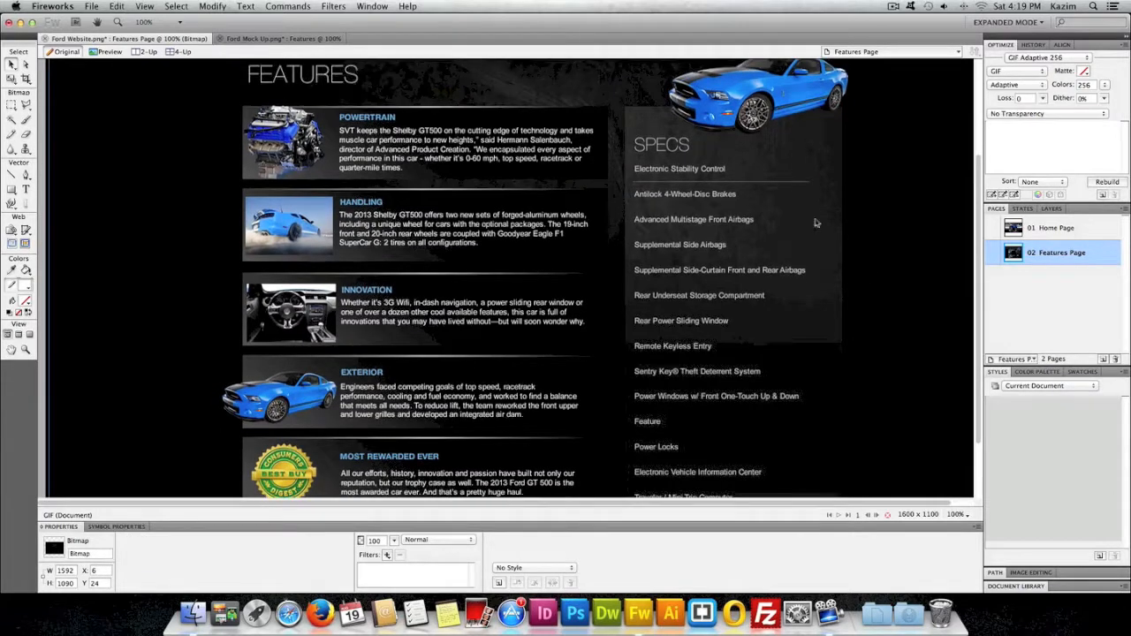
{"action": "left_click", "coordinate": [772, 185]}
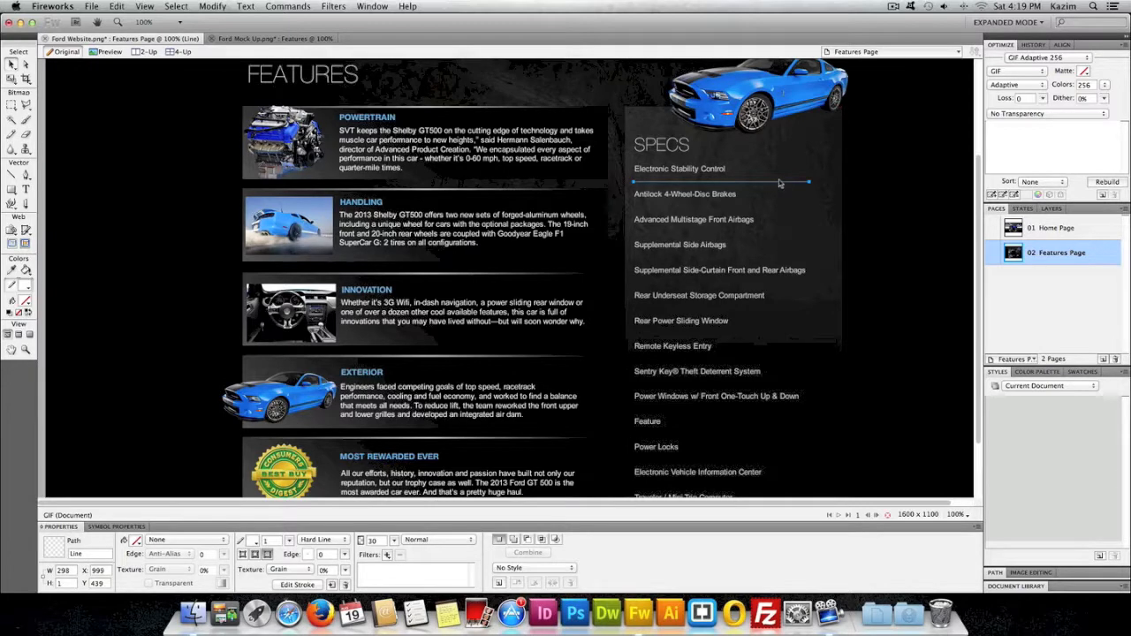
{"action": "left_click_drag", "start_coordinate": [763, 186], "coordinate": [766, 212]}
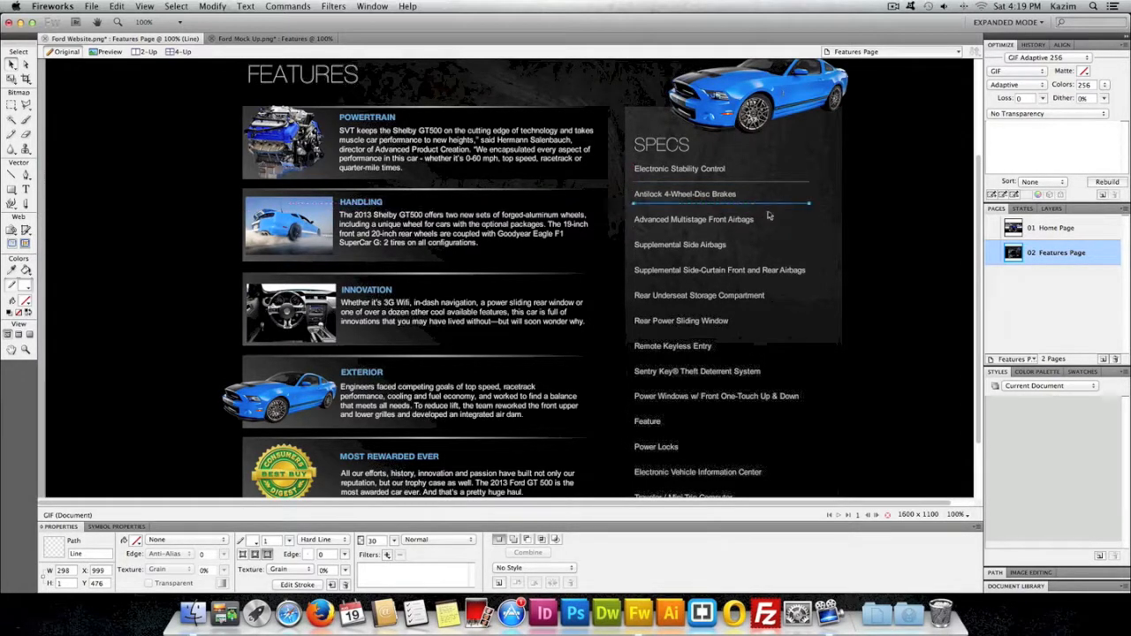
{"action": "key", "text": "Down"}
{"action": "key", "text": "Down"}
{"action": "key", "text": "Down"}
{"action": "key", "text": "Down"}
{"action": "key", "text": "Down"}
Duplicate the divider line beneath "Advanced Multistage Front Airbags" and nudge the copy down to Y 526, level with the dividers above
{"action": "scroll", "coordinate": [770, 216], "scroll_direction": "down", "scroll_amount": 2}
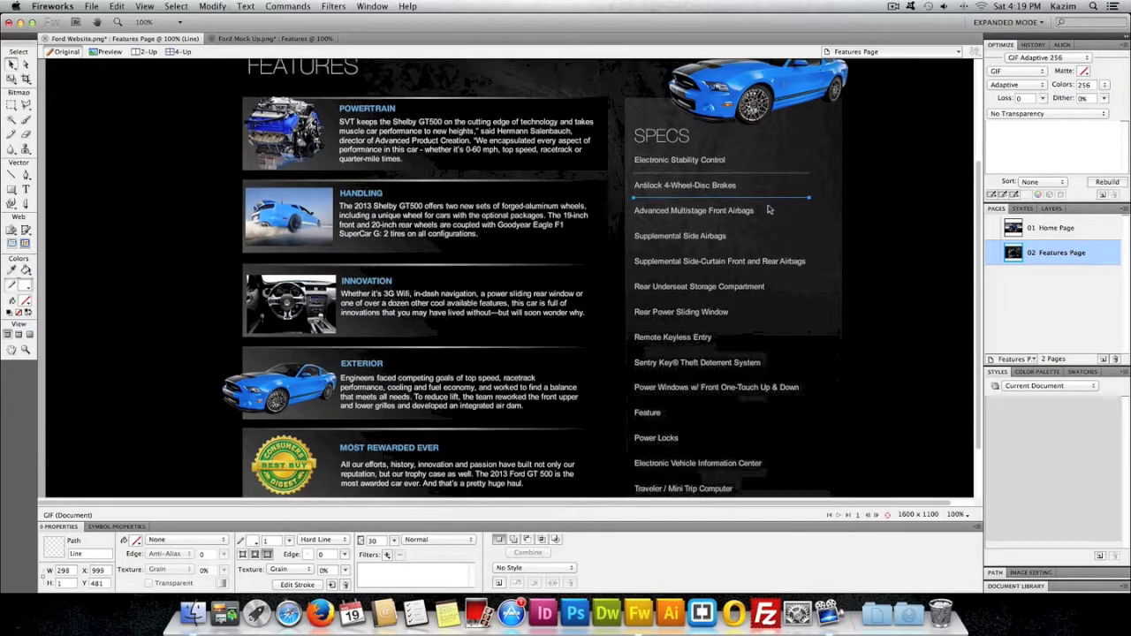
{"action": "left_click_drag", "start_coordinate": [769, 198], "coordinate": [777, 224]}
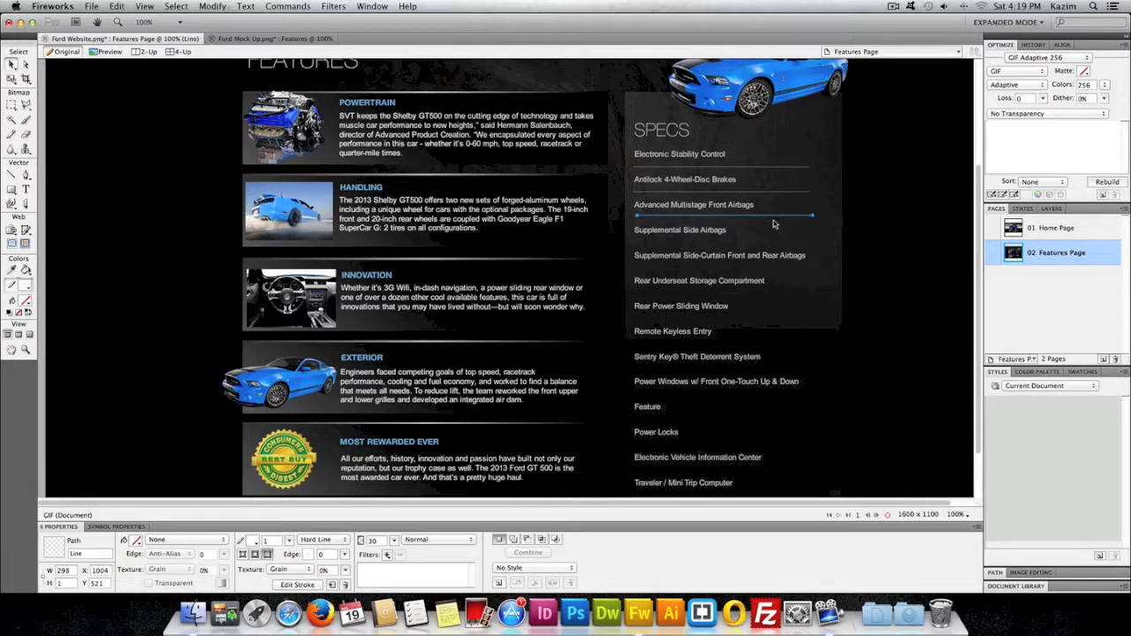
{"action": "key", "text": "Down"}
{"action": "key", "text": "Down"}
{"action": "key", "text": "Down"}
{"action": "key", "text": "Down"}
{"action": "key", "text": "Down"}
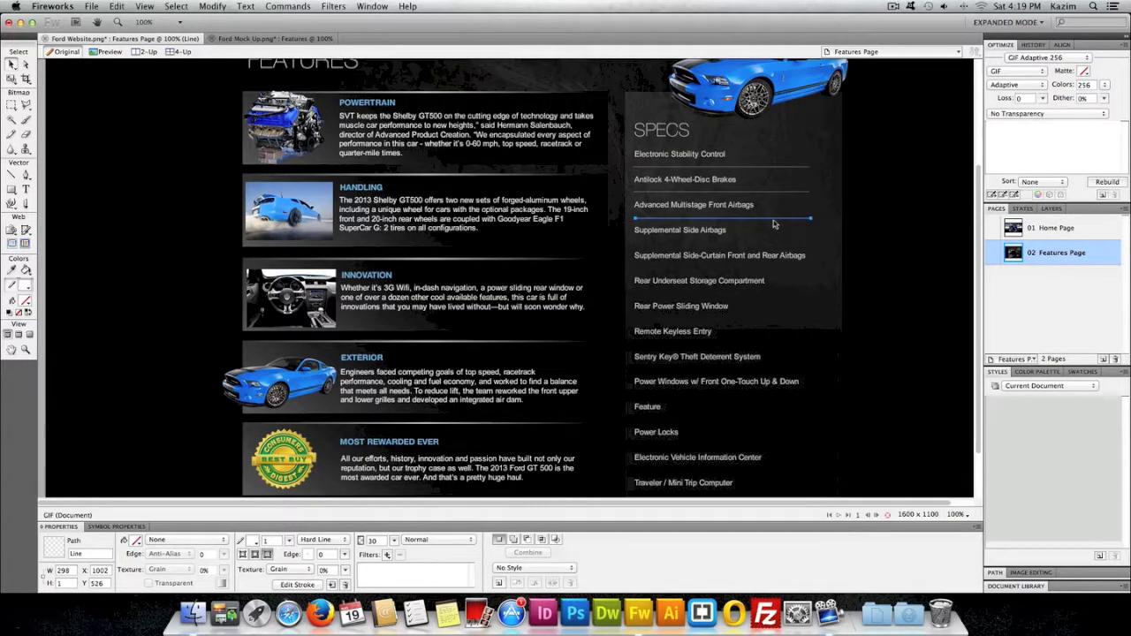
{"action": "left_click", "coordinate": [824, 227]}
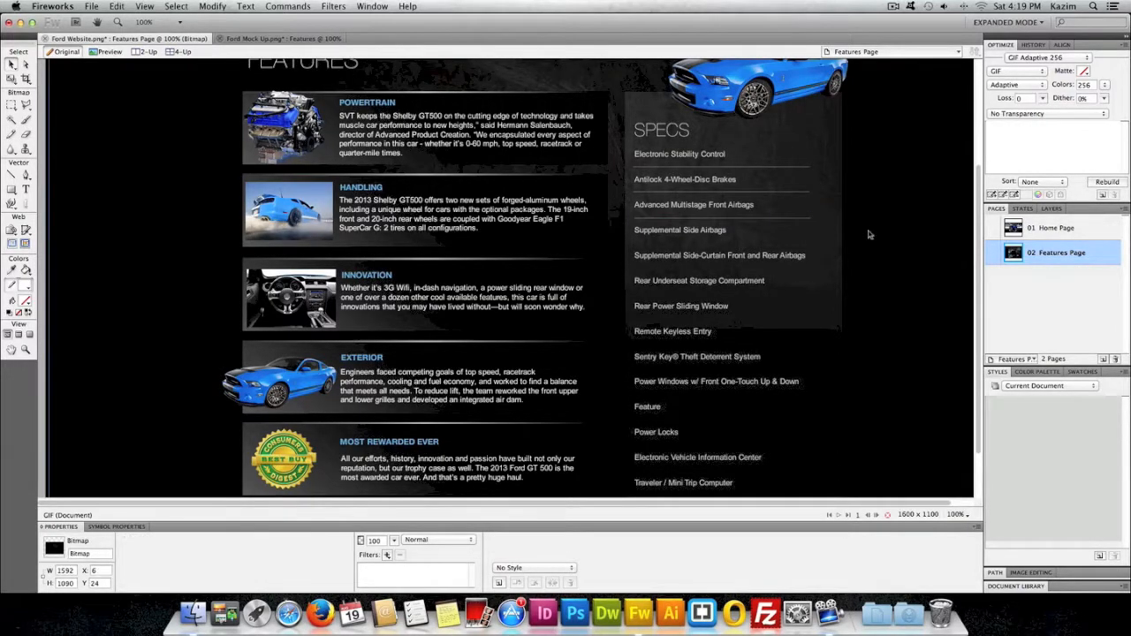
Duplicate the three dividers together beneath the entries from "Supplemental Side Airbags" to "Rear Underseat Storage Compartment", nudging the copies down to Y 568
{"action": "scroll", "coordinate": [822, 221], "scroll_direction": "down", "scroll_amount": 2}
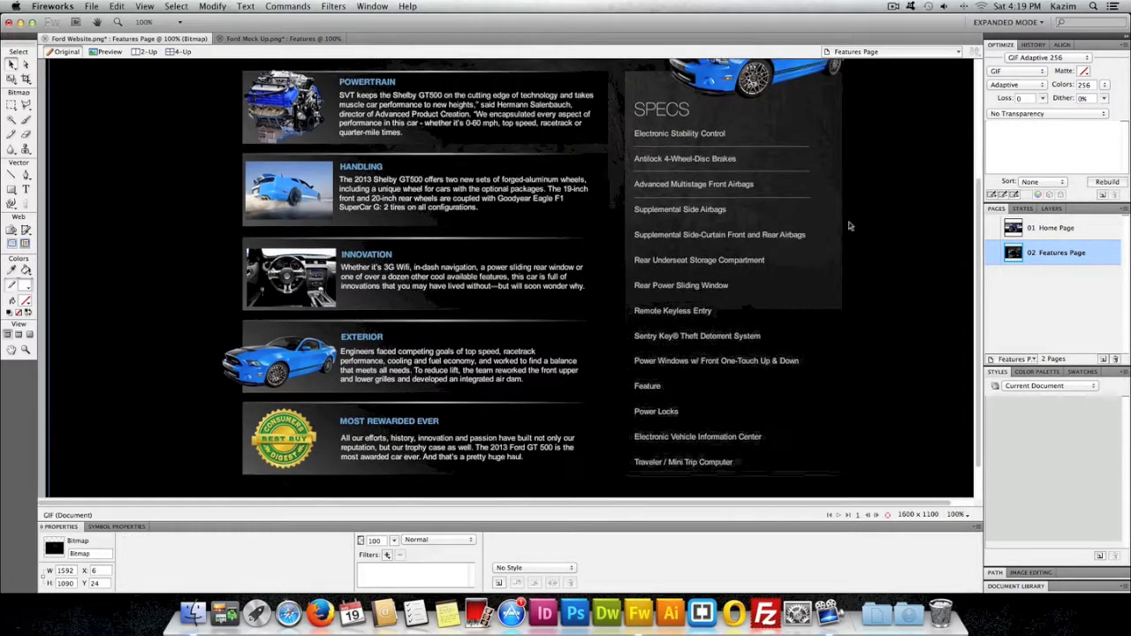
{"action": "left_click", "coordinate": [780, 199]}
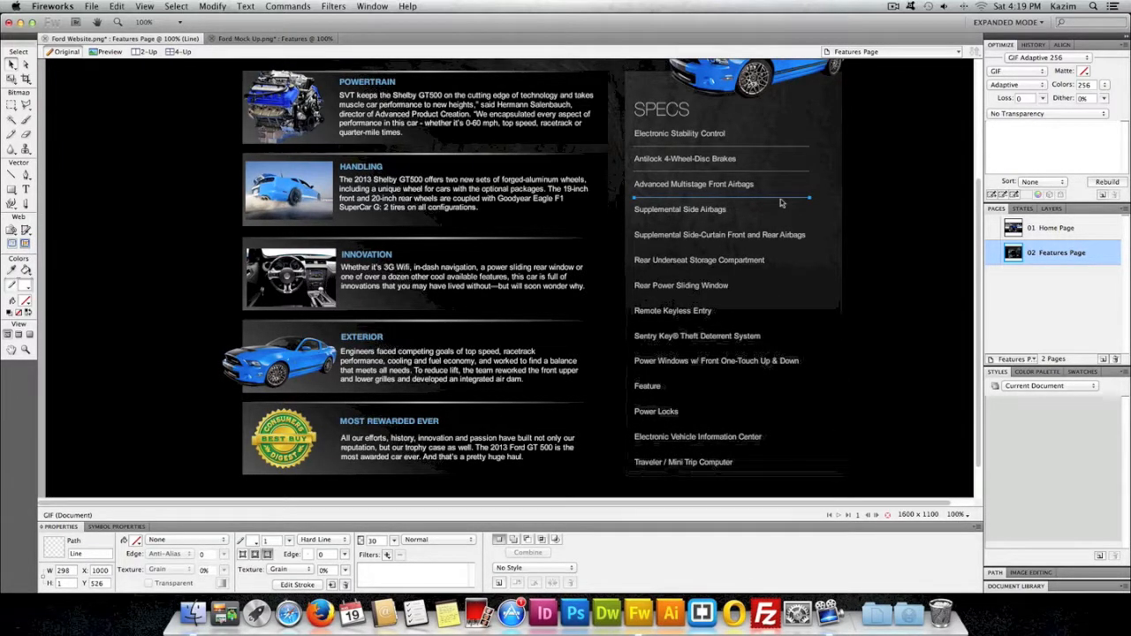
{"action": "left_click", "coordinate": [781, 171], "text": "shift"}
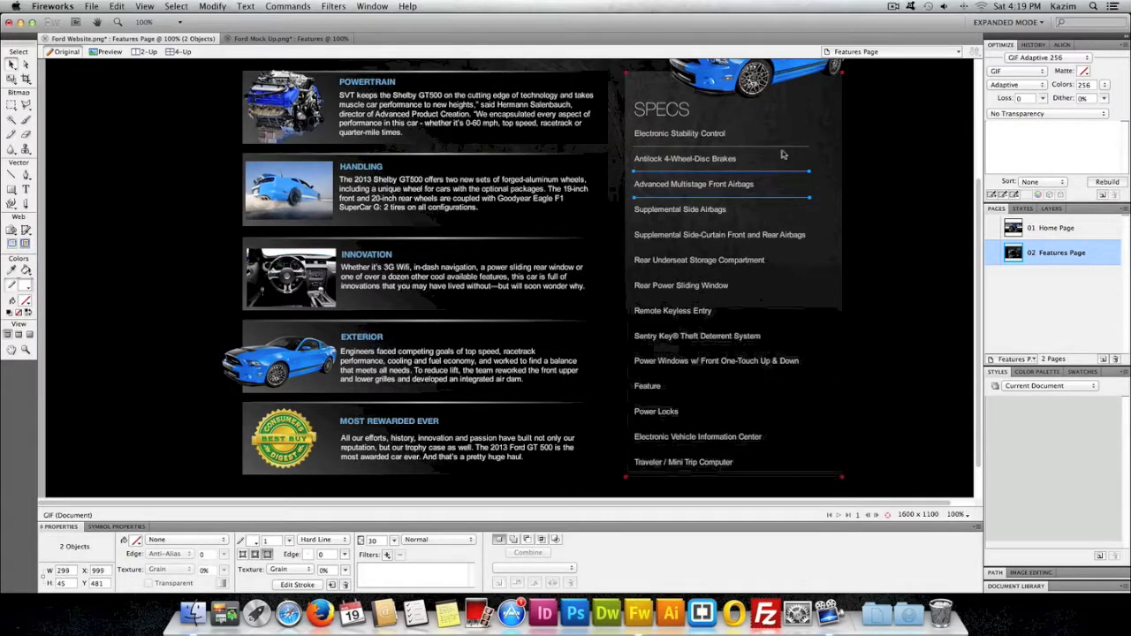
{"action": "left_click", "coordinate": [781, 147], "text": "shift"}
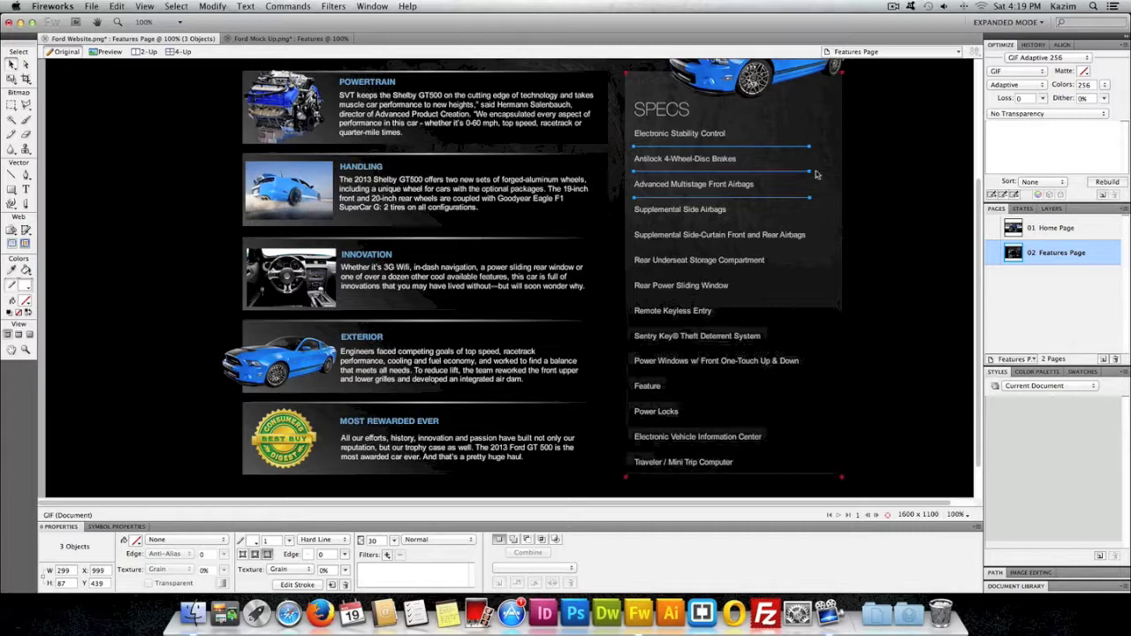
{"action": "left_click_drag", "start_coordinate": [757, 199], "coordinate": [761, 275]}
{"action": "key", "text": "Down"}
{"action": "key", "text": "Down"}
{"action": "key", "text": "Down"}
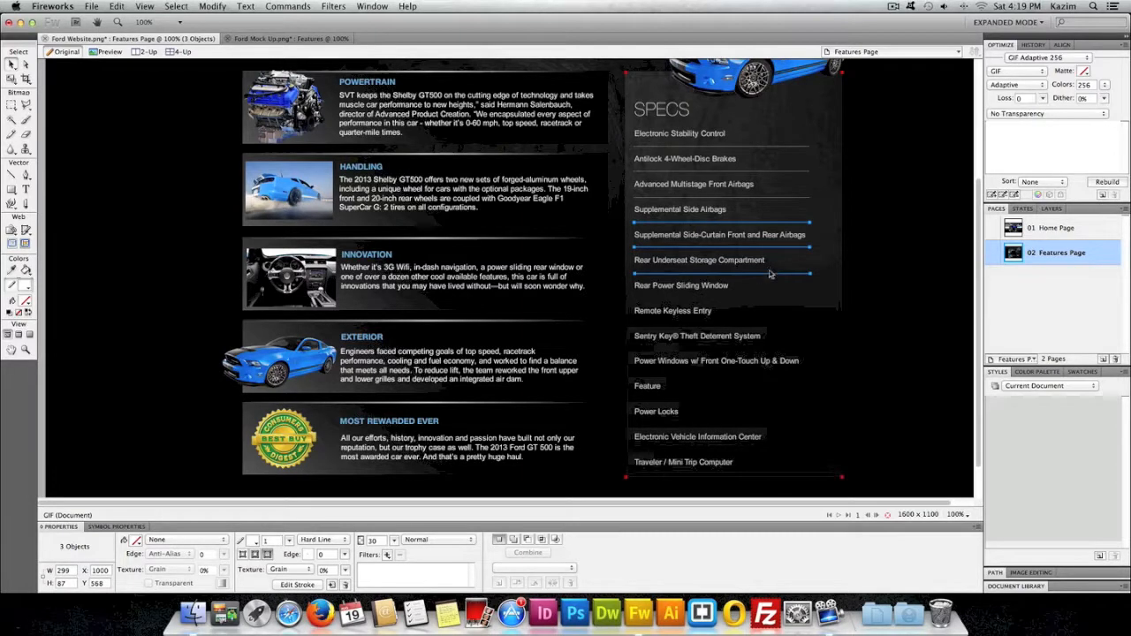
Duplicate the three-divider set twice more, beneath the entries from "Rear Power Sliding Window" through "Power Locks", placing the last set at Y 824
{"action": "left_click_drag", "start_coordinate": [781, 140], "coordinate": [767, 353]}
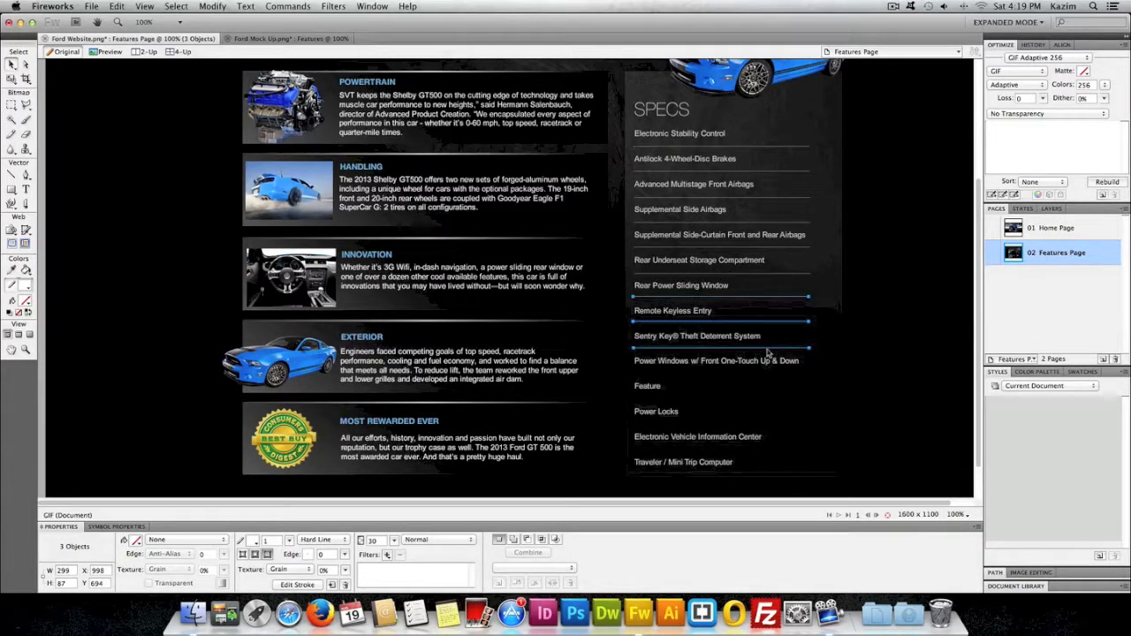
{"action": "left_click_drag", "start_coordinate": [774, 352], "coordinate": [772, 428]}
{"action": "scroll", "coordinate": [883, 406], "scroll_direction": "down", "scroll_amount": 3}
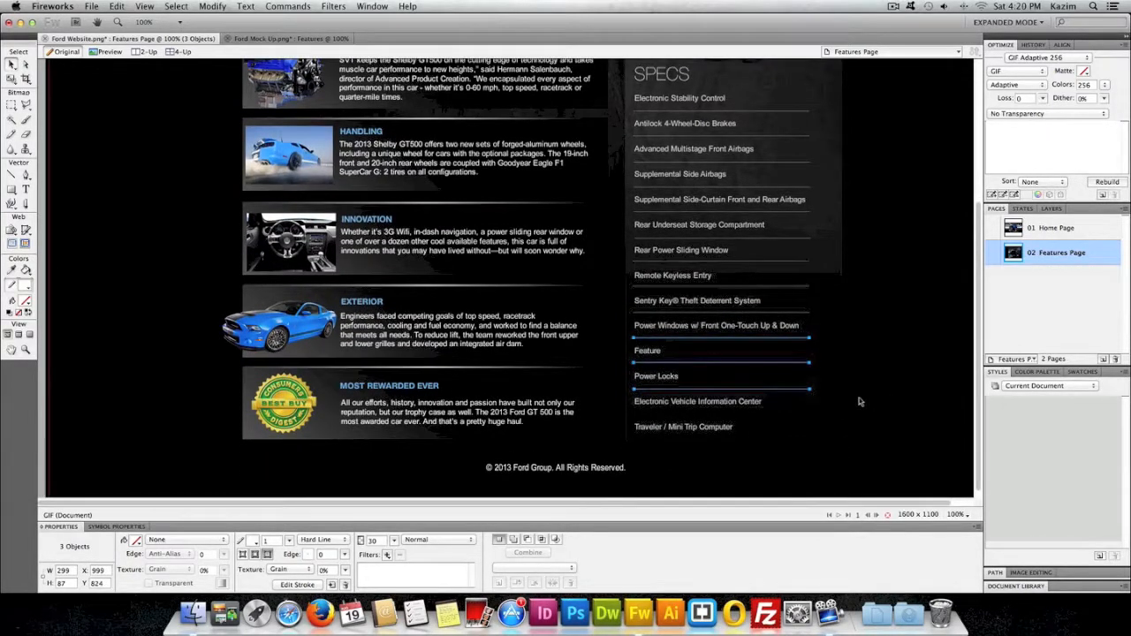
Duplicate the single divider under "Power Locks" to beneath "Electronic Vehicle Information Center", above the last specs entry
{"action": "left_click", "coordinate": [779, 394]}
{"action": "left_click", "coordinate": [780, 390]}
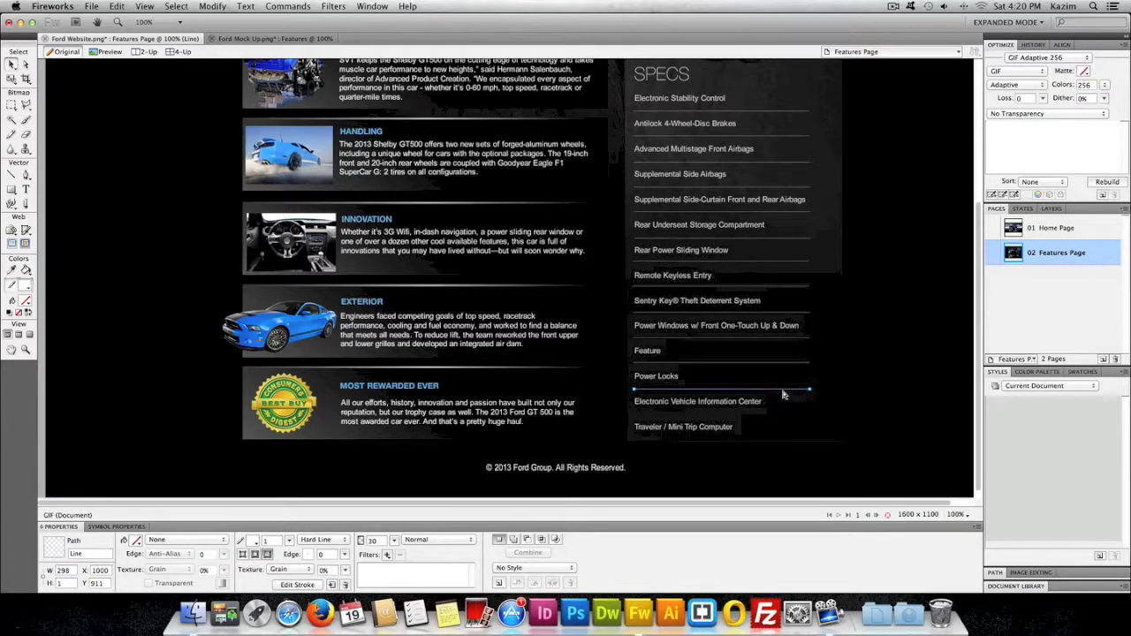
{"action": "left_click_drag", "start_coordinate": [783, 394], "coordinate": [787, 422]}
{"action": "left_click", "coordinate": [857, 406]}
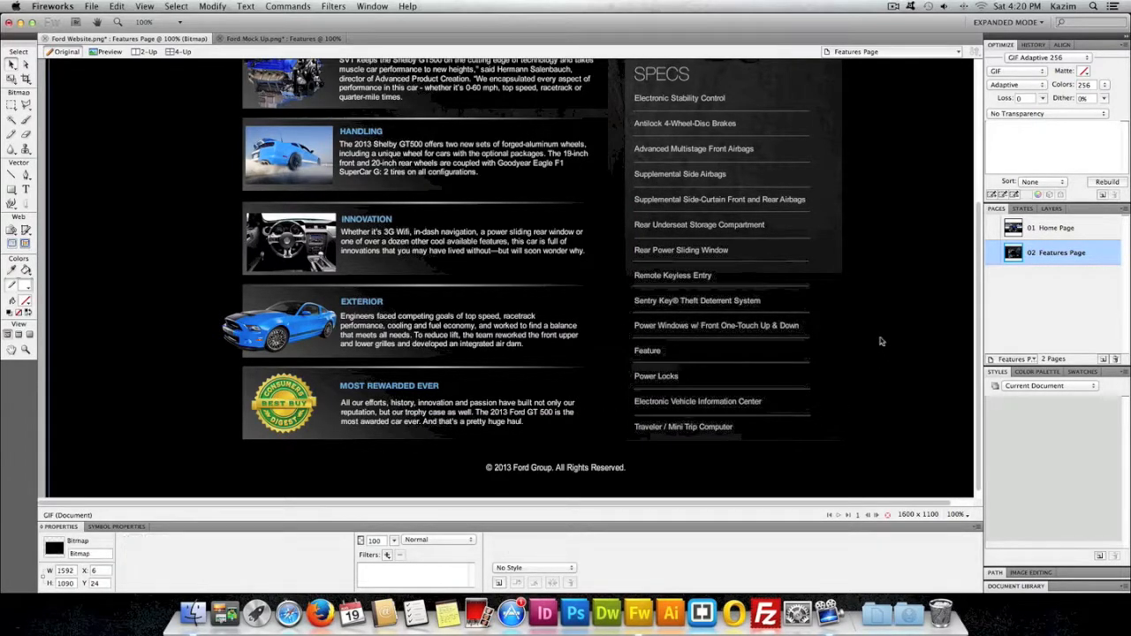
{"action": "scroll", "coordinate": [880, 341], "scroll_direction": "up", "scroll_amount": 5}
{"action": "scroll", "coordinate": [879, 341], "scroll_direction": "up", "scroll_amount": 2}
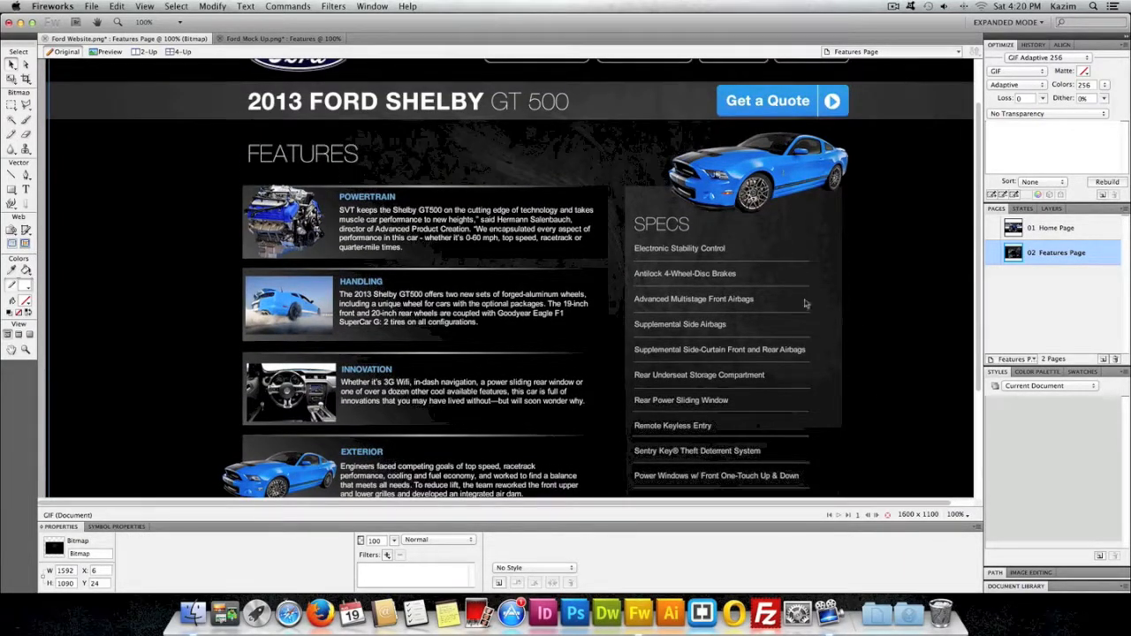
{"action": "scroll", "coordinate": [389, 216], "scroll_direction": "up", "scroll_amount": 3}
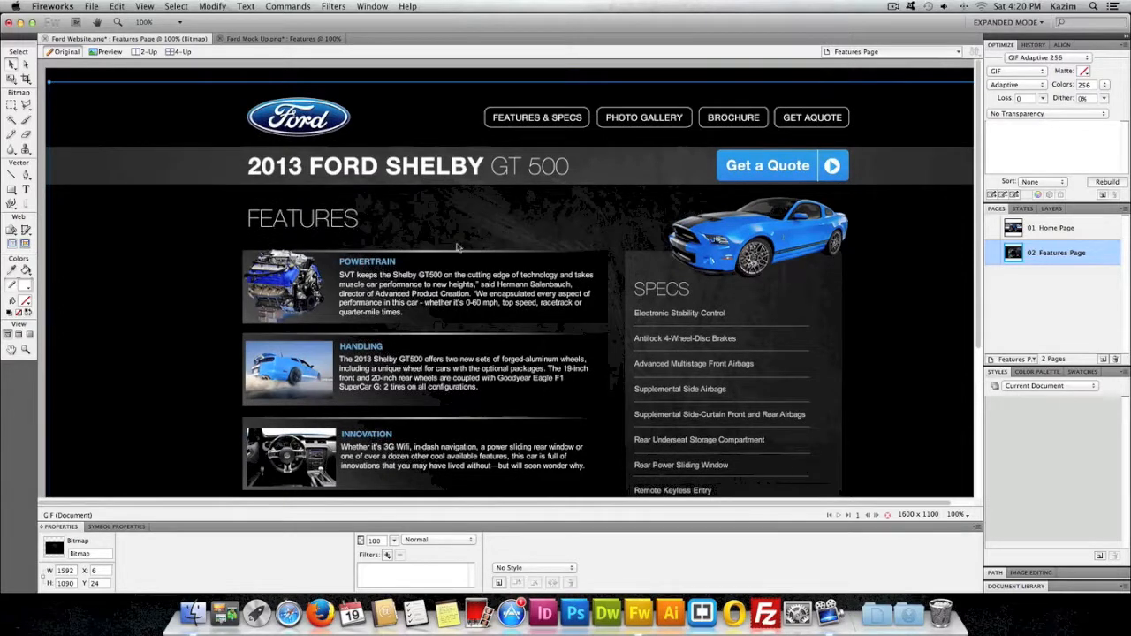
{"action": "scroll", "coordinate": [458, 237], "scroll_direction": "down", "scroll_amount": 1}
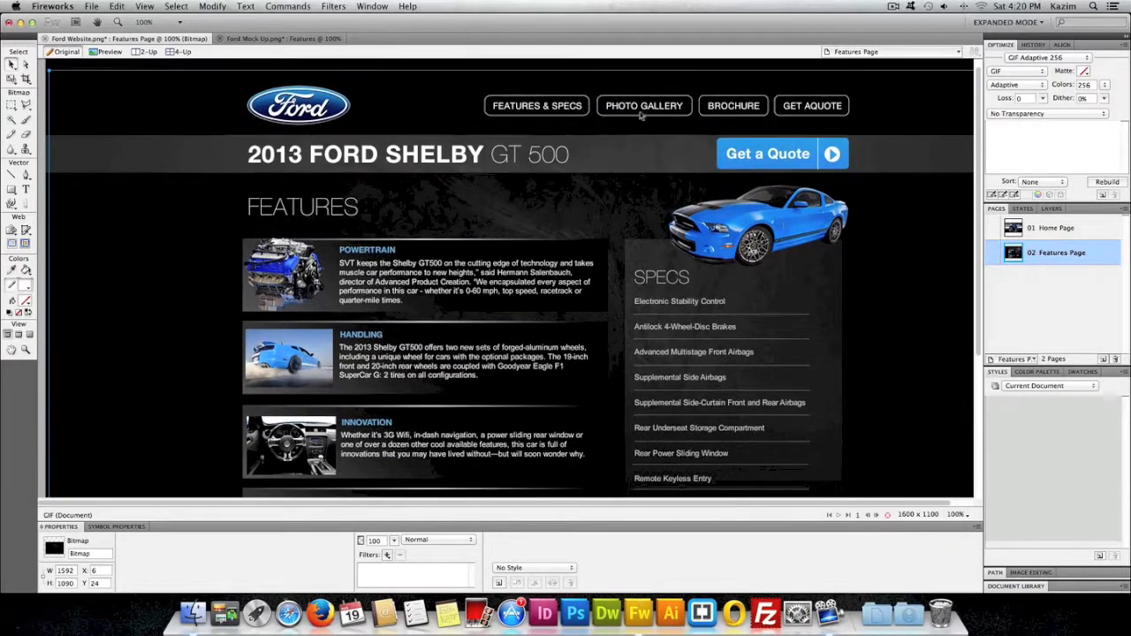
{"action": "scroll", "coordinate": [627, 102], "scroll_direction": "down", "scroll_amount": 2}
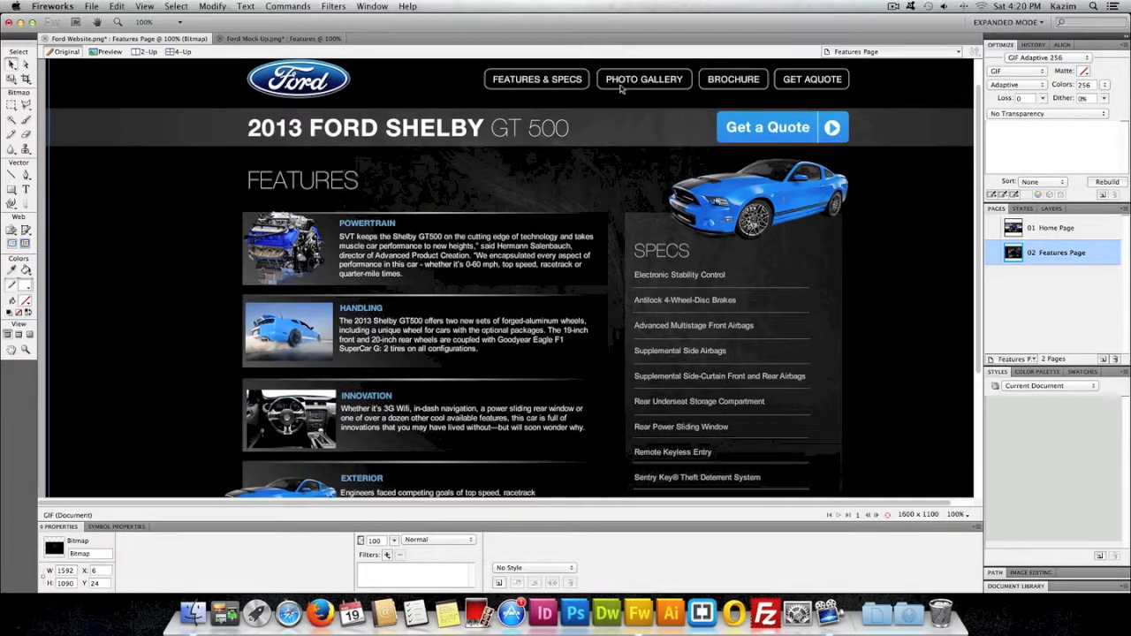